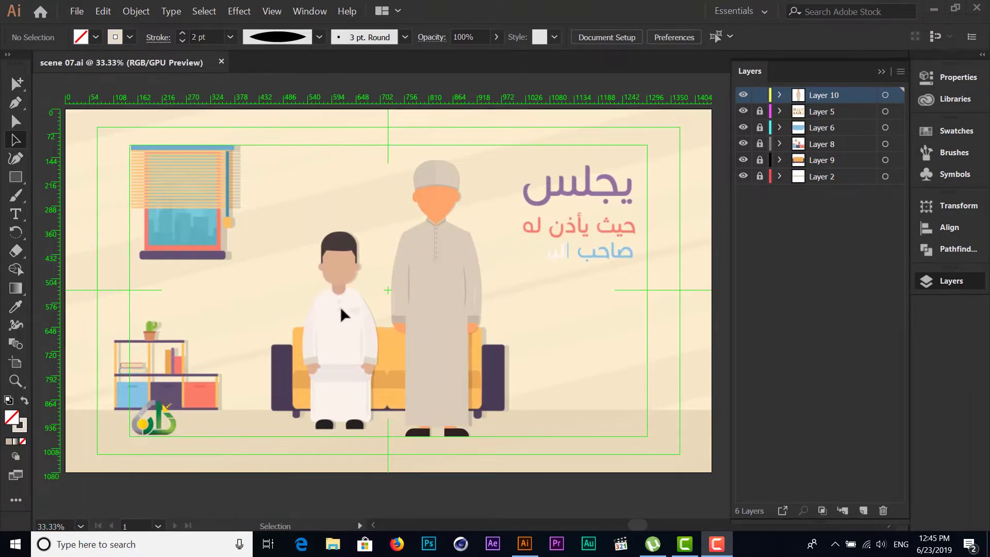
Hide and lock Layer 10 and add a new Layer 7 to draw on
click(743, 96)
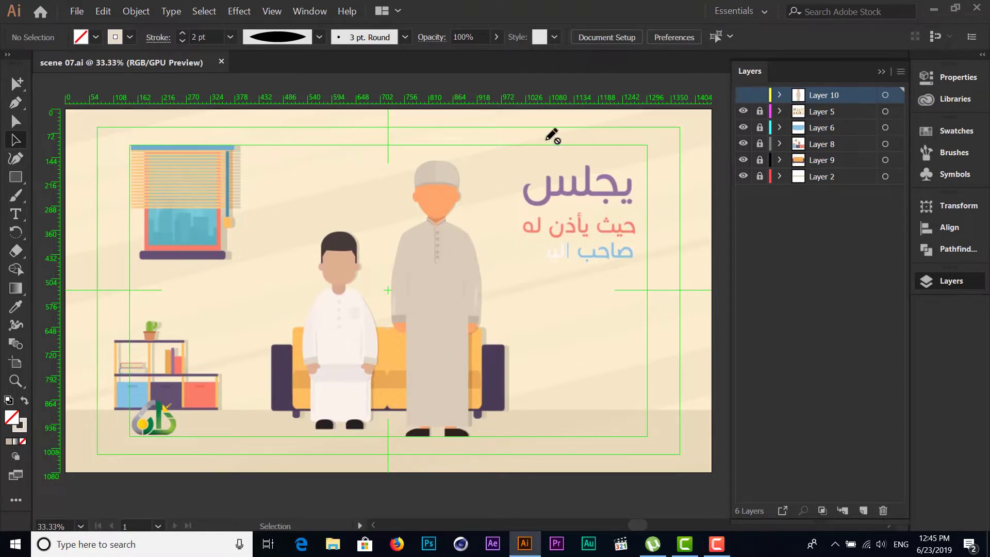
click(863, 510)
click(759, 112)
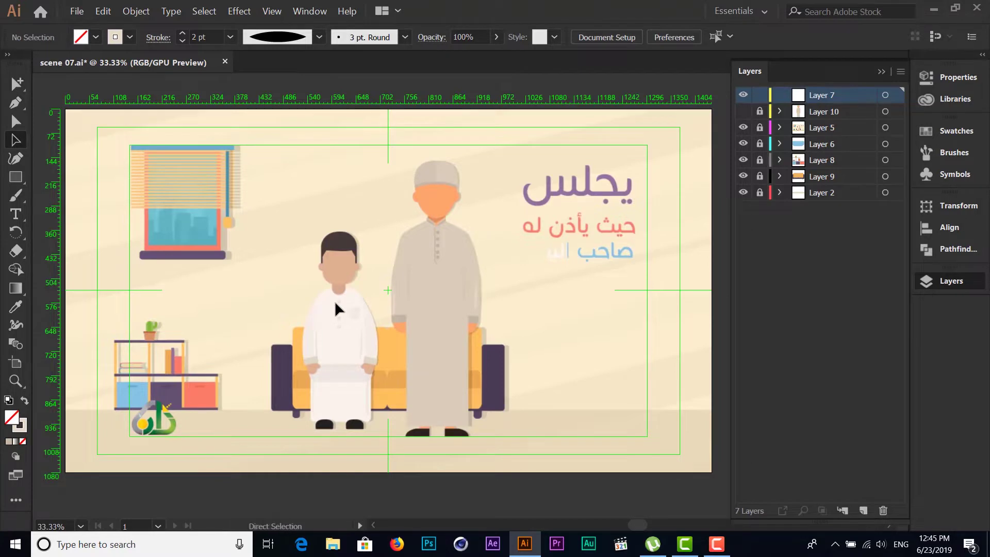
Zoom and pan in on the boy's hair and face
key(ctrl+1)
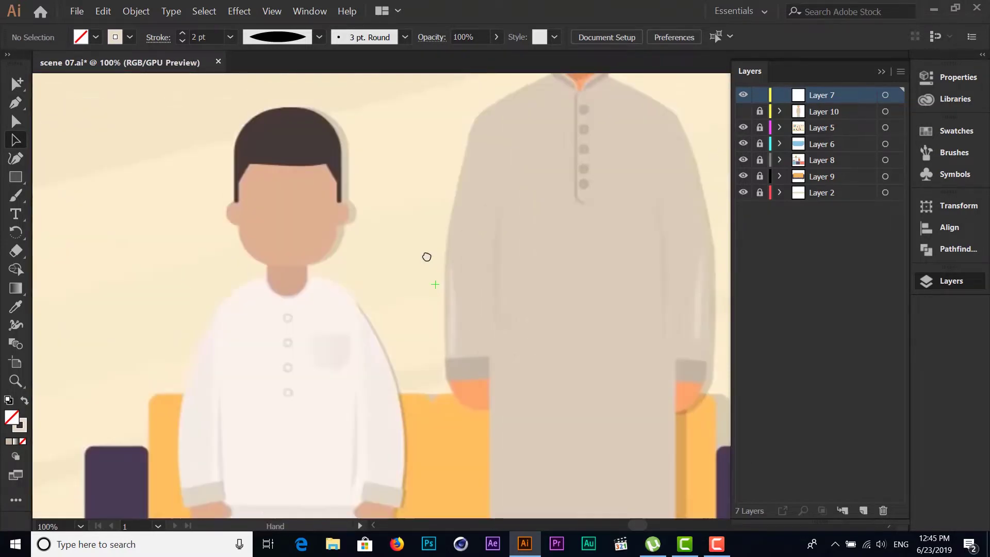
drag(196, 249, 510, 228)
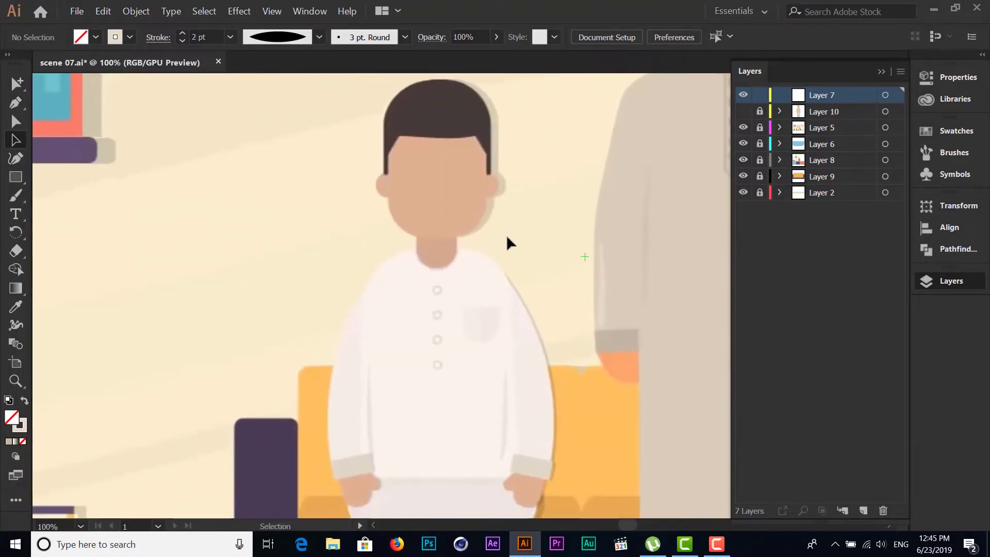
key(ctrl+plus)
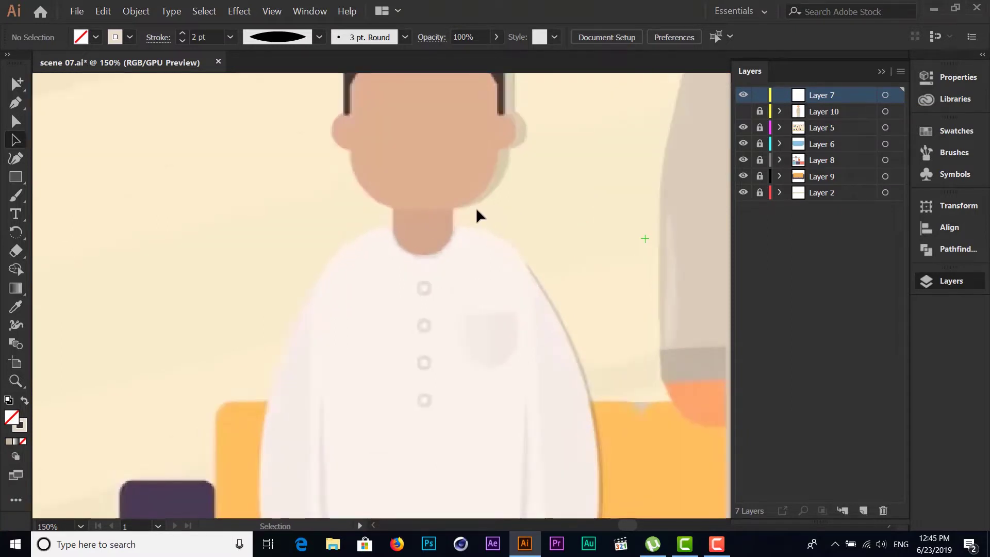
drag(489, 202, 451, 342)
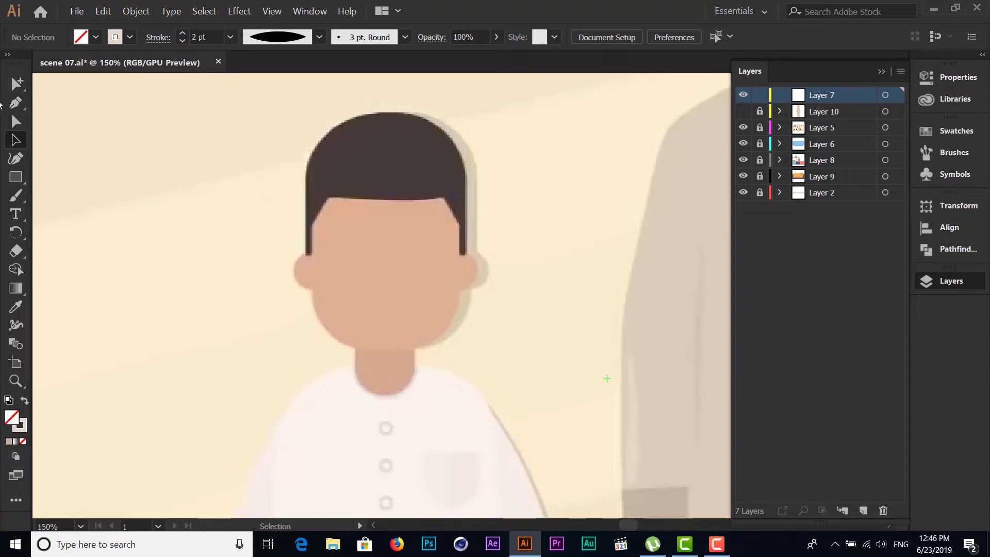
click(16, 177)
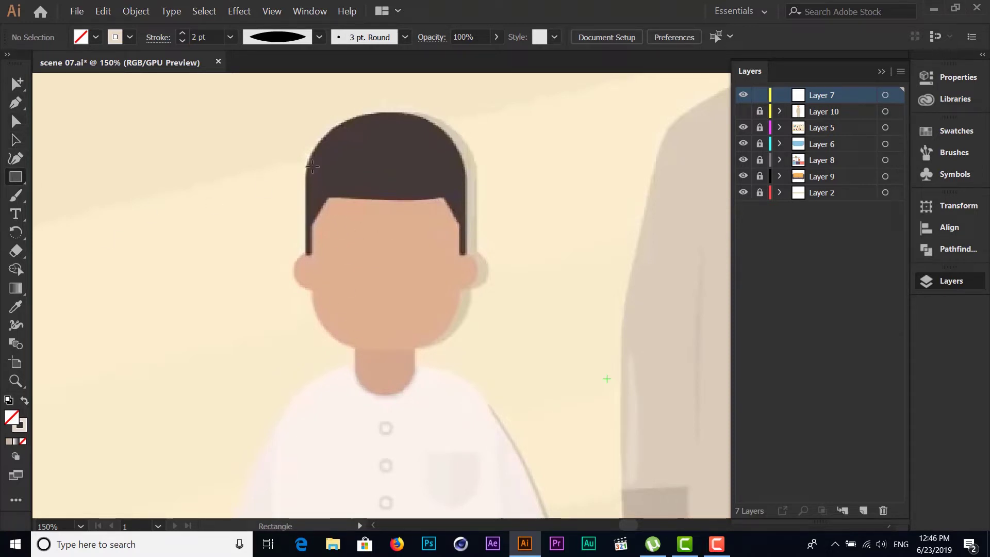
Draw a stroke-less rectangle over the boy's face and round its top and bottom corners
drag(316, 160, 459, 348)
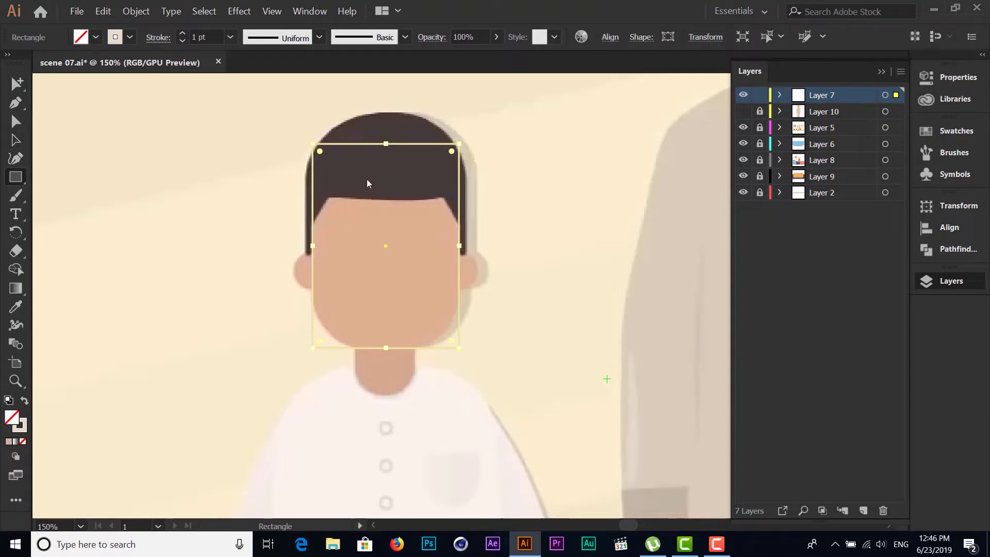
click(182, 40)
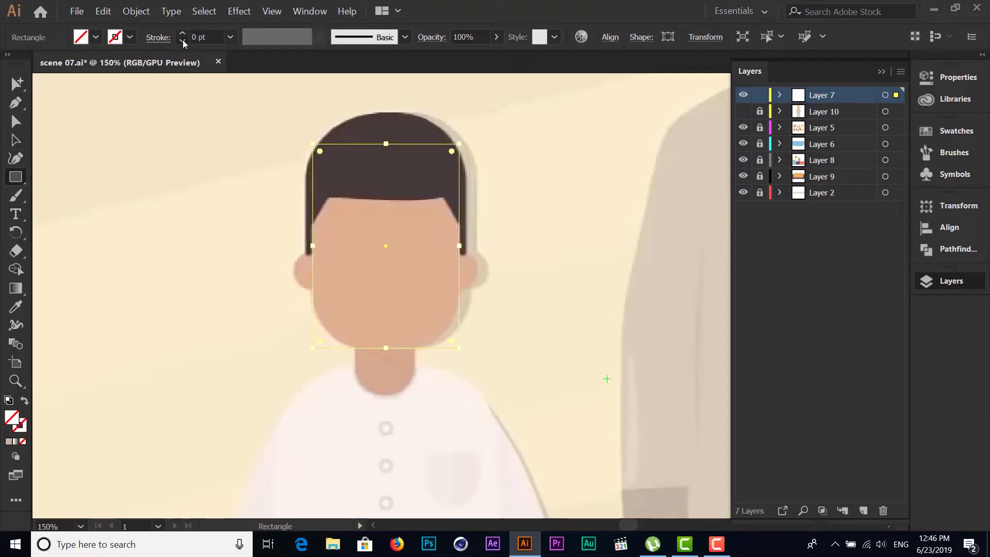
click(13, 139)
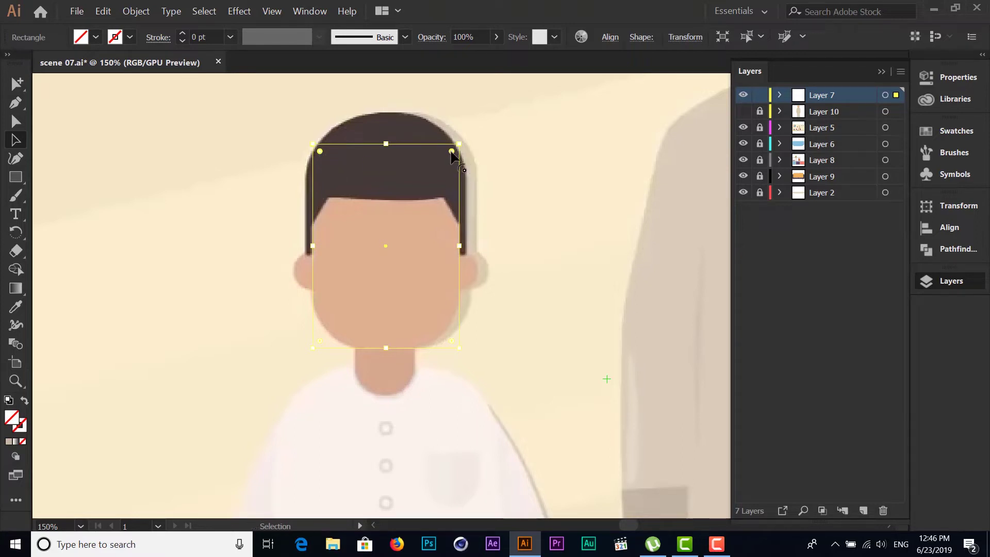
drag(452, 151, 416, 186)
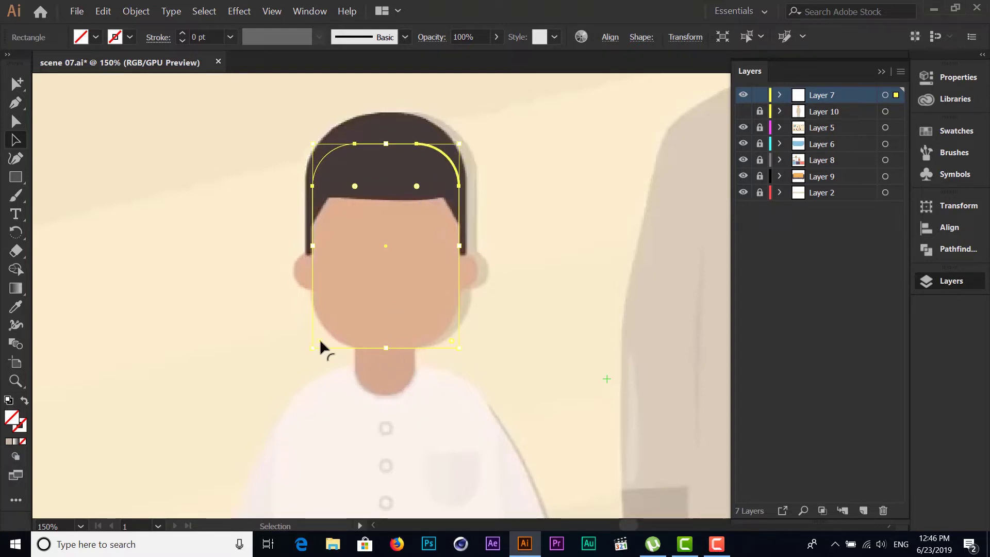
drag(319, 339, 353, 291)
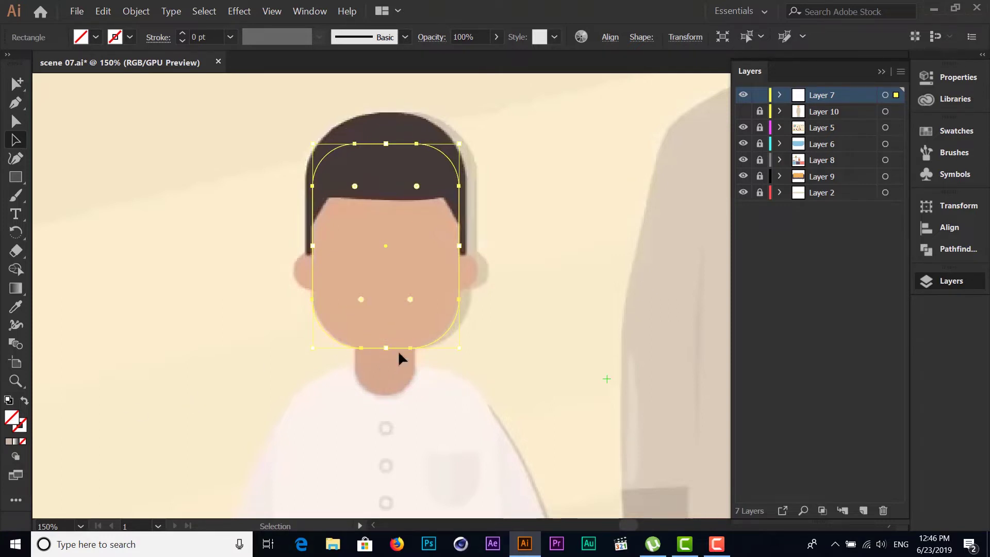
Fill the face rectangle with the sampled skin colour, then hide it in Layer 7
click(153, 248)
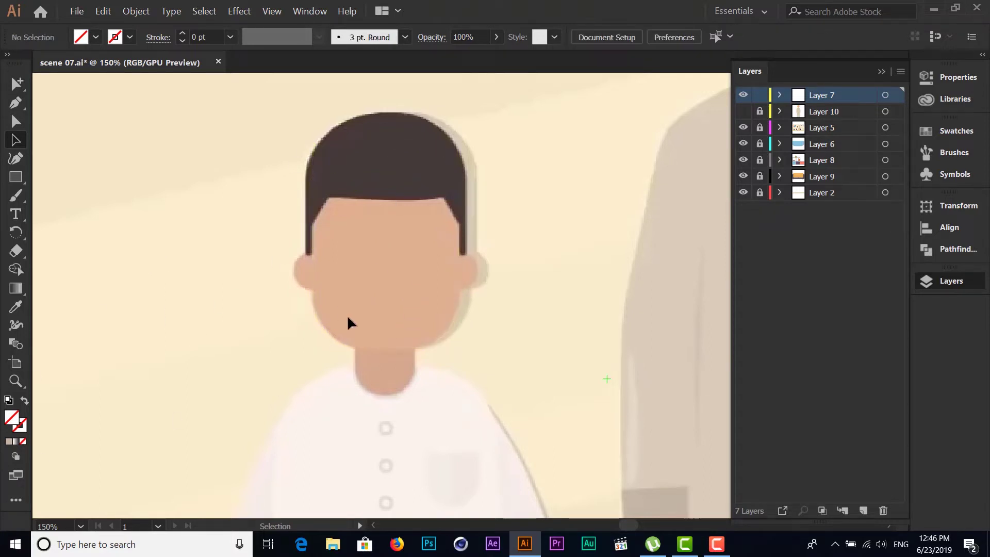
click(342, 343)
click(15, 307)
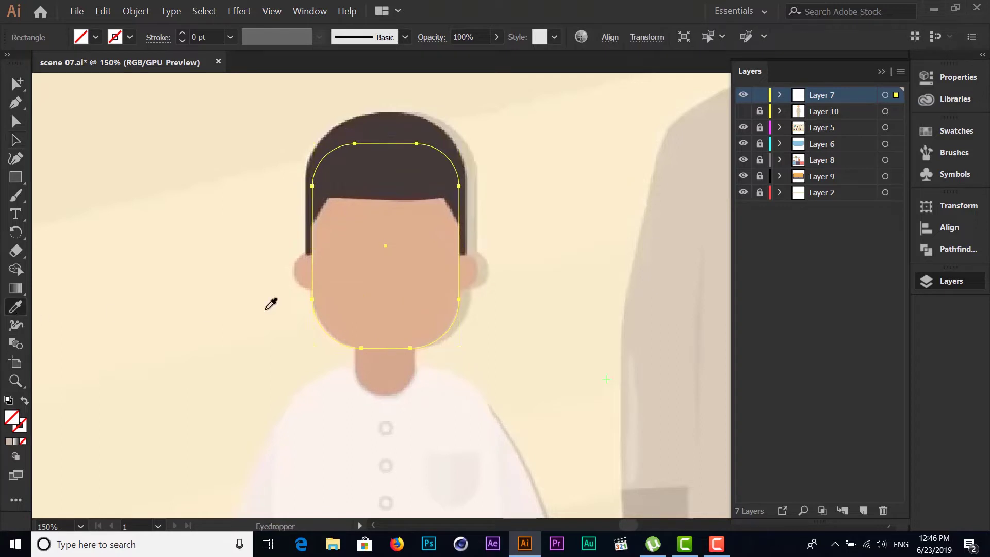
click(345, 263)
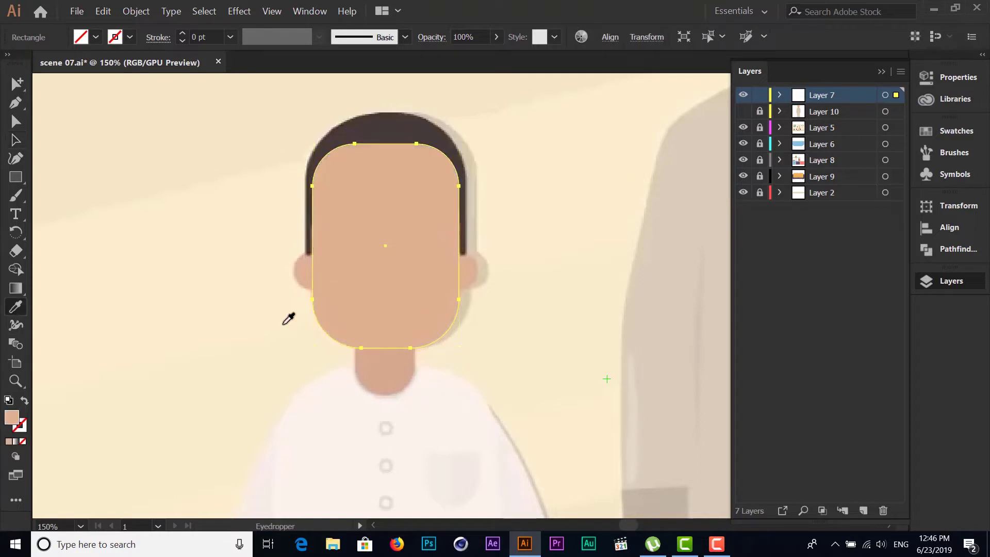
click(16, 139)
click(779, 95)
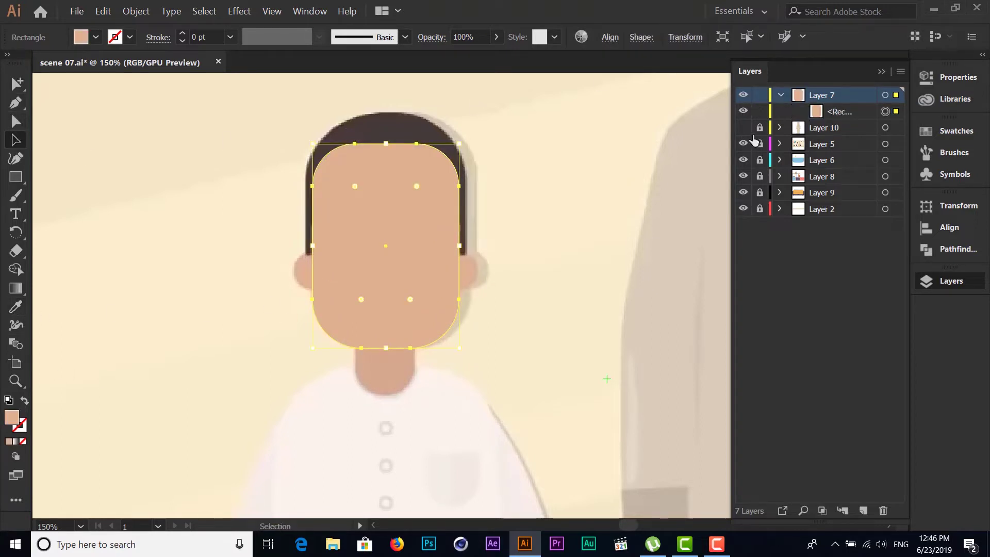
click(743, 110)
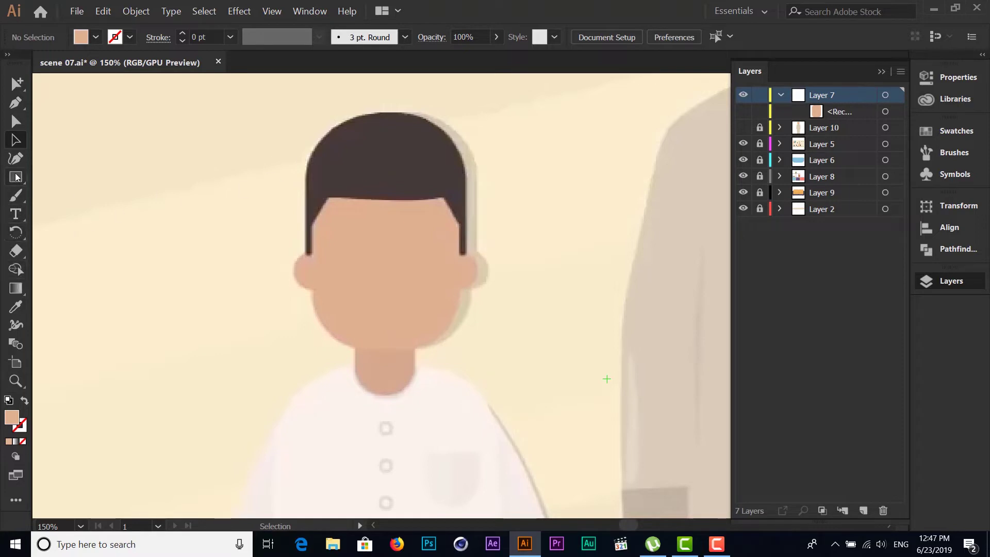
drag(15, 177, 62, 200)
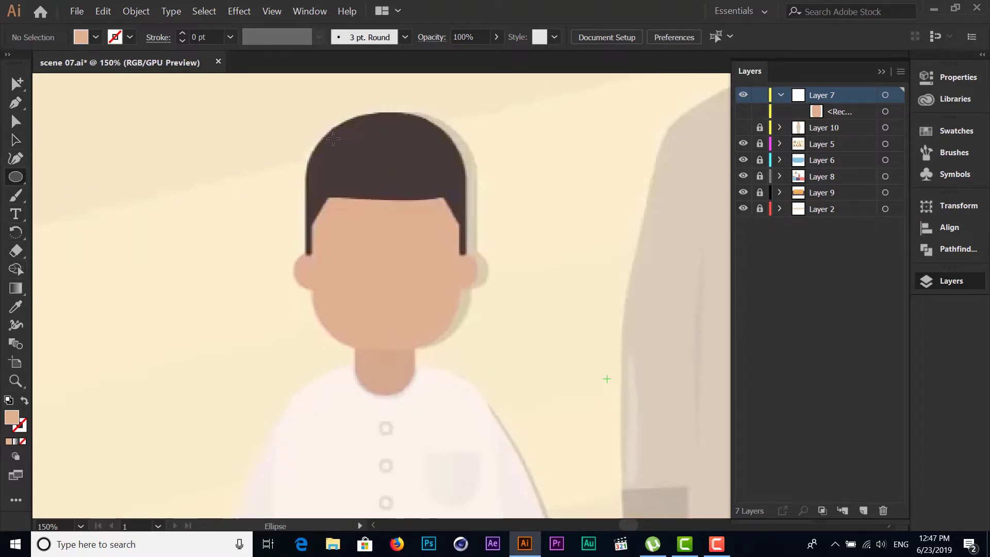
mouse_move(345, 121)
mouse_down()
mouse_move(460, 201)
mouse_move(422, 200)
mouse_up()
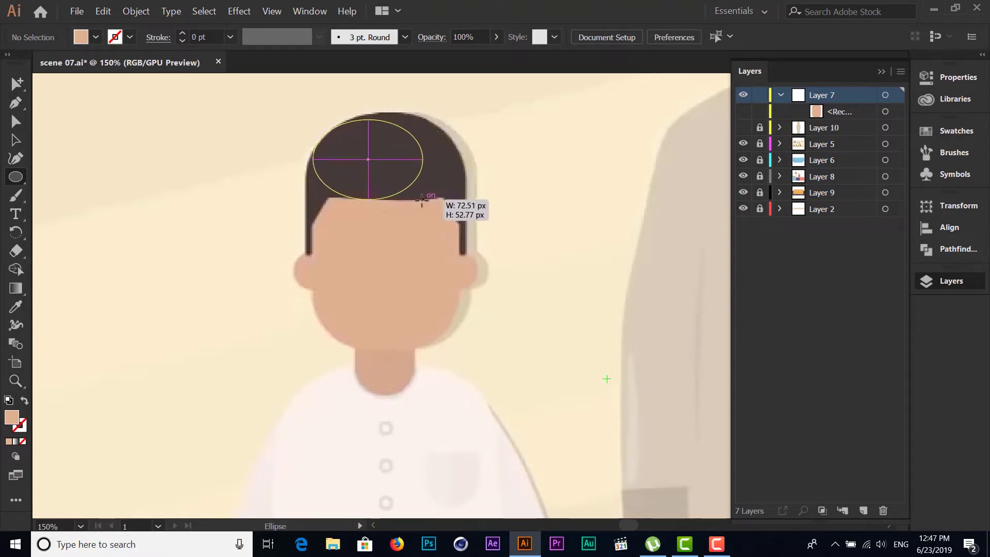
drag(422, 200, 465, 198)
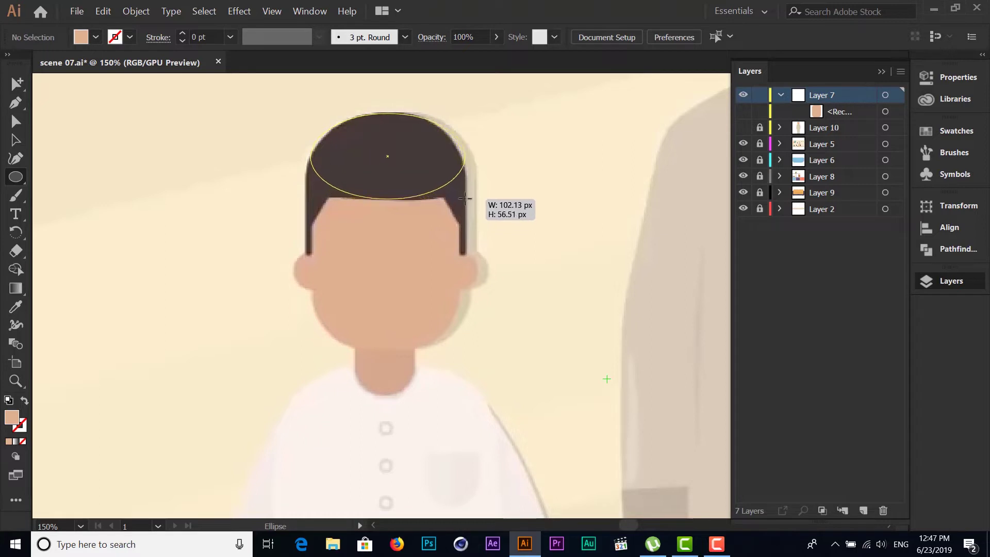
drag(465, 198, 464, 198)
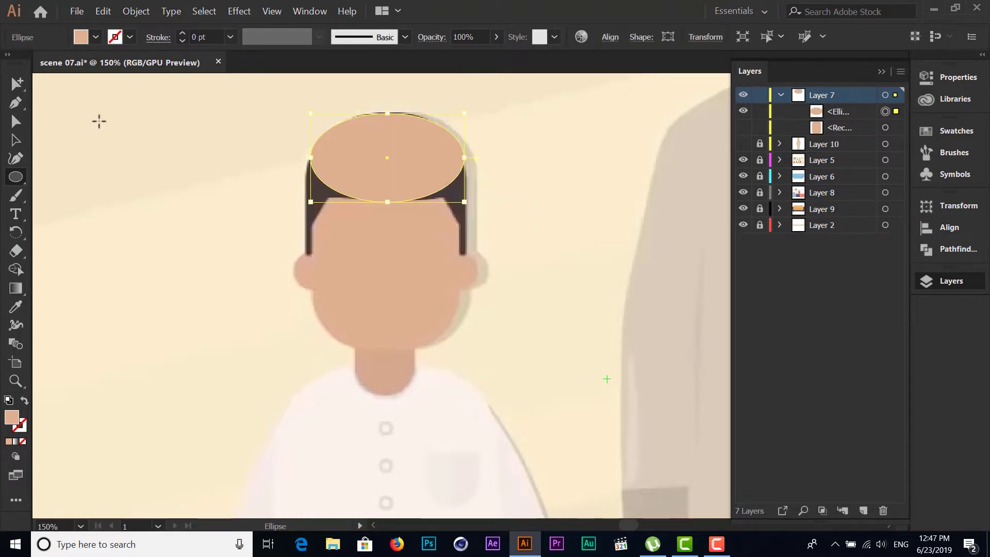
key(Delete)
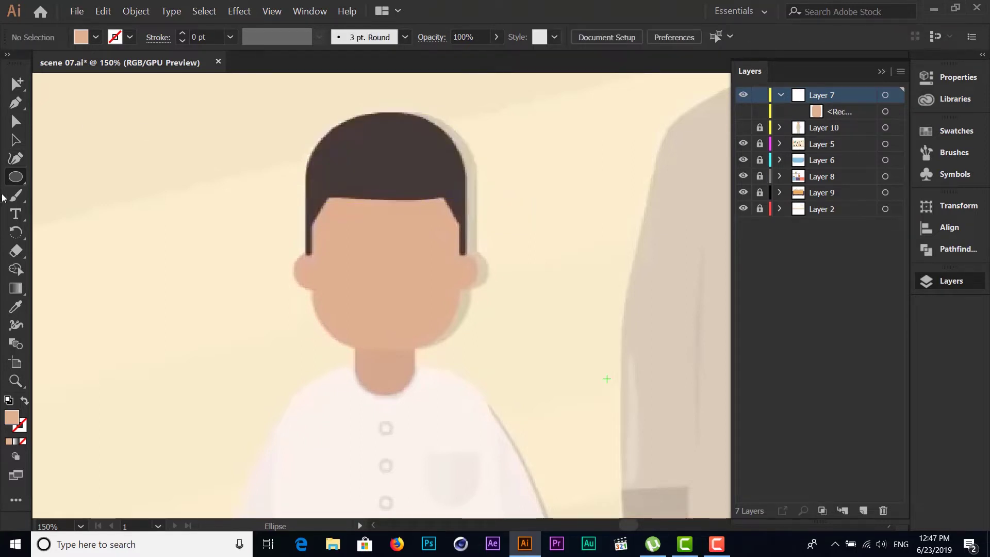
Draw a no-fill rectangle over the hair, raise its top and round it into a dome
drag(15, 178, 51, 175)
mouse_move(333, 129)
mouse_down()
mouse_move(459, 198)
mouse_move(436, 196)
mouse_move(468, 198)
mouse_up()
drag(392, 127, 394, 110)
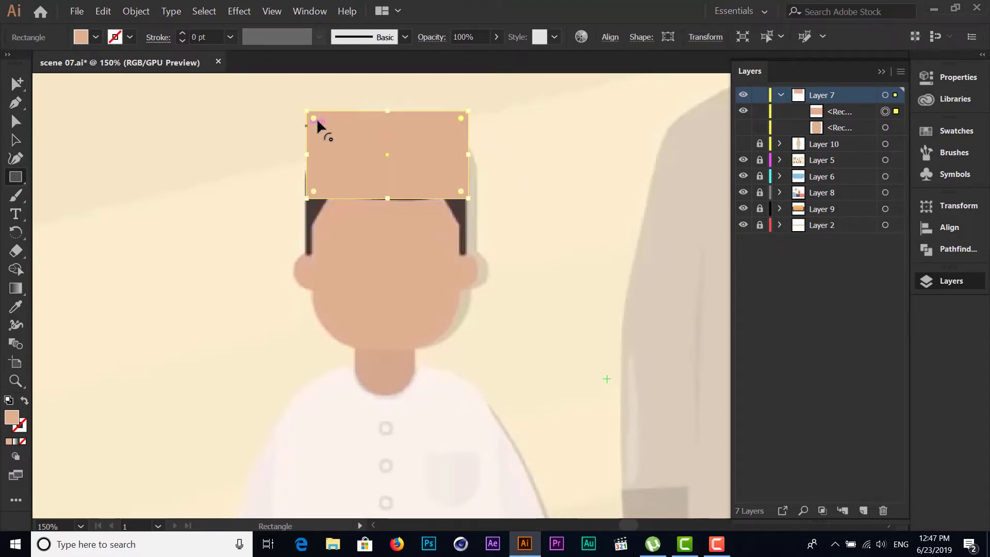
mouse_move(314, 121)
mouse_down()
mouse_move(449, 132)
mouse_move(392, 166)
mouse_up()
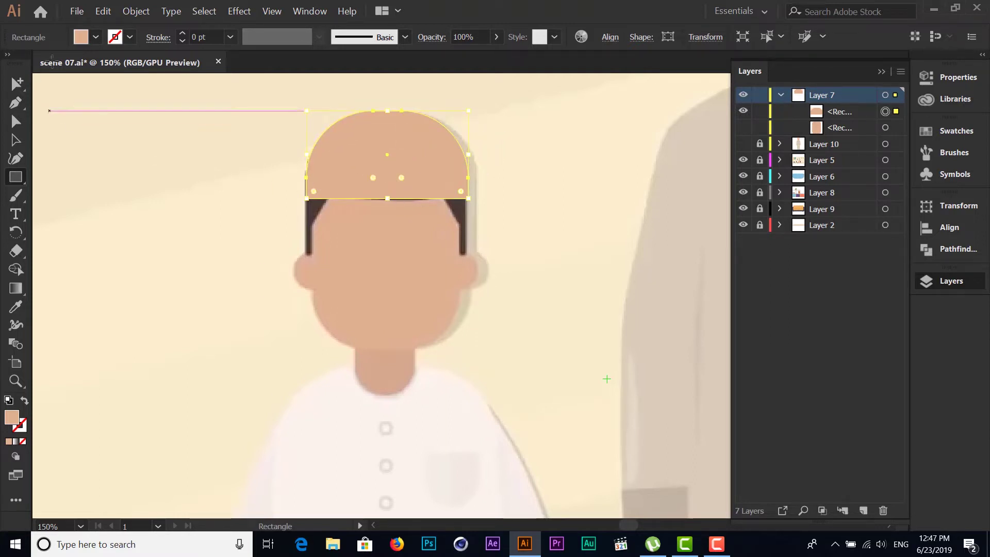
click(10, 61)
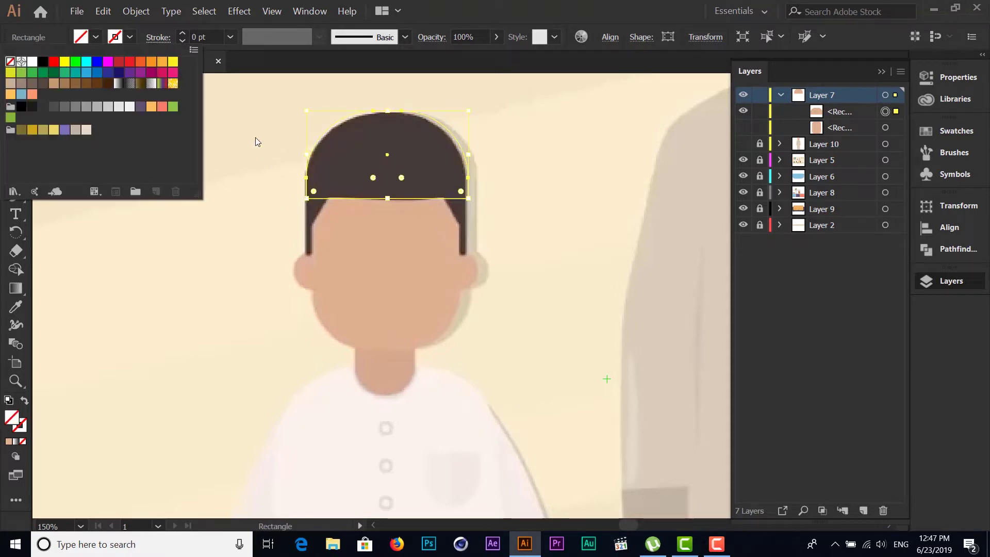
click(280, 168)
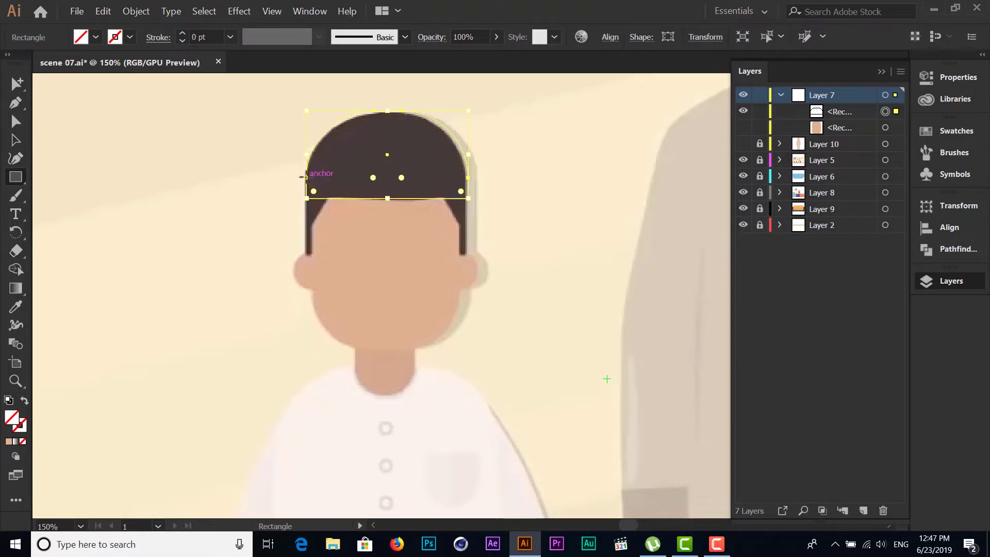
Adjust the dome's lower anchors and round its bottom corners to about 15.15 px
click(16, 141)
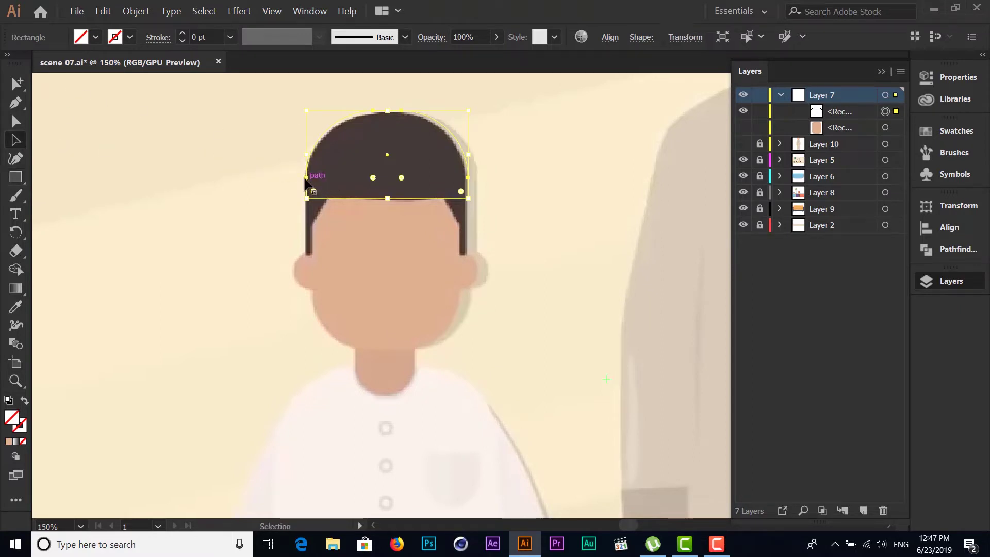
drag(306, 179, 308, 192)
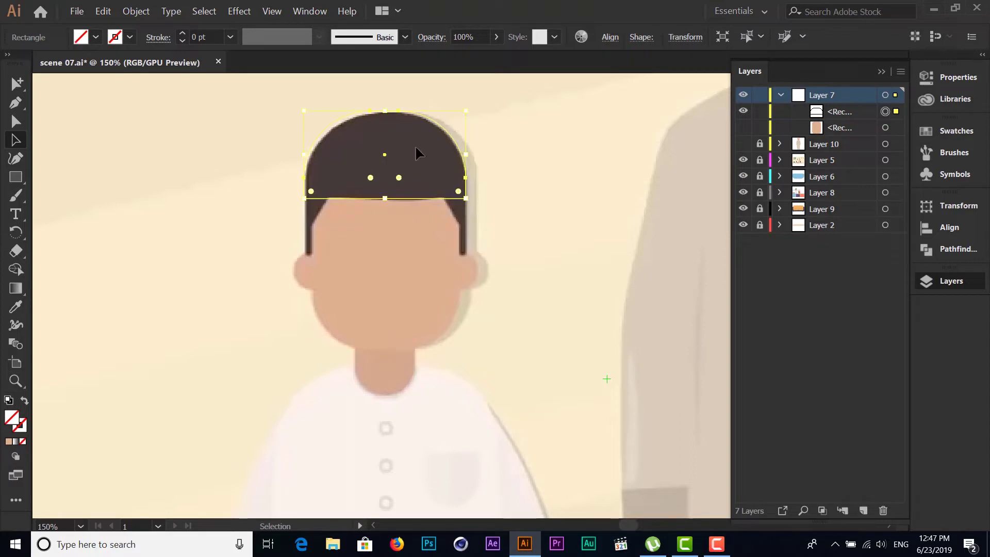
drag(385, 198, 385, 201)
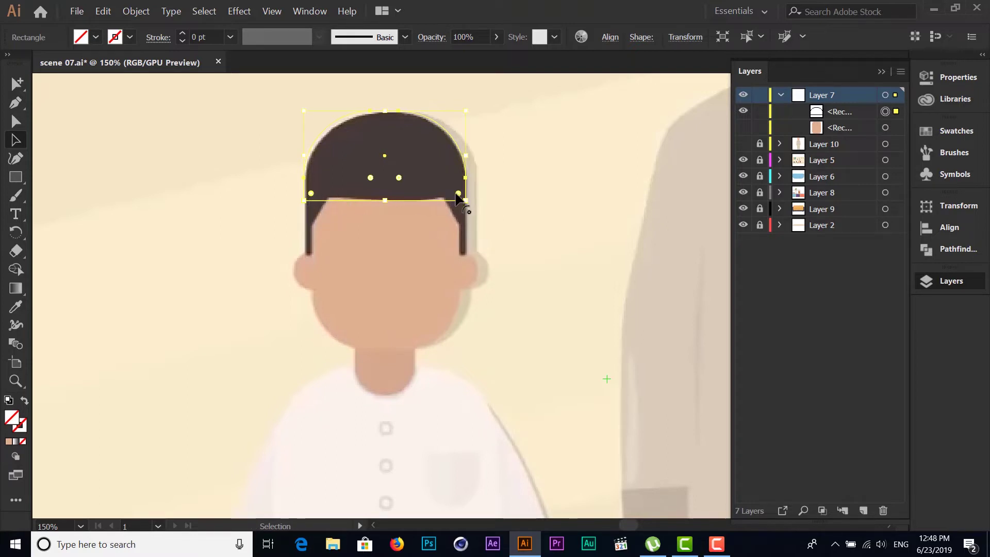
drag(458, 194, 432, 180)
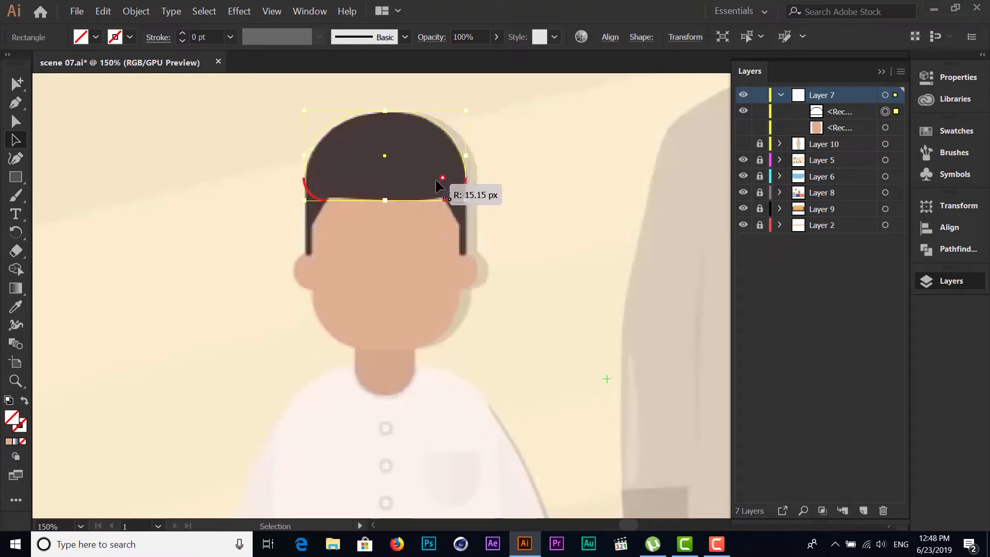
drag(431, 176, 424, 171)
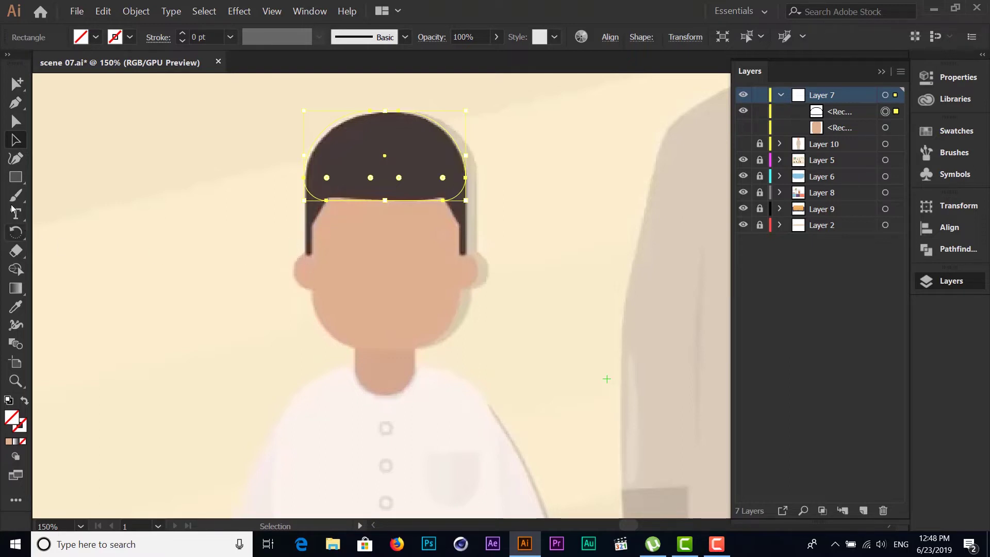
click(16, 102)
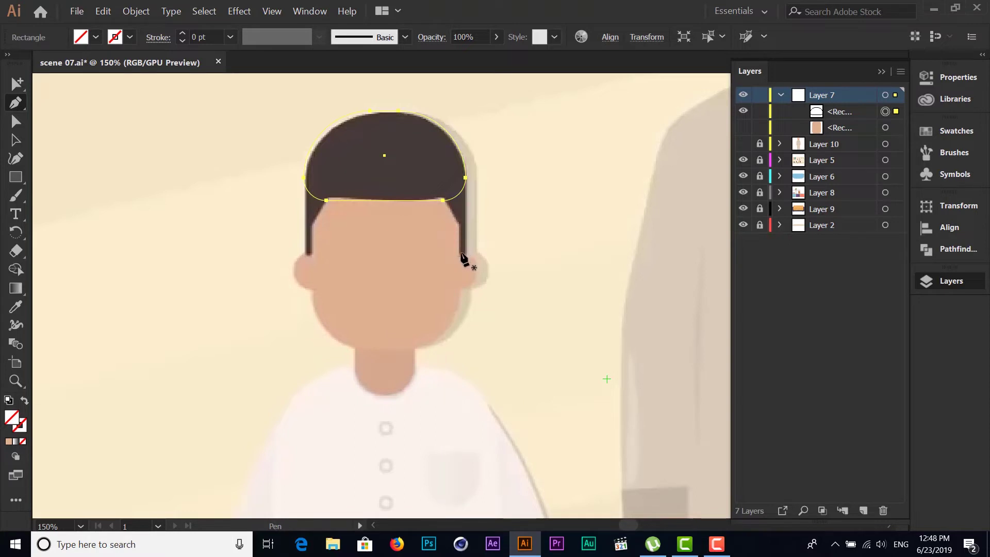
Draw a closed sideburn shape on the right side of the boy's head
click(437, 190)
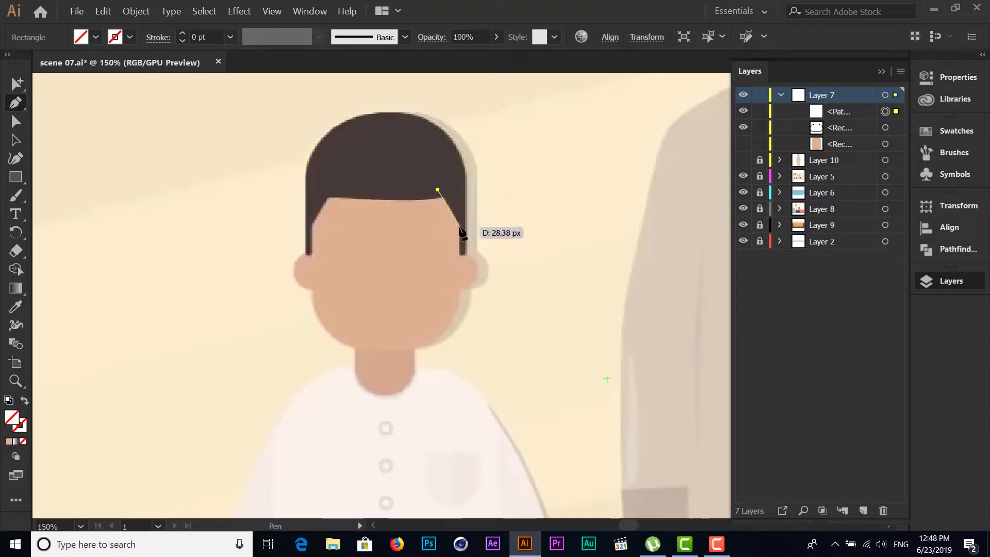
click(458, 224)
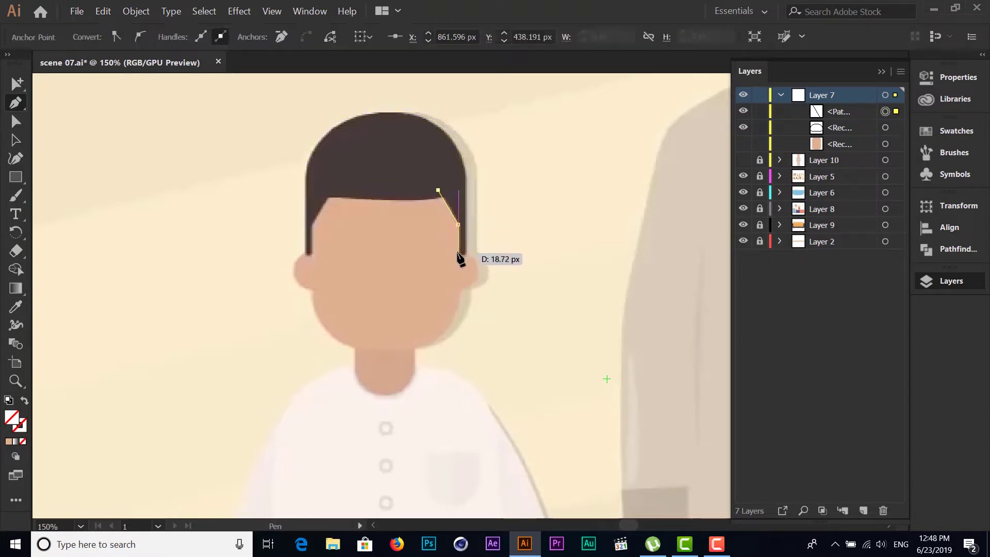
click(458, 253)
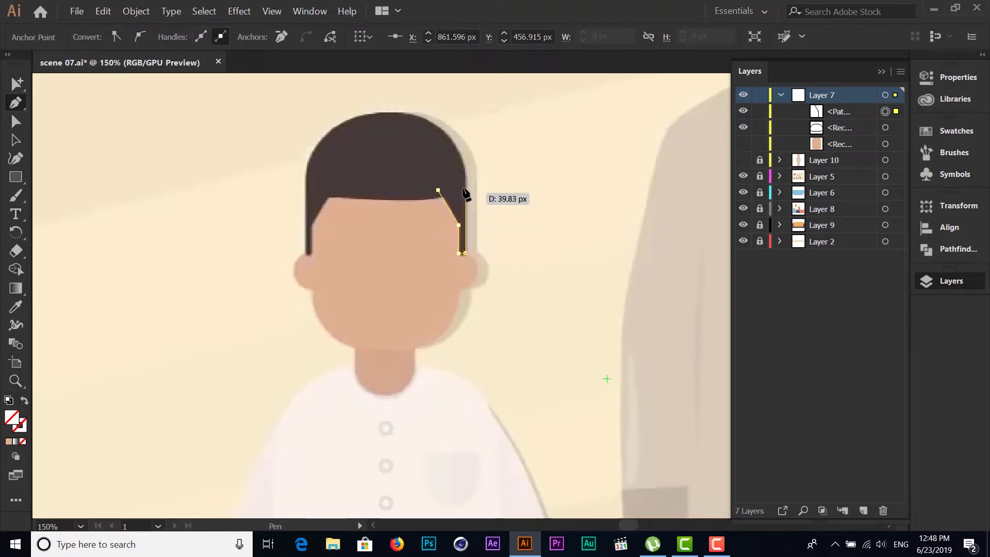
click(464, 164)
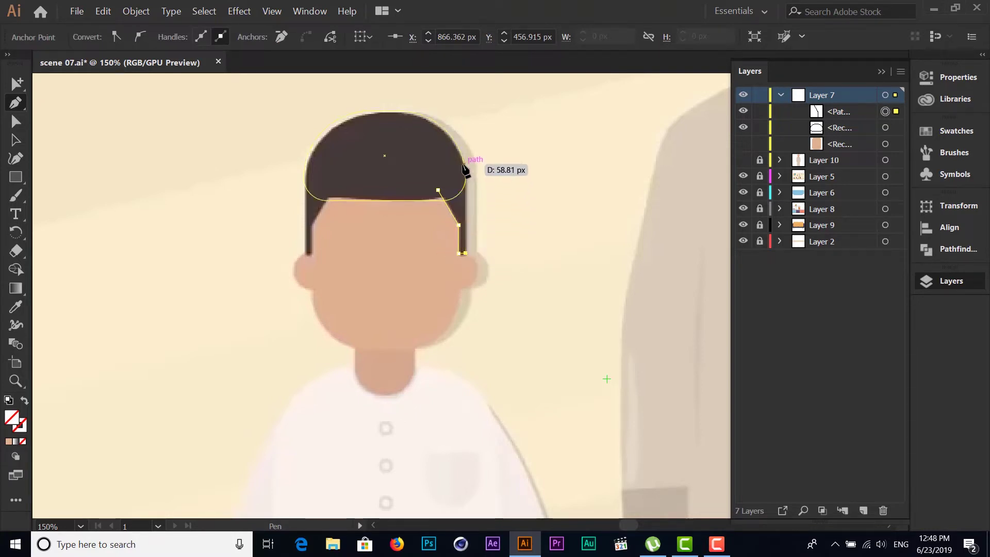
click(437, 191)
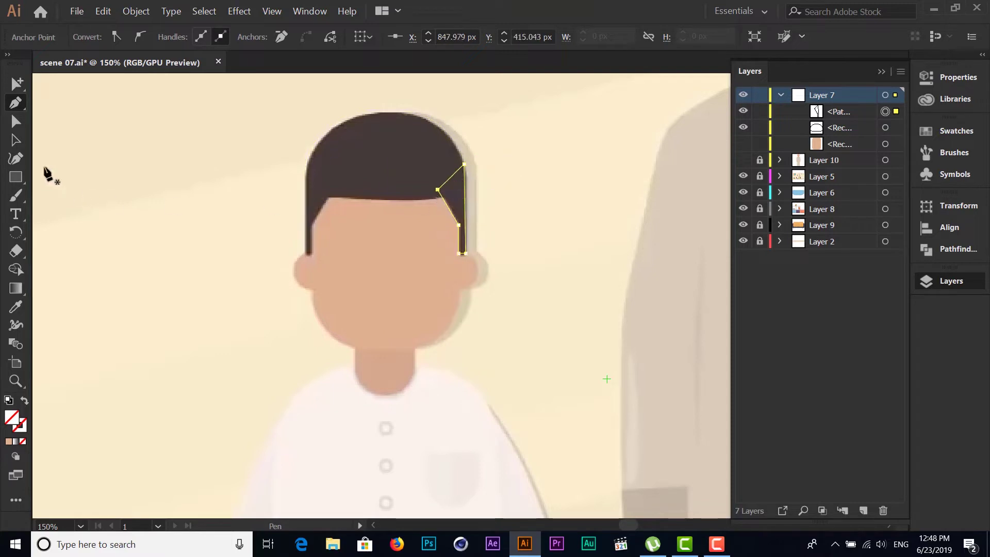
click(17, 140)
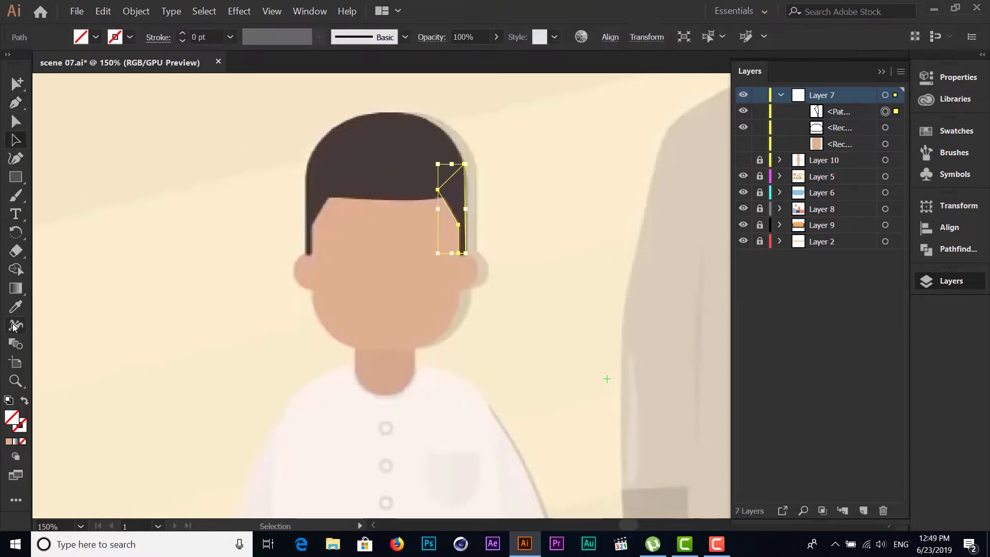
Give the sideburn and the hair top the sampled dark brown hair fill
click(13, 309)
click(384, 149)
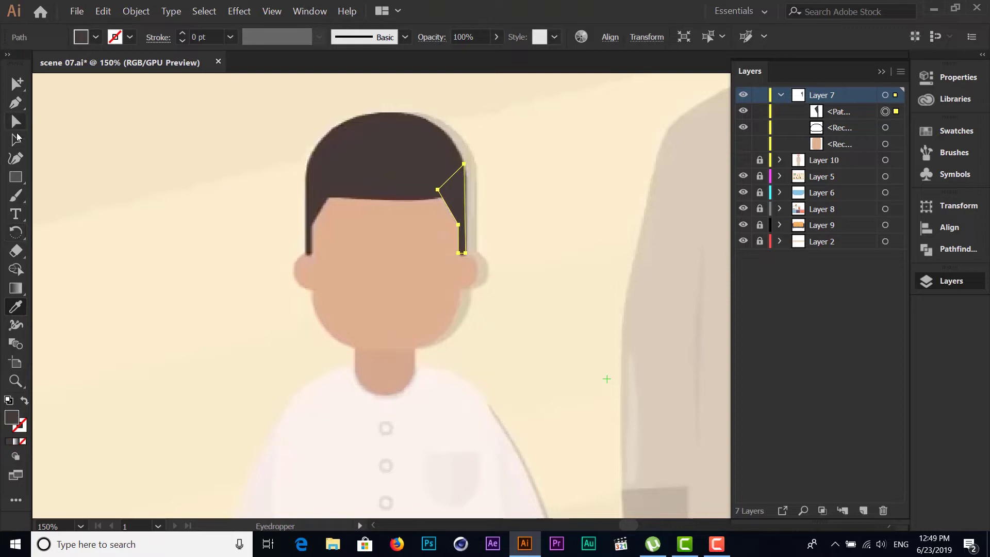
click(17, 138)
click(353, 175)
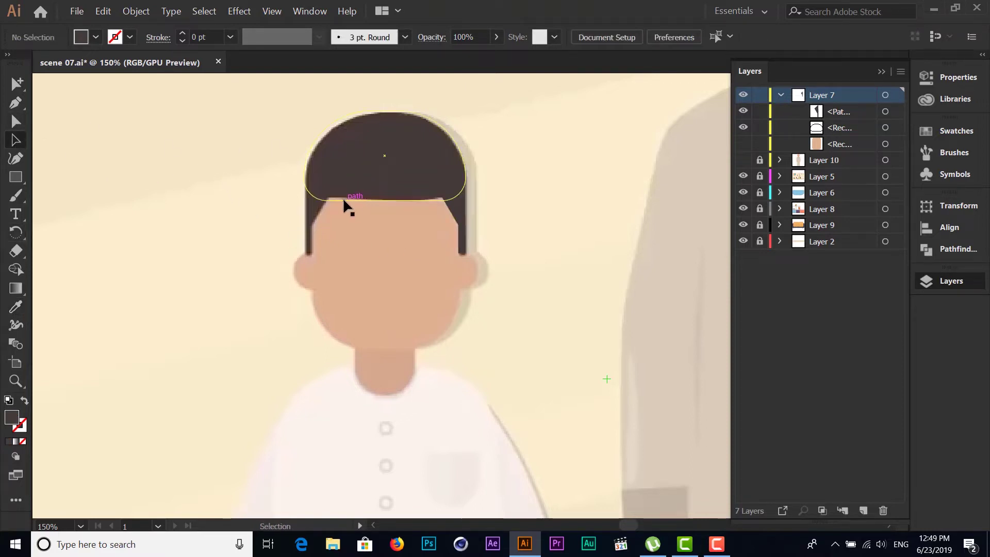
click(342, 198)
click(16, 307)
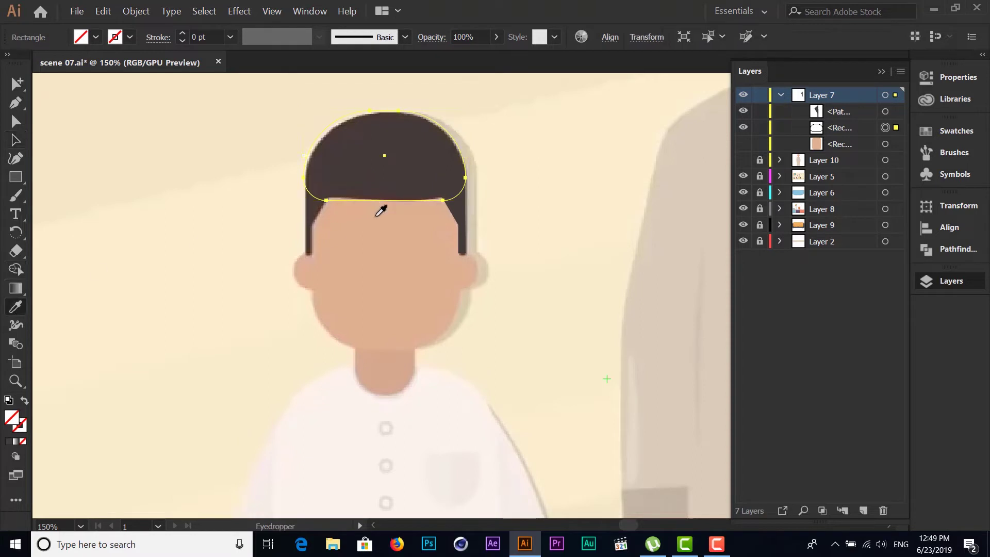
click(393, 173)
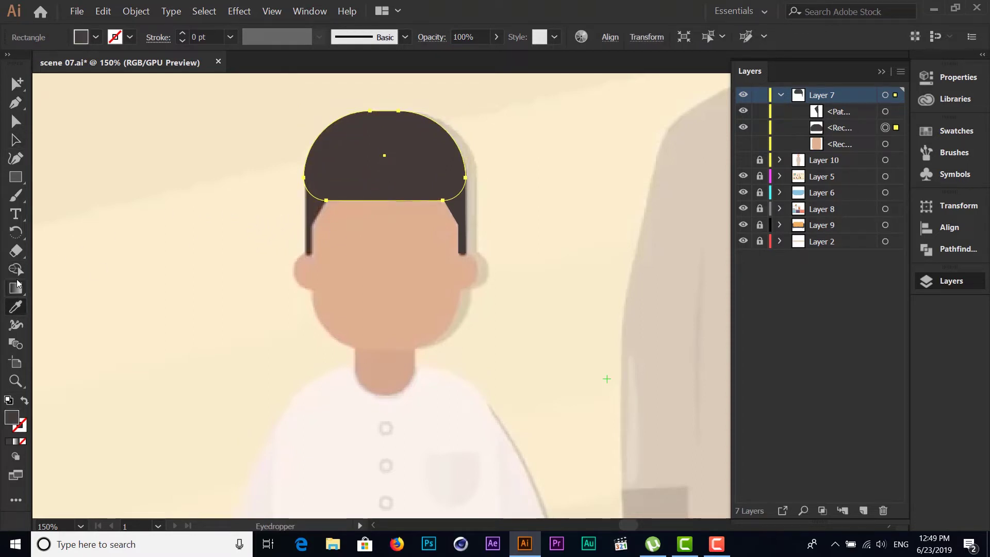
click(11, 144)
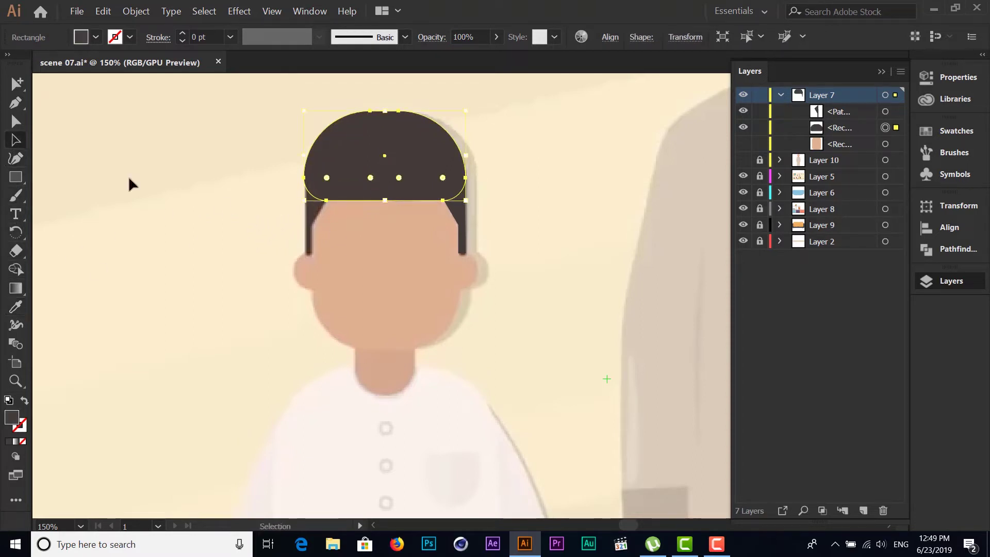
Reflect a copy of the sideburn on the vertical axis and place it on the left temple
click(461, 227)
right_click(462, 203)
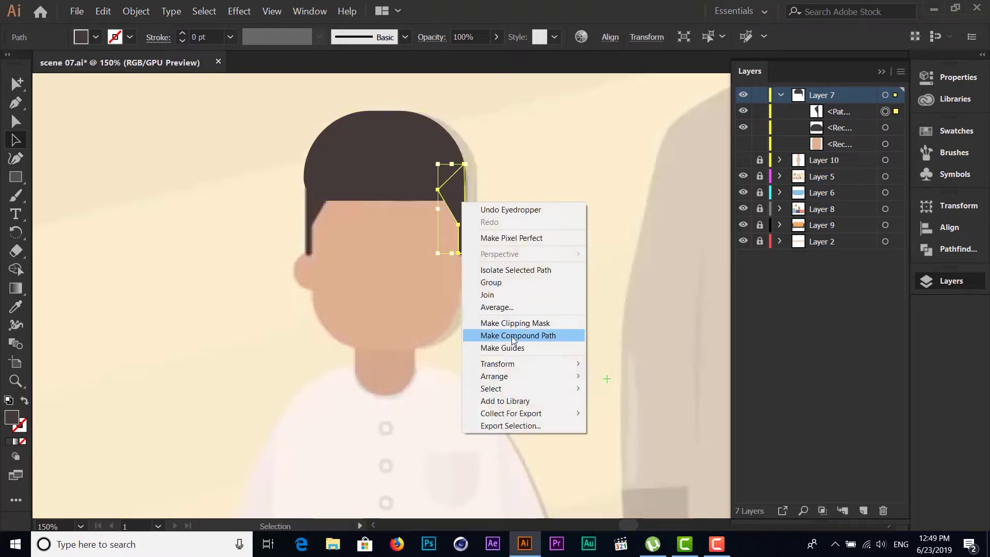
mouse_move(497, 363)
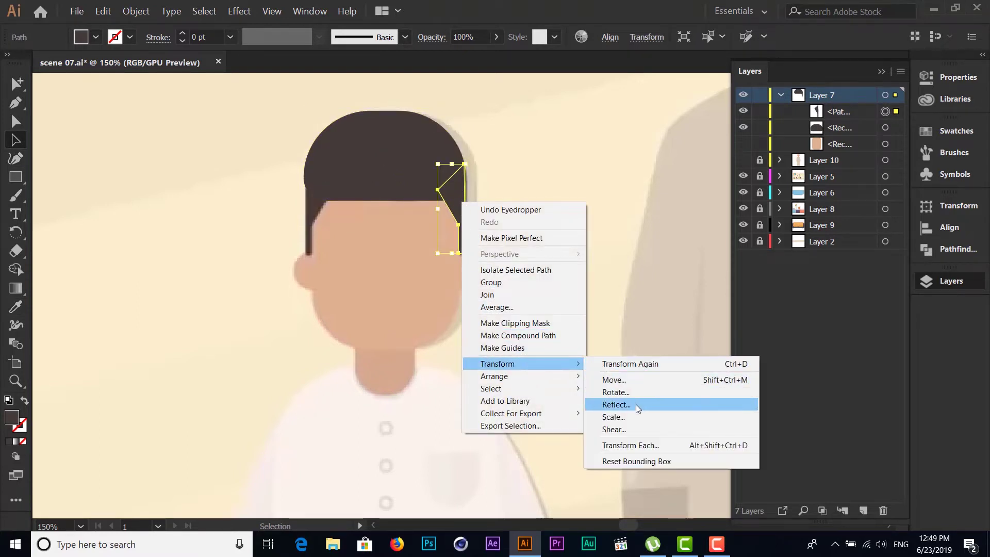
click(635, 404)
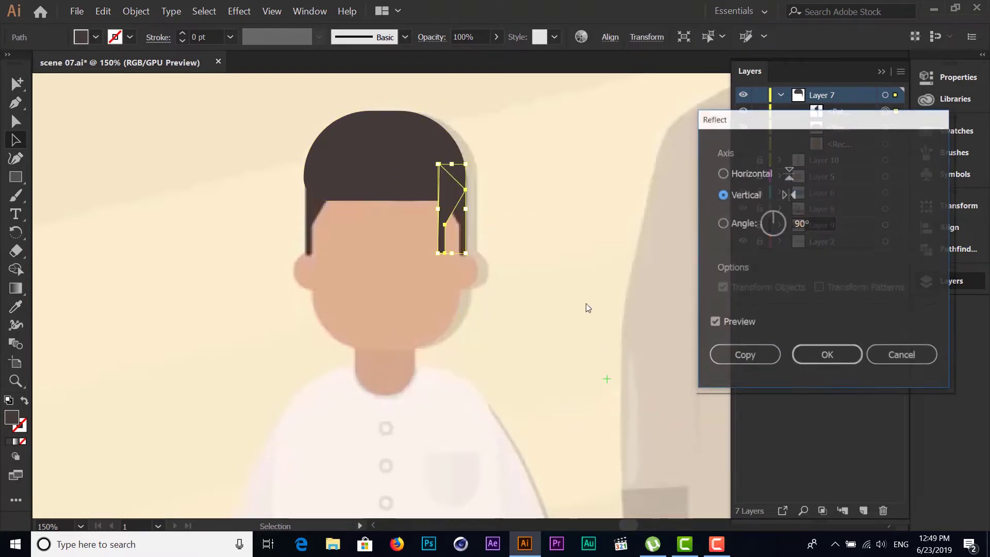
click(765, 357)
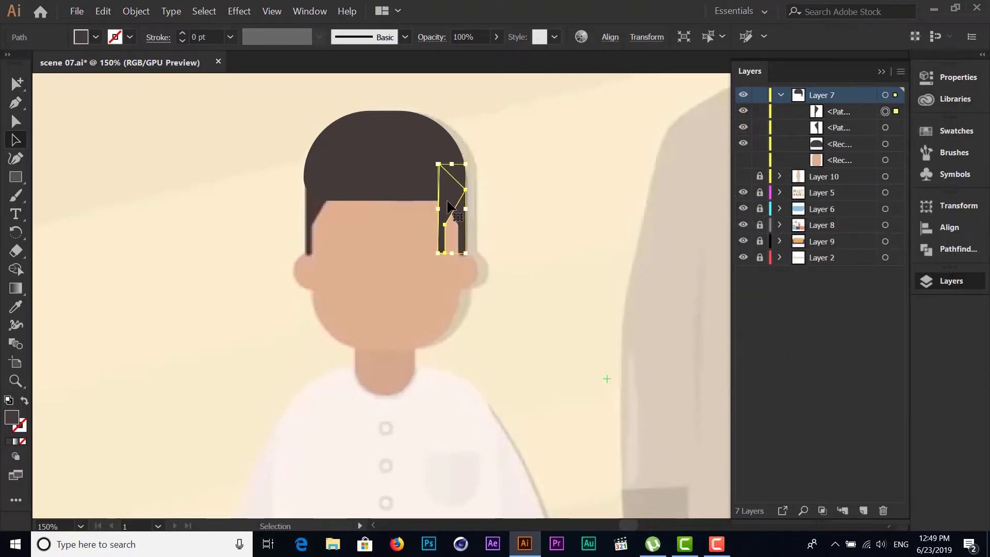
drag(449, 206, 315, 209)
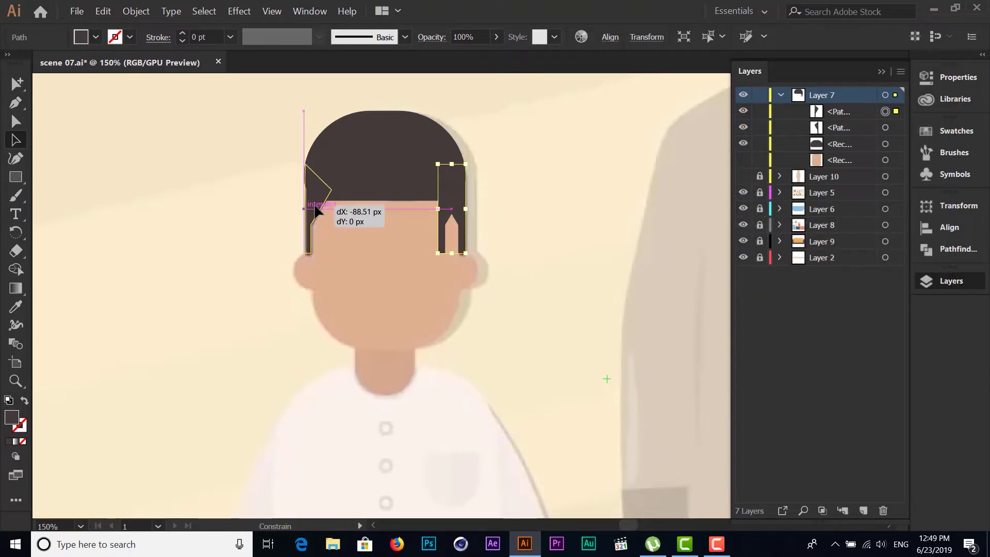
drag(315, 209, 315, 209)
click(170, 186)
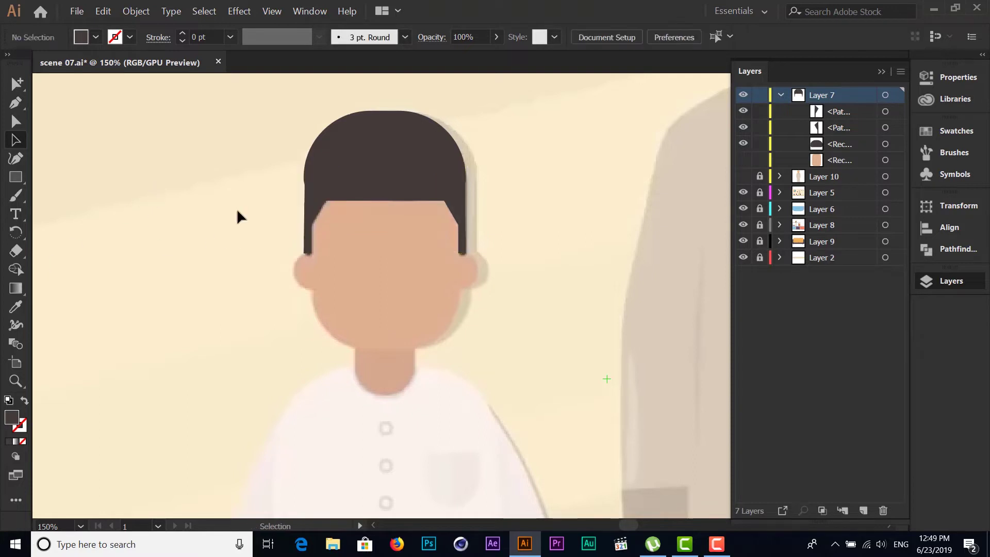
Zoom in on the left sideburn and nudge the hair top's left edge slightly right
click(309, 185)
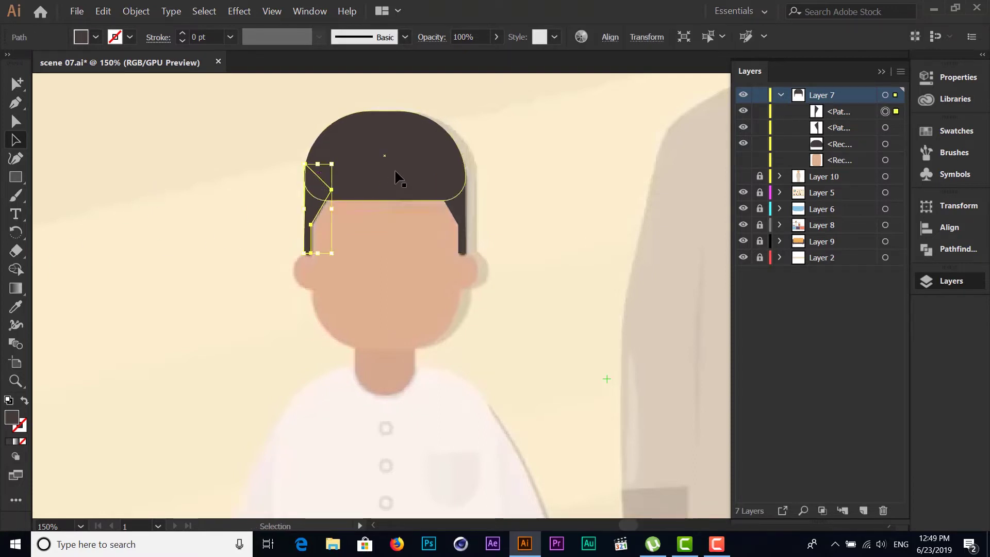
key(ctrl+plus)
key(ctrl+plus)
key(ctrl+plus)
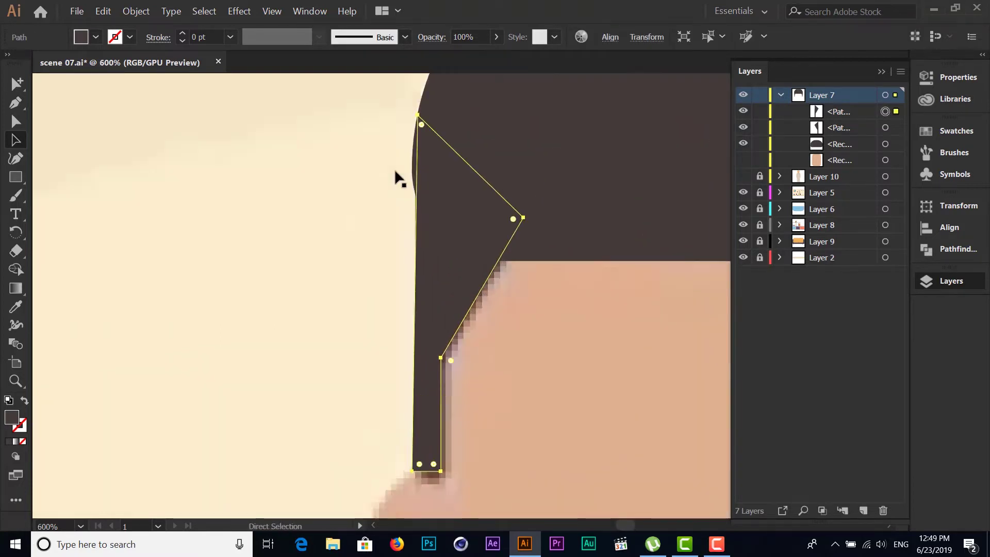
key(ctrl+plus)
key(ctrl+plus)
drag(405, 168, 351, 291)
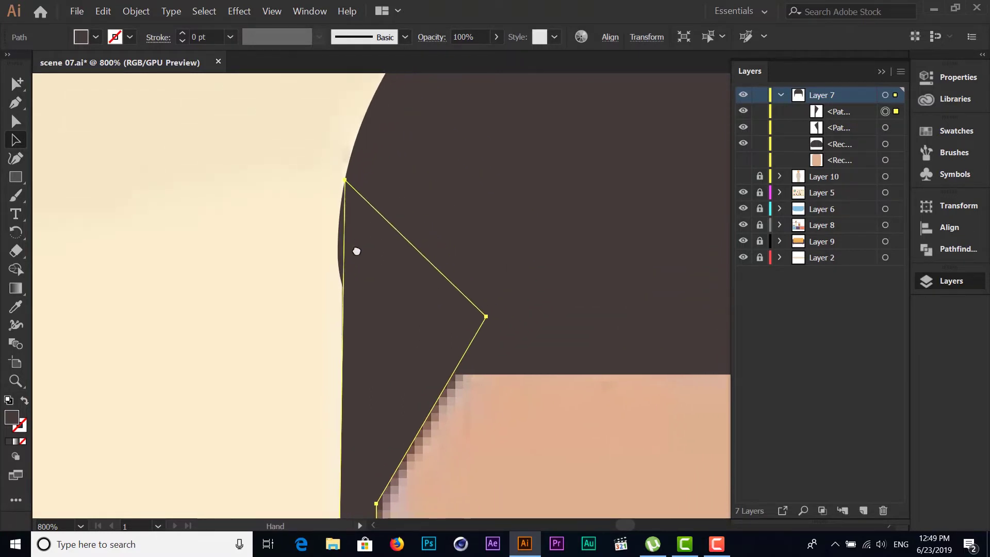
click(342, 266)
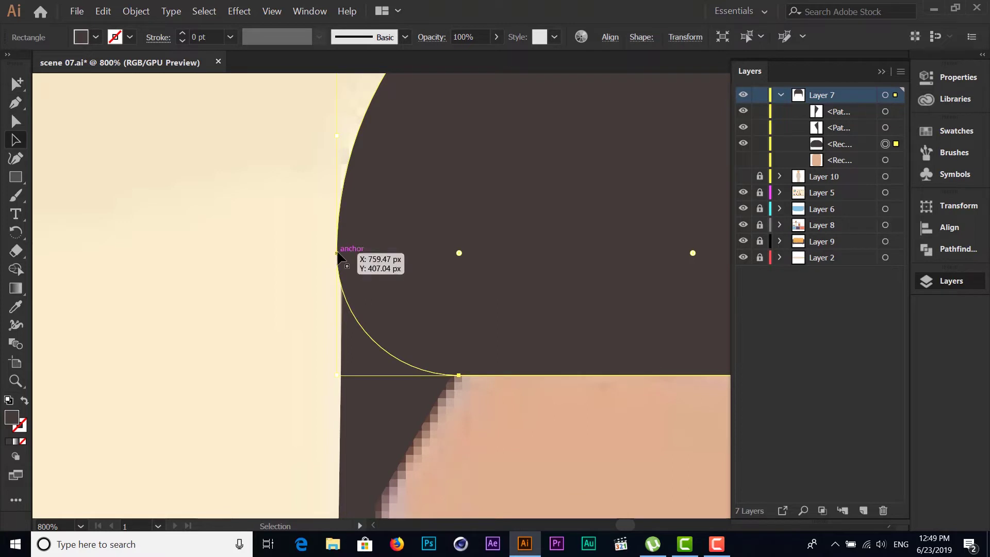
drag(338, 253, 340, 253)
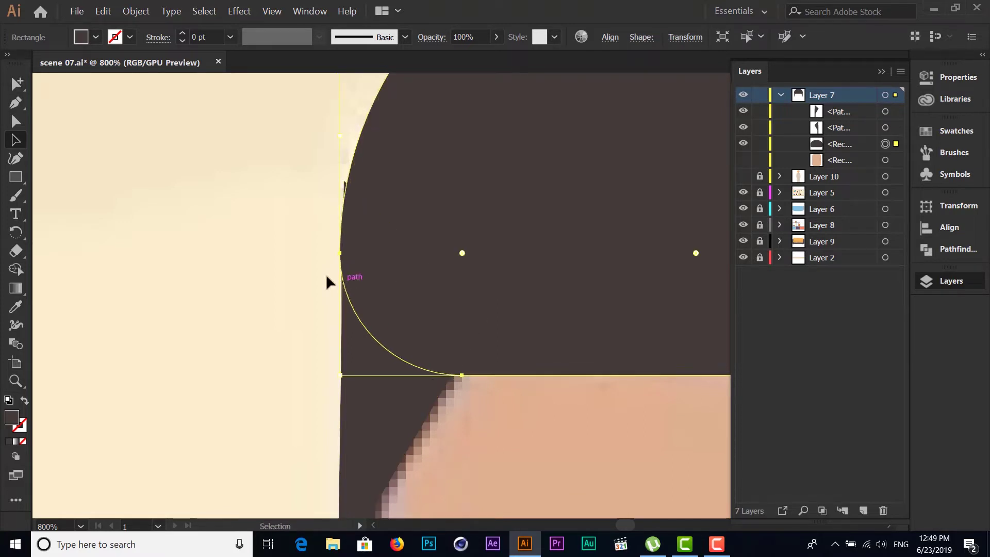
click(348, 313)
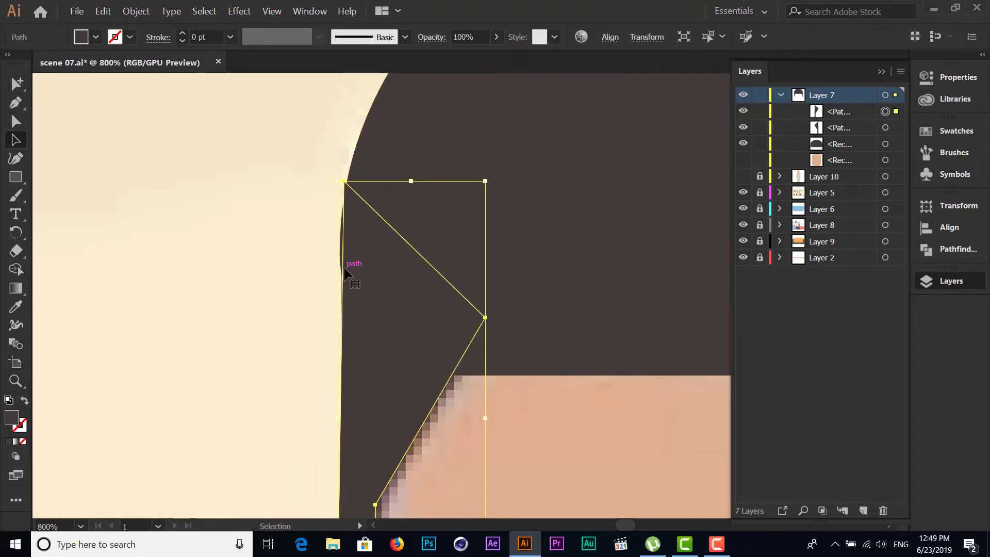
drag(343, 268, 337, 267)
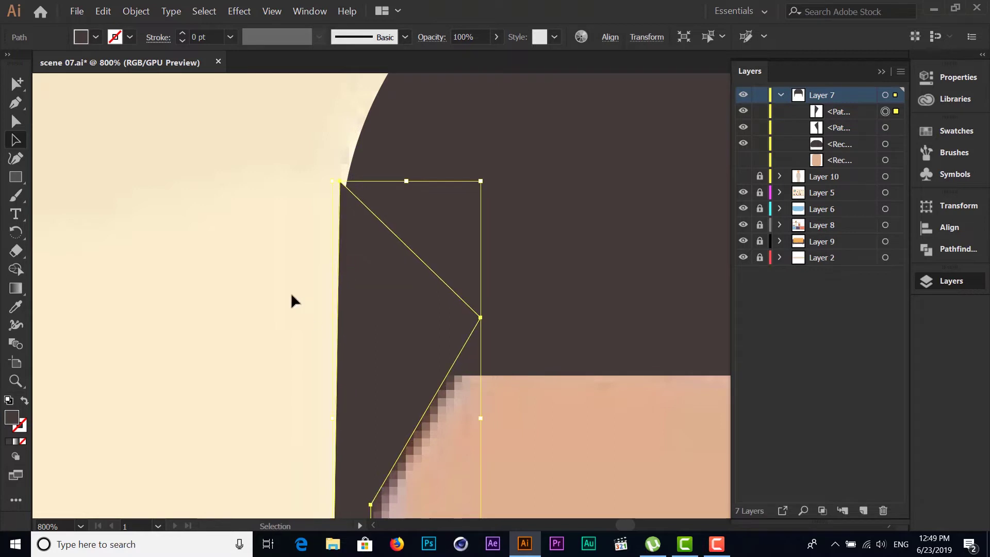
key(ctrl+z)
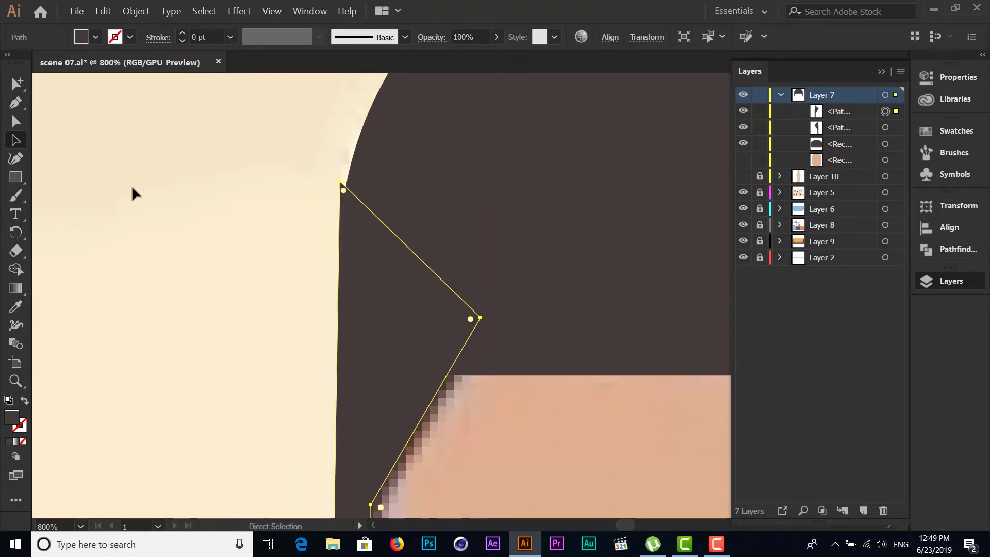
Fine-tune the left sideburn's top anchor, undoing the trial curve edits
click(16, 121)
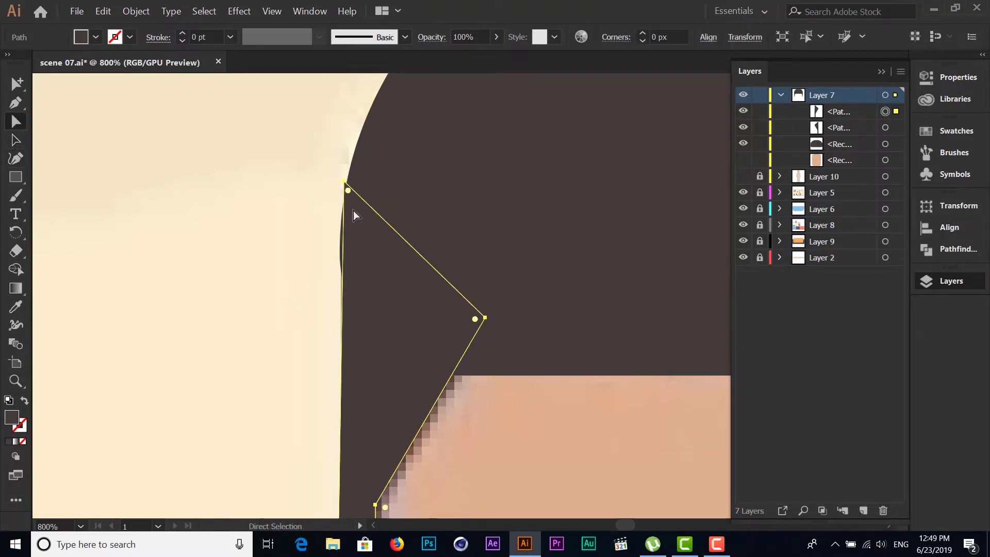
drag(345, 181, 350, 181)
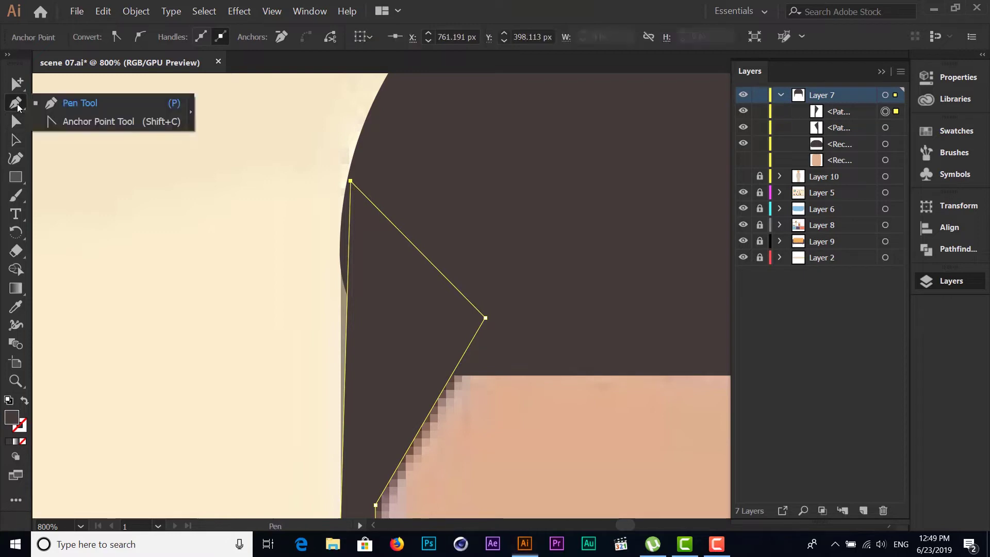
drag(18, 107, 77, 122)
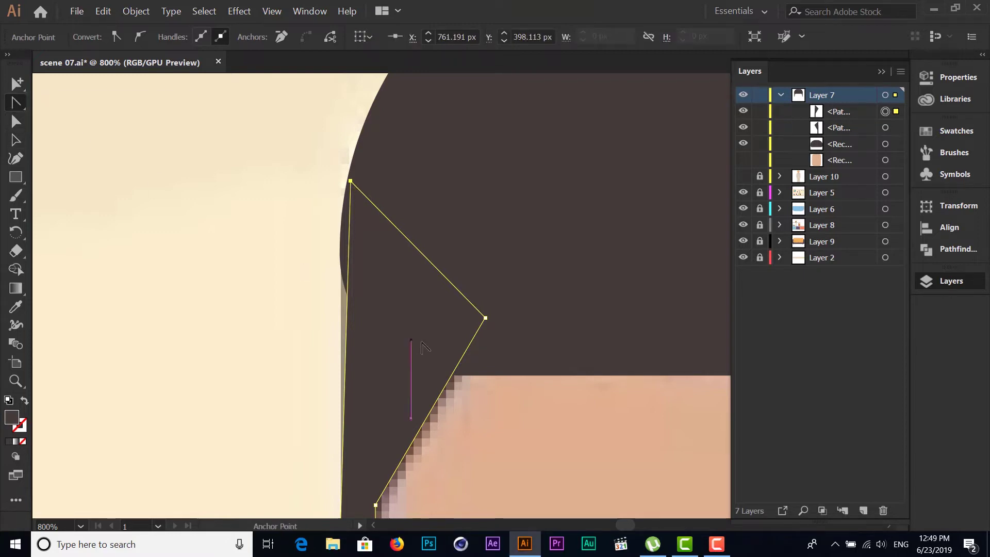
click(346, 323)
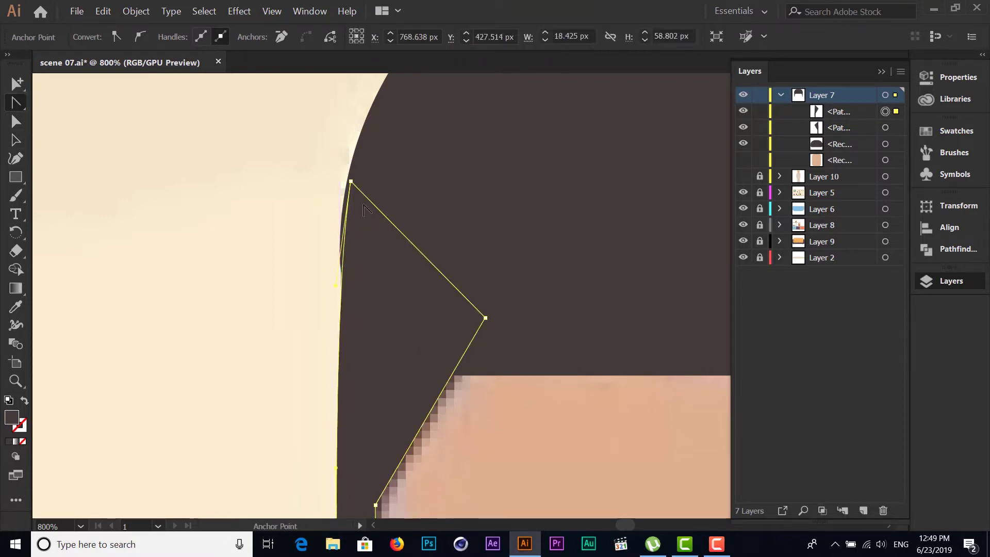
drag(352, 181, 231, 159)
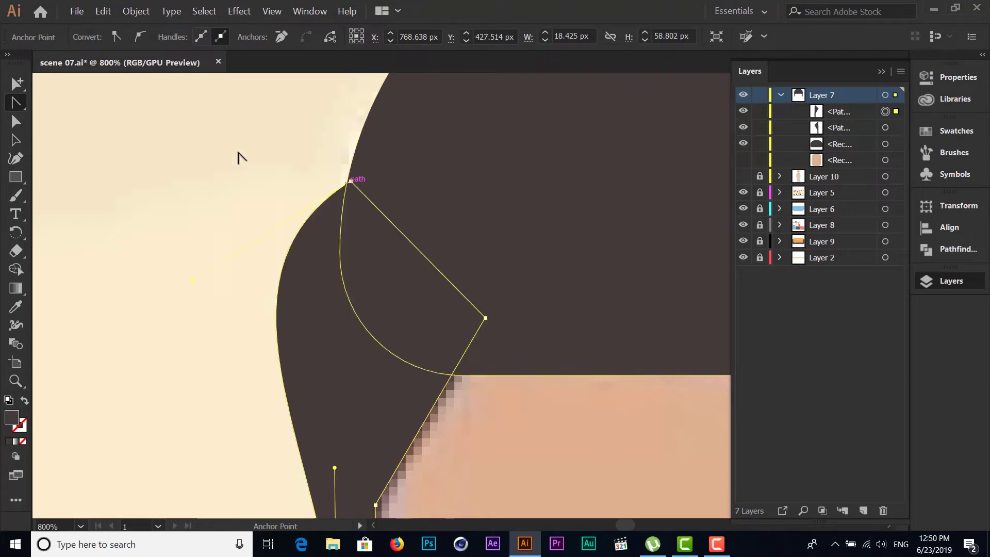
key(ctrl+z)
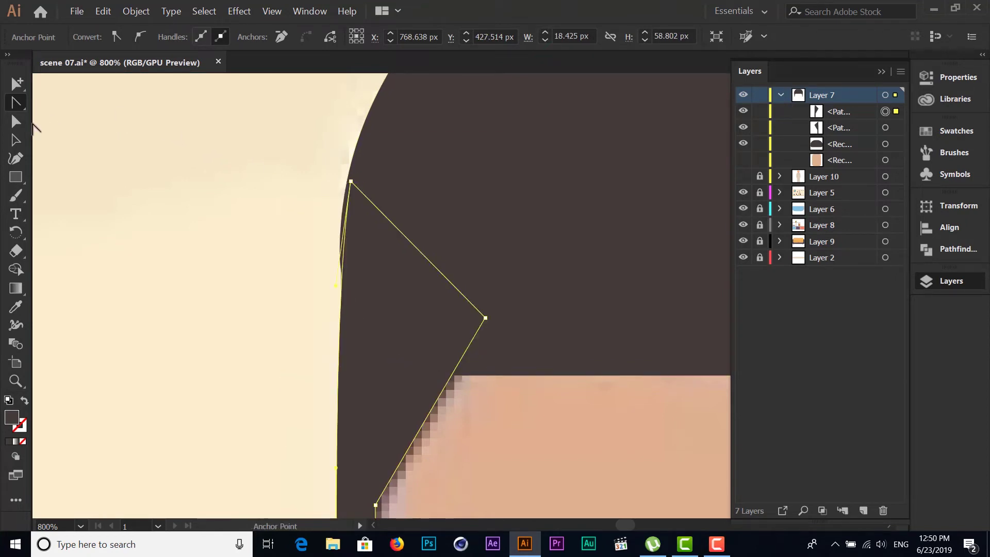
click(15, 121)
click(351, 181)
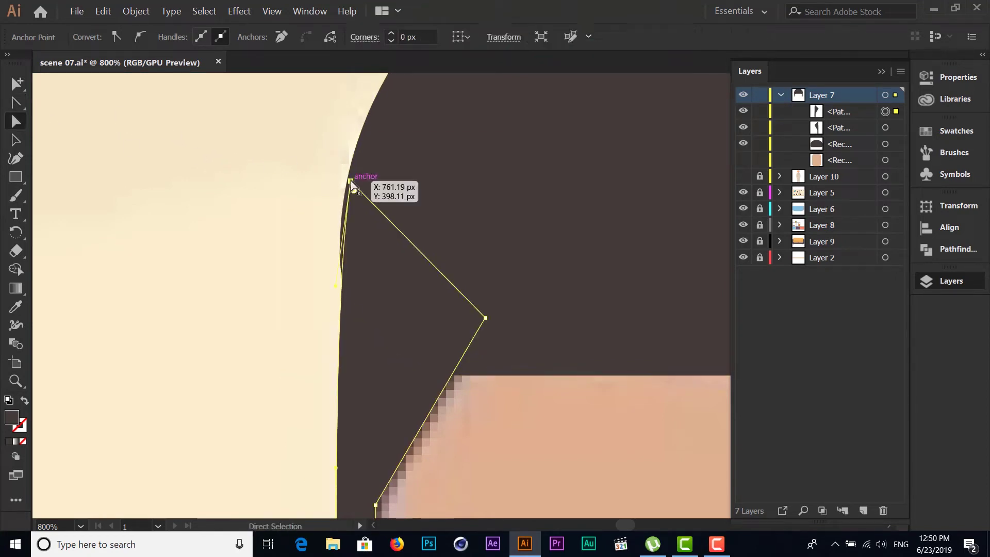
drag(352, 183, 333, 271)
key(ctrl+z)
Lower the first hair strand's two bottom points by one nudge
scroll(420, 315, down, 2)
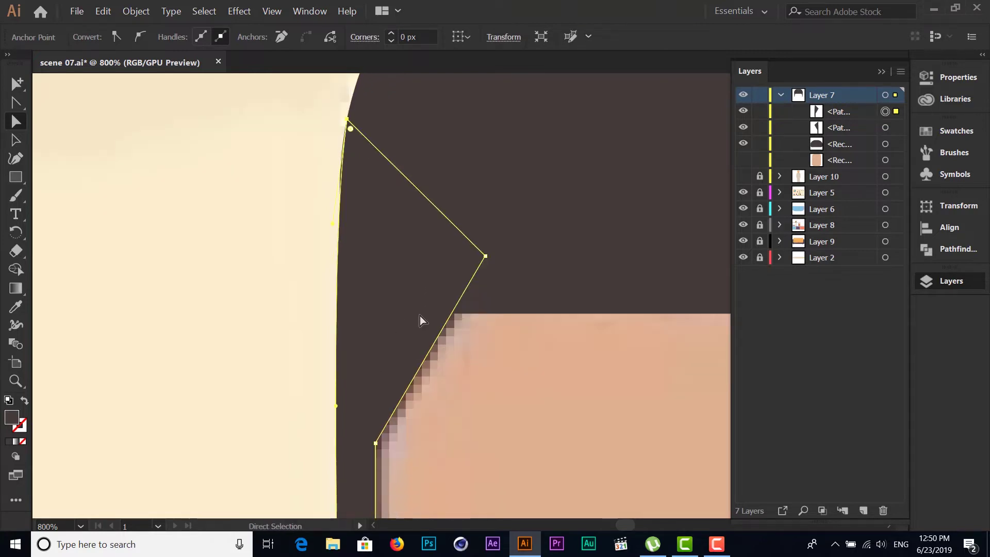
scroll(419, 315, down, 3)
scroll(419, 315, down, 1)
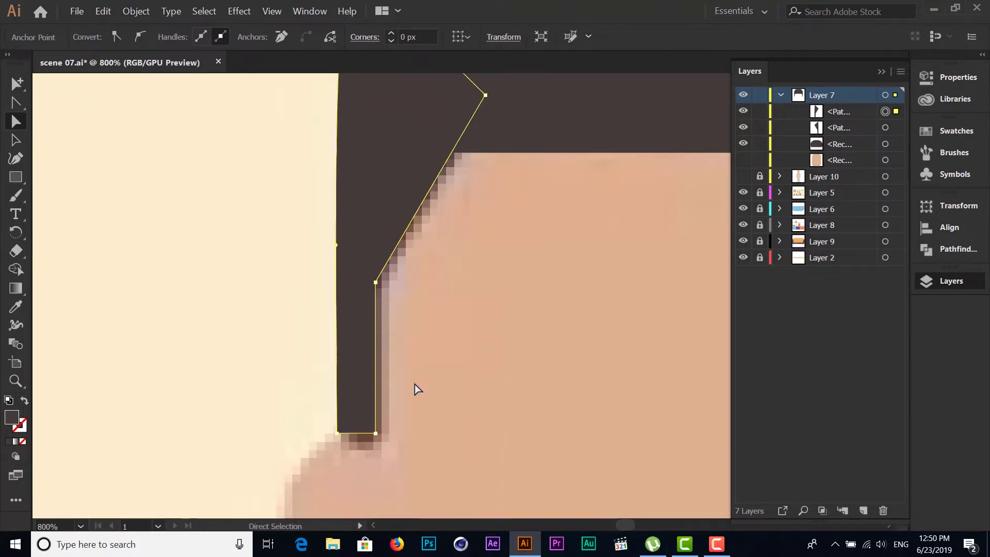
click(336, 434)
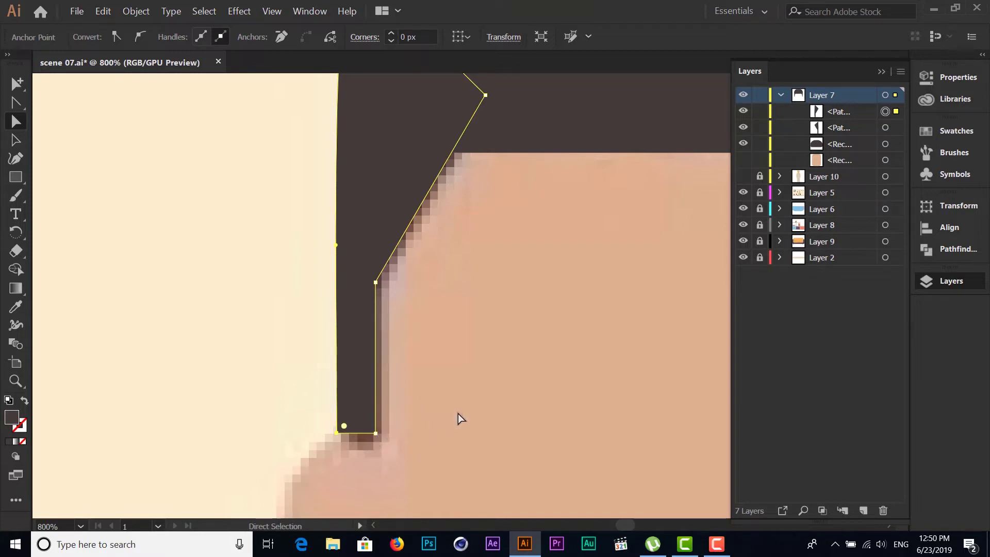
shift+click(375, 434)
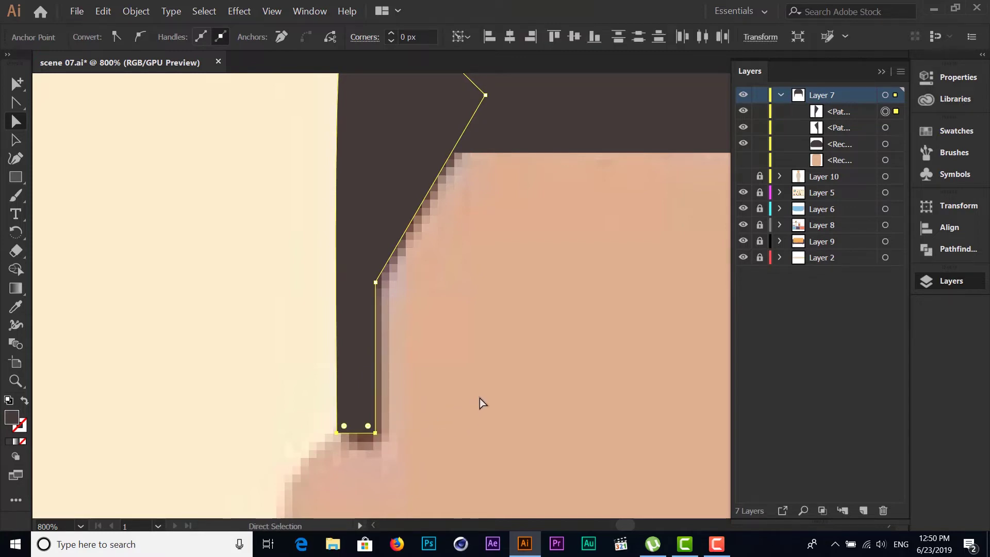
key(Down)
key(Down)
key(Down)
key(Down)
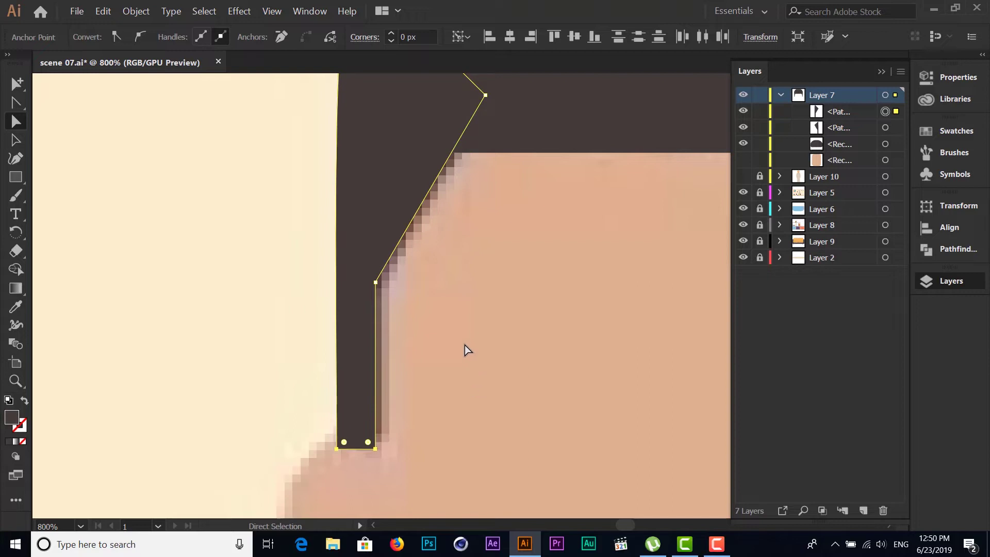
Lower the other strand's bottom points to match, then bring its top into view
drag(545, 205, 181, 212)
drag(671, 154, 215, 143)
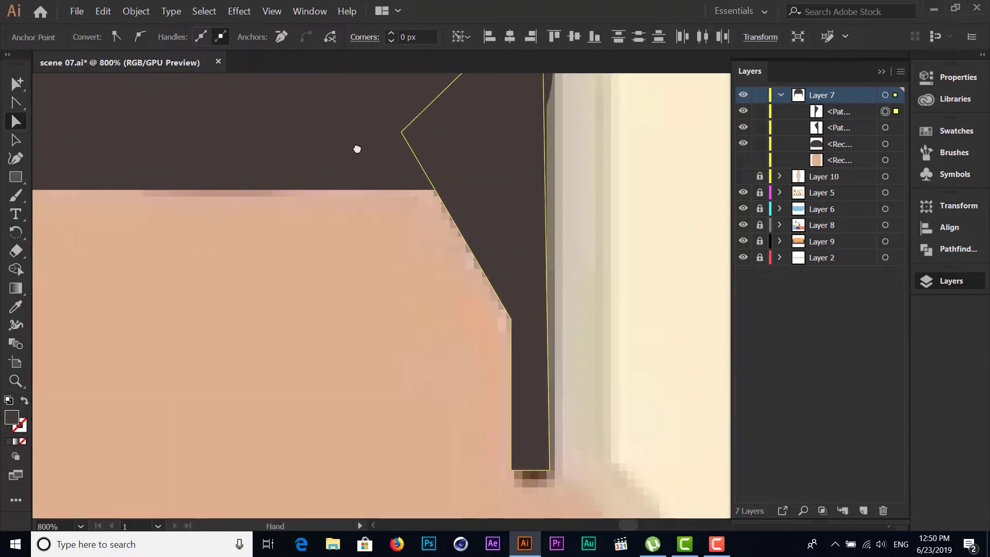
drag(357, 149, 313, 64)
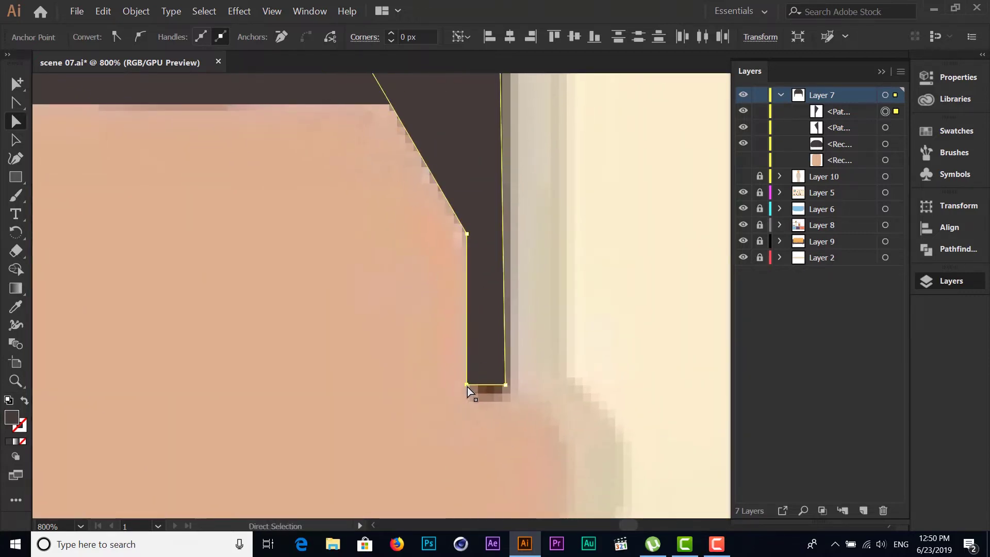
drag(467, 386, 506, 379)
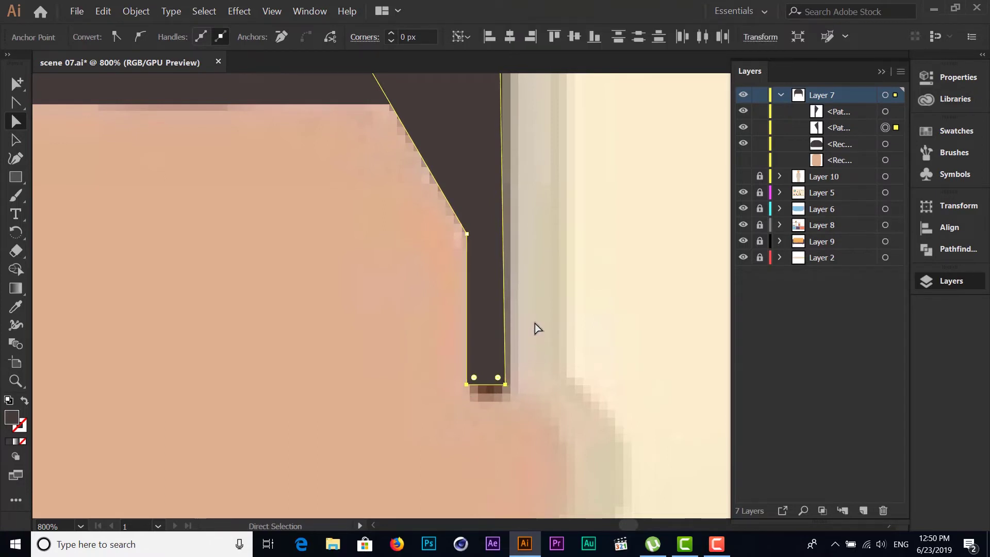
key(Down)
key(Down)
key(Down)
key(Down)
scroll(464, 268, up, 1)
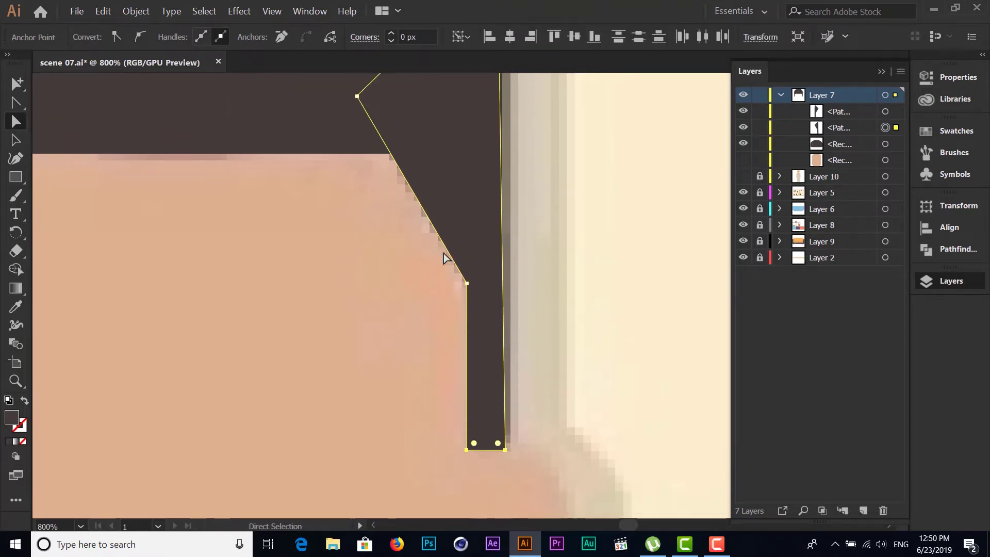
scroll(443, 252, up, 2)
scroll(447, 237, up, 2)
drag(451, 171, 324, 225)
Try adjusting the right strand's top corner and the hair cap, undoing the trial edits
click(370, 186)
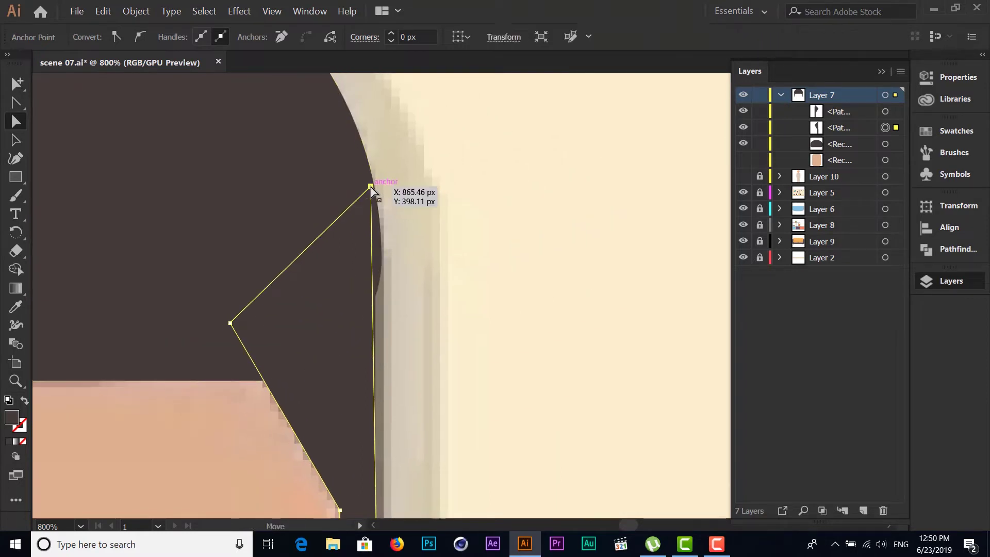
drag(371, 186, 371, 195)
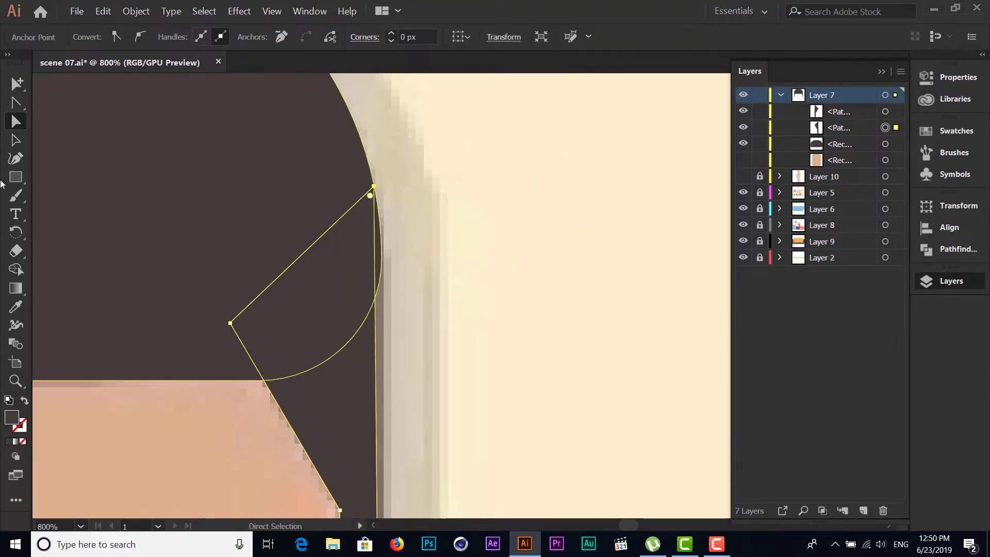
key(ctrl+z)
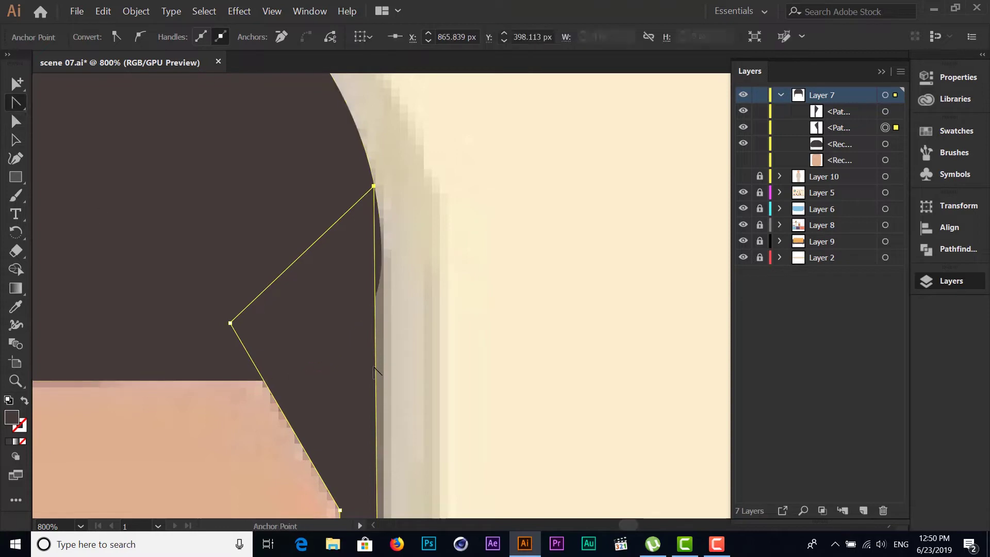
key(ctrl+z)
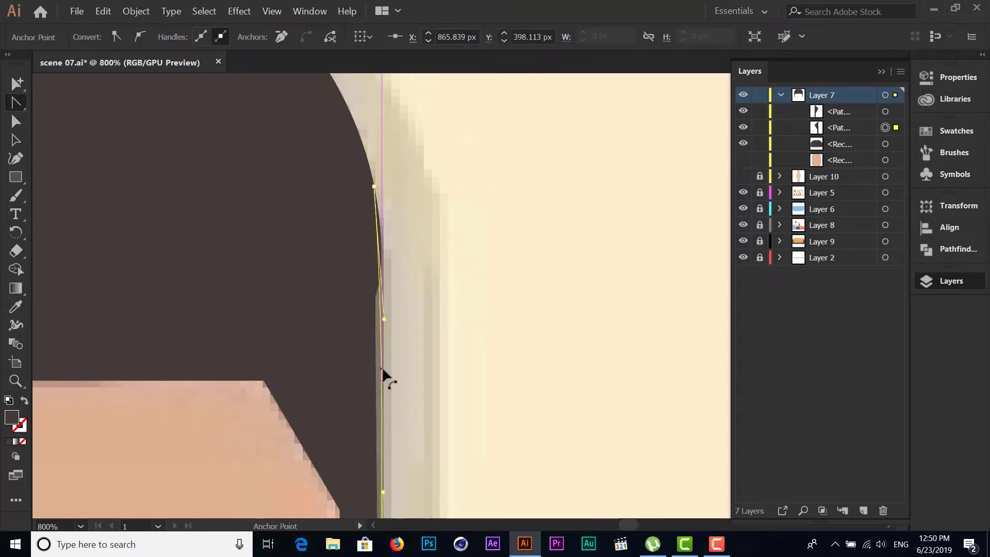
key(ctrl+shift+z)
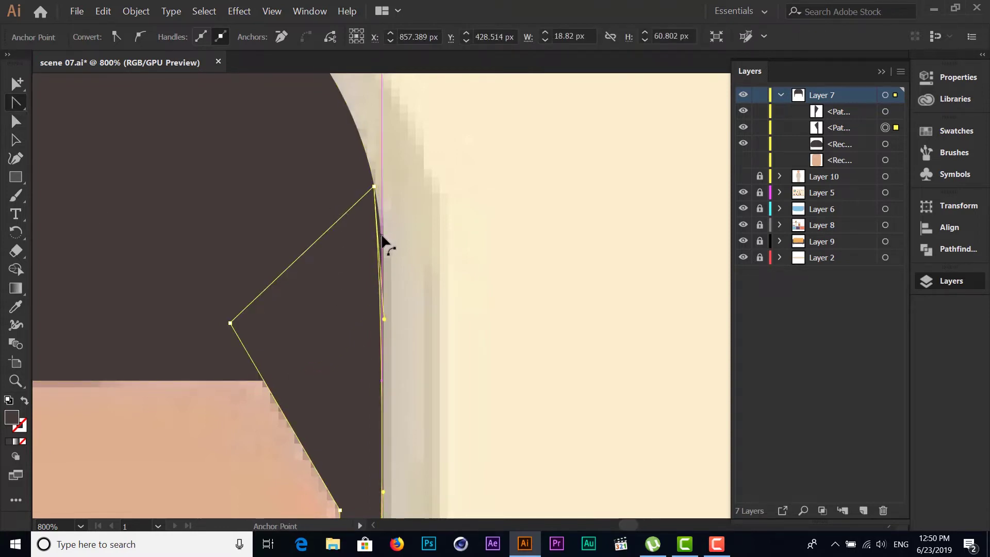
click(19, 125)
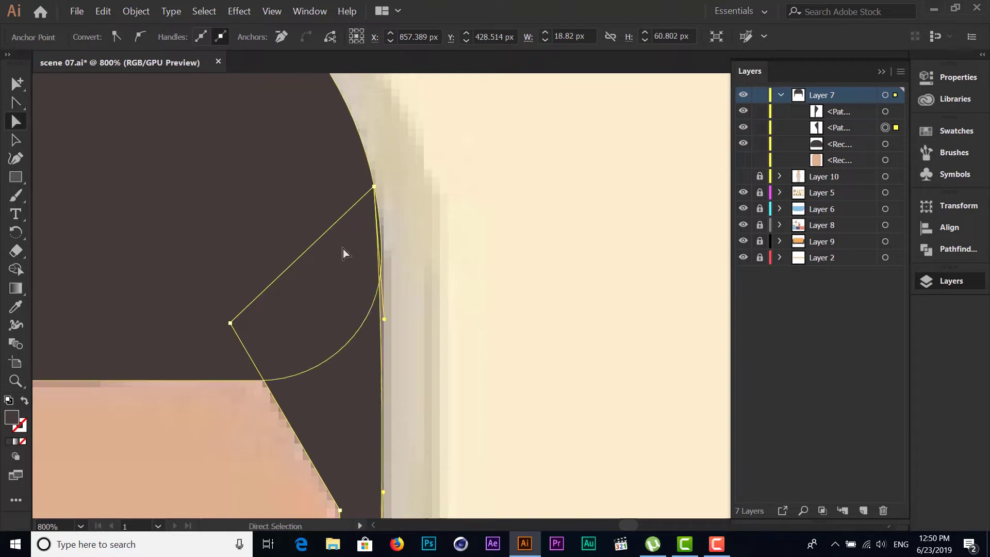
click(382, 257)
key(Left)
key(Left)
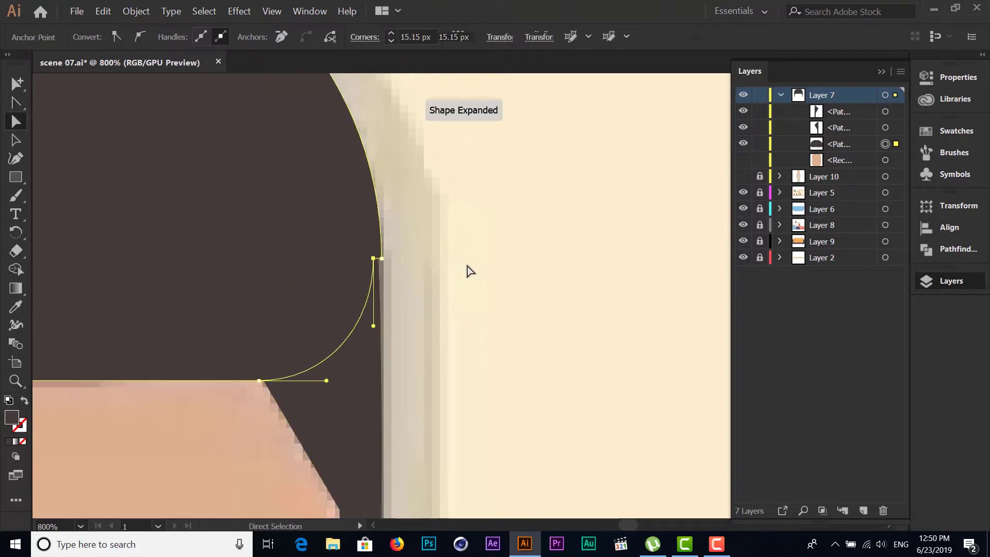
key(ctrl+z)
key(ctrl+z)
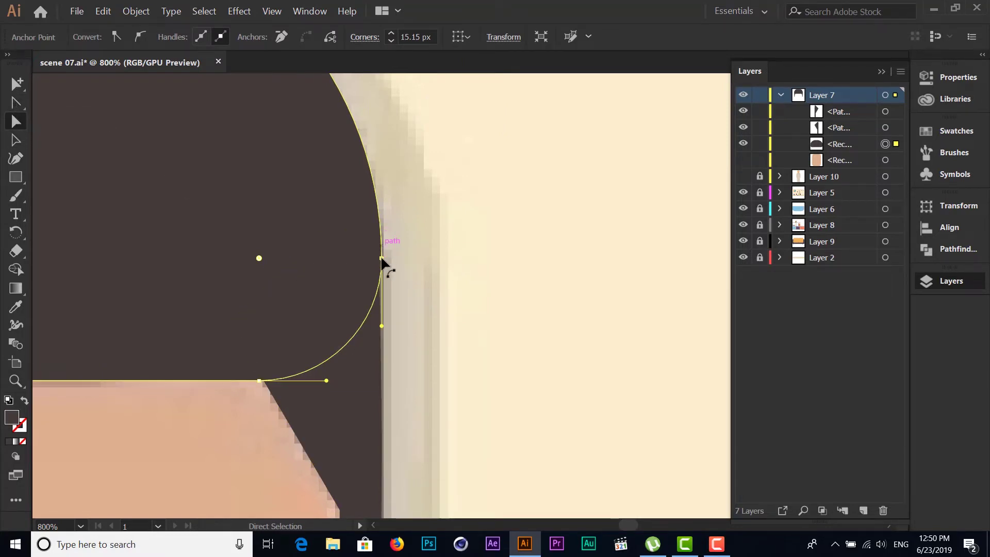
Bend the right strand's outer edge along the dome, then select the cap and both strands
click(382, 339)
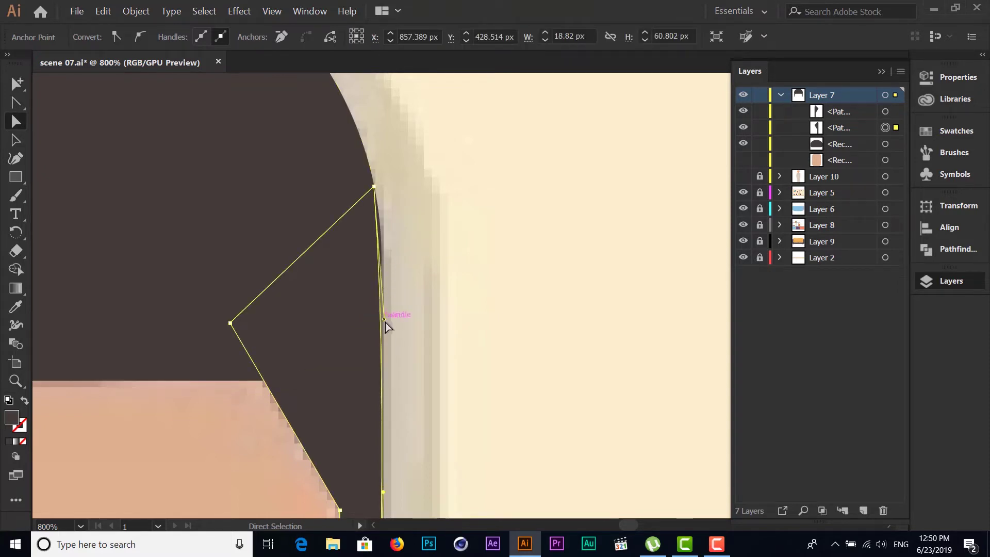
drag(384, 319, 390, 322)
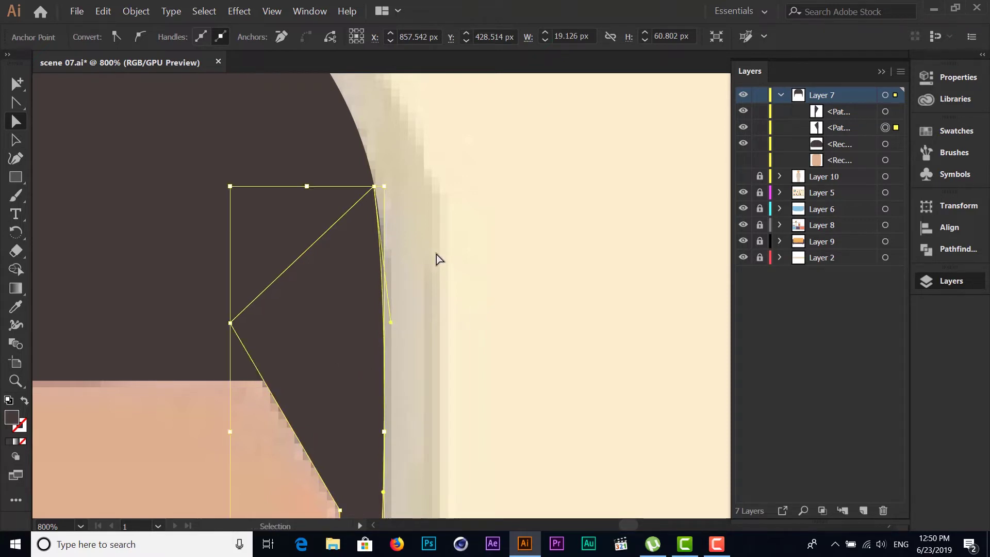
key(ctrl+minus)
key(ctrl+minus)
key(ctrl+minus)
key(ctrl+minus)
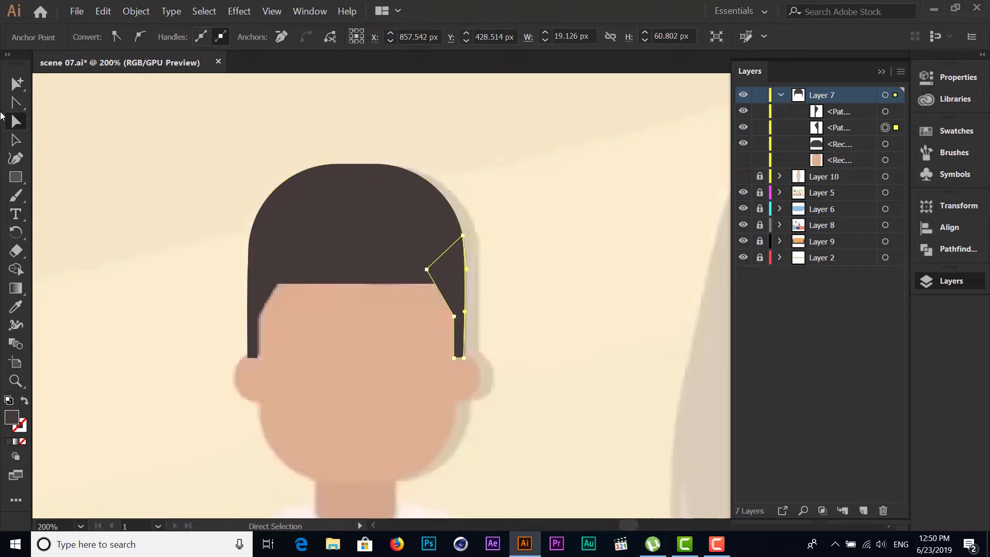
click(16, 140)
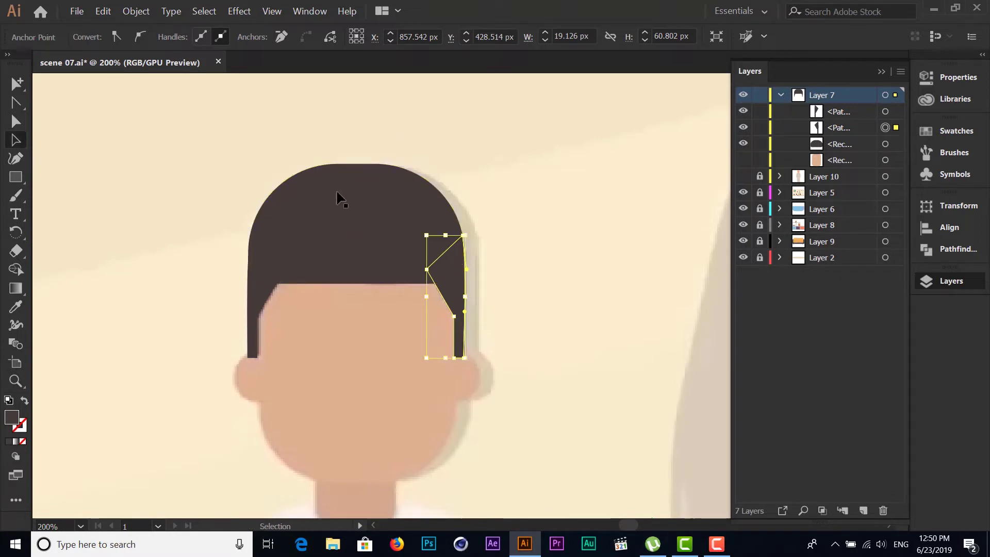
click(271, 221)
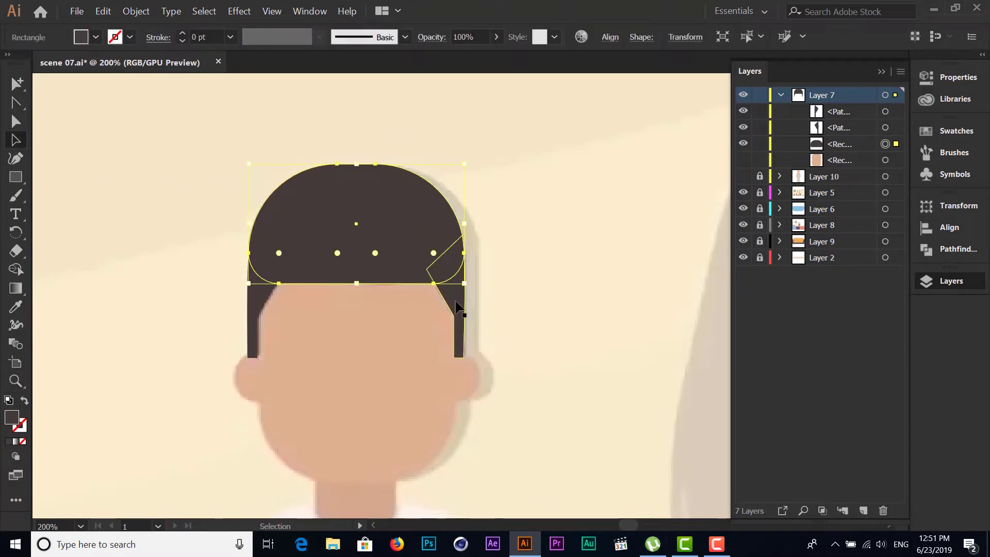
shift+click(456, 308)
shift+click(261, 302)
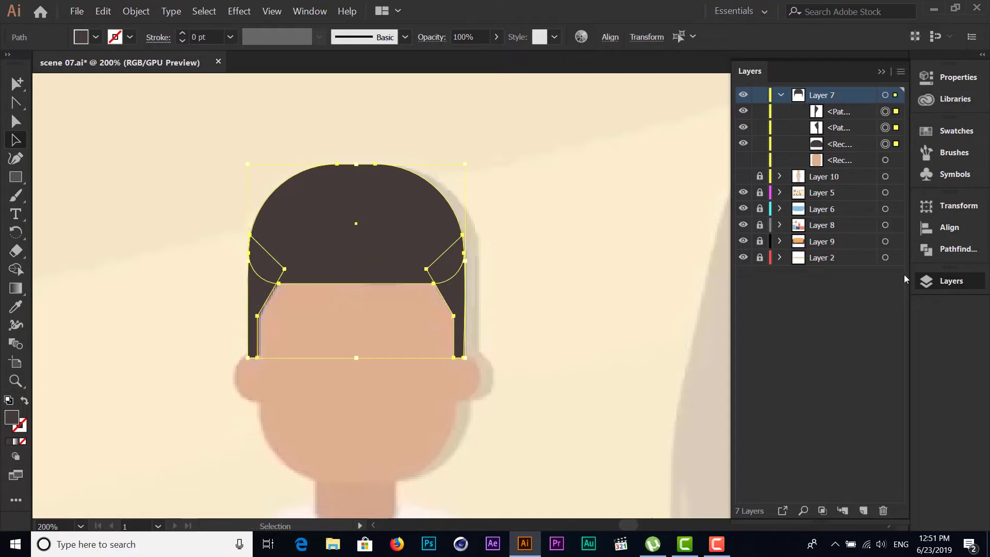
Unite the hair cap and both strands with Pathfinder, then deselect and scroll the Layers list
click(938, 249)
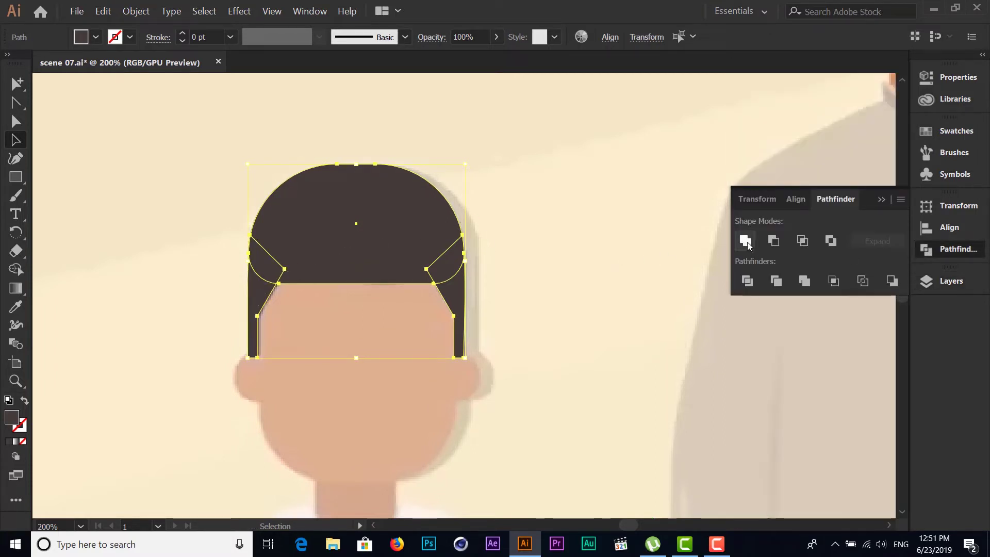
click(746, 241)
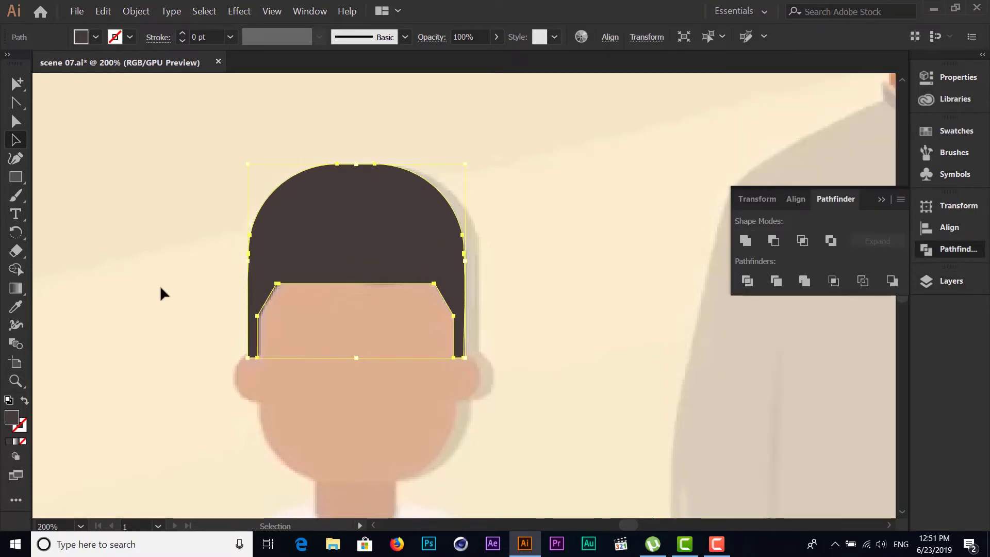
click(881, 199)
click(188, 360)
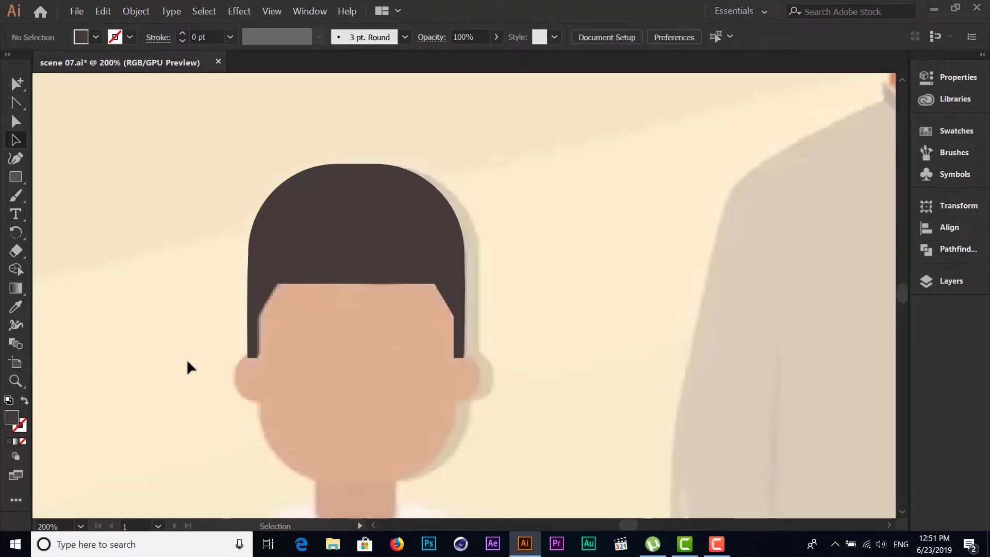
click(951, 281)
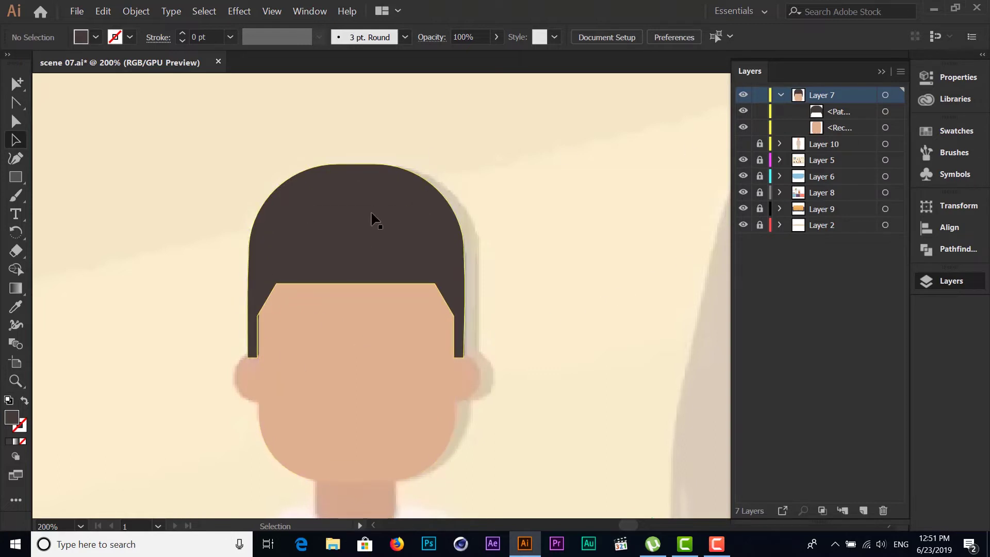
scroll(354, 341, down, 2)
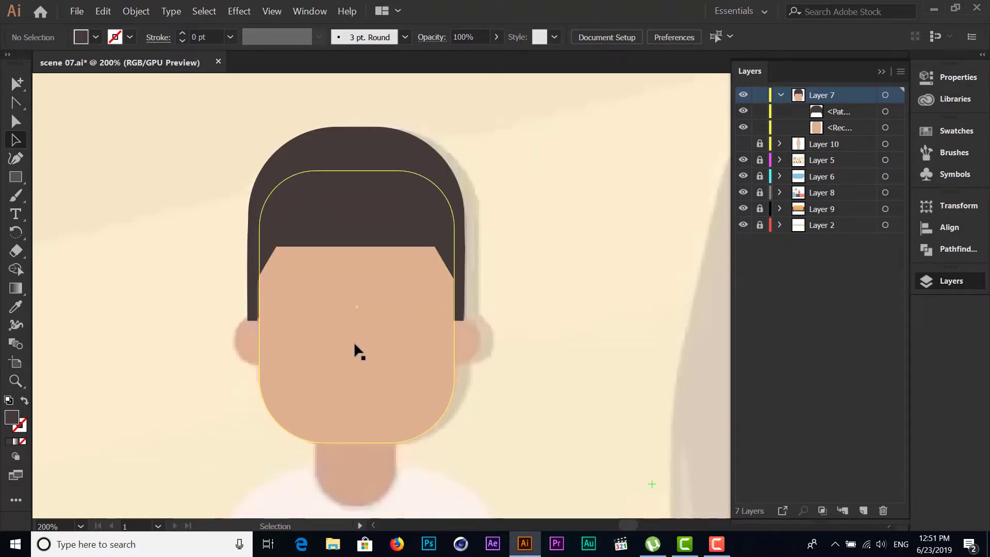
scroll(353, 341, down, 3)
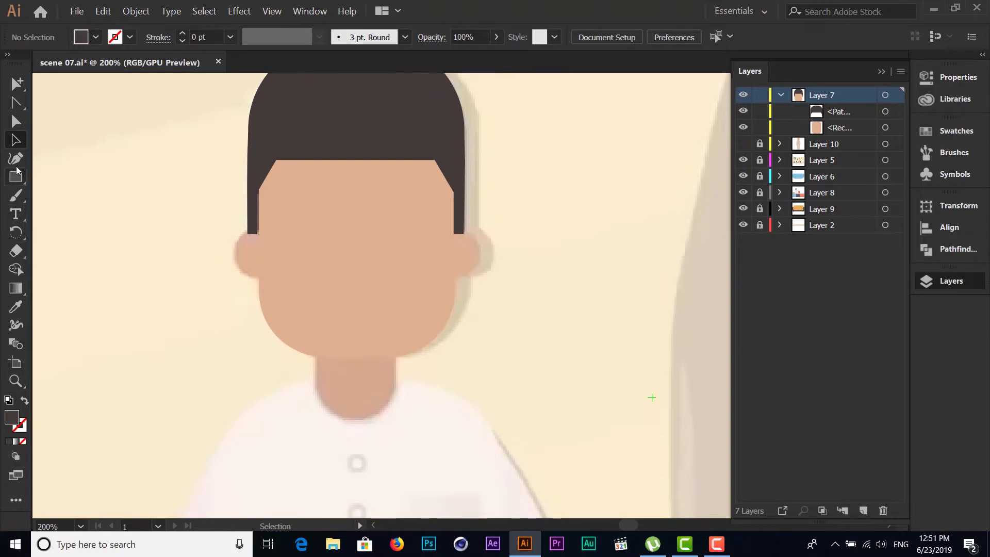
Draw an ellipse over the left ear and fill it with the face's skin colour
drag(16, 175, 79, 194)
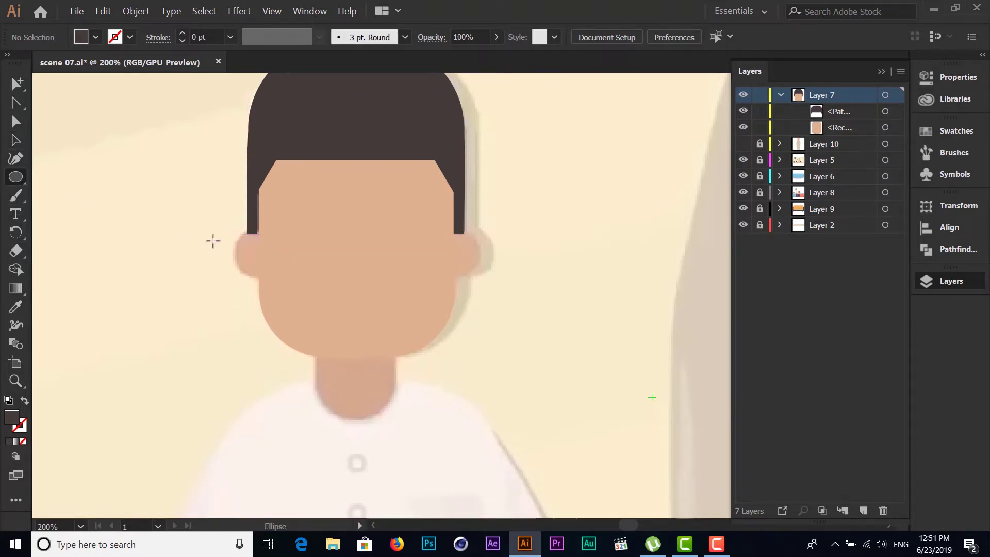
drag(239, 234, 269, 276)
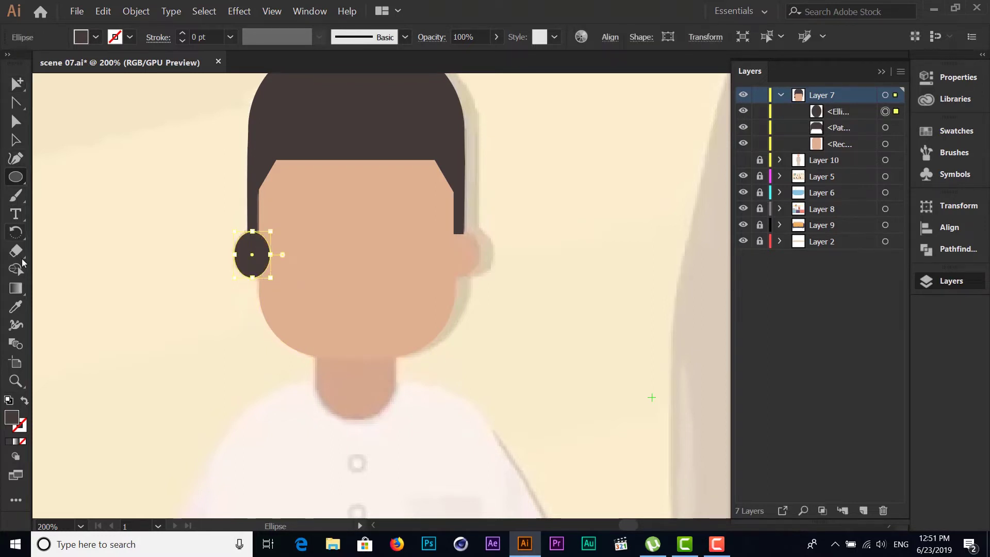
click(11, 310)
click(342, 258)
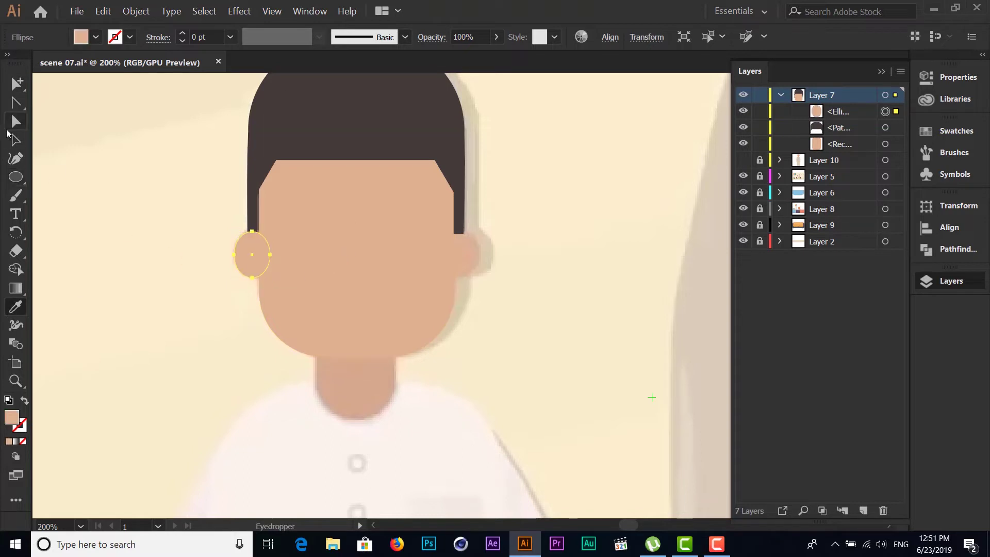
Alt-drag a copy of the ear to the right side of the head and deselect
click(16, 141)
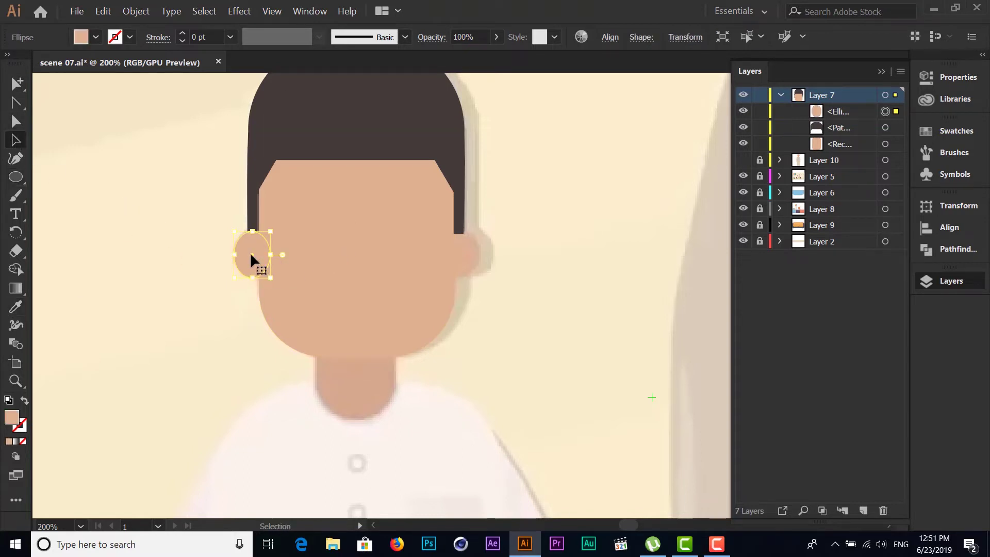
drag(251, 253, 459, 253)
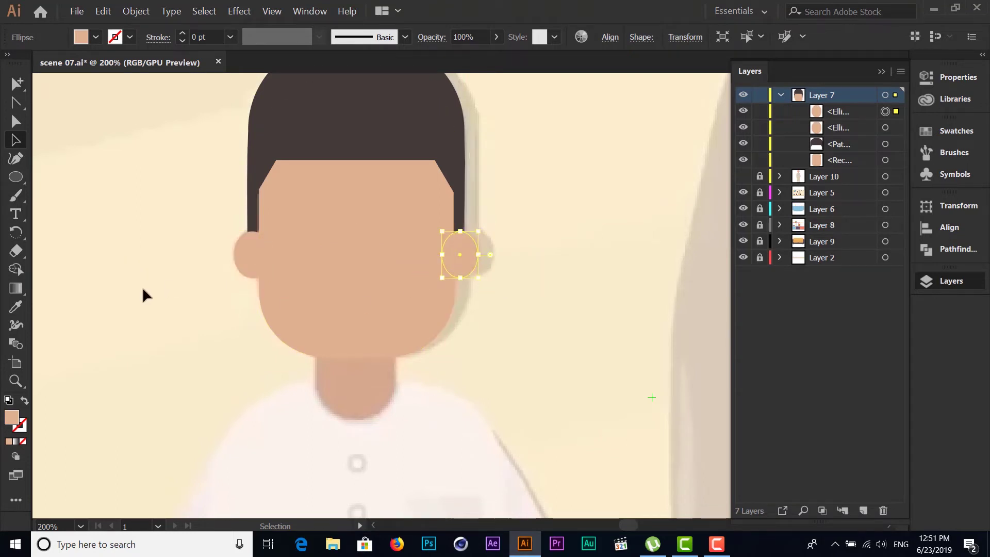
click(473, 390)
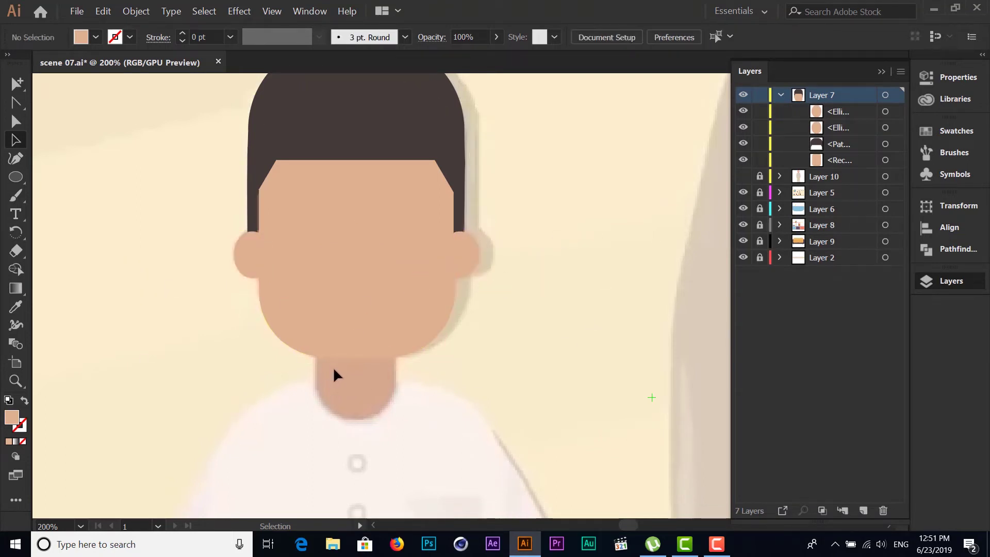
scroll(333, 367, down, 2)
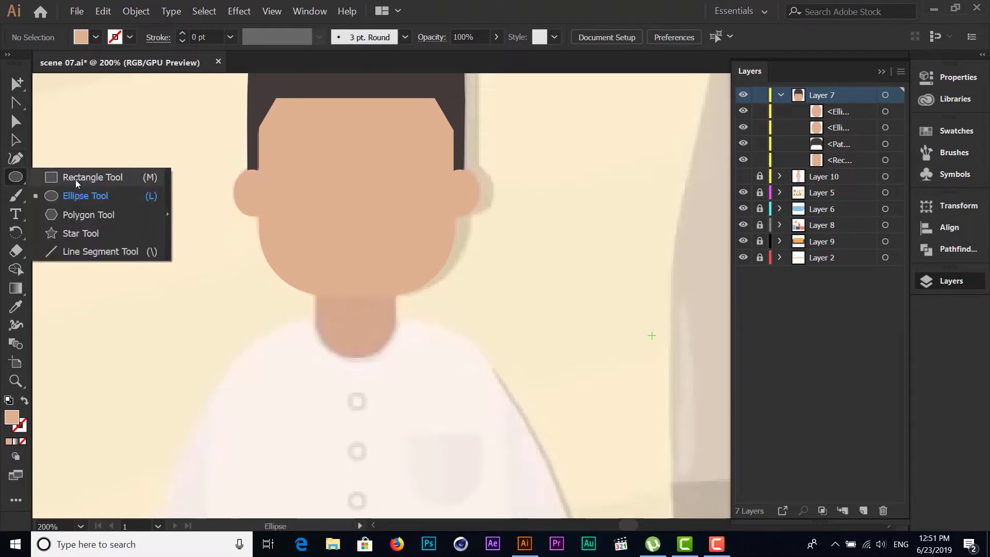
Draw a neck rectangle below the chin and round its bottom corners with the live-corner widget
drag(15, 177, 76, 179)
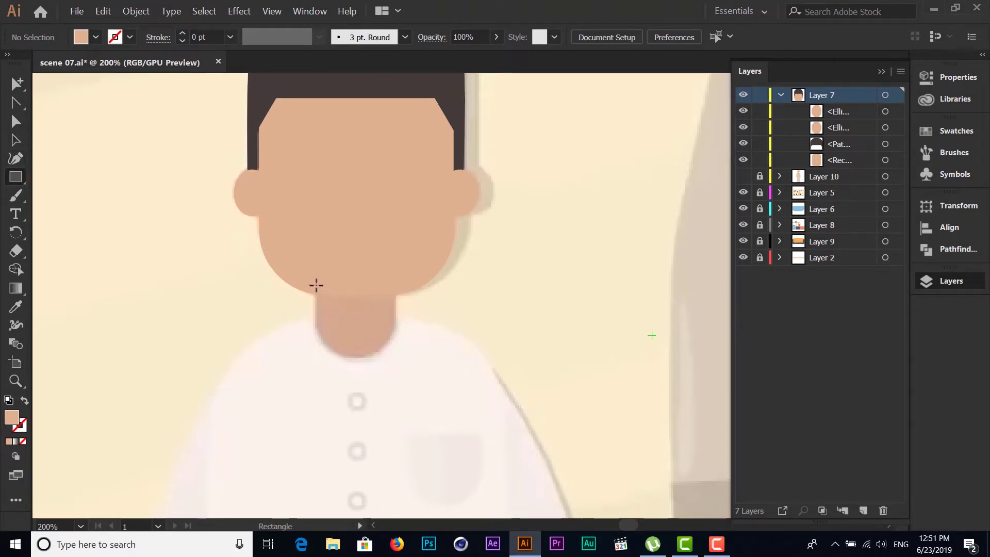
drag(316, 285, 395, 365)
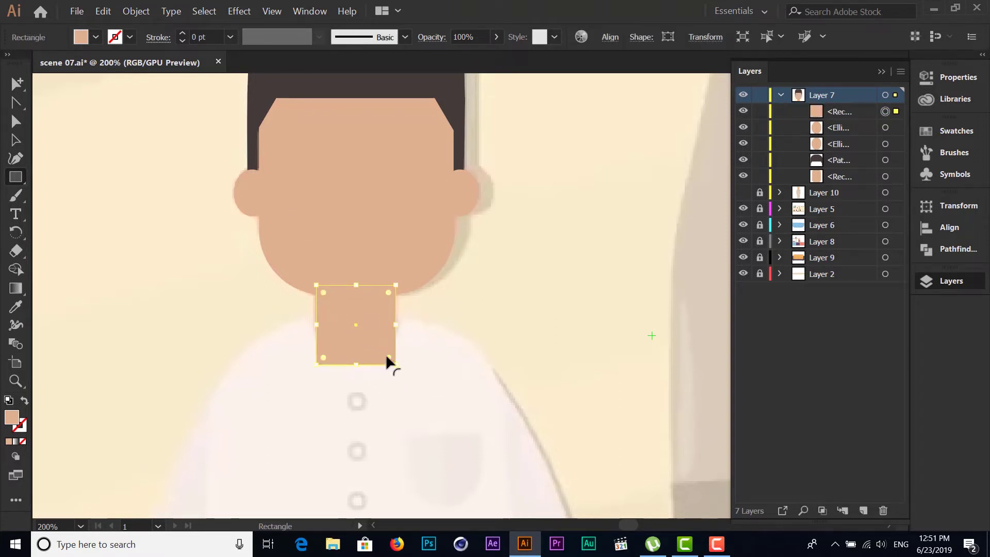
click(17, 123)
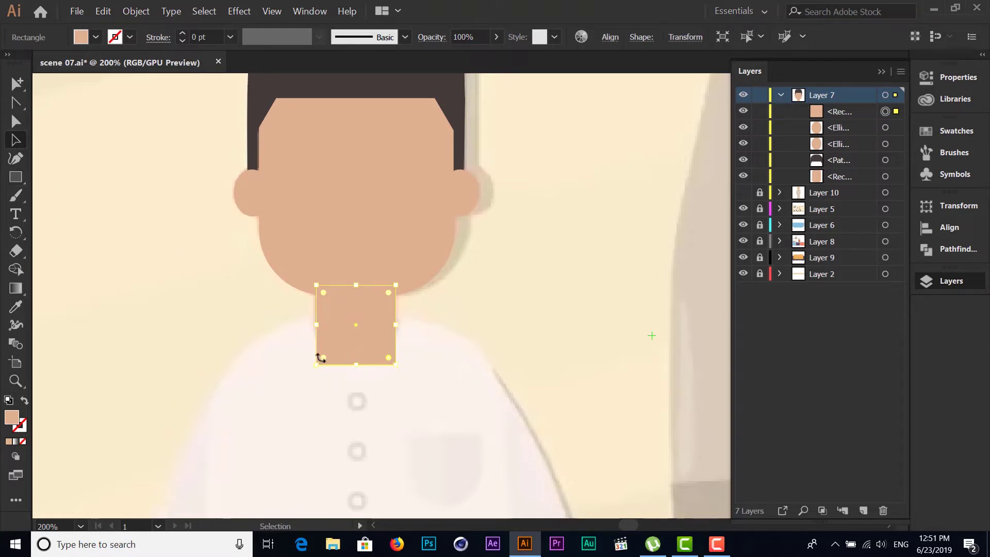
mouse_move(324, 356)
mouse_down()
mouse_move(381, 343)
mouse_move(360, 290)
mouse_up()
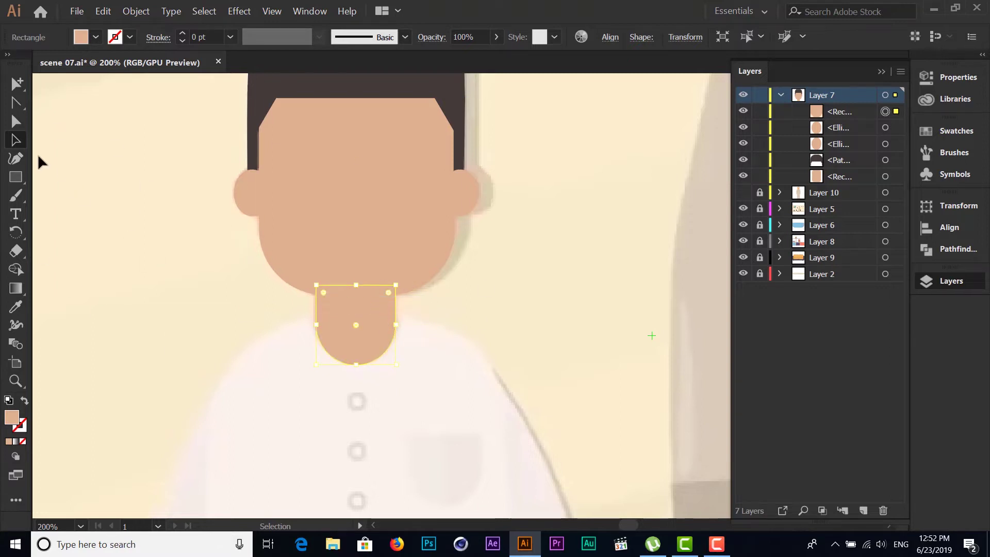
click(204, 307)
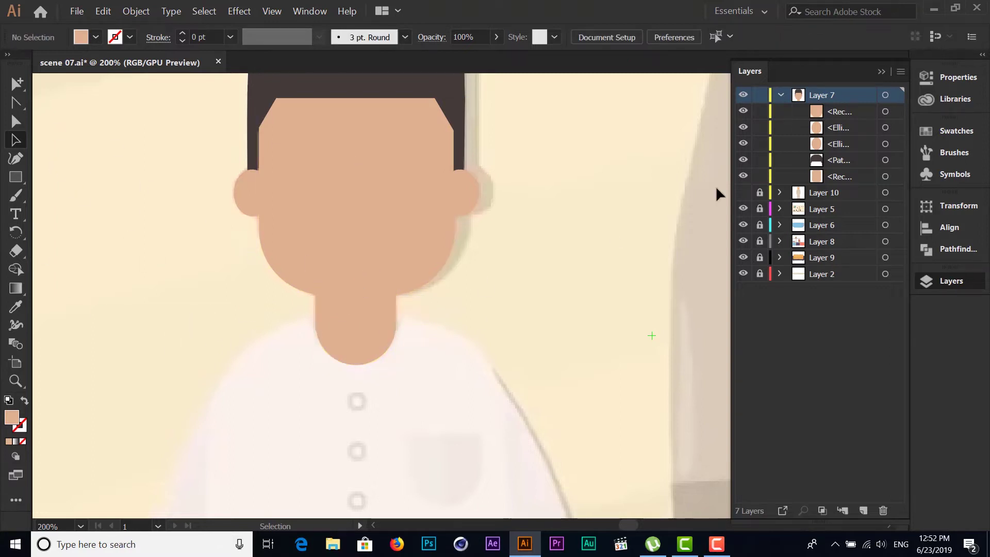
Hide Layer 7's head sublayers and zoom out to 100% to show the robe and sofa
drag(743, 175, 743, 111)
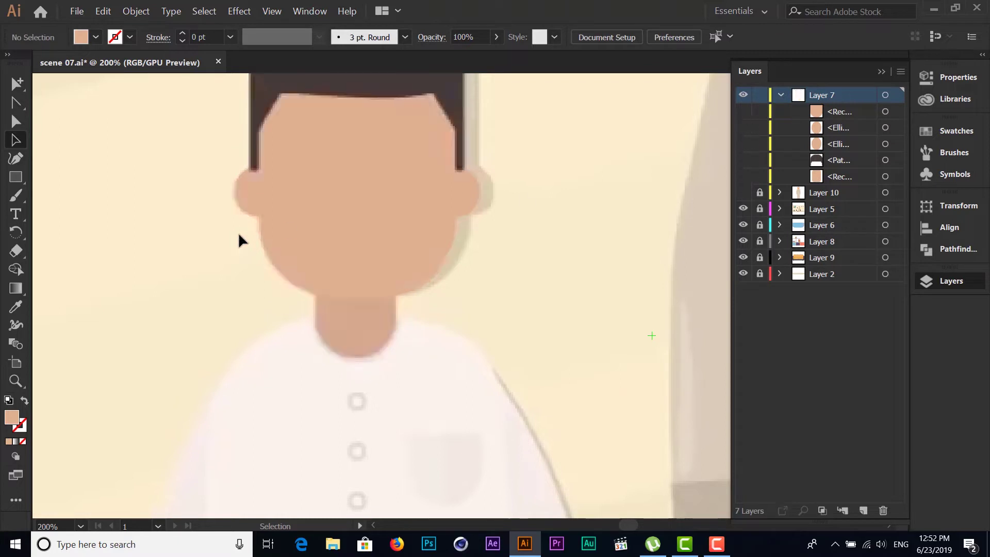
scroll(279, 277, down, 2)
scroll(279, 274, down, 3)
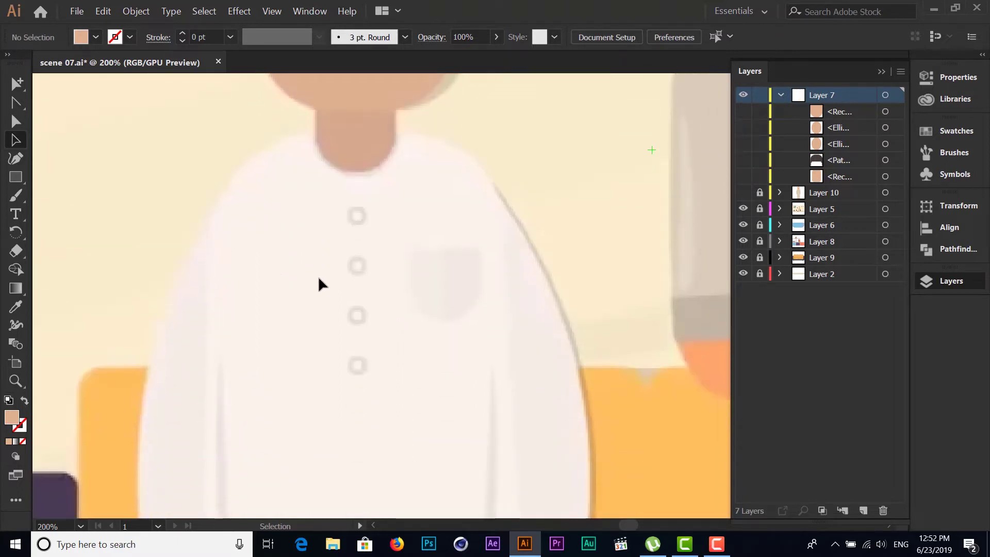
mouse_move(369, 256)
mouse_down()
mouse_move(440, 190)
mouse_move(432, 223)
mouse_up()
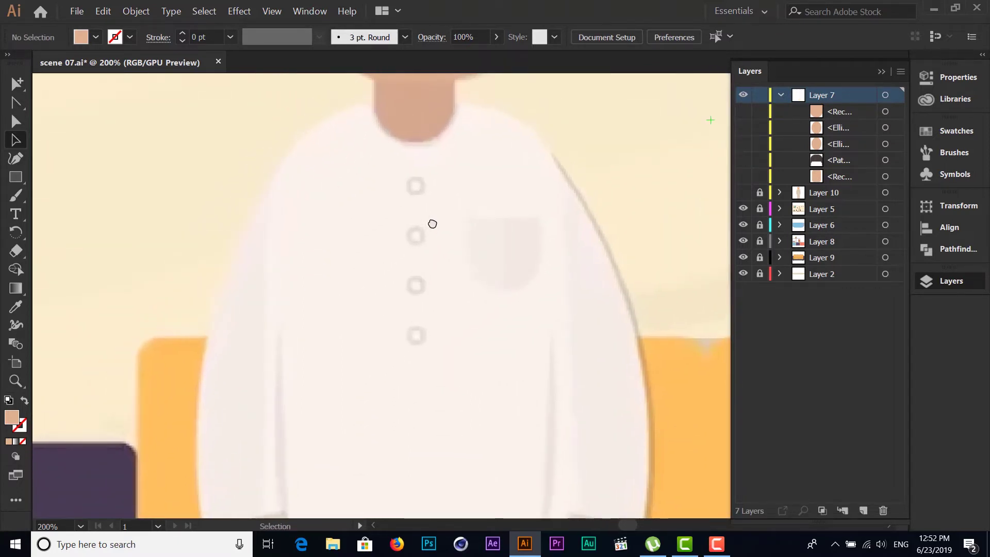
key(ctrl+minus)
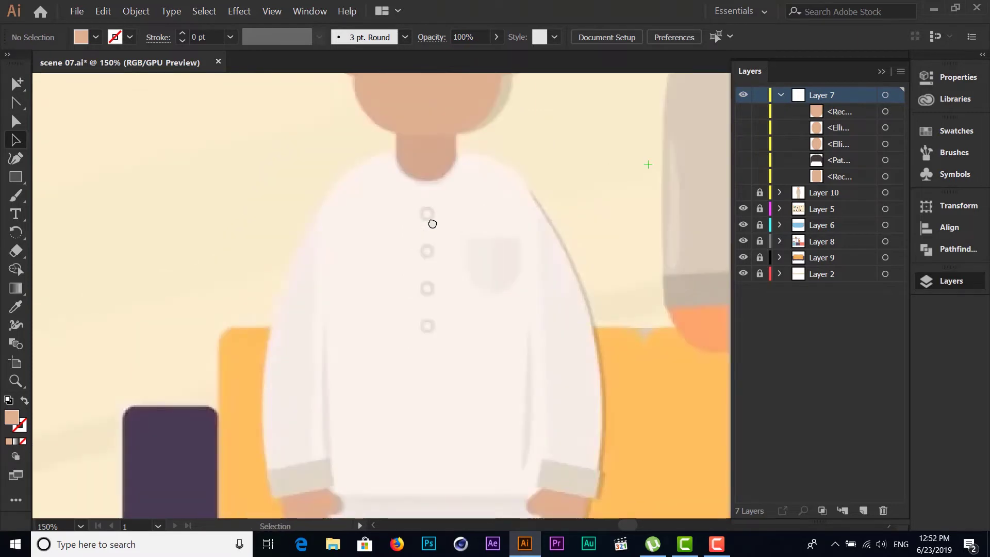
key(ctrl+minus)
drag(438, 293, 412, 229)
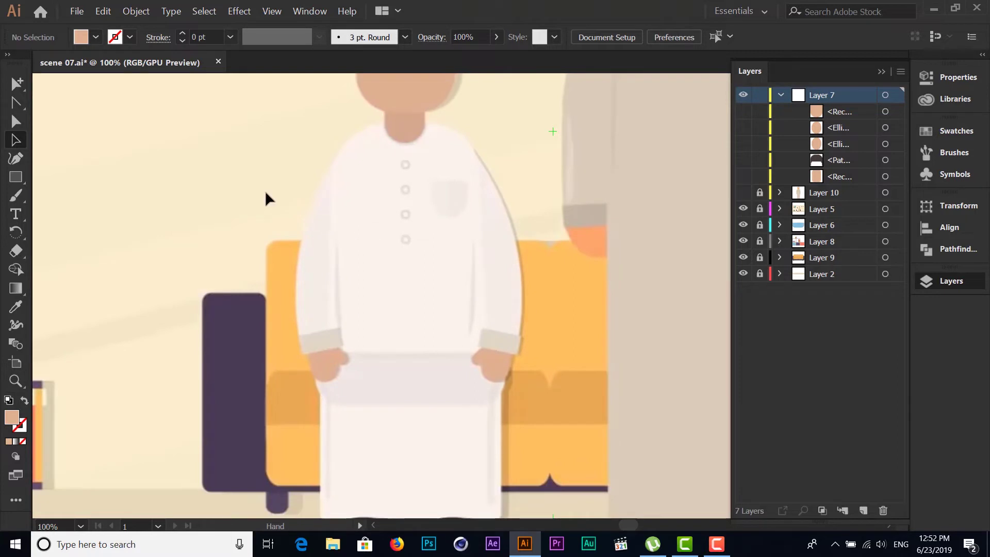
click(16, 177)
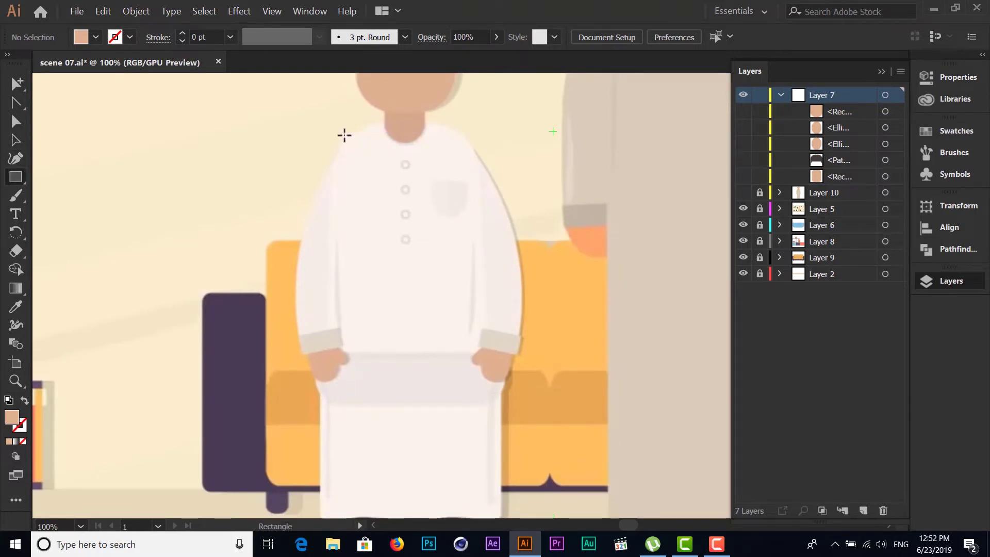
Draw a no-fill rectangle over the robe's torso with rounded top corners as shoulders
drag(348, 125, 472, 359)
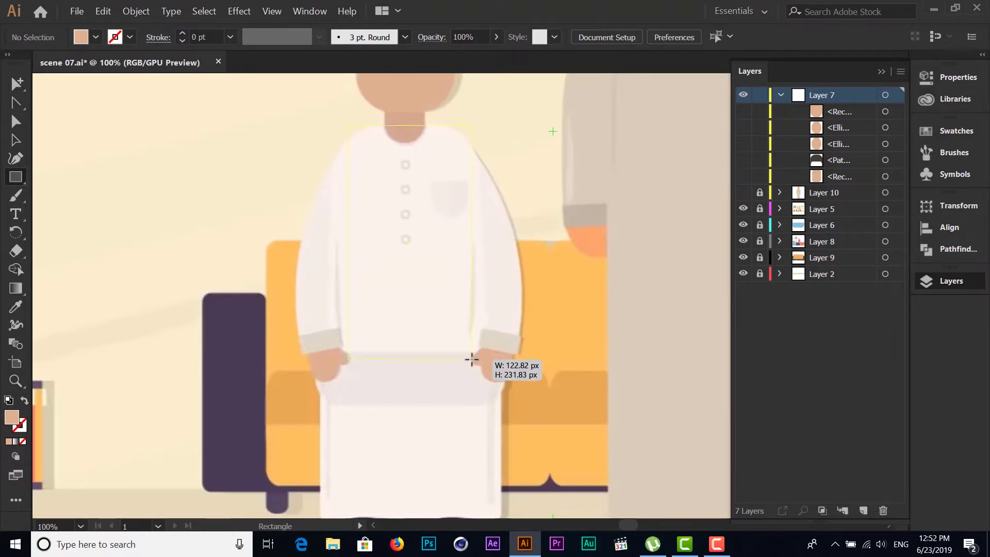
mouse_move(472, 359)
mouse_down()
mouse_move(455, 359)
mouse_move(480, 351)
mouse_up()
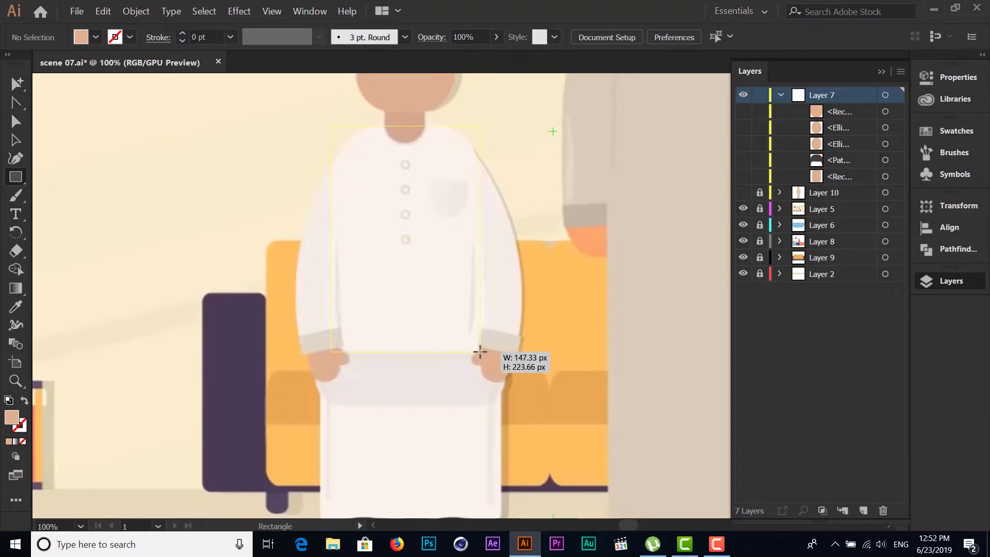
drag(479, 351, 479, 351)
click(77, 38)
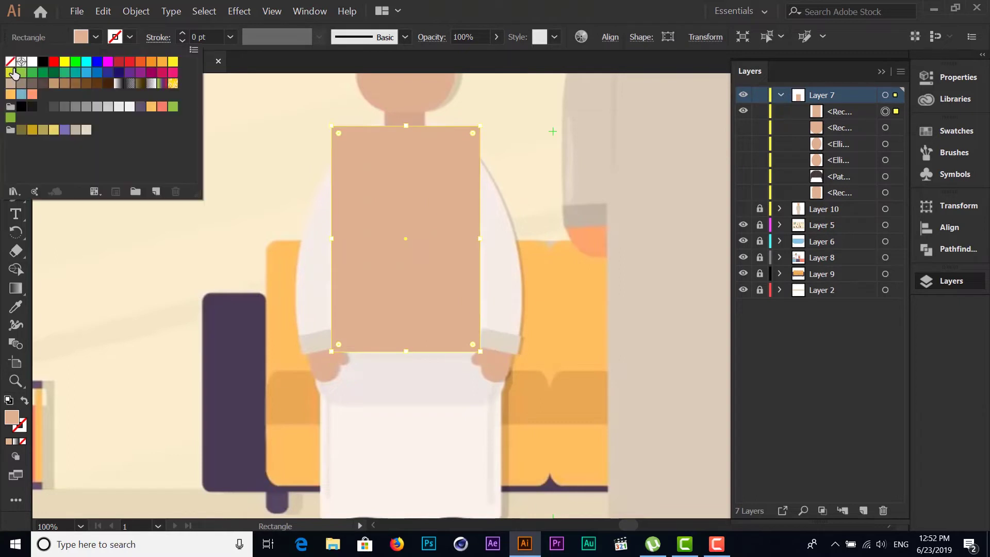
click(10, 62)
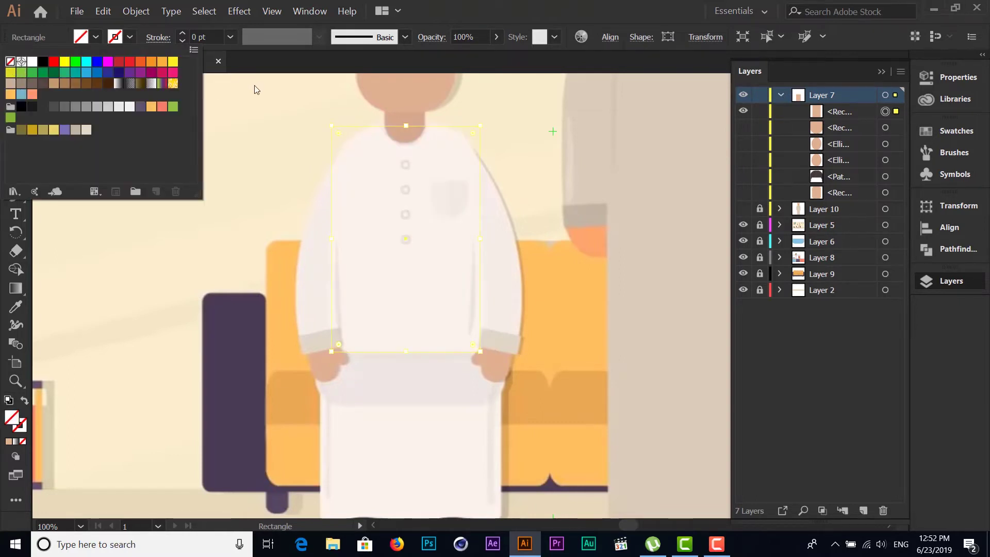
click(263, 95)
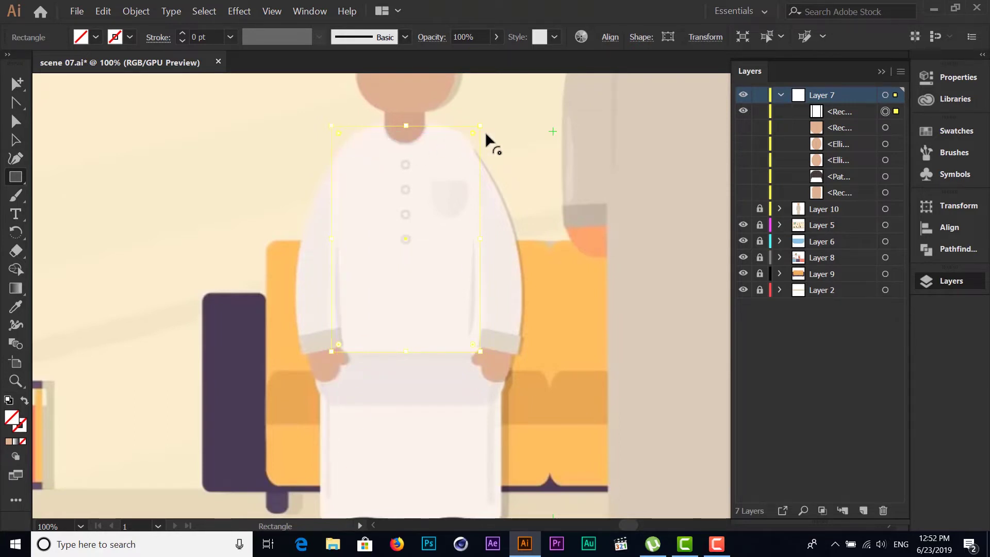
drag(473, 132, 433, 177)
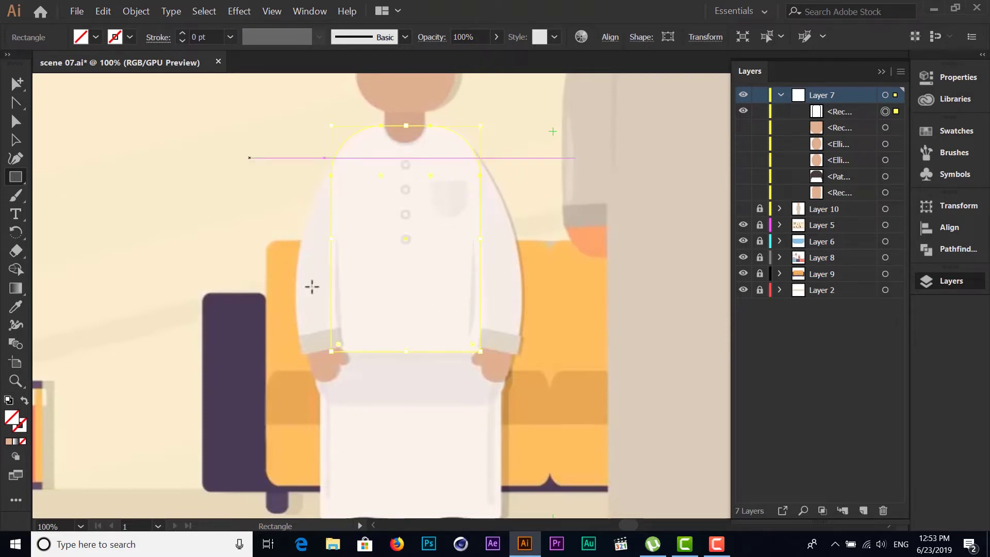
drag(405, 352, 405, 354)
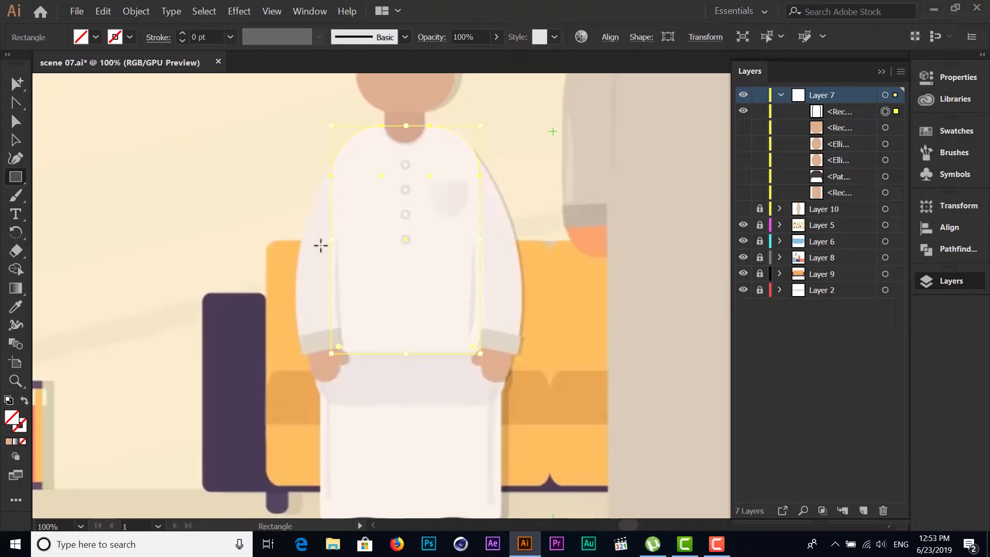
Fill the torso shape with the sampled off-white robe colour and hide it in Layers
click(15, 307)
click(402, 277)
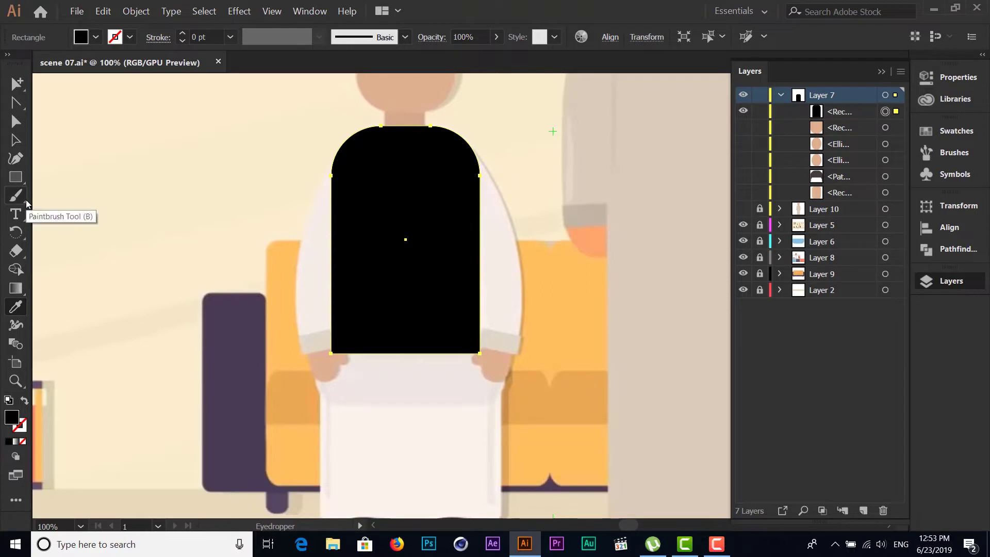
key(ctrl+z)
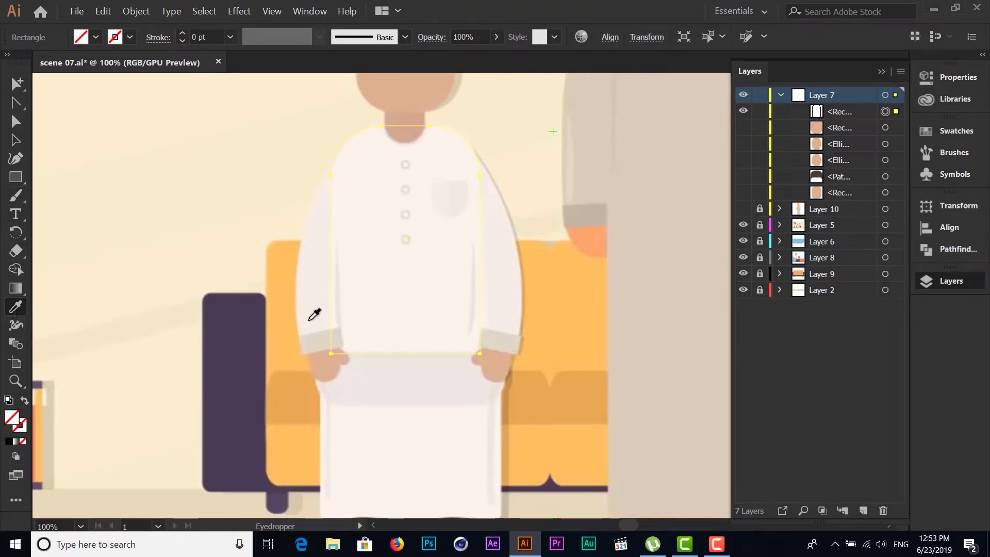
click(398, 281)
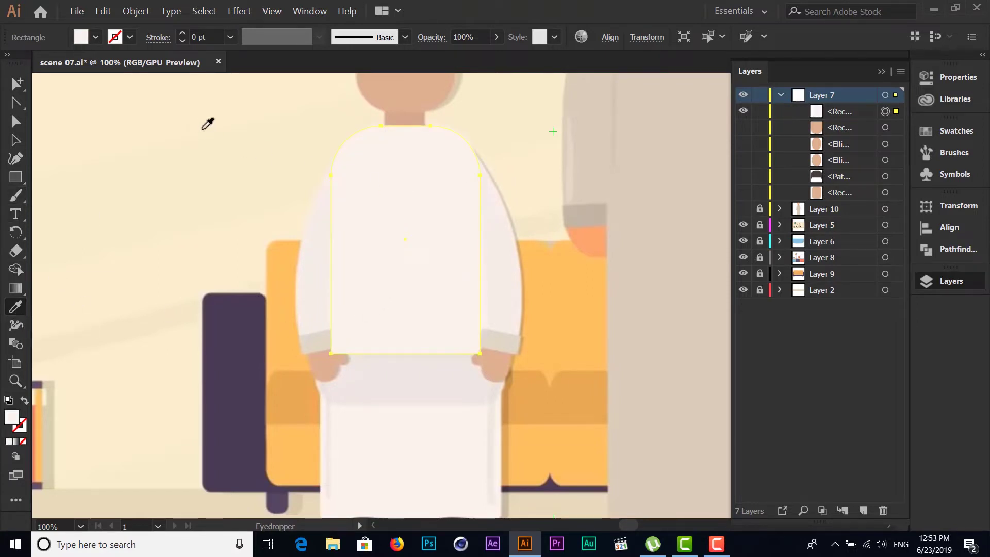
click(16, 140)
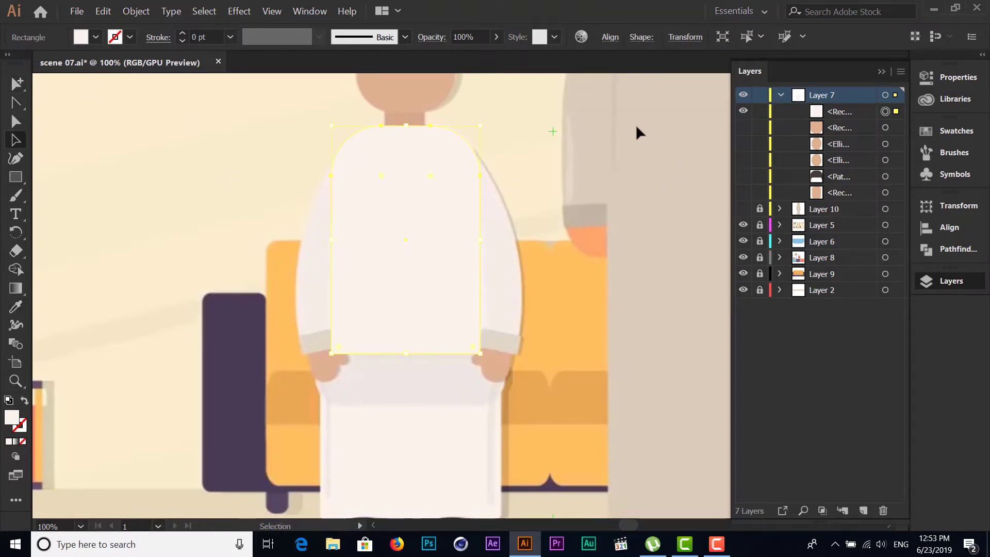
click(744, 112)
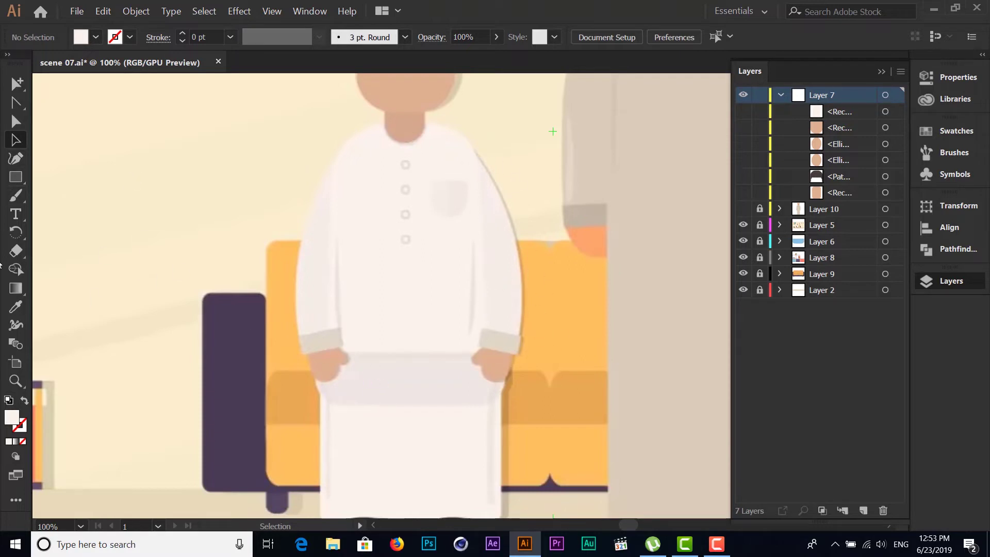
Draw a rectangle along the right sleeve and move its top corners up to the shoulder
drag(18, 182, 52, 173)
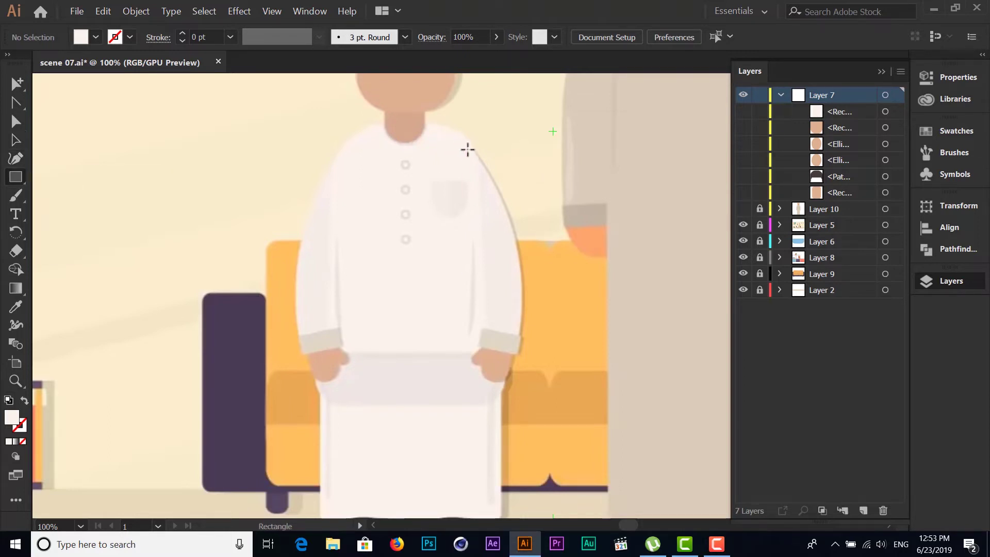
drag(459, 144, 518, 333)
drag(518, 333, 520, 334)
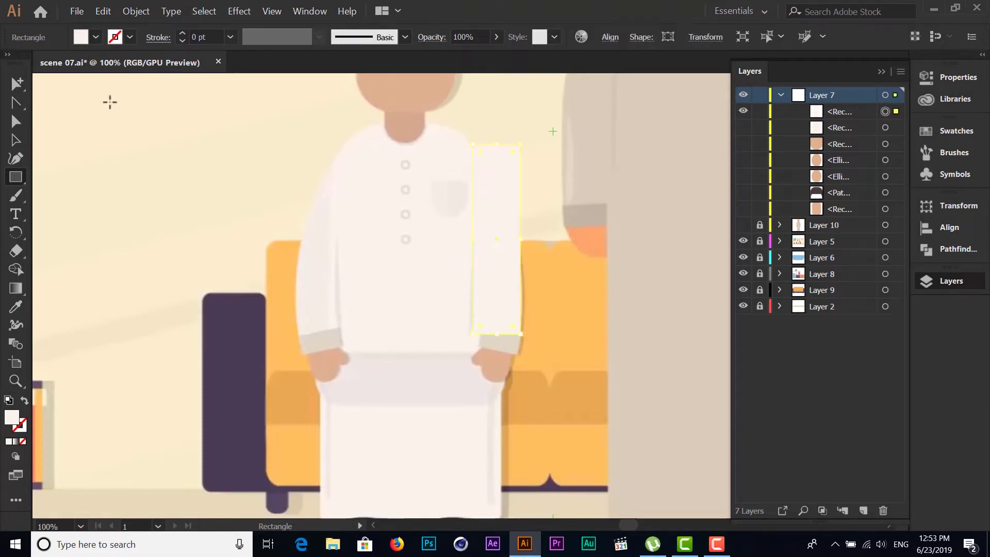
click(17, 119)
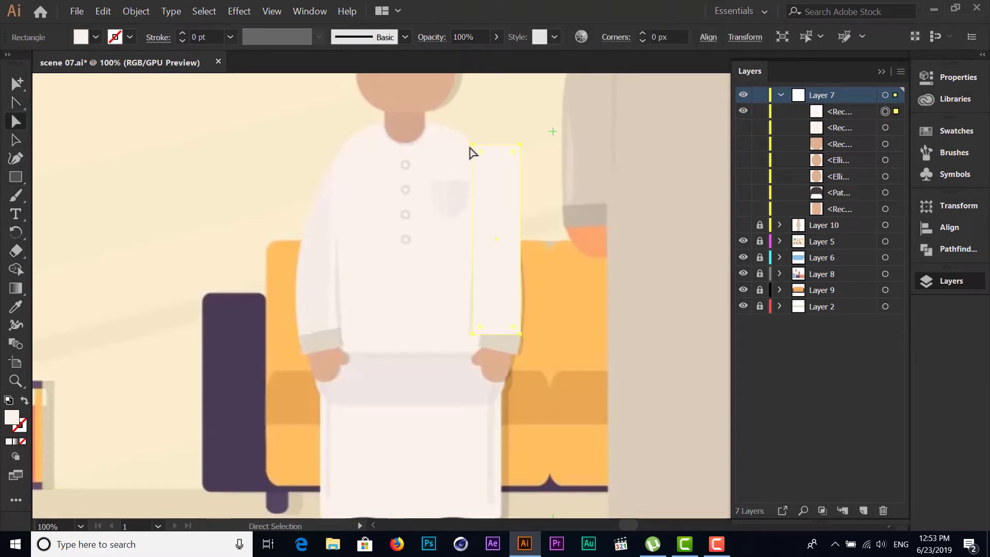
drag(472, 144, 461, 138)
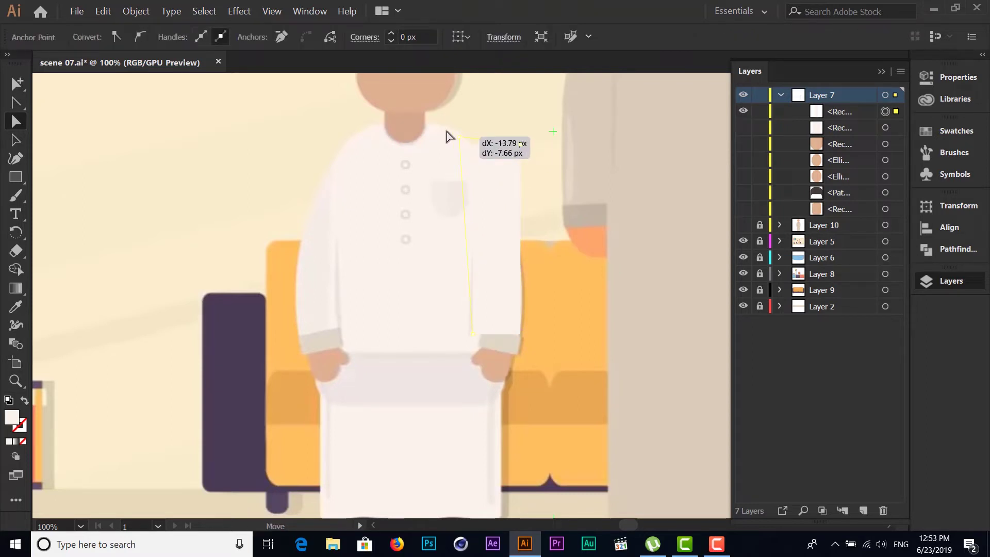
drag(461, 138, 459, 137)
key(ctrl+equal)
key(ctrl+equal)
key(ctrl+equal)
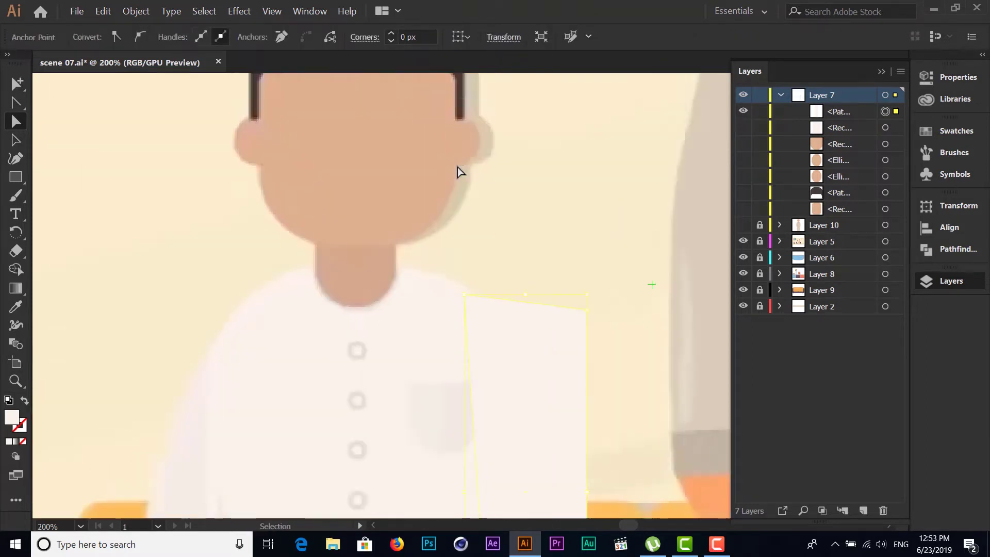
drag(493, 329, 453, 201)
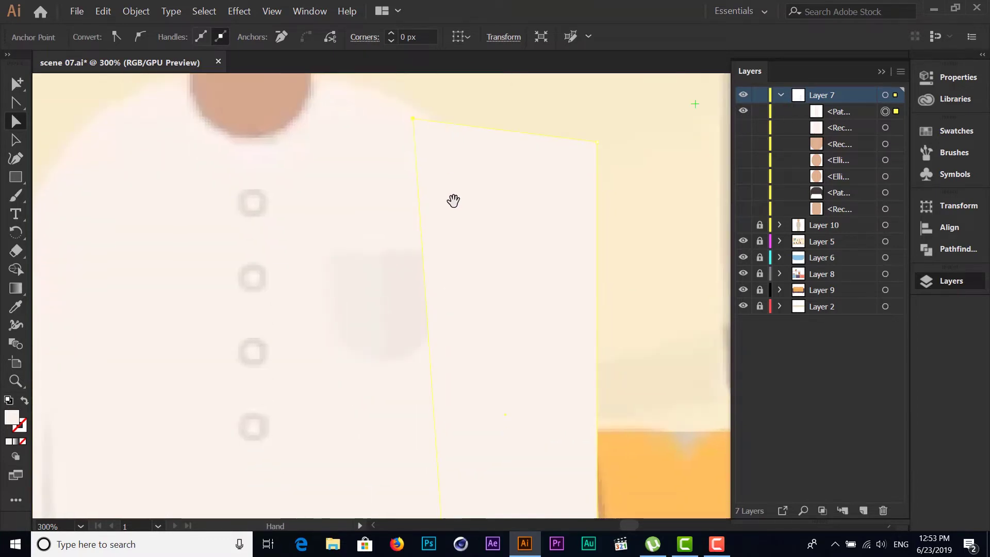
drag(592, 100, 478, 113)
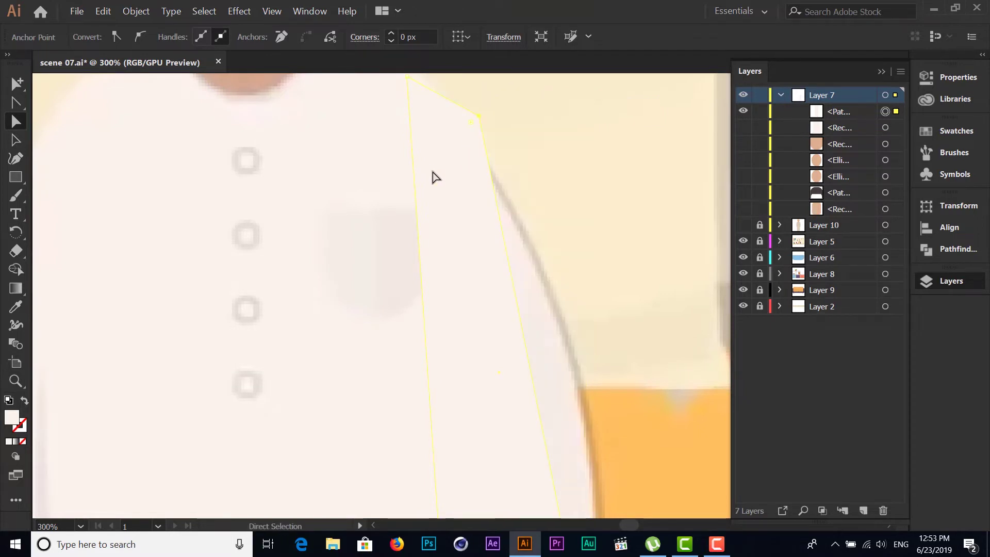
key(ctrl+minus)
key(ctrl+minus)
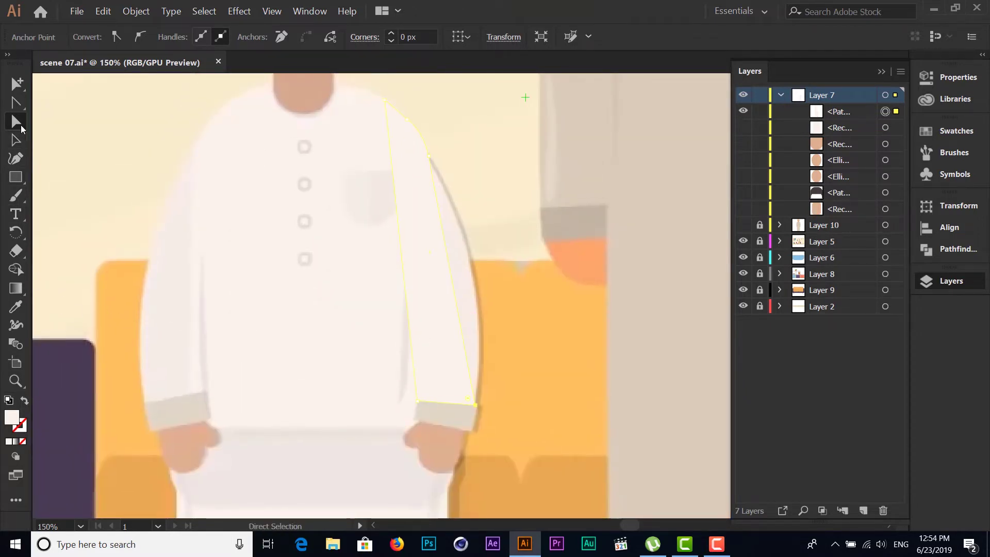
Curve the sleeve's outer edge outward with the Anchor Point tool and fine-tune its points
click(18, 102)
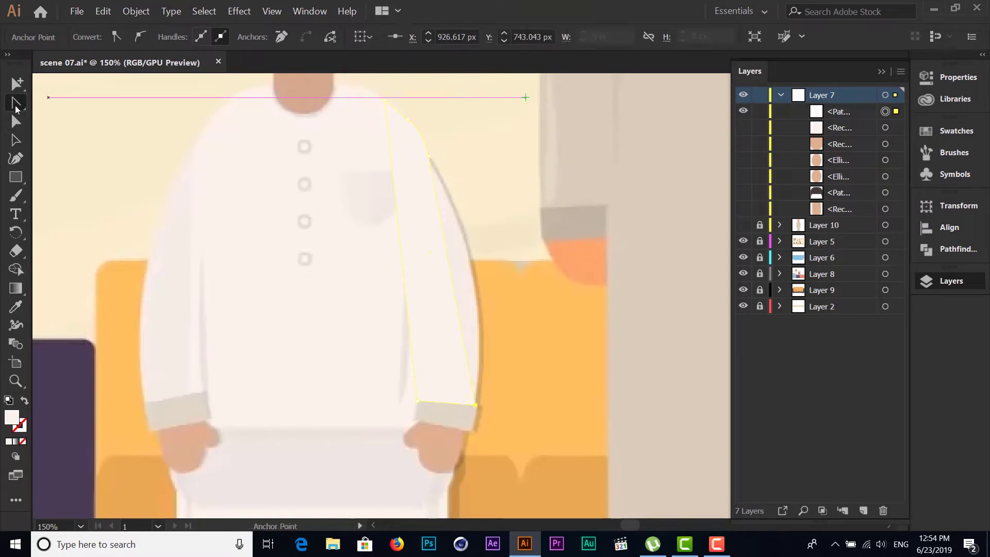
drag(13, 108, 80, 129)
click(80, 129)
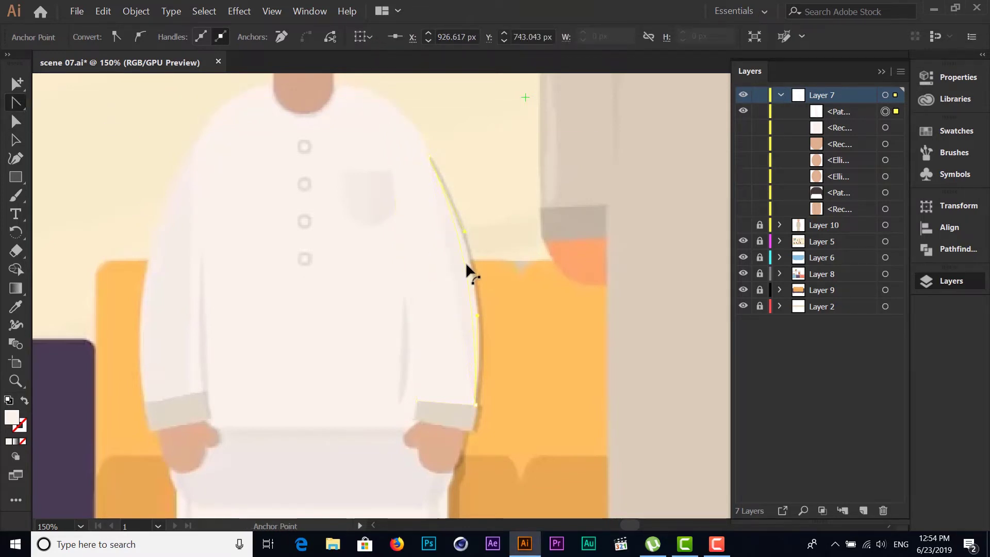
drag(460, 264, 471, 265)
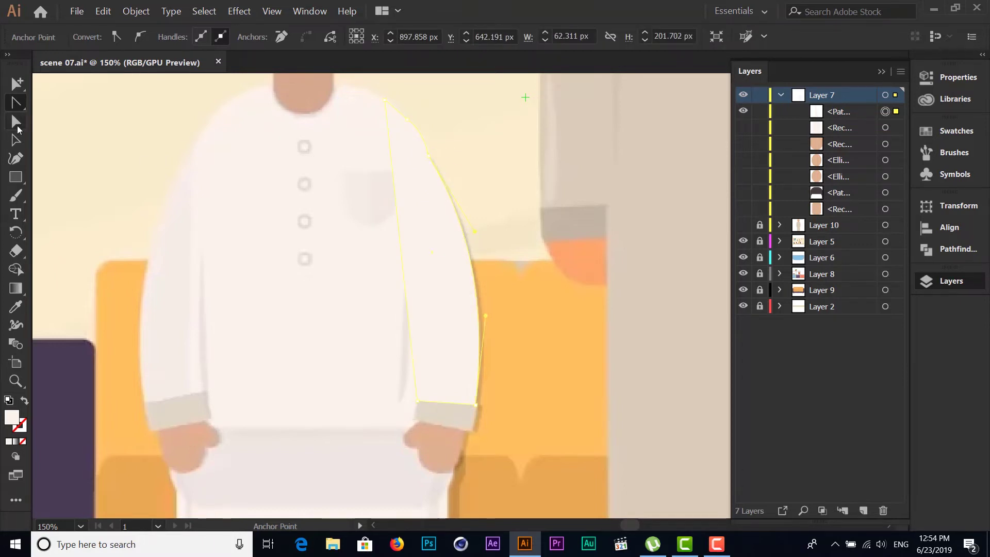
click(16, 121)
click(427, 156)
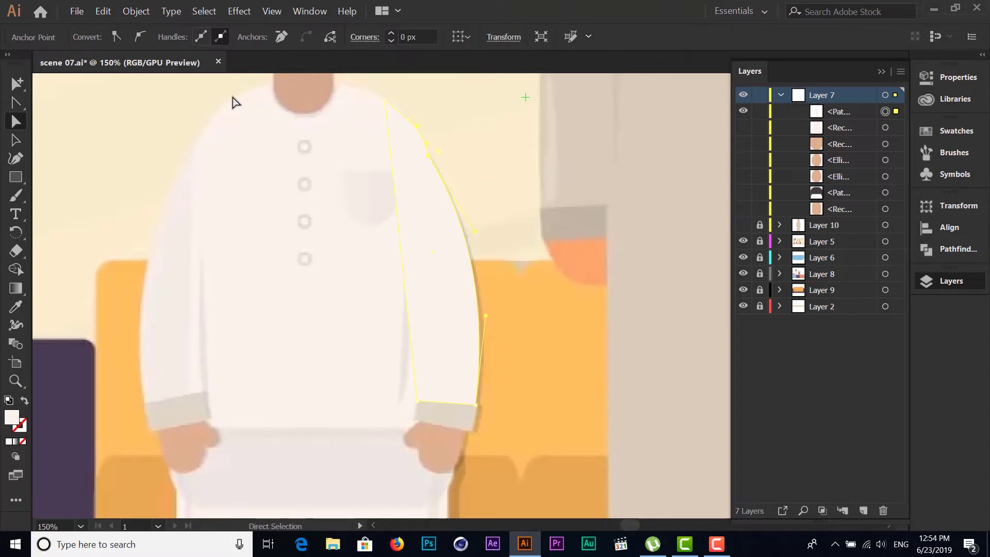
click(140, 37)
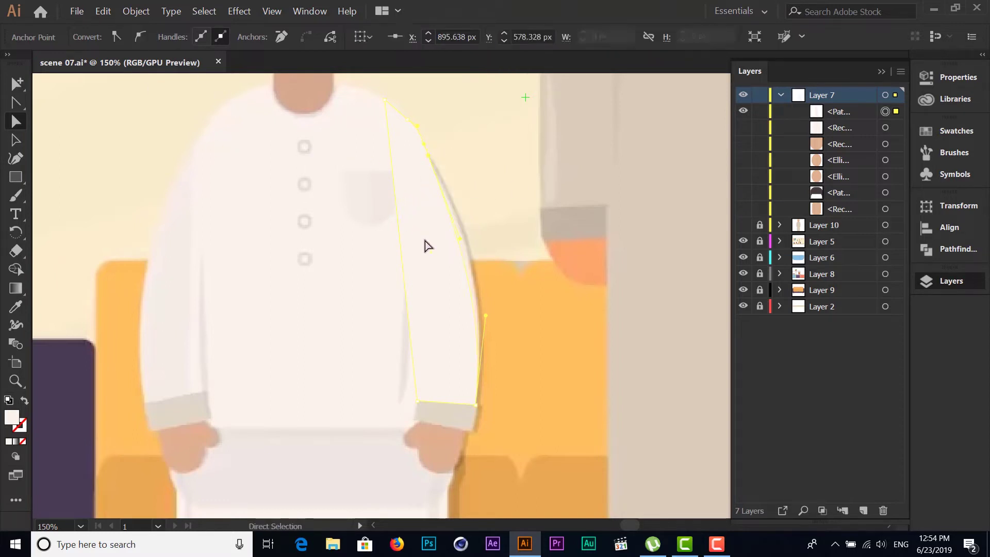
mouse_move(427, 189)
mouse_down()
mouse_move(438, 248)
mouse_move(444, 212)
mouse_up()
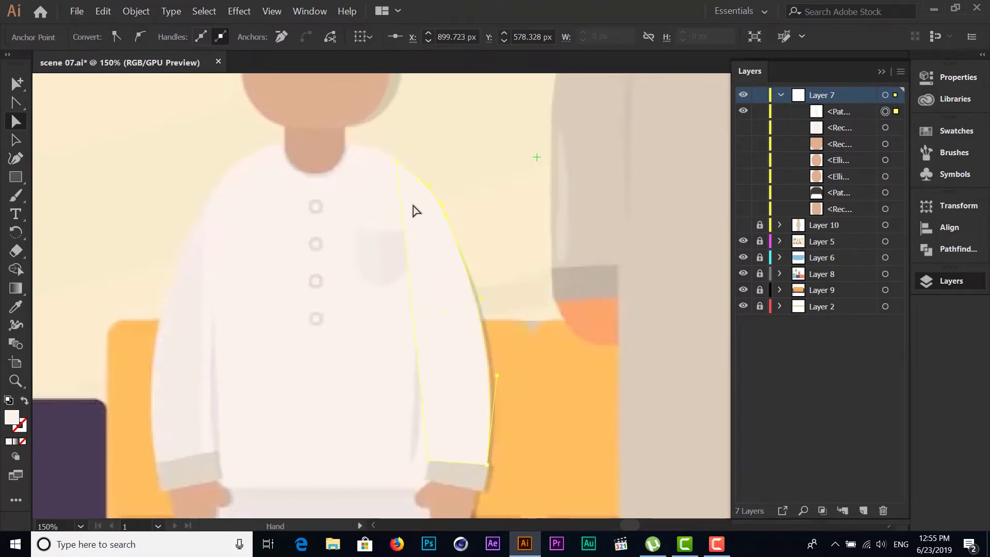
mouse_move(413, 210)
mouse_down()
mouse_move(468, 188)
mouse_move(477, 171)
mouse_up()
scroll(479, 294, down, 5)
scroll(419, 227, down, 3)
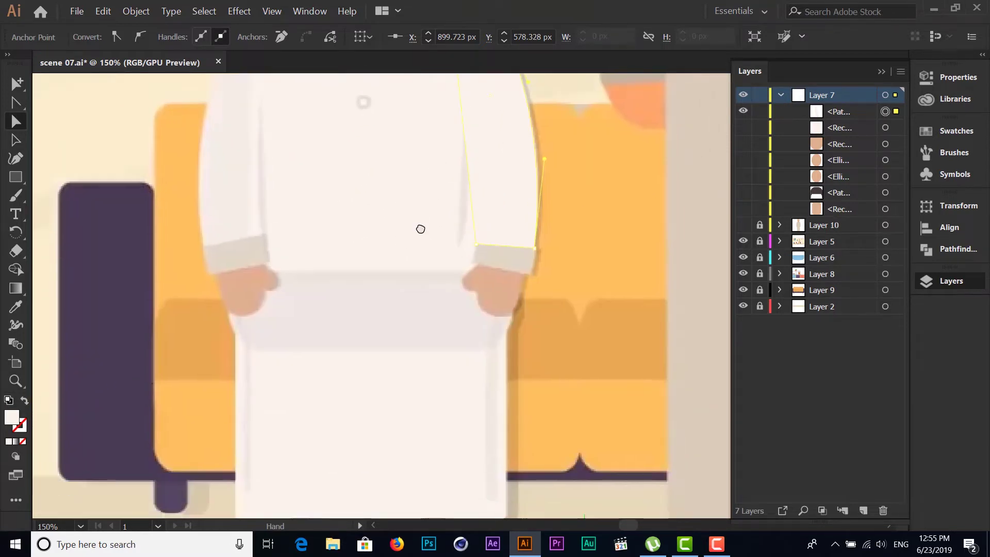
scroll(419, 236, down, 1)
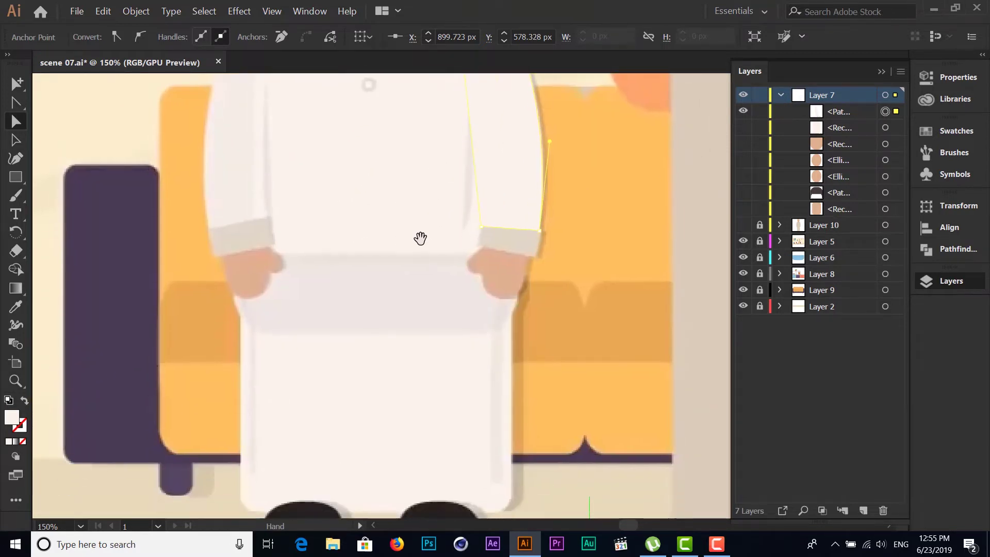
Draw a no-fill cuff rectangle over the right sleeve's end
click(14, 177)
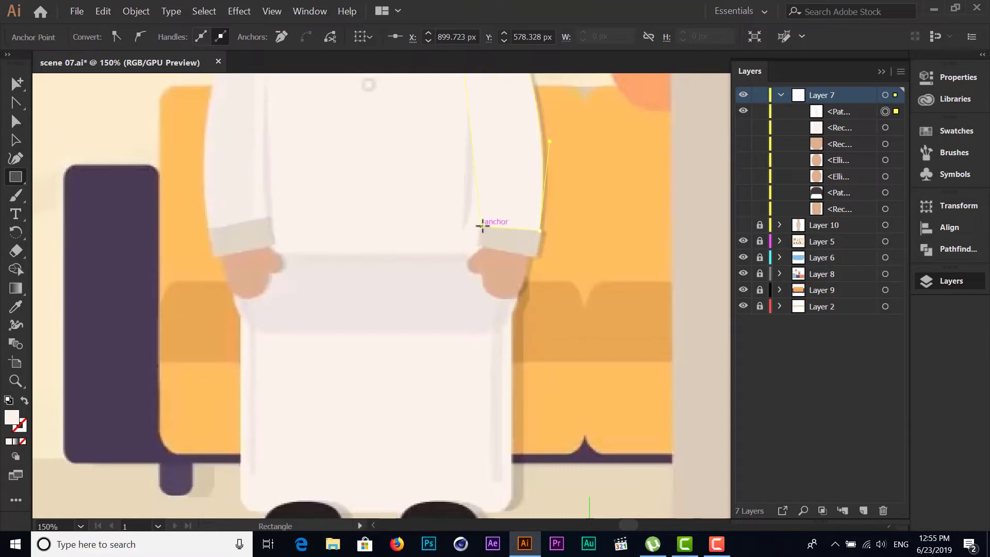
drag(480, 226, 539, 256)
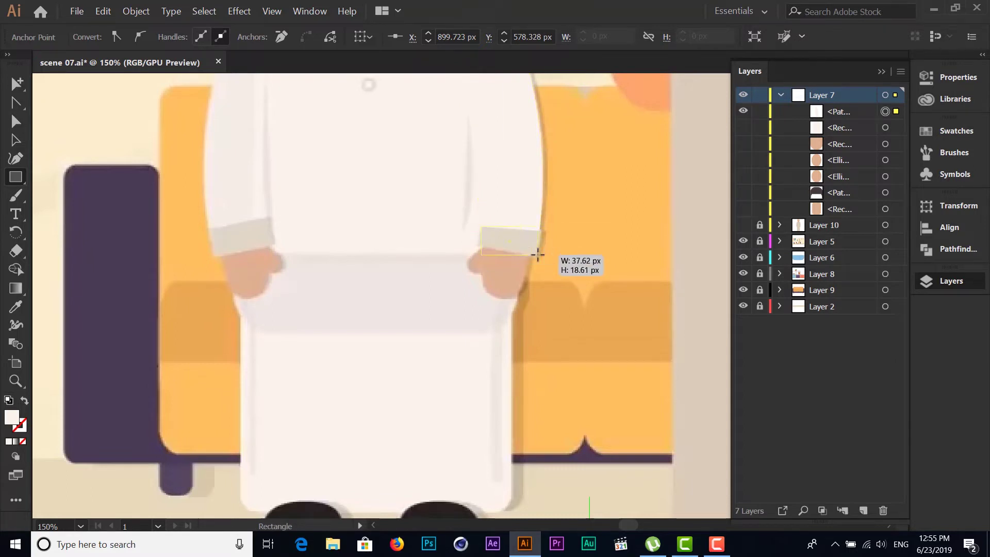
drag(539, 255, 539, 255)
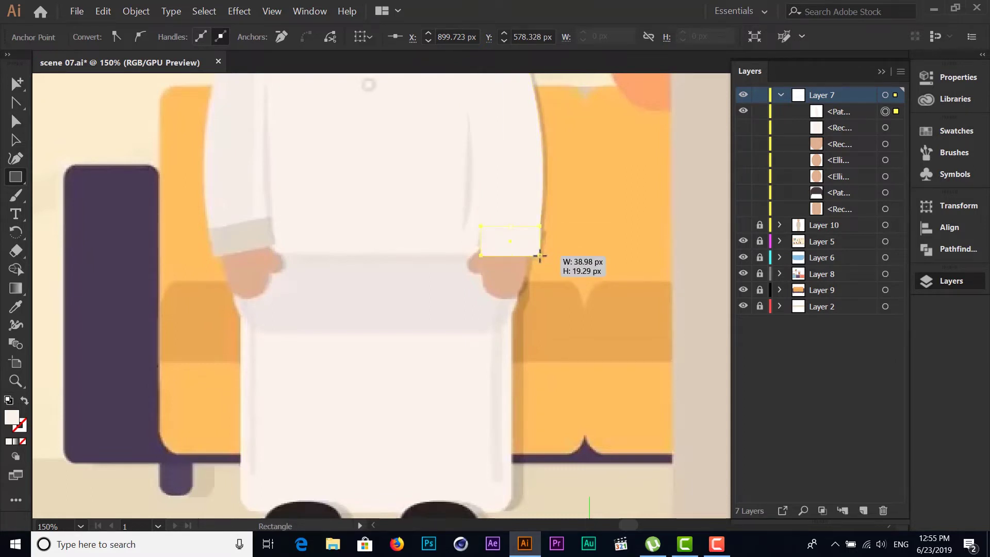
click(80, 38)
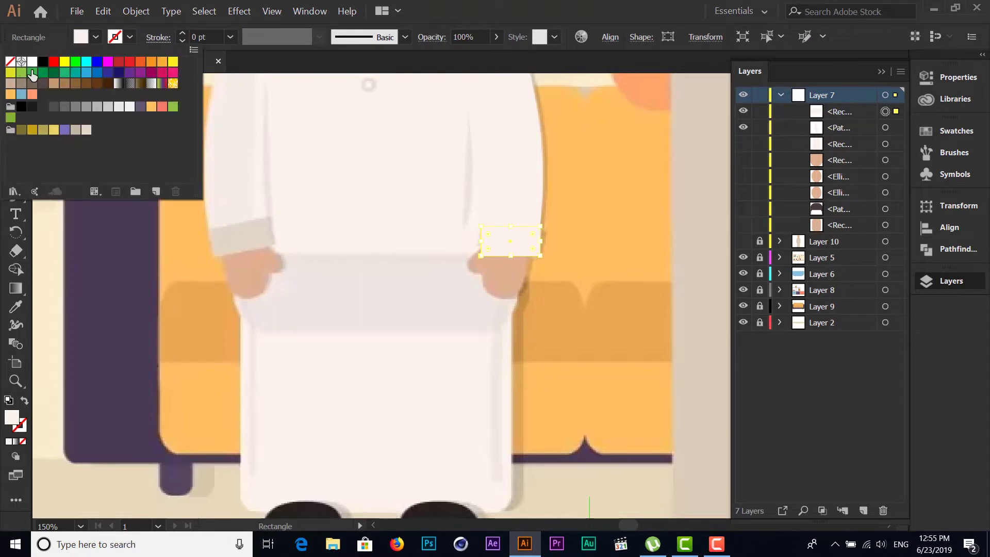
click(10, 62)
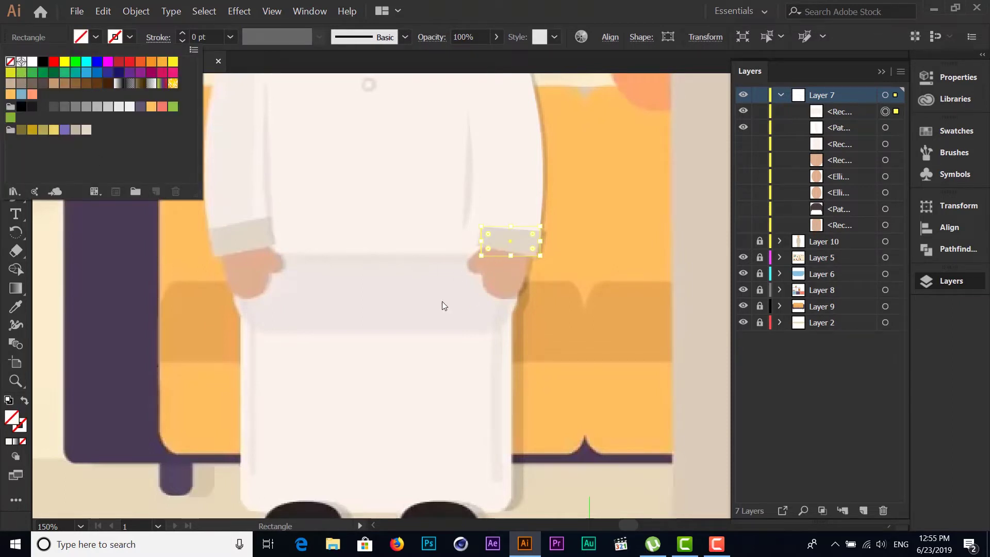
key(Escape)
key(ctrl+equal)
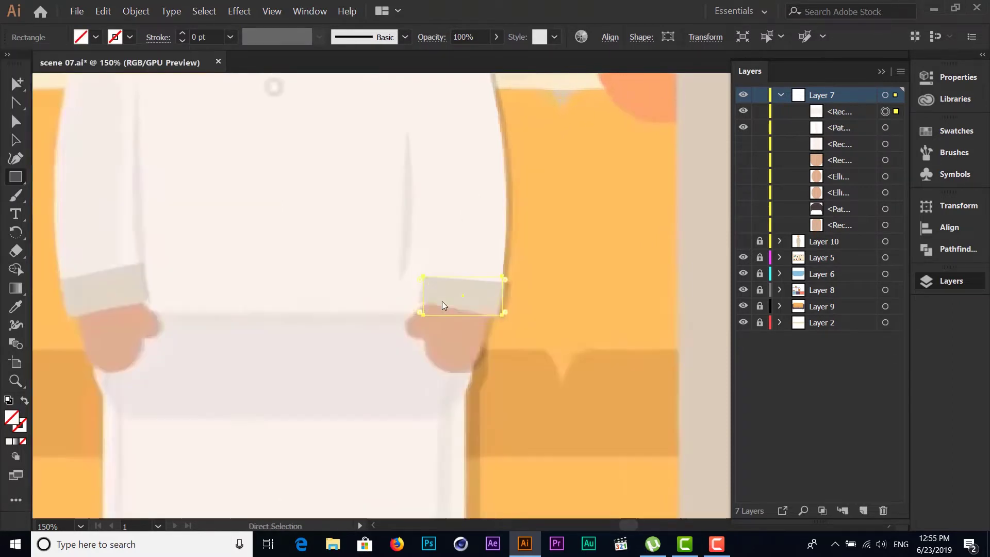
key(ctrl+equal)
key(ctrl+equal)
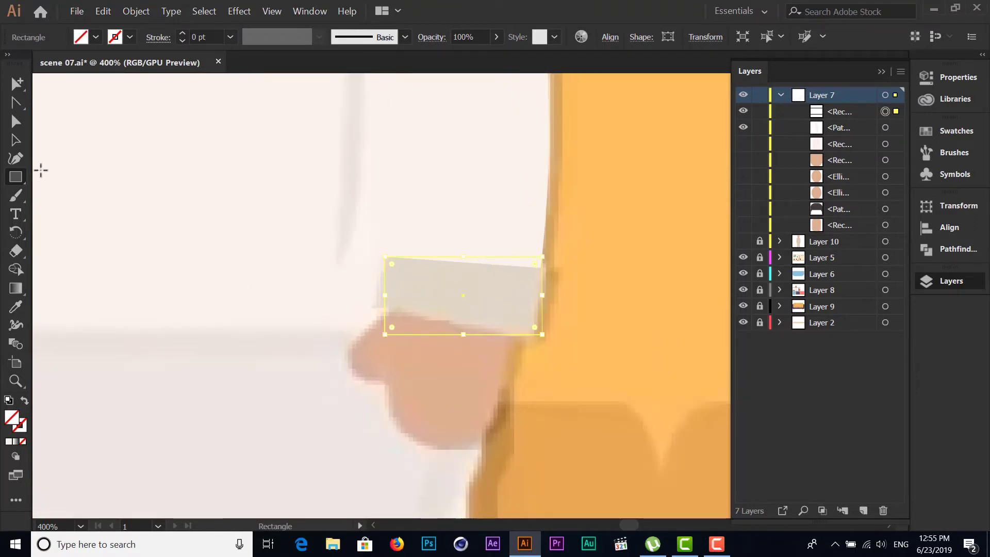
Skew the cuff's corners to match the sleeve's slanted edge and fill it light beige
key(v)
drag(383, 336, 375, 308)
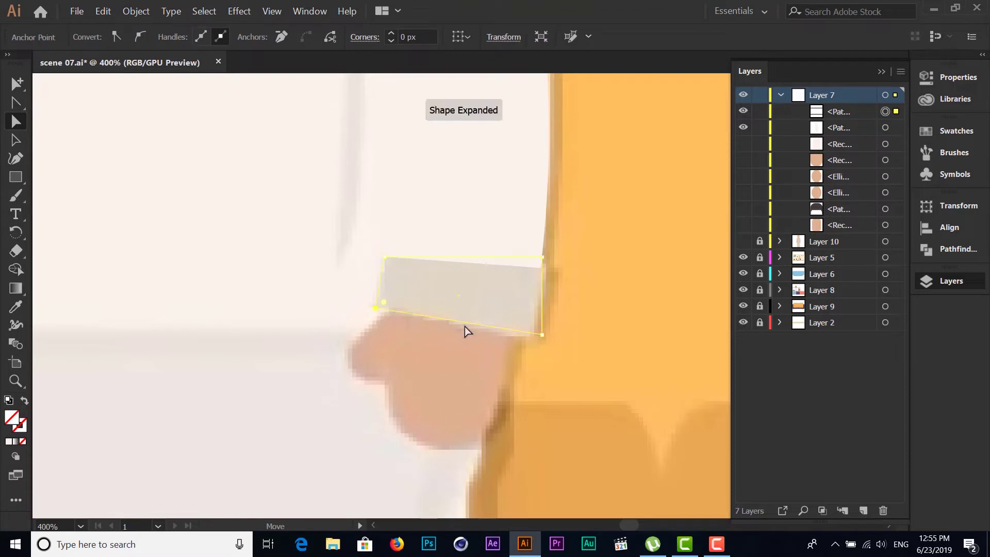
drag(543, 335, 530, 336)
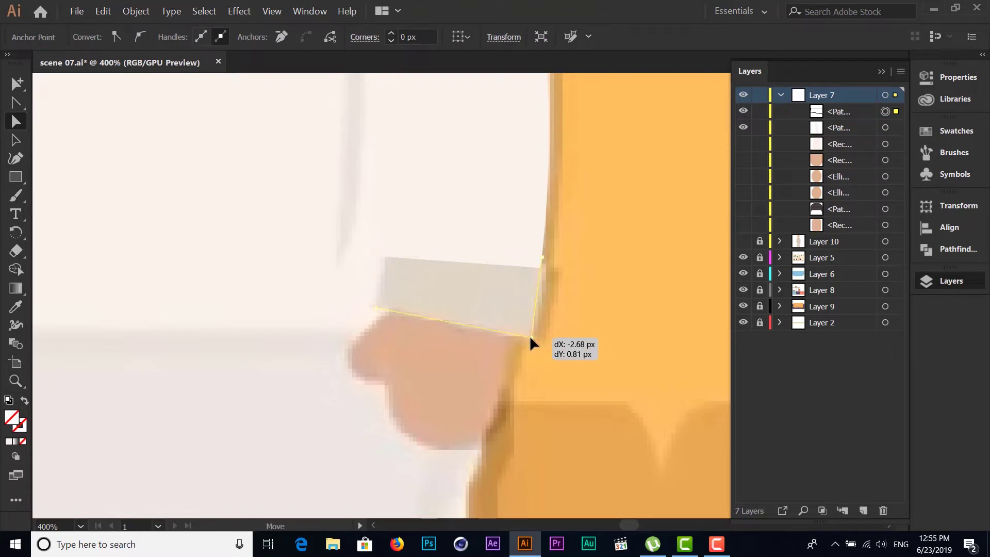
drag(542, 258, 540, 268)
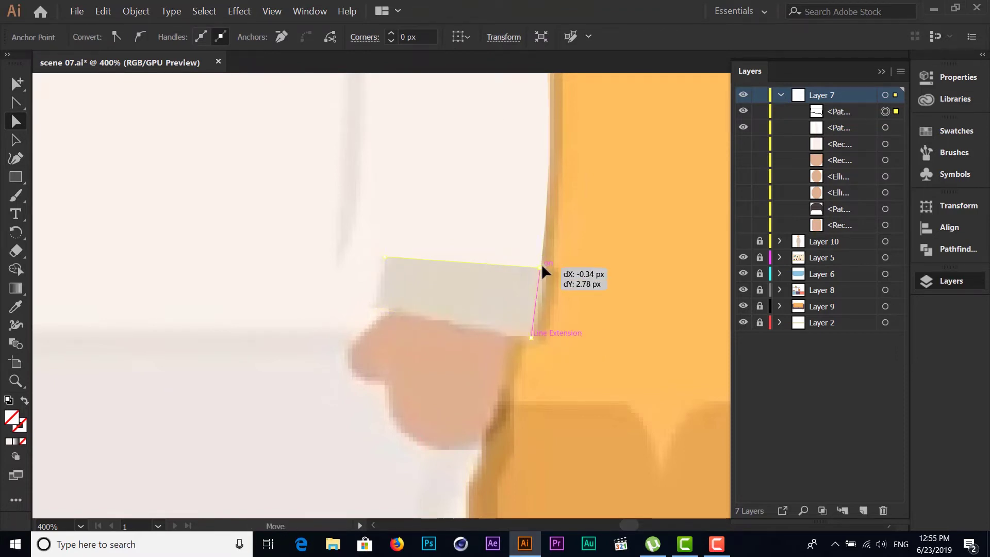
drag(390, 257, 384, 258)
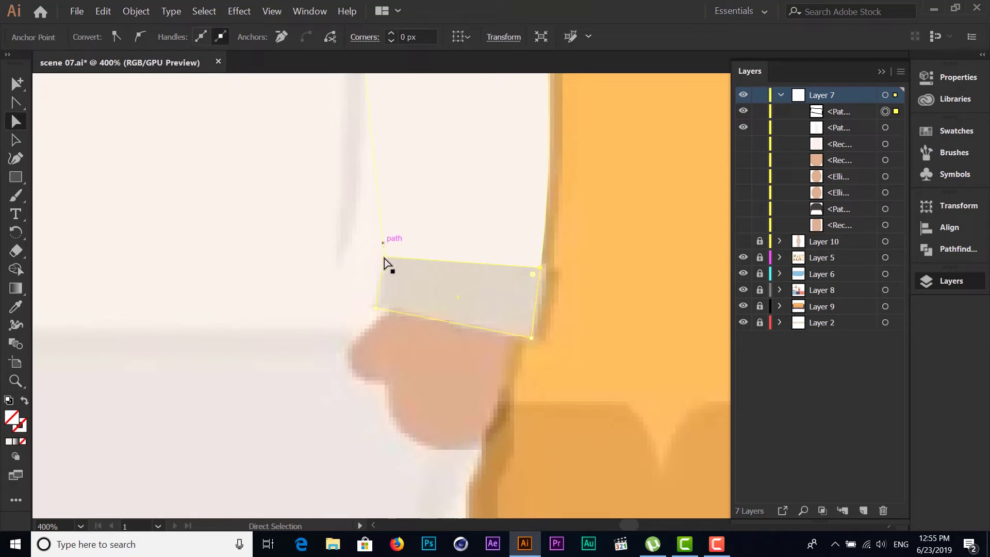
click(13, 308)
click(491, 290)
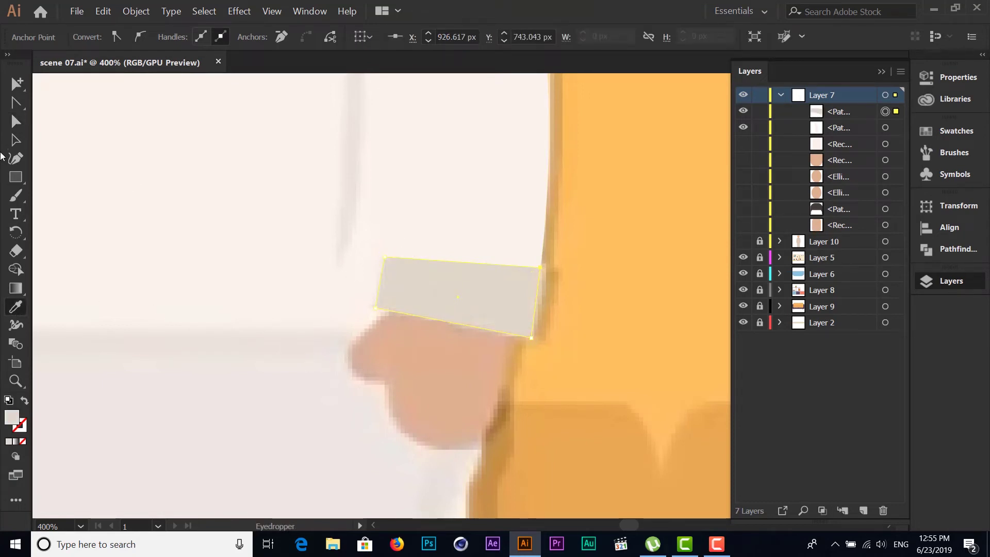
click(16, 139)
click(481, 176)
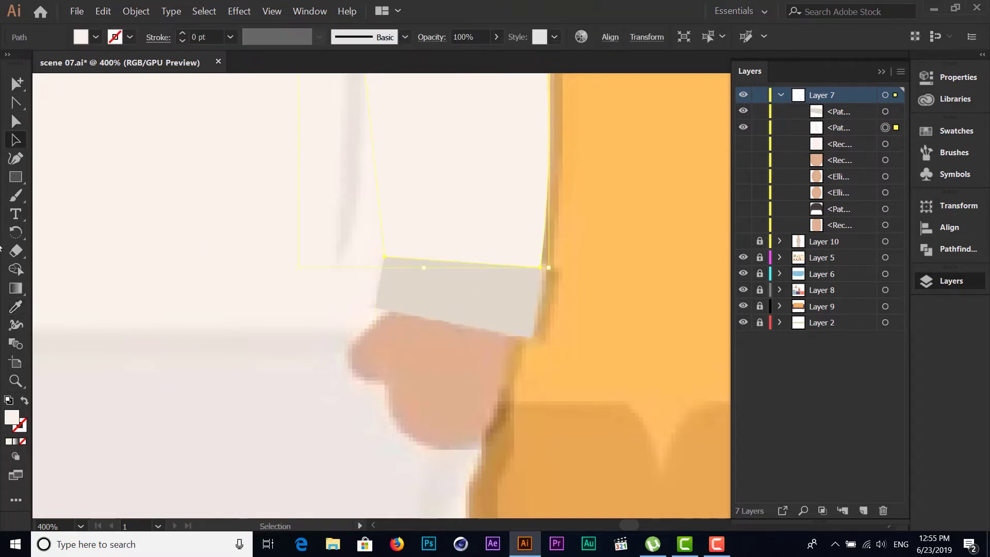
click(16, 306)
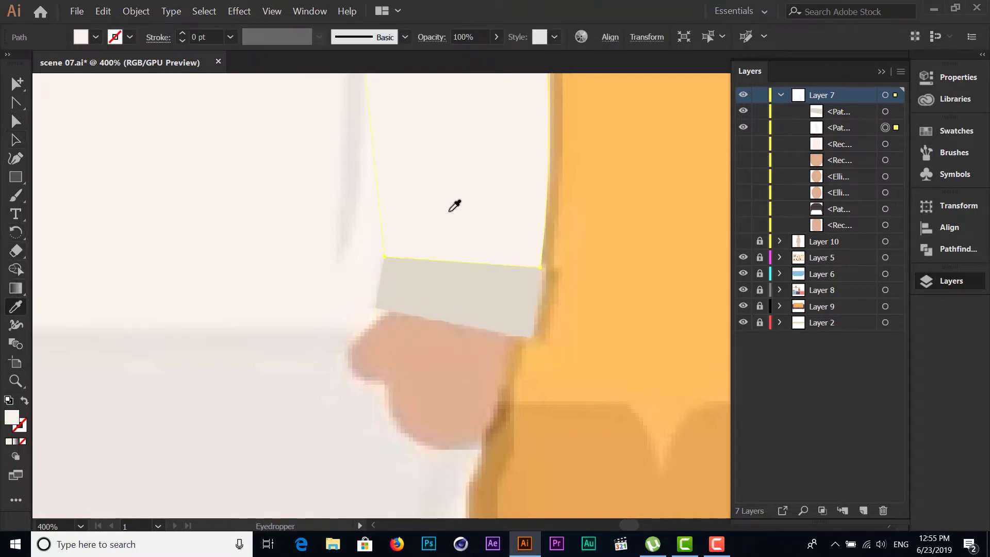
scroll(246, 300, up, 2)
scroll(246, 301, up, 3)
scroll(246, 301, up, 1)
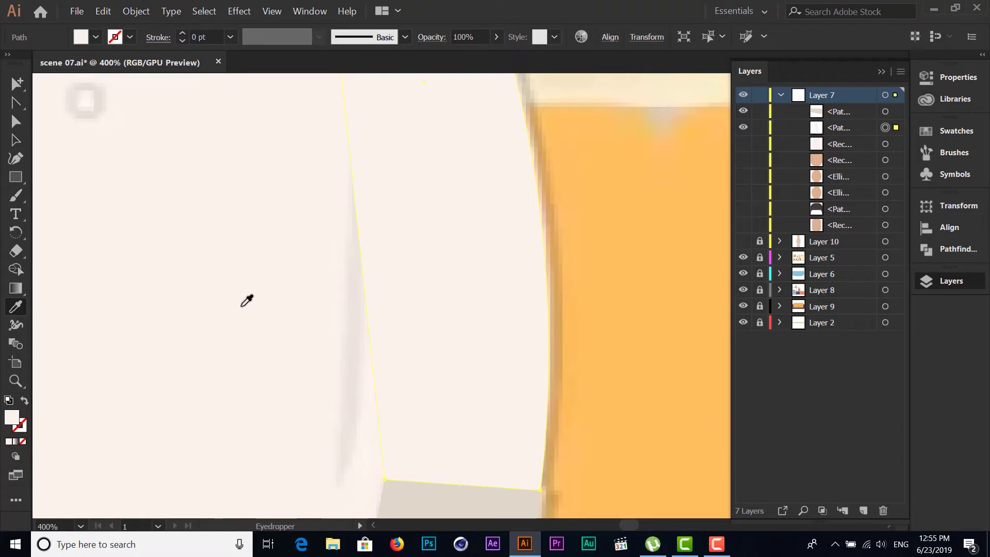
scroll(360, 294, up, 2)
scroll(500, 289, down, 3)
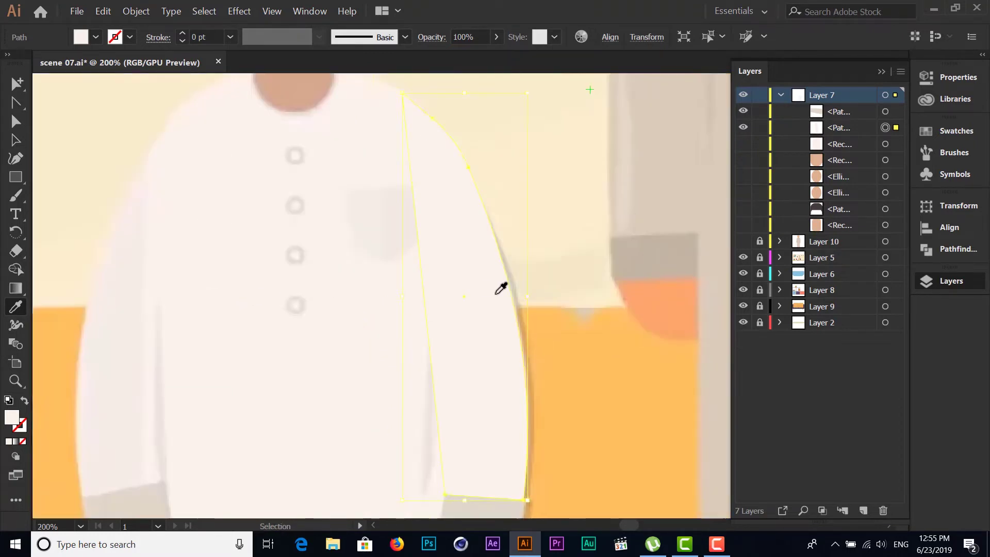
scroll(501, 289, down, 1)
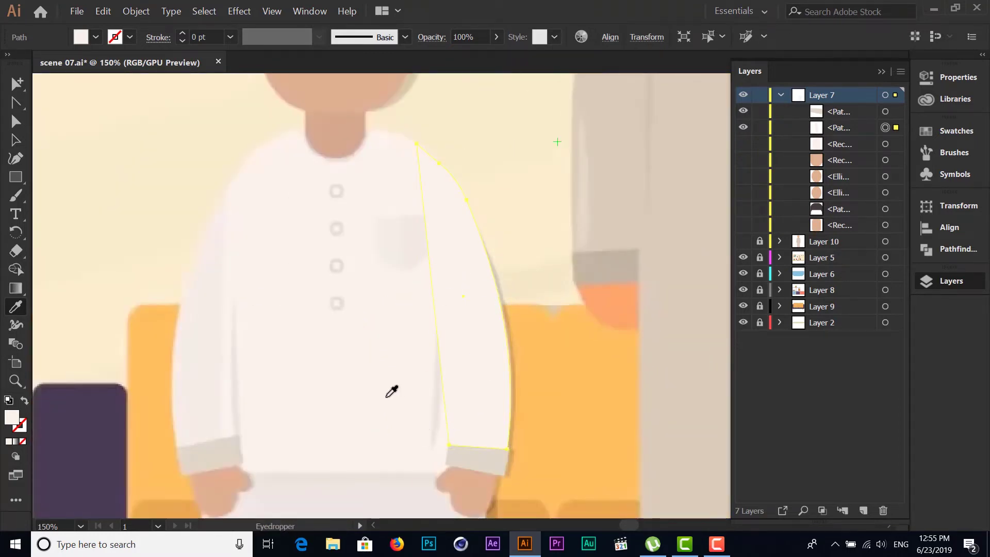
scroll(392, 391, down, 3)
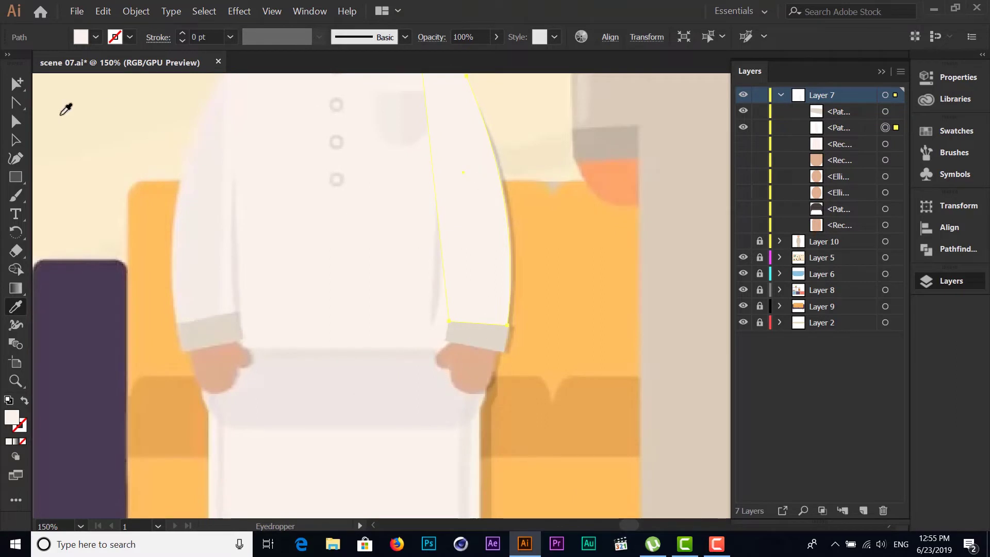
click(14, 143)
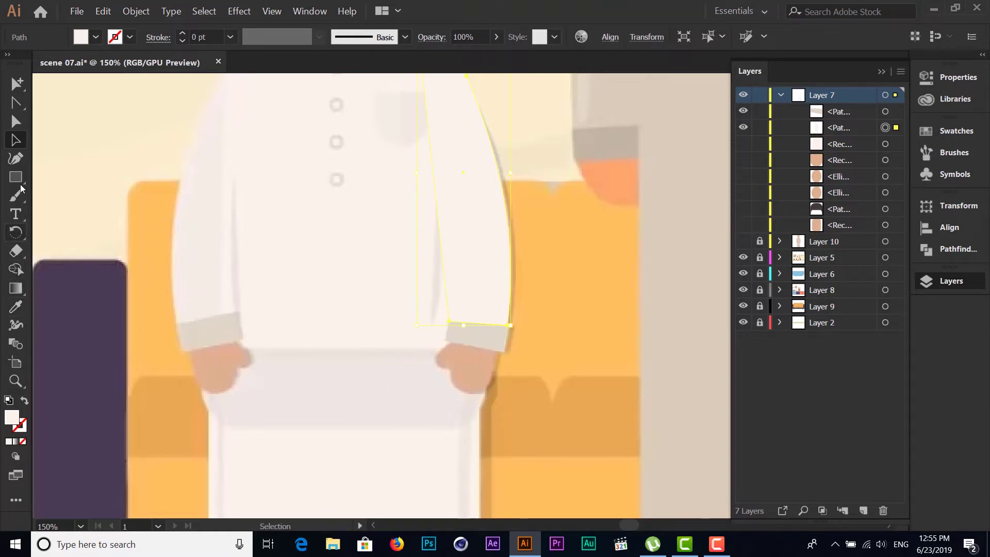
drag(11, 178, 77, 183)
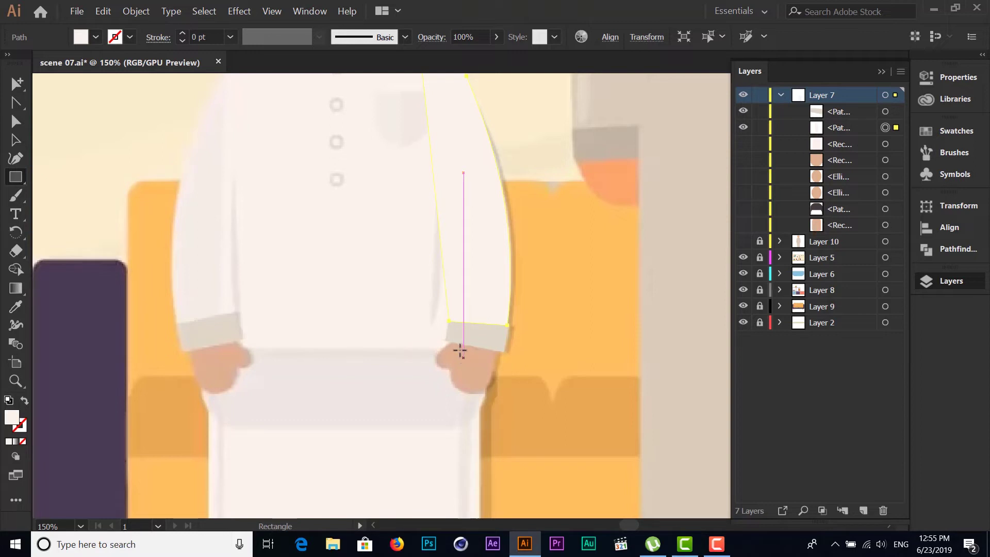
Draw a rectangle over the right hand, round its bottom corners, and fill it skin-coloured
drag(455, 341, 494, 393)
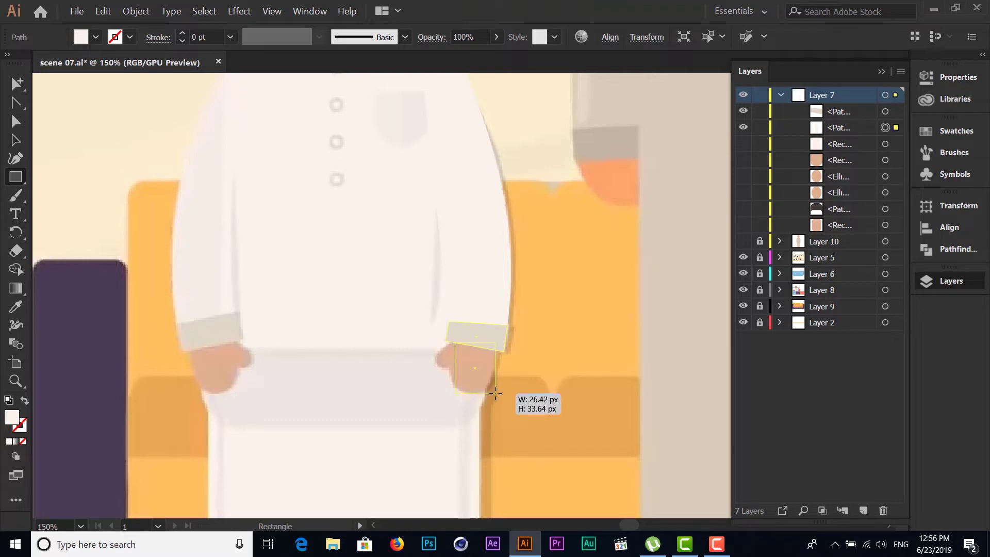
drag(495, 393, 494, 391)
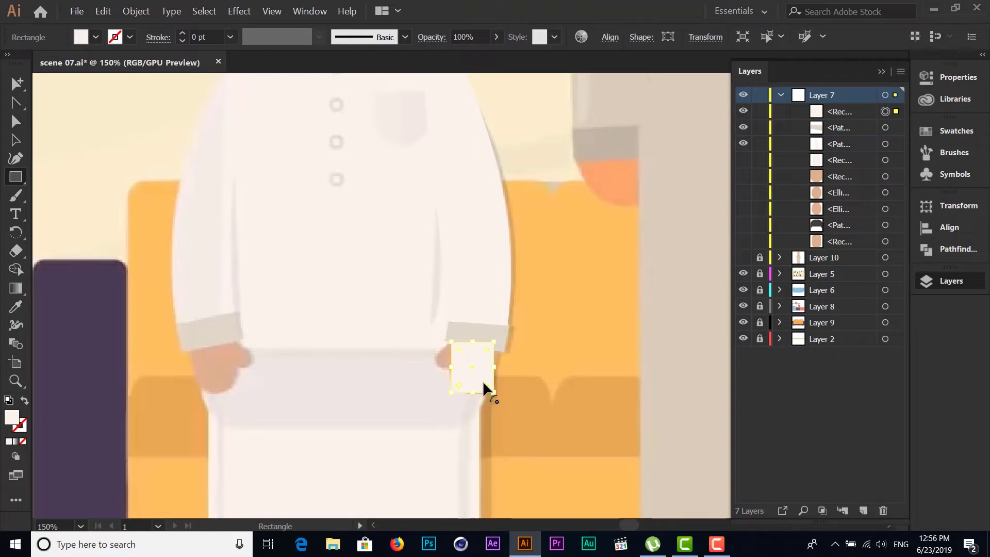
drag(485, 384, 474, 317)
click(16, 312)
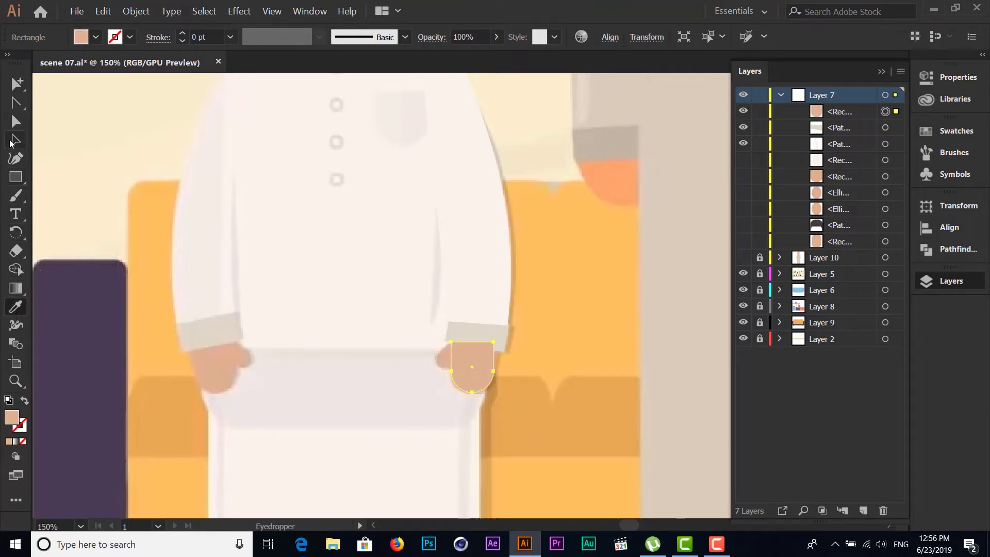
click(16, 140)
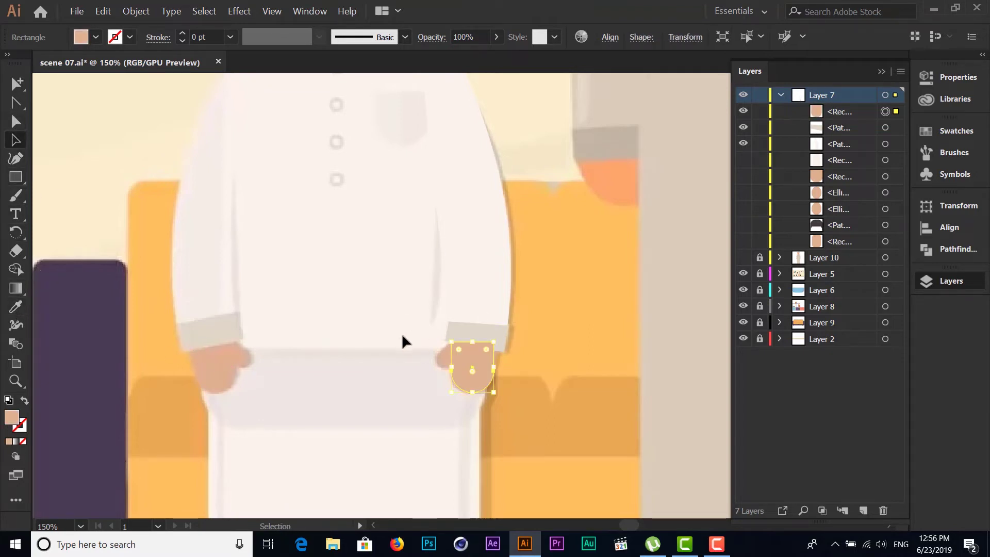
drag(405, 338, 457, 270)
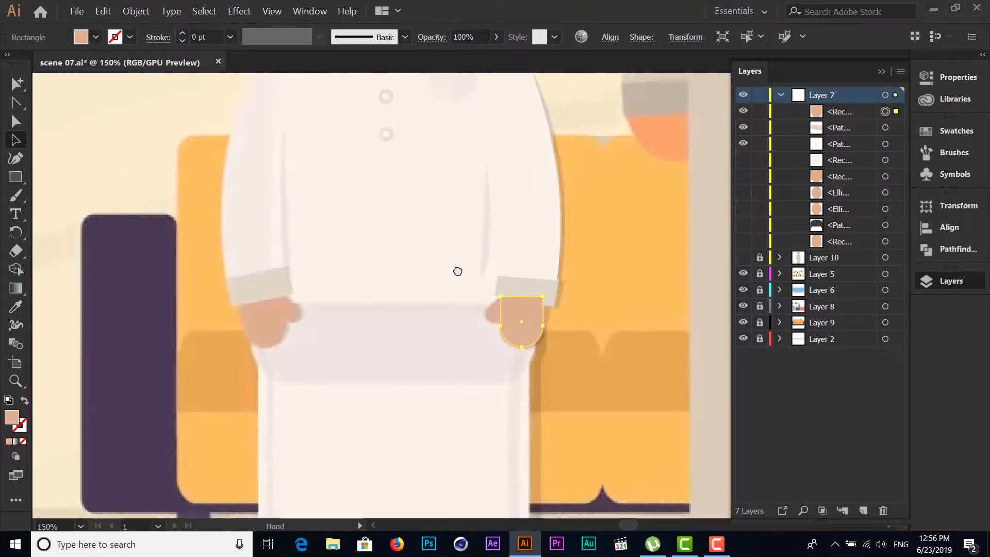
click(16, 177)
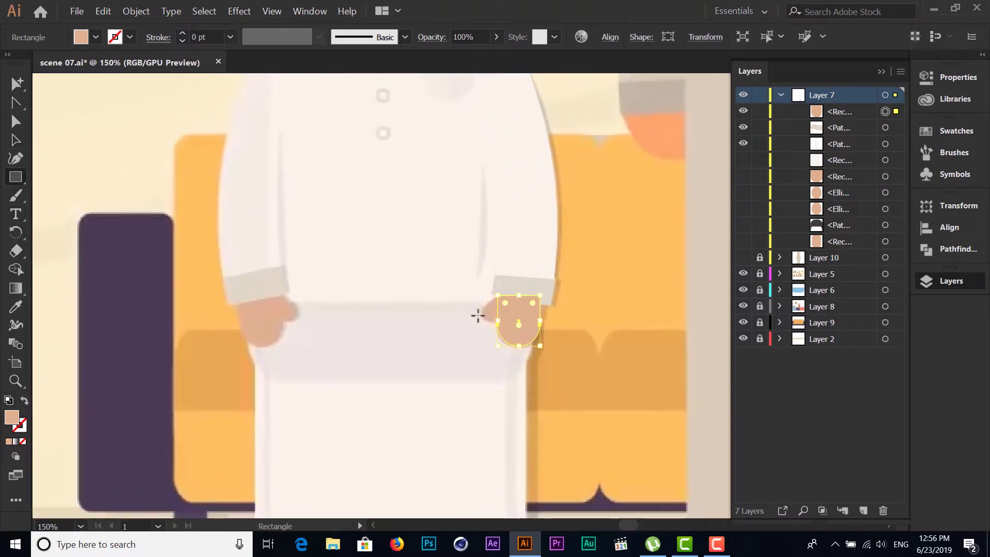
Draw a small rectangle as the thumb, tilt and resize it, and round its corners
key(ctrl+plus)
key(ctrl+plus)
key(ctrl+plus)
key(ctrl+plus)
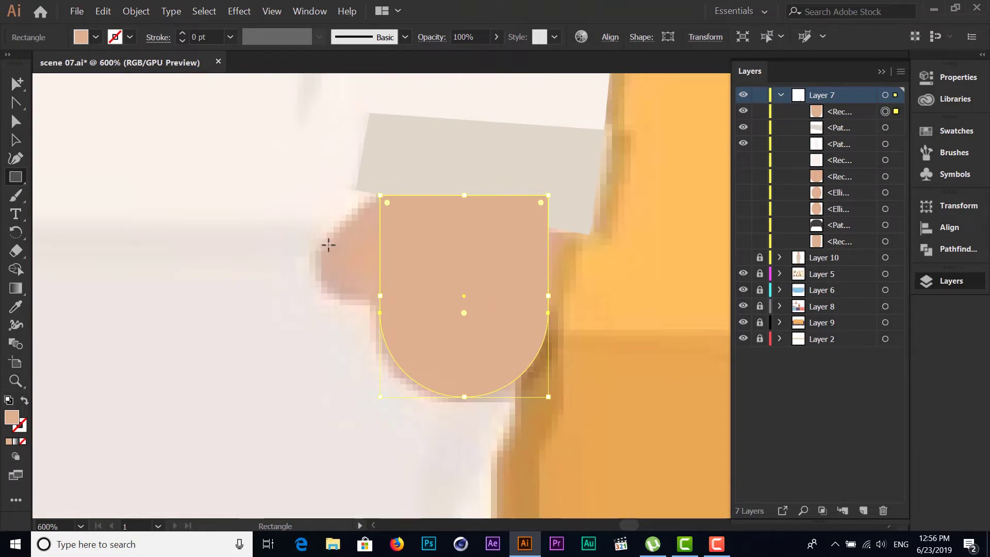
mouse_move(325, 244)
mouse_down()
mouse_move(381, 298)
mouse_move(399, 251)
mouse_move(398, 294)
mouse_up()
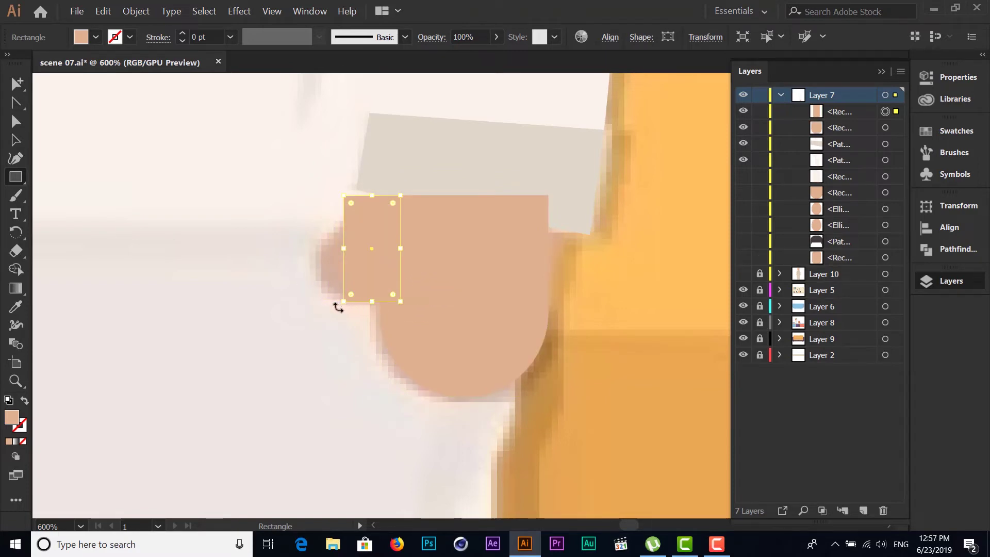
drag(336, 307, 315, 288)
key(a)
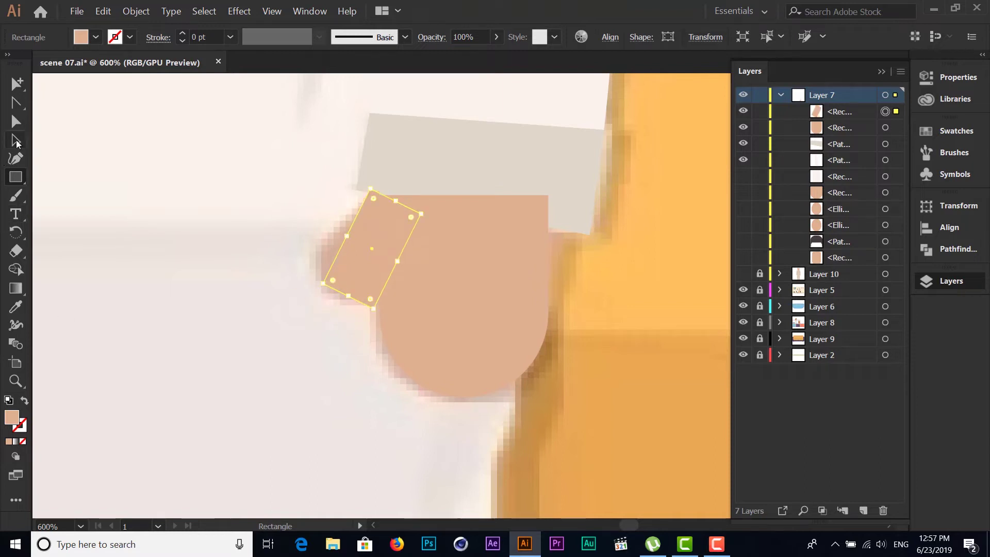
drag(365, 249, 354, 248)
drag(365, 316, 342, 317)
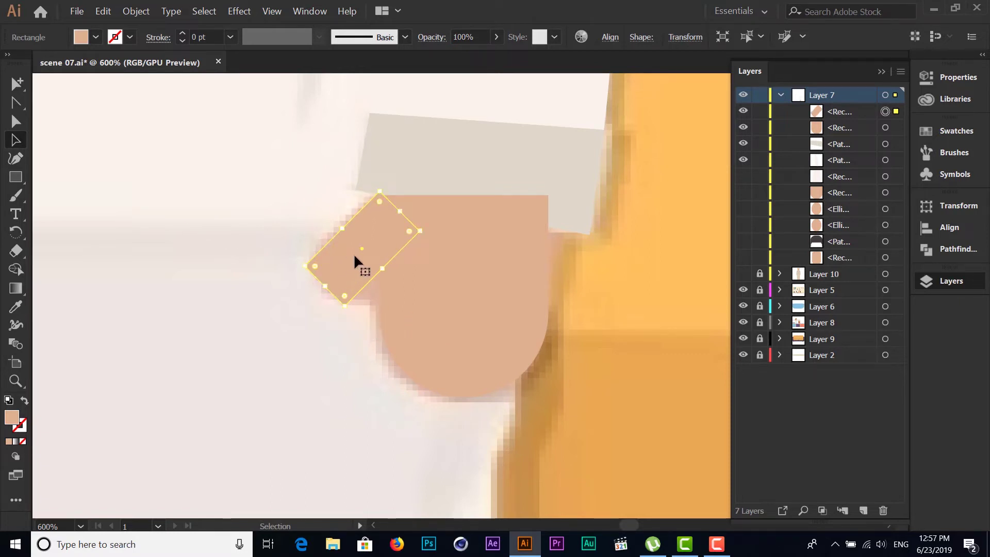
drag(382, 268, 393, 280)
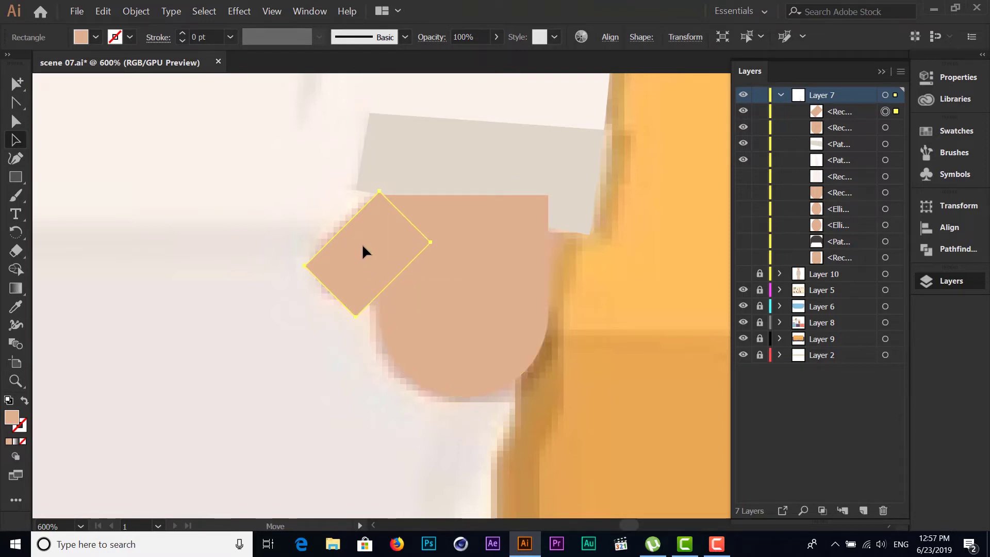
drag(362, 247, 367, 247)
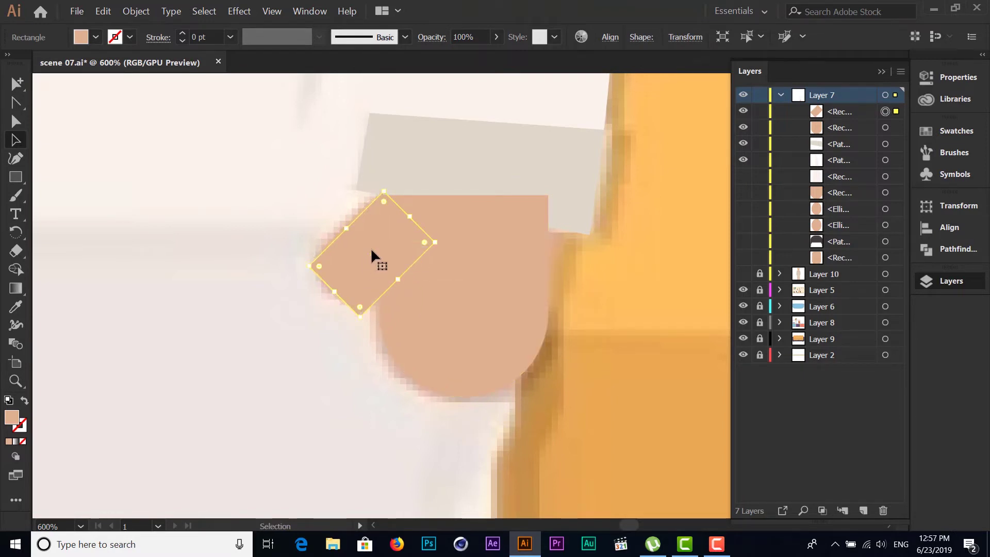
key(Down)
key(Down)
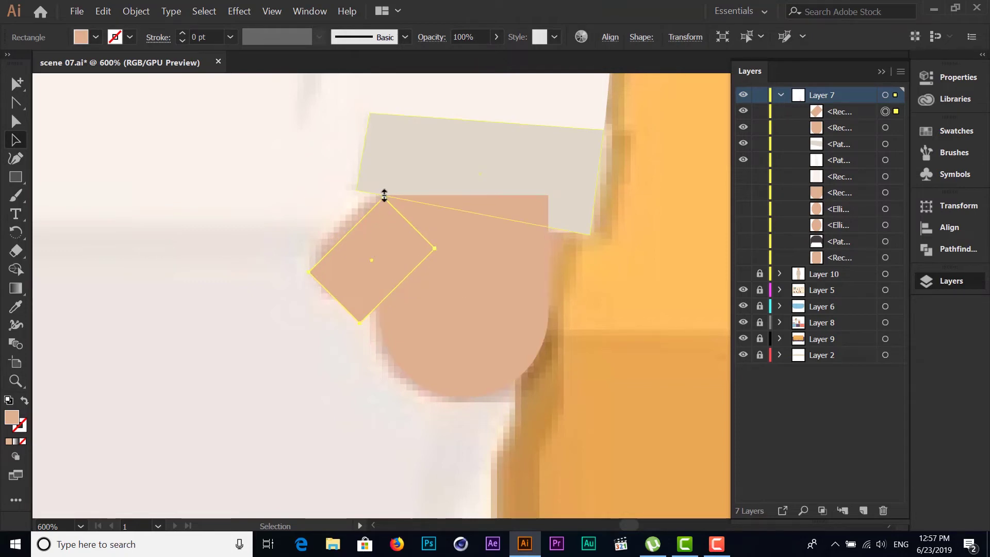
drag(385, 194, 385, 193)
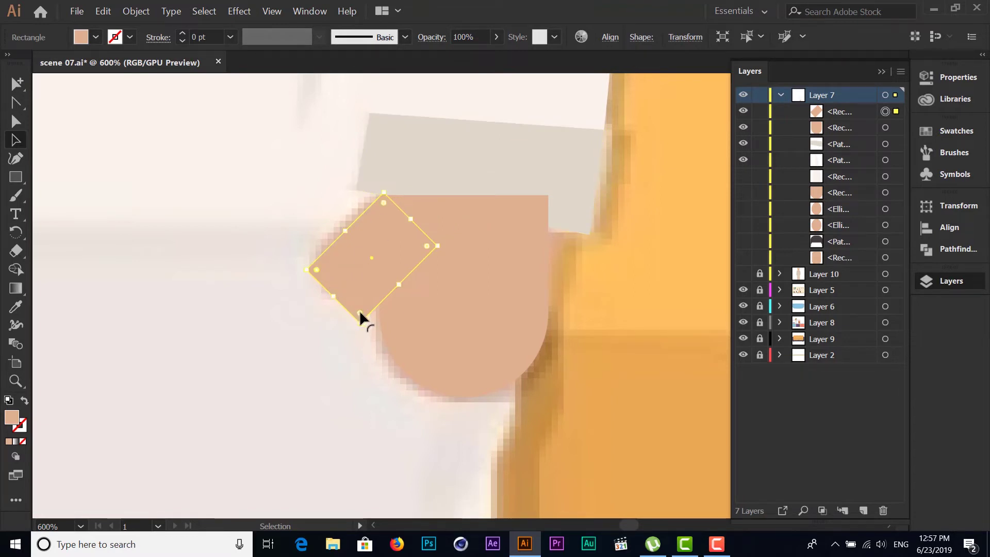
drag(360, 310, 442, 228)
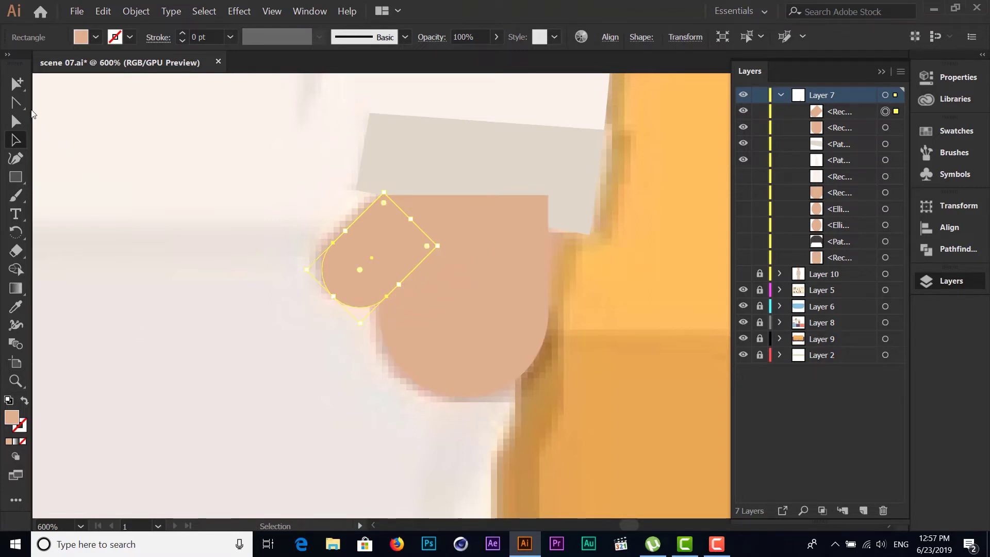
Group the thumb with the hand and reselect the group
click(486, 291)
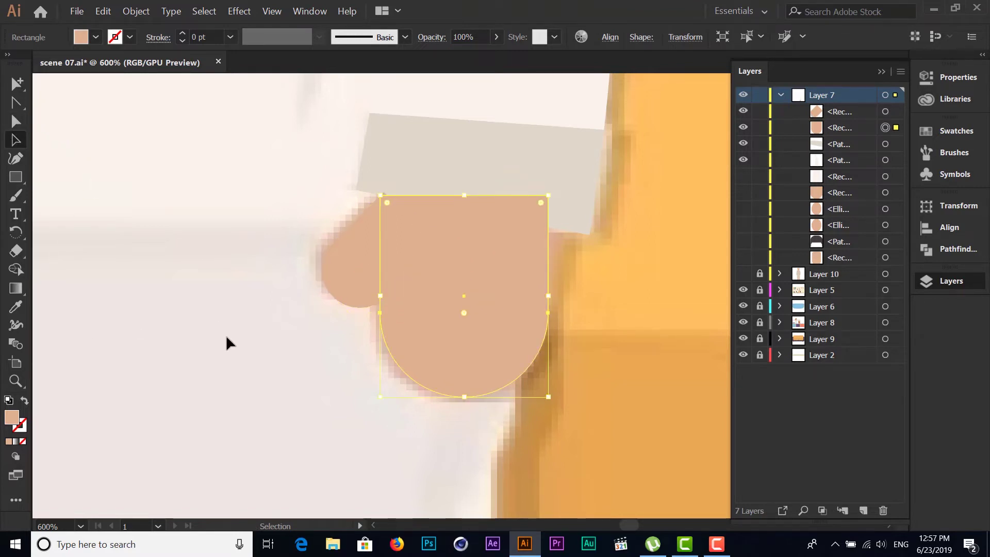
shift+click(333, 274)
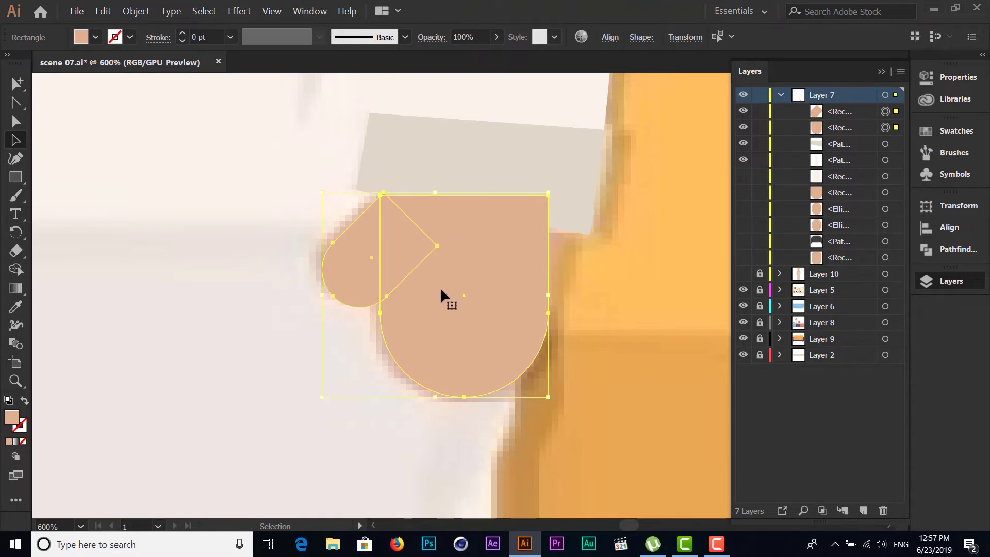
right_click(392, 263)
click(420, 329)
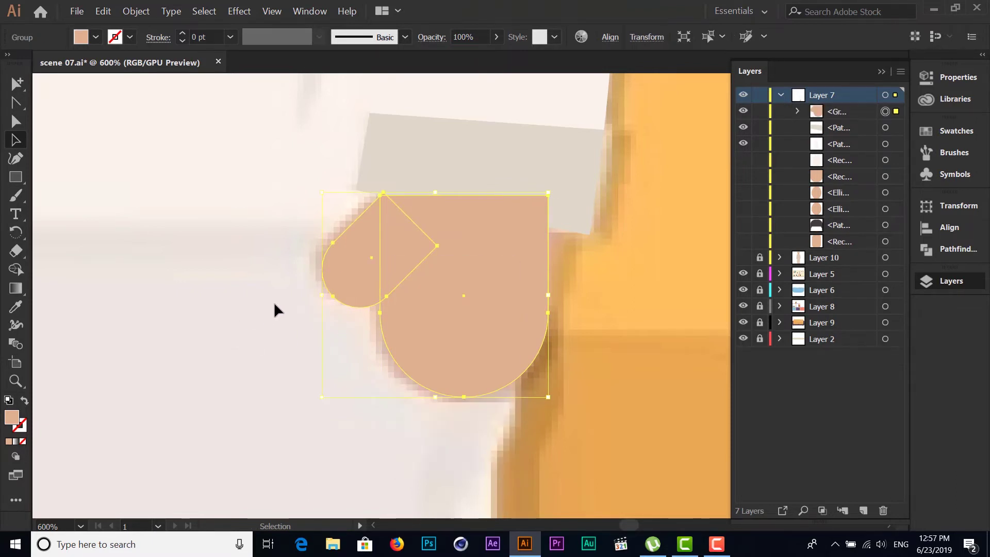
click(134, 453)
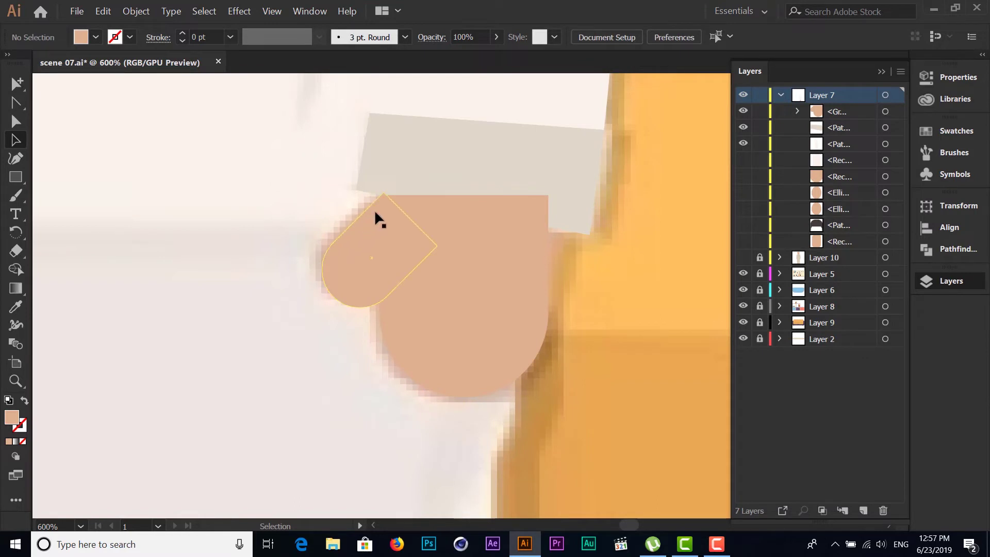
click(380, 197)
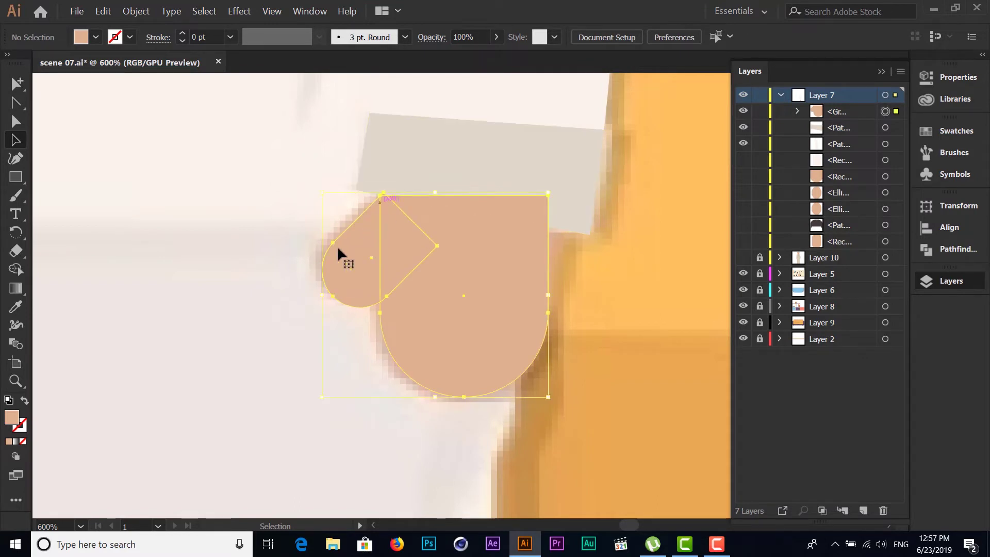
click(16, 121)
Move the thumb's top anchor down flush with the hand's top edge, then zoom out
click(383, 193)
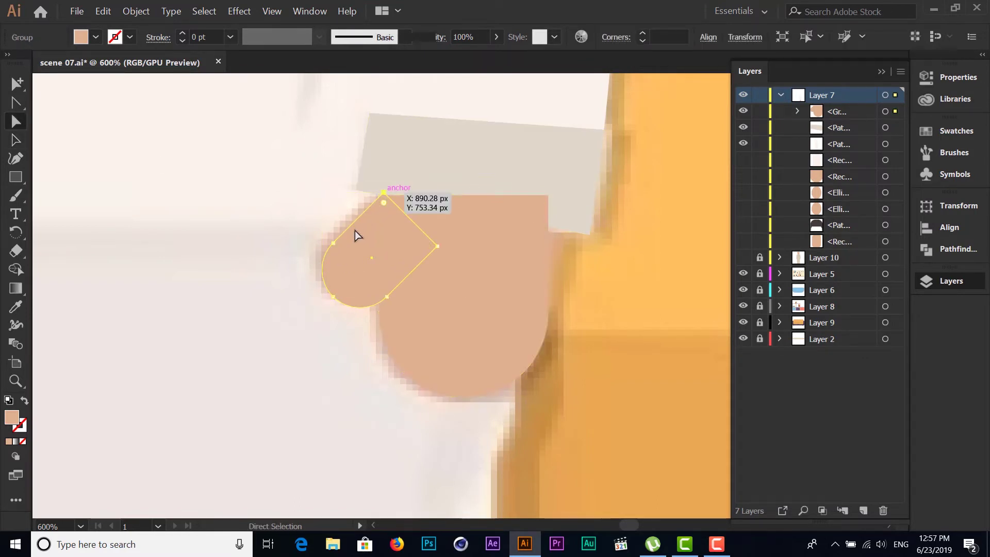
key(Down)
key(Down)
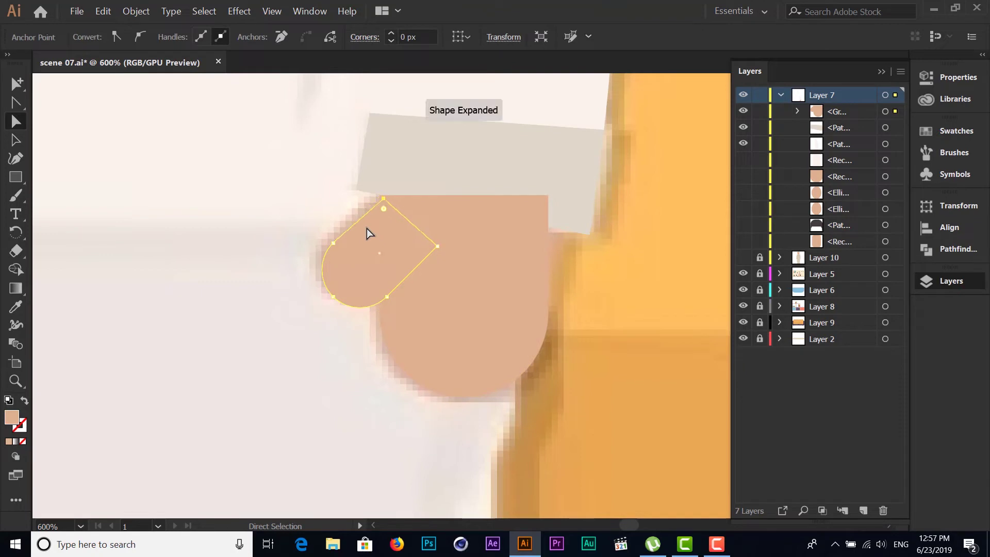
key(ctrl+plus)
key(ctrl+plus)
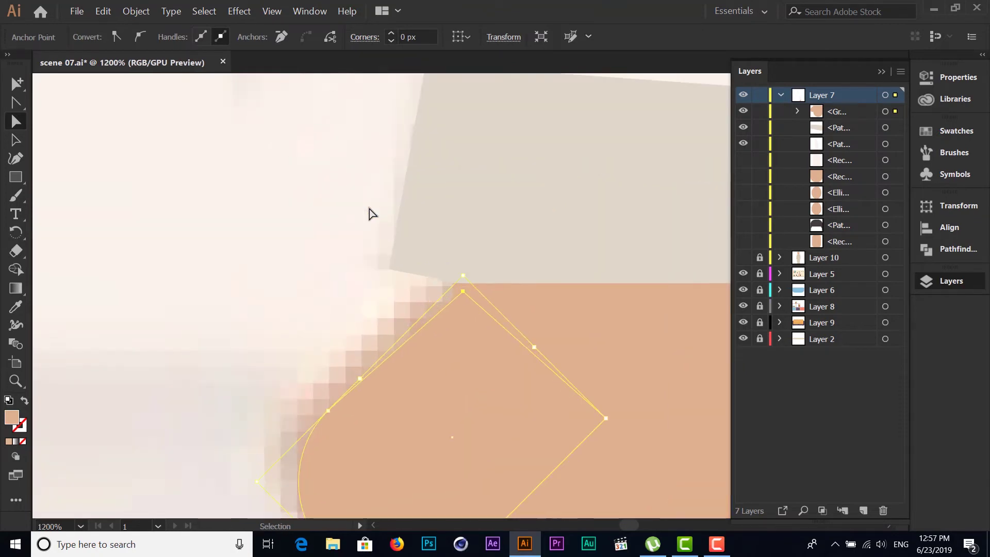
key(ctrl+plus)
key(ctrl+plus)
key(ctrl+plus)
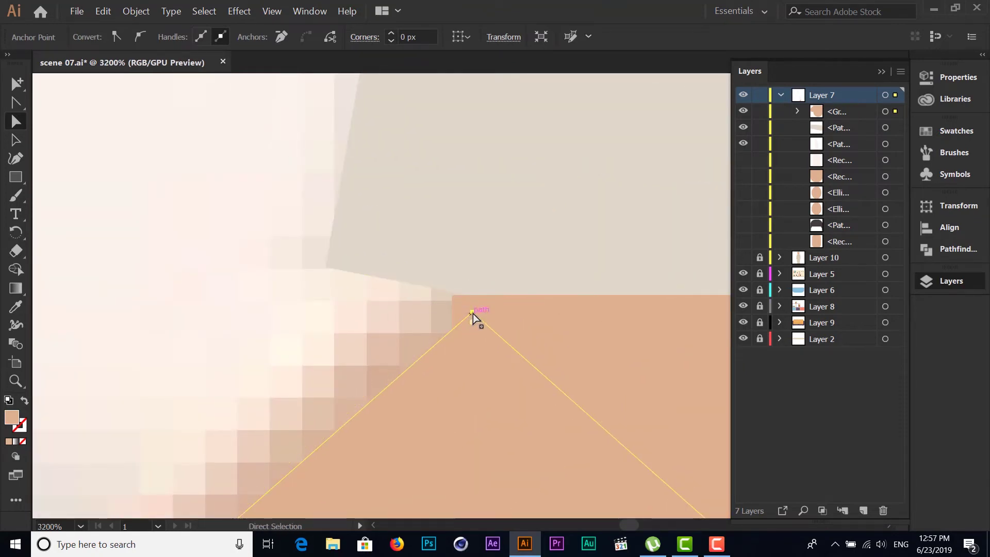
drag(472, 313, 453, 298)
scroll(446, 355, down, 3)
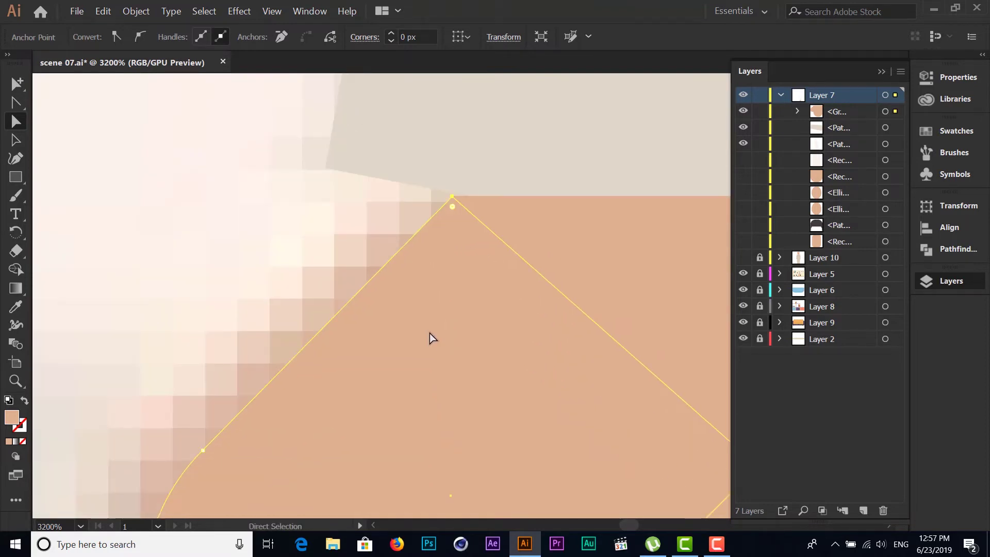
key(ctrl+minus)
key(ctrl+minus)
key(ctrl+minus)
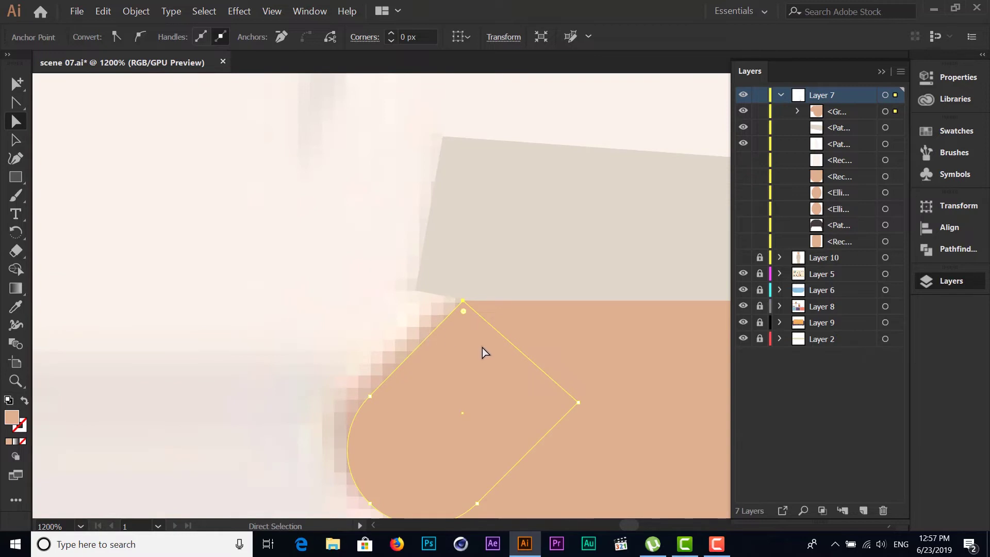
drag(482, 348, 330, 204)
click(559, 308)
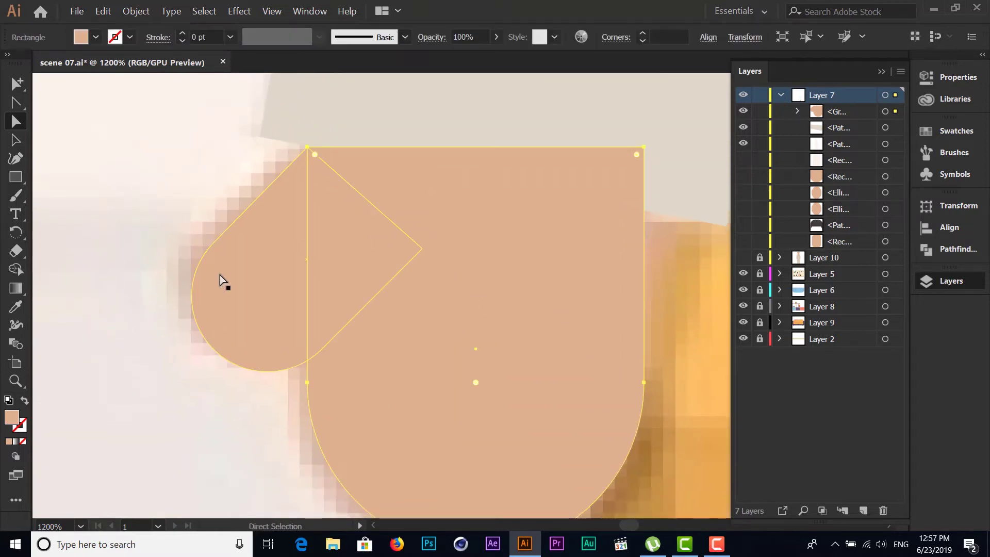
key(ctrl+minus)
key(ctrl+minus)
key(ctrl+minus)
key(ctrl+minus)
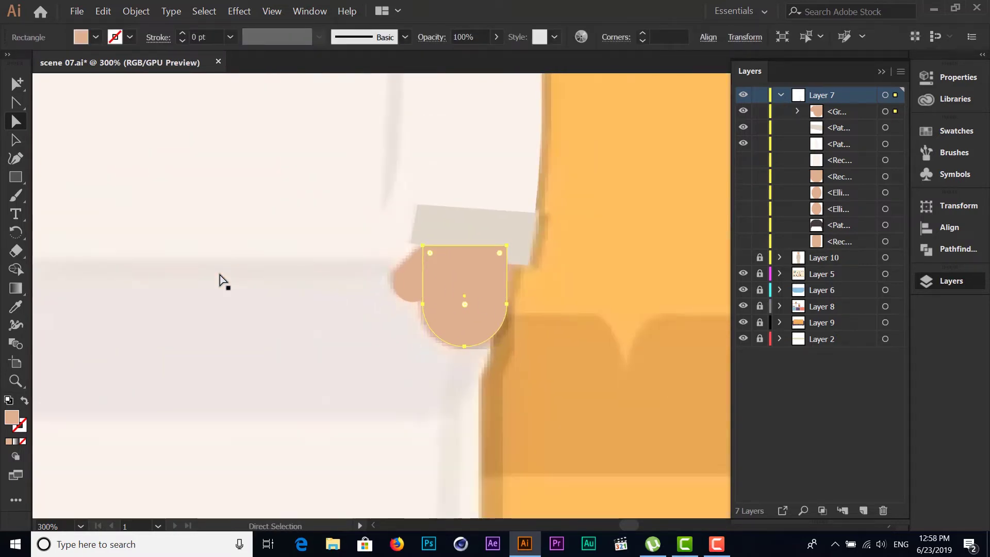
key(ctrl+minus)
key(ctrl+minus)
key(ctrl+minus)
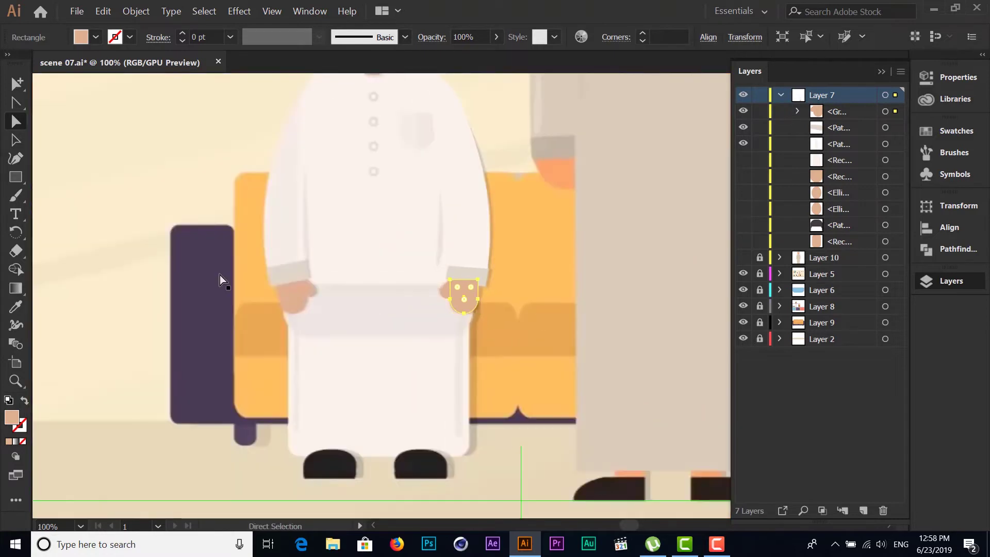
Nudge the hand slightly left and group it with the right sleeve
drag(363, 181, 354, 244)
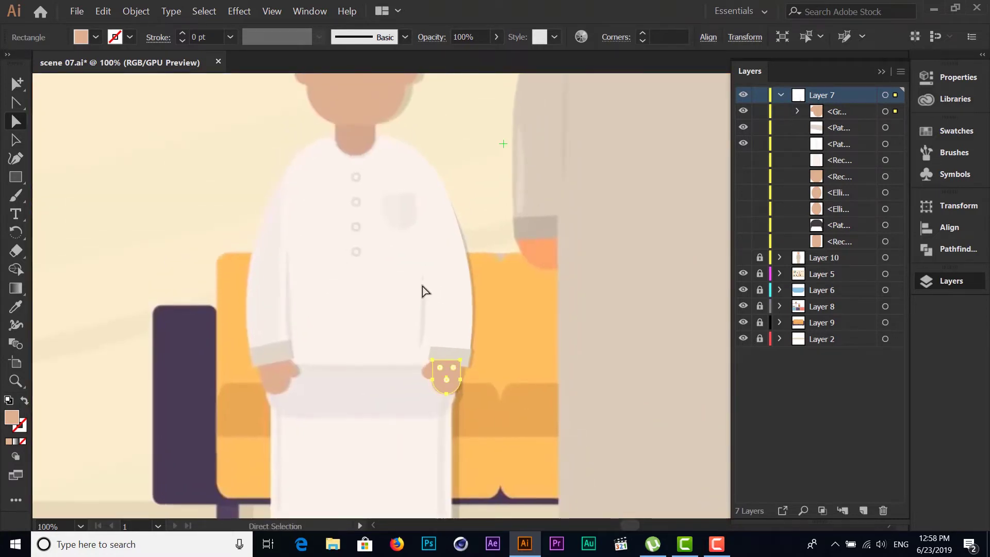
click(15, 140)
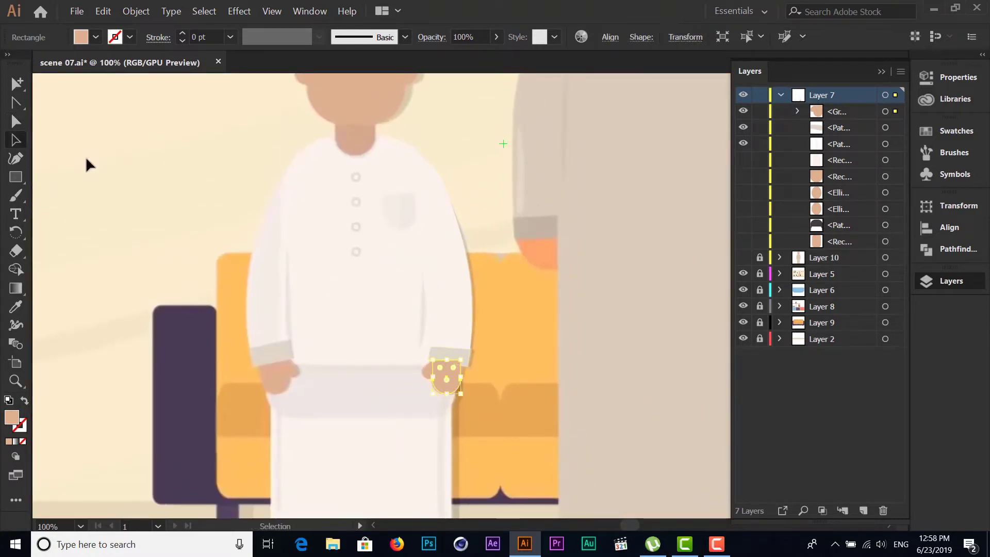
drag(422, 365, 420, 365)
click(459, 382)
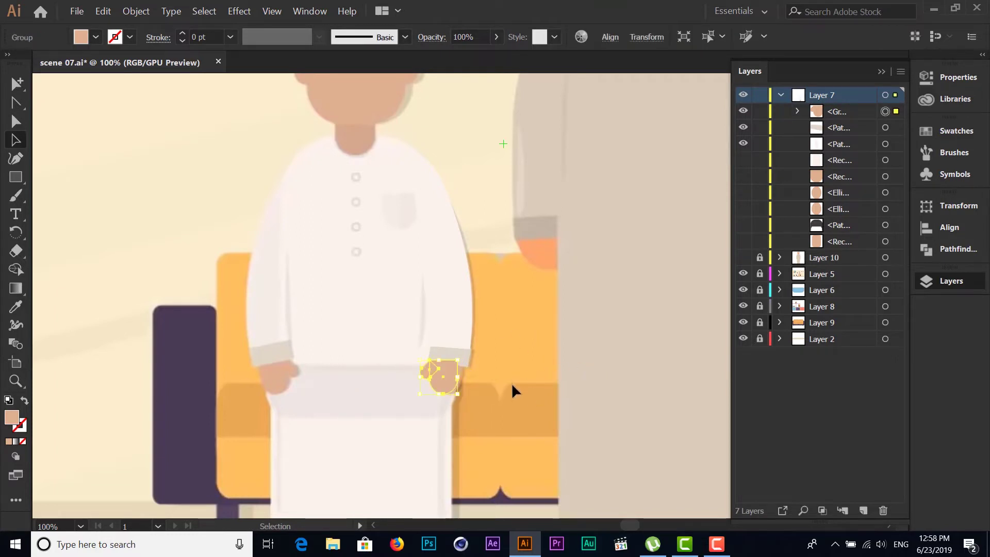
click(428, 364)
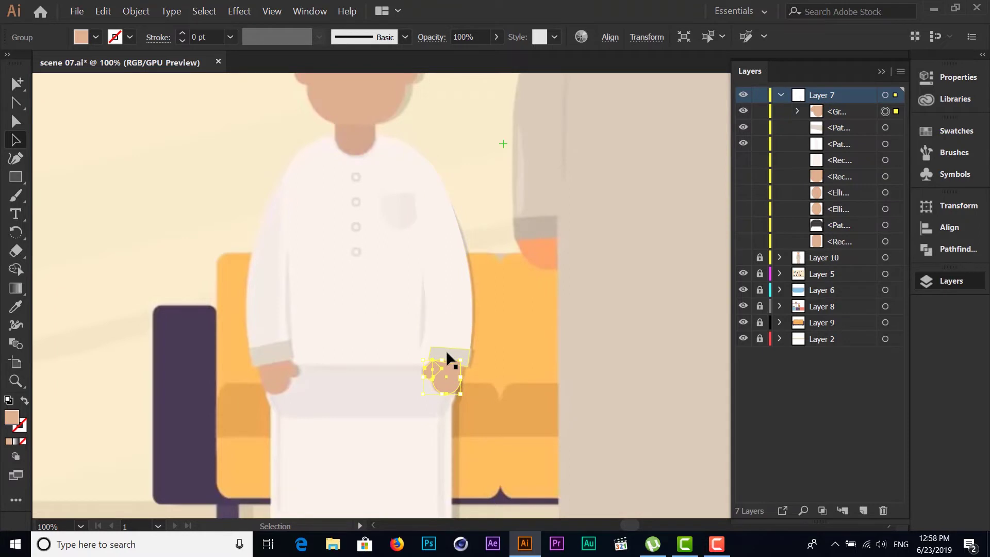
shift+click(446, 350)
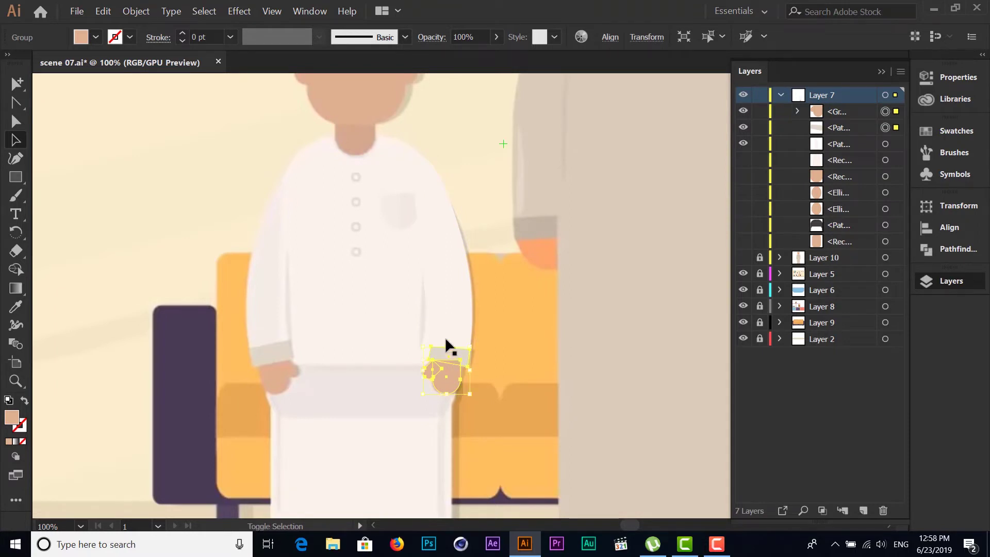
right_click(451, 303)
click(469, 371)
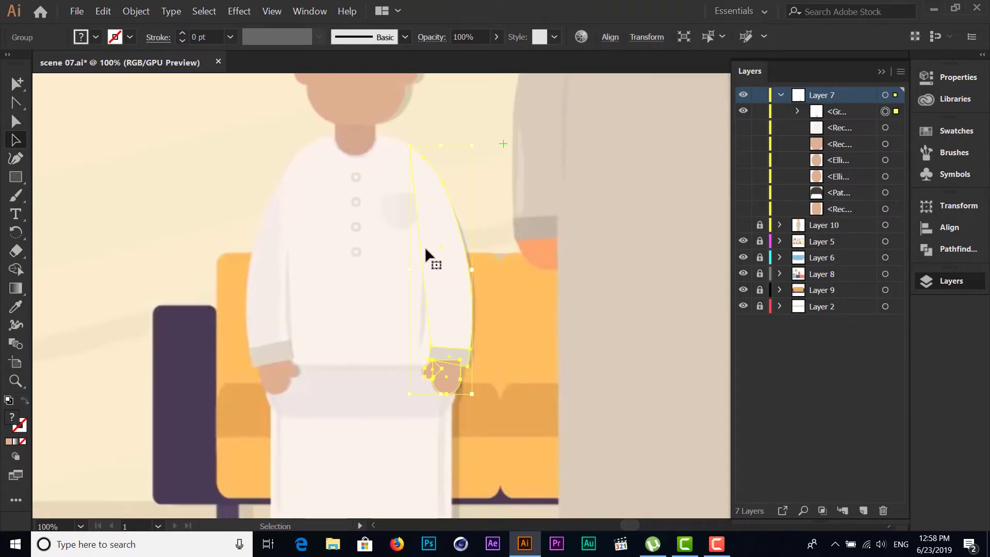
Reflect a copy of the arm group vertically and move it to the boy's left side
right_click(437, 258)
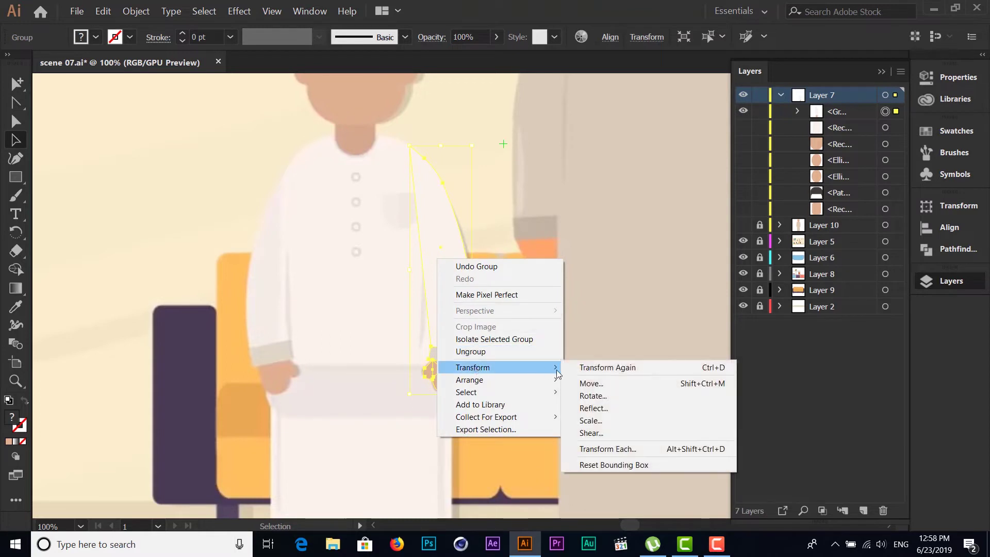
click(593, 408)
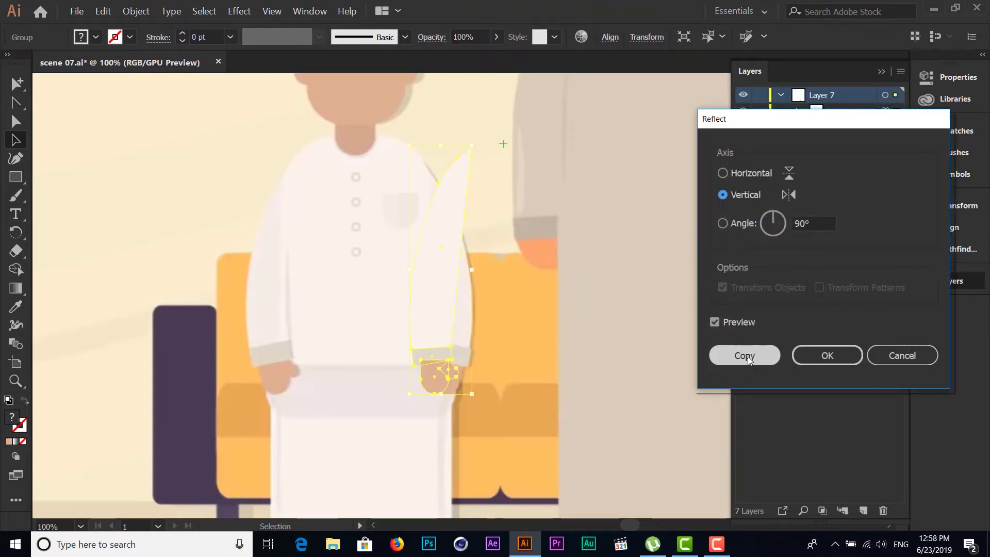
click(748, 357)
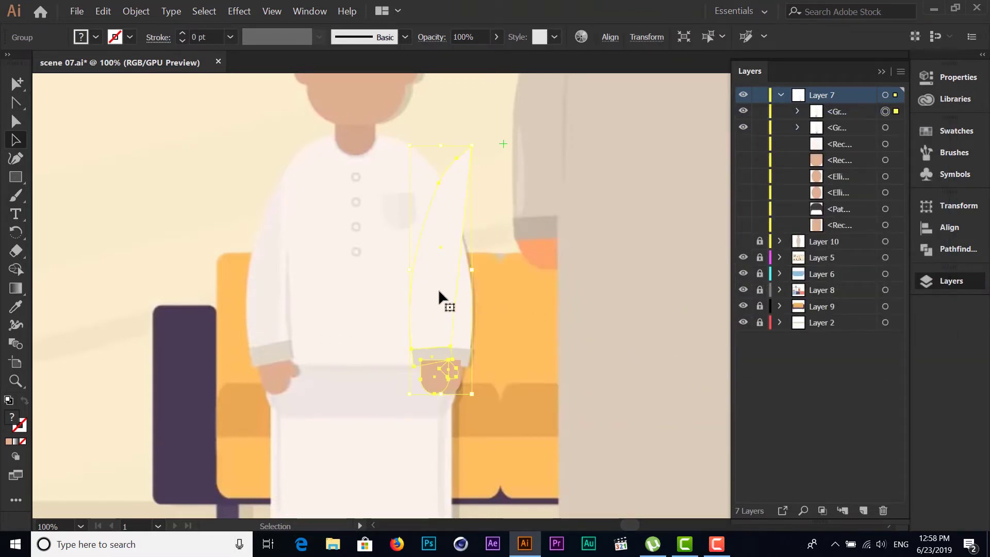
drag(439, 292, 277, 288)
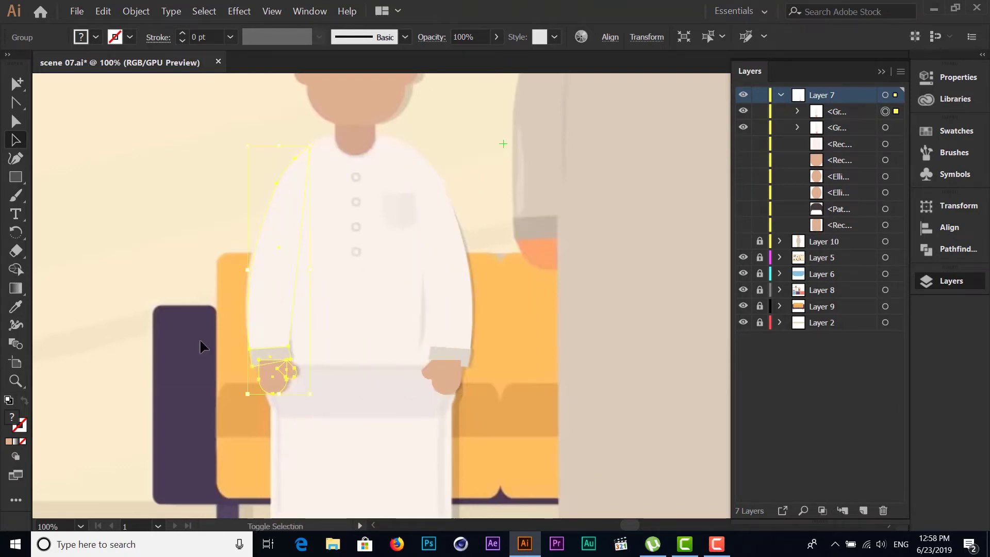
click(193, 373)
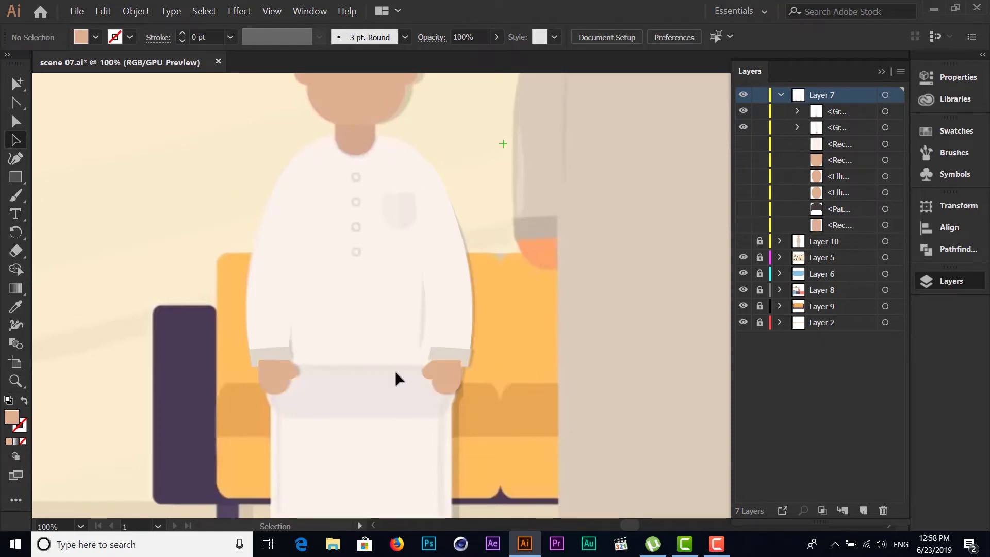
Restack the hand piece below the cuff inside both arm groups in the Layers panel
click(456, 372)
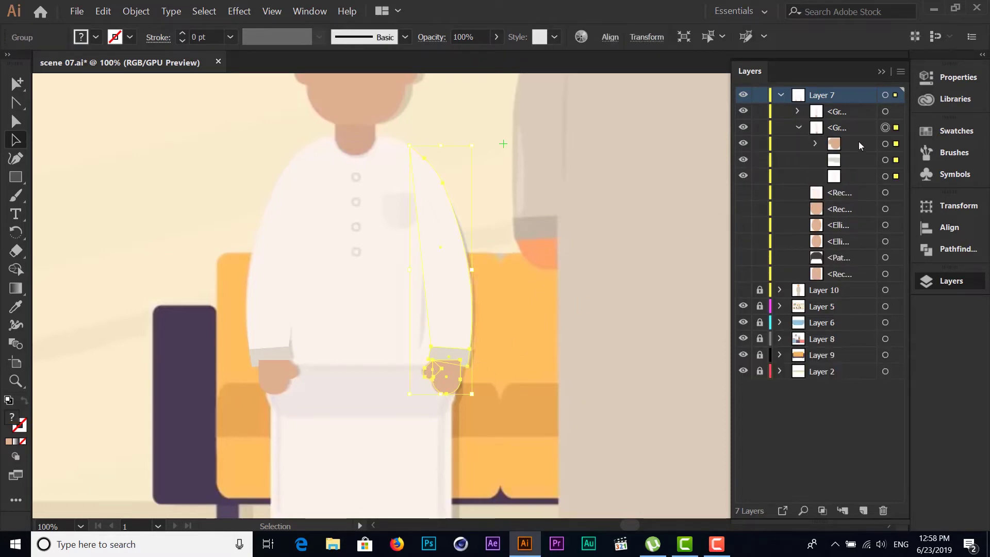
drag(859, 142, 859, 171)
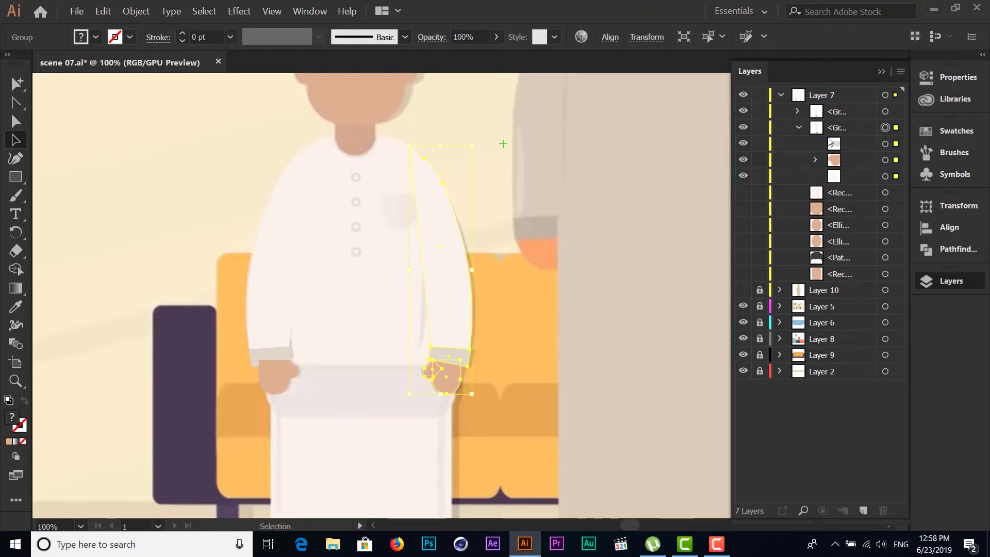
click(798, 127)
click(798, 110)
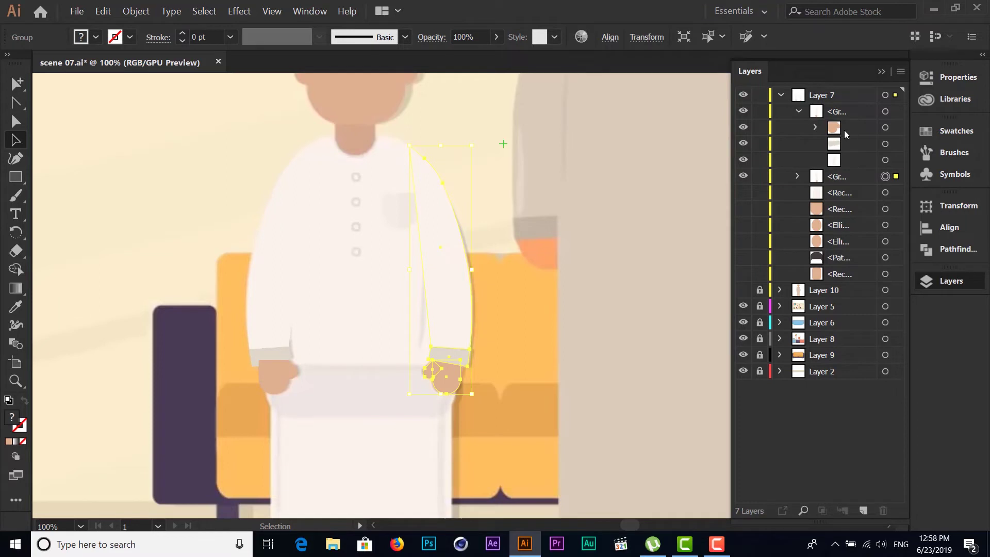
click(848, 127)
drag(849, 127, 835, 136)
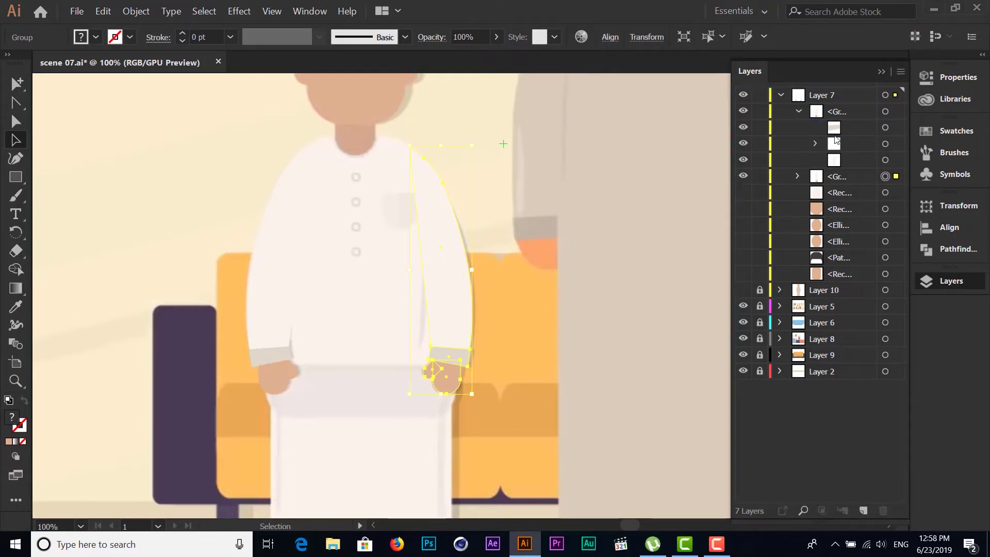
click(798, 111)
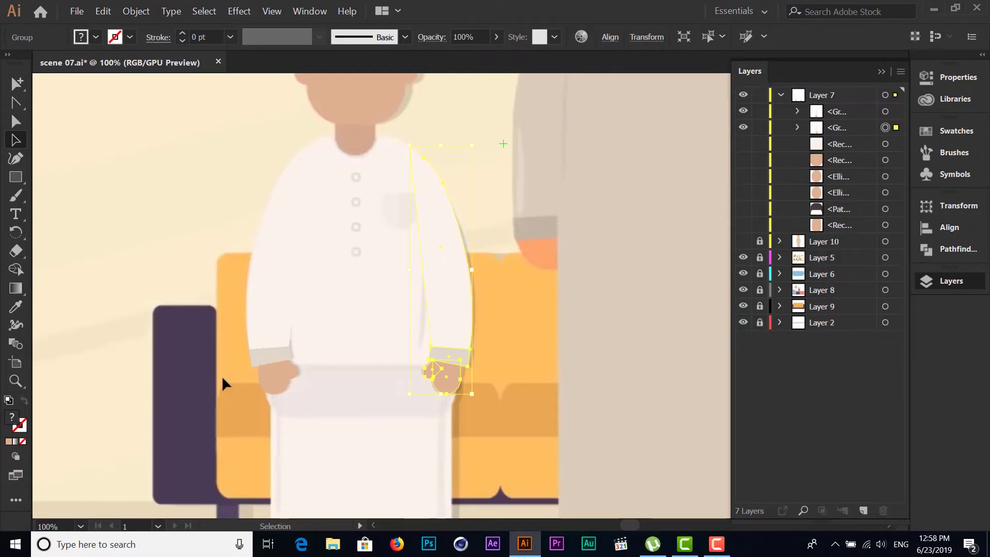
click(103, 163)
scroll(299, 348, down, 1)
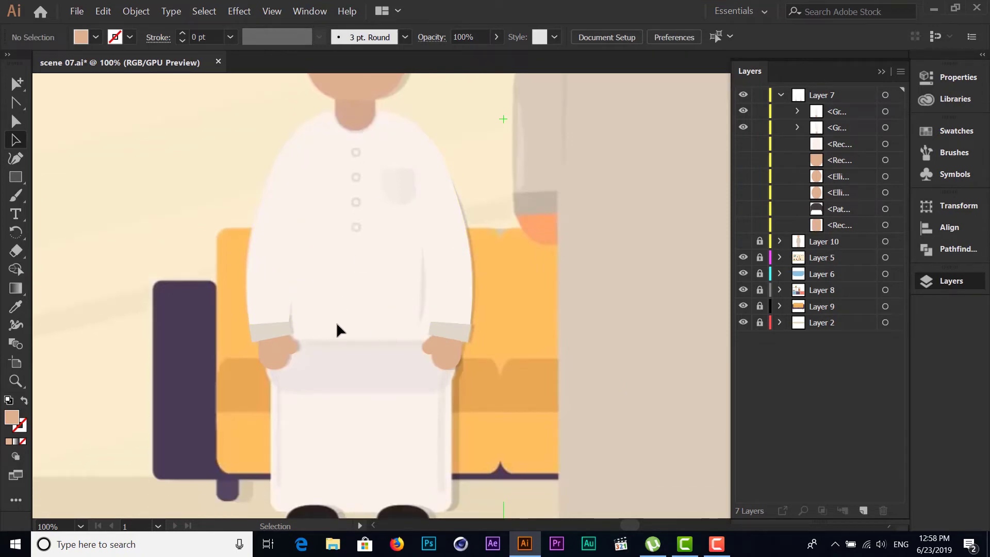
scroll(304, 340, down, 1)
scroll(310, 339, down, 2)
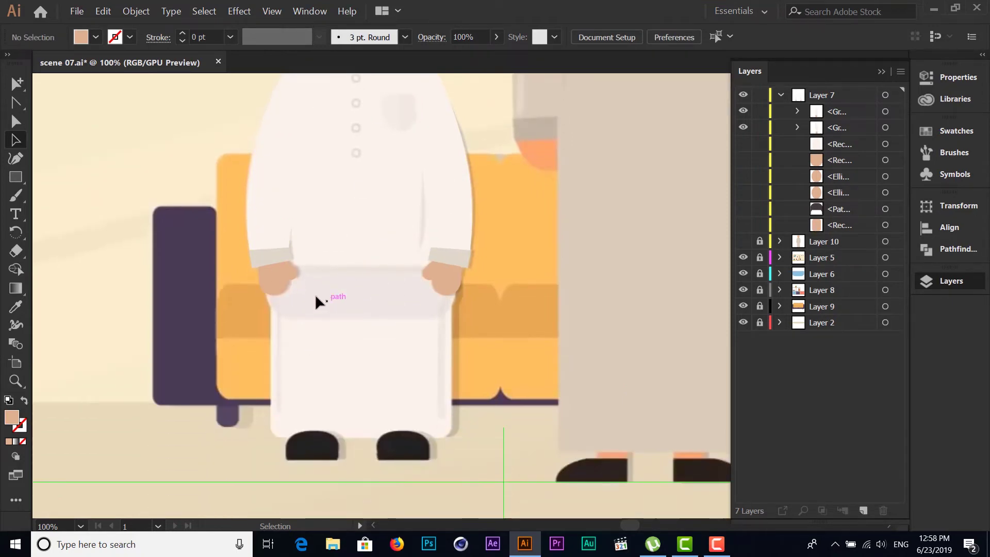
Draw a pill-shaped rounded rectangle across the lap and fill it with the robe's light grey
drag(11, 179, 85, 179)
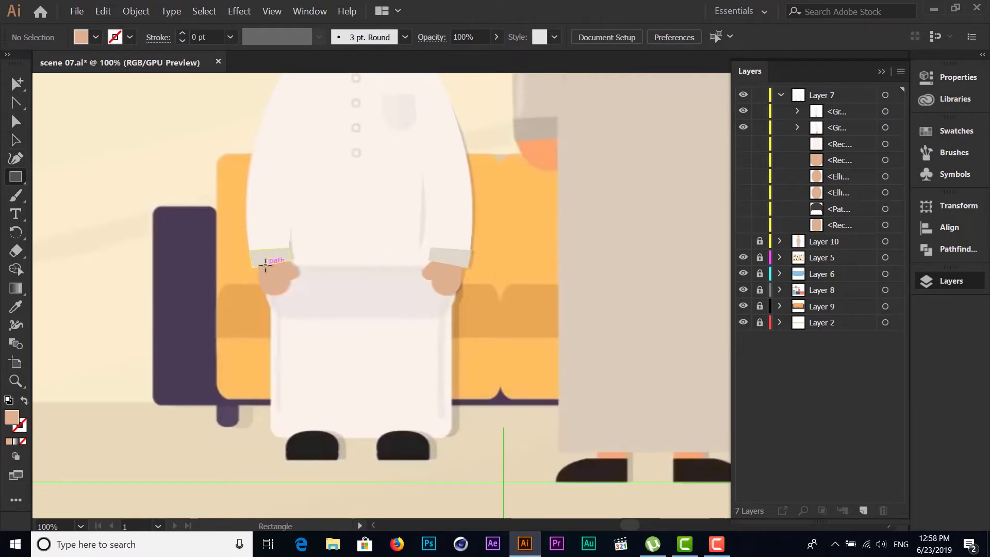
drag(265, 265, 454, 314)
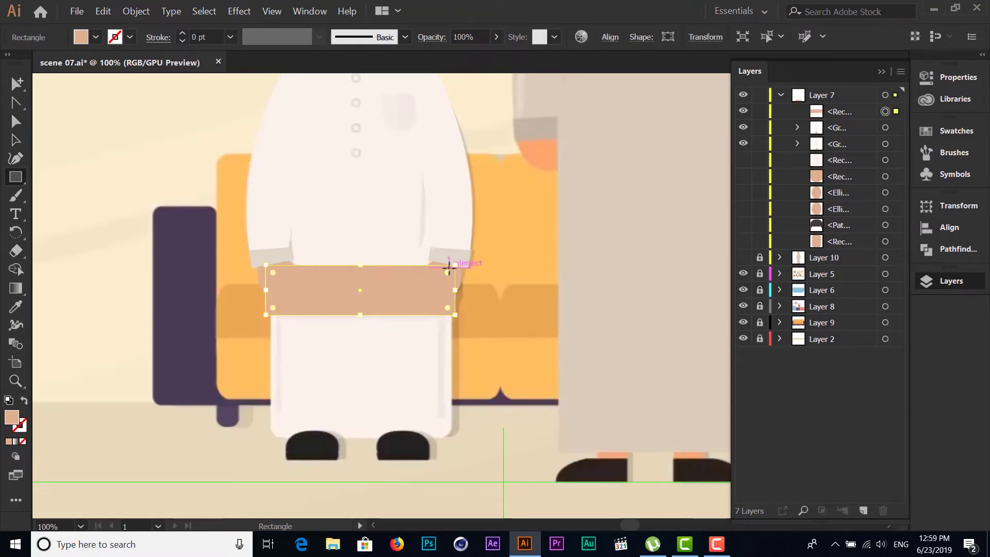
drag(447, 270, 353, 290)
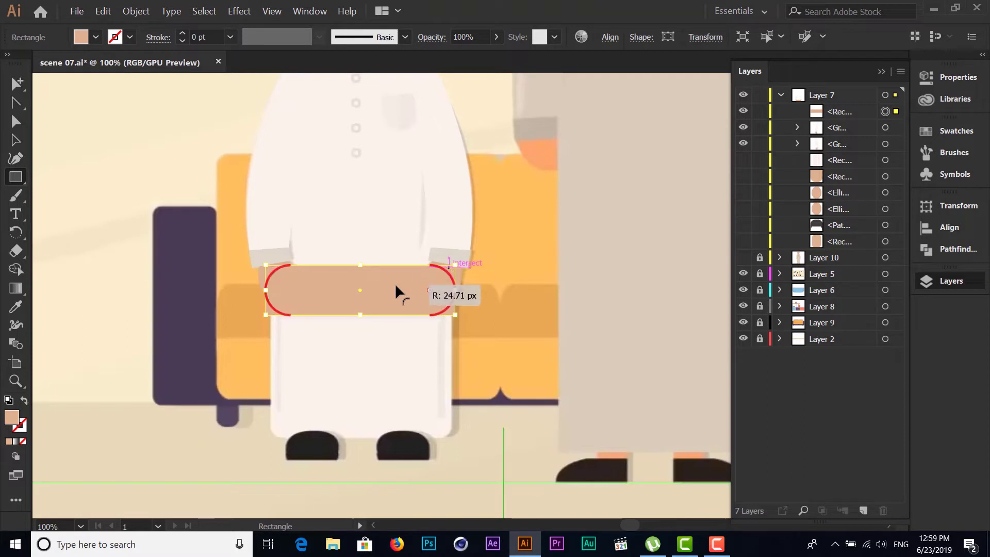
click(84, 39)
click(10, 61)
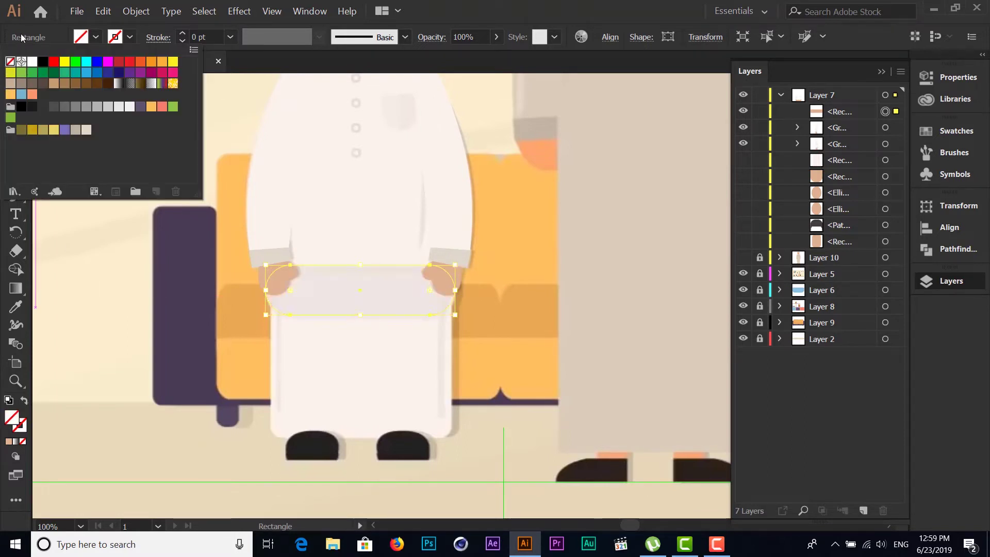
click(15, 307)
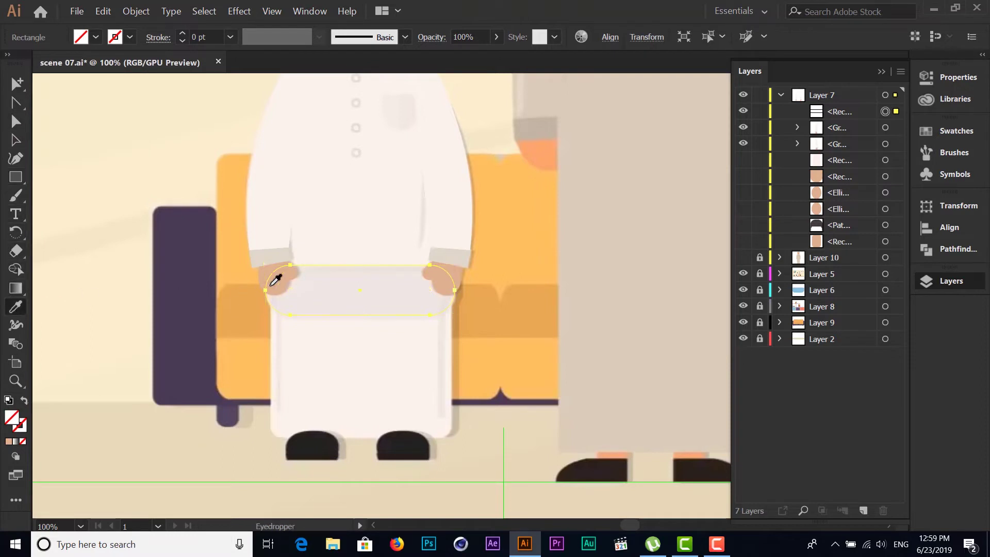
click(327, 283)
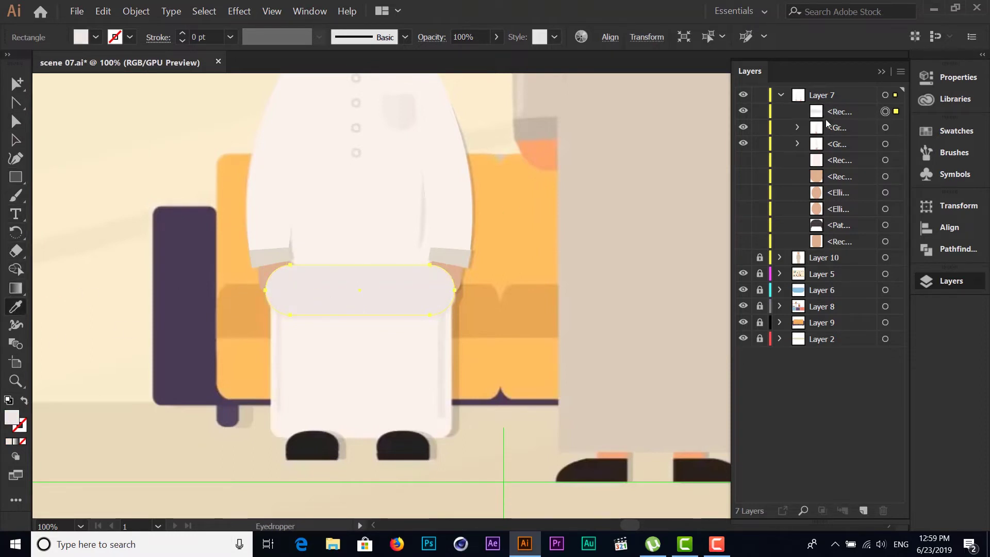
Stack the lap fold below both arm groups in the Layers panel
drag(849, 110, 856, 153)
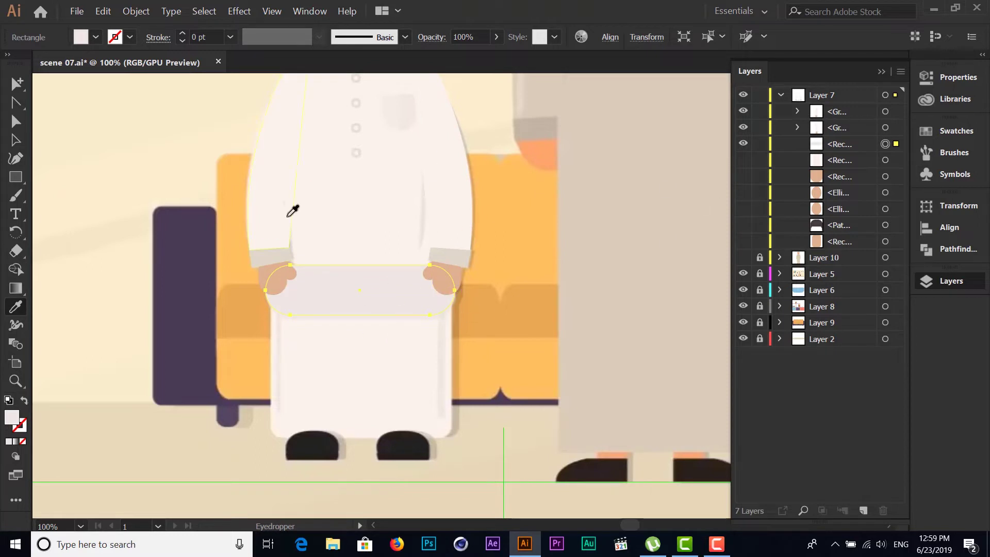
click(17, 138)
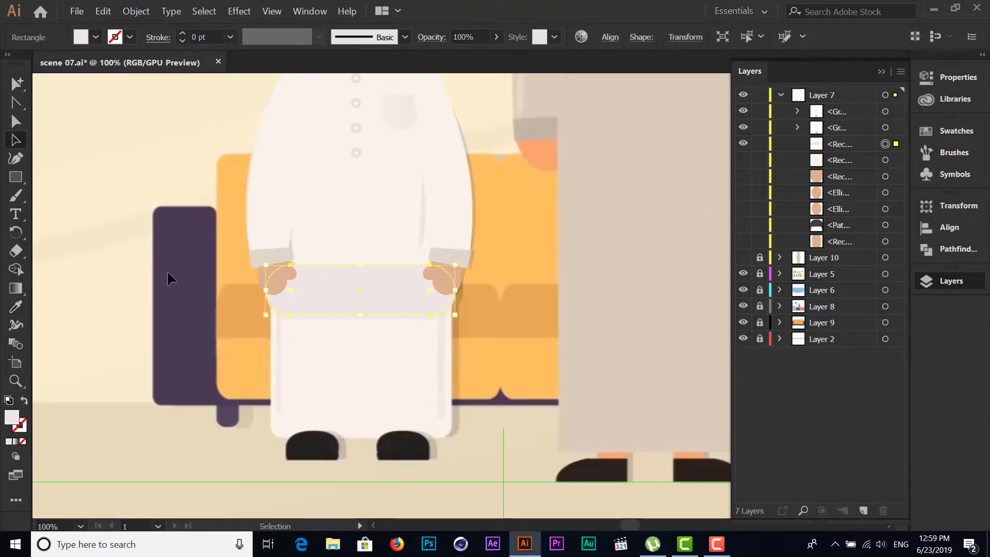
click(122, 185)
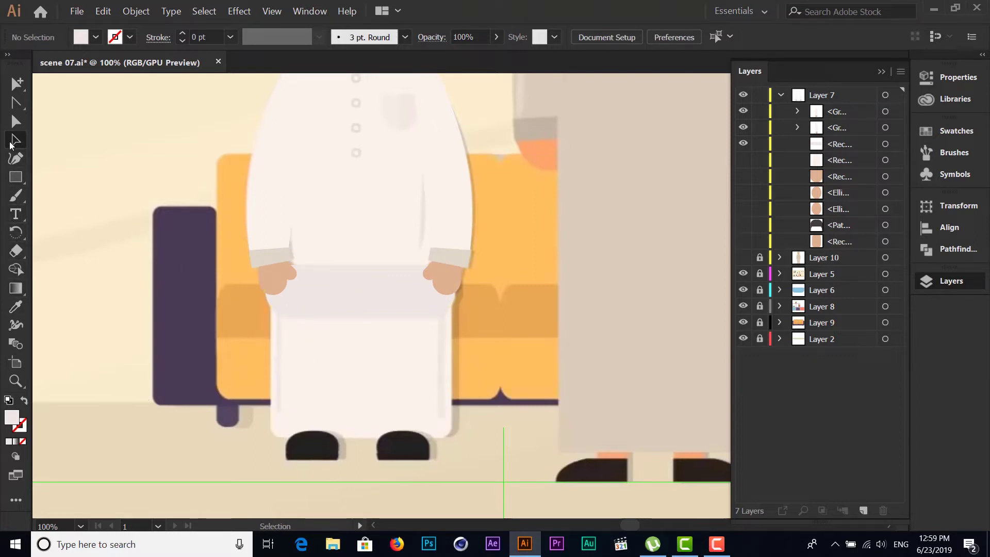
Draw a rounded lower-robe rectangle from the hands down toward the feet
click(11, 178)
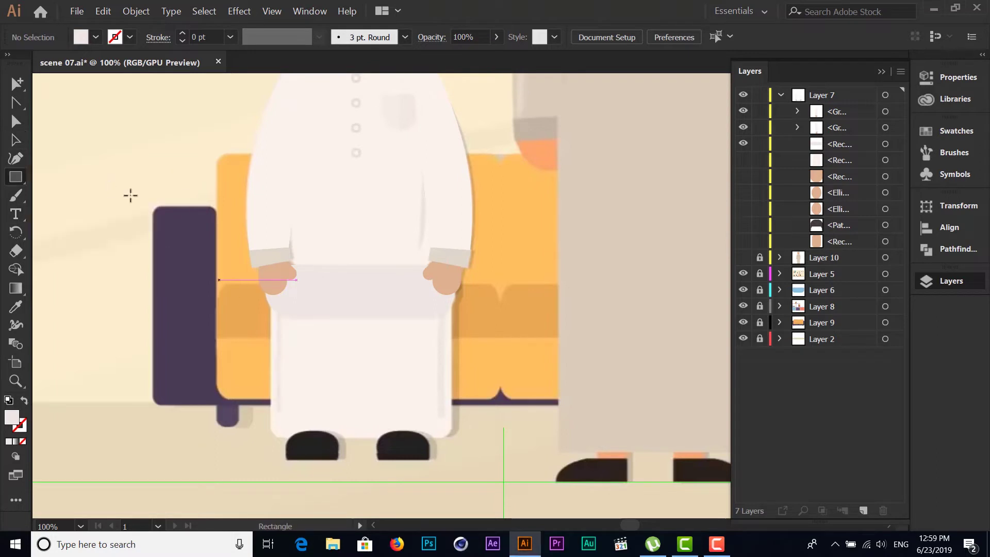
click(108, 181)
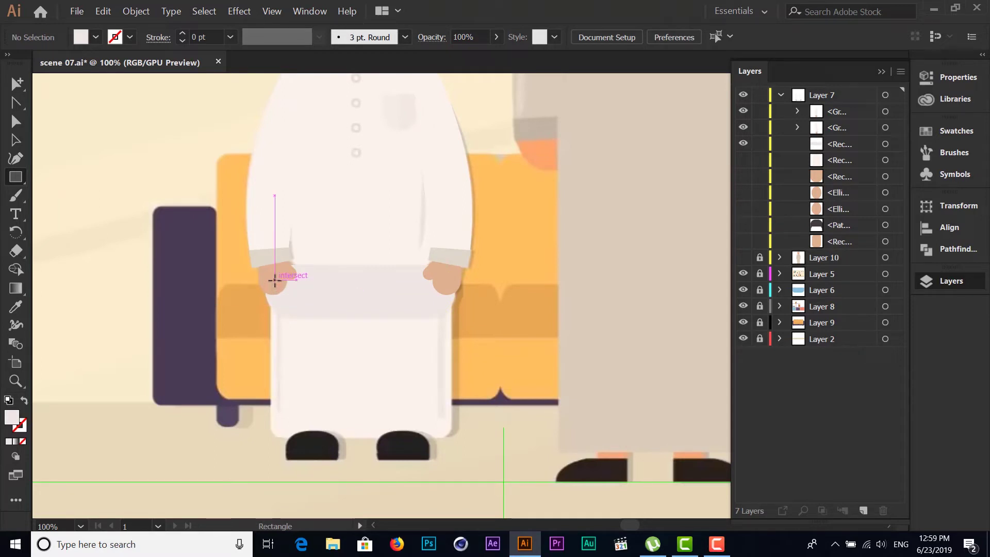
drag(275, 280, 444, 422)
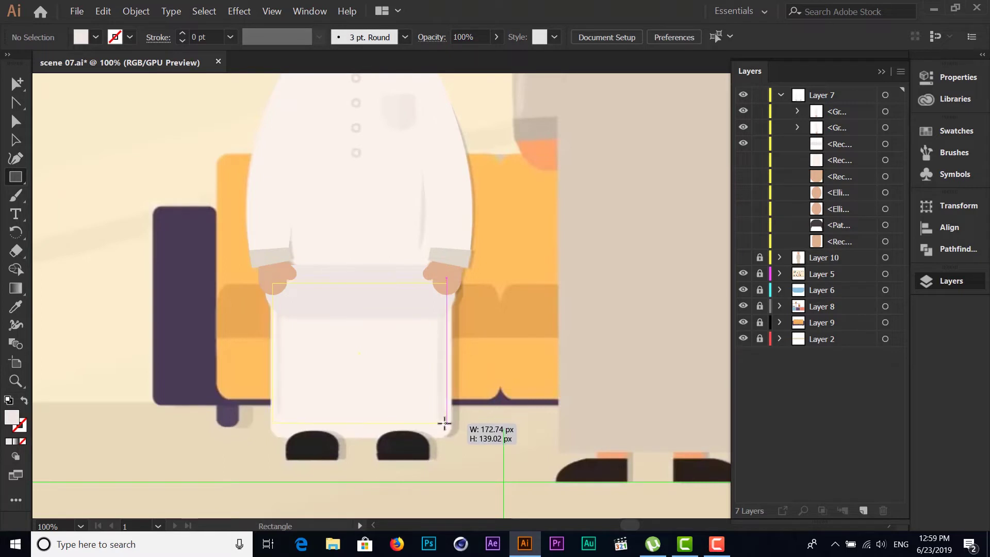
drag(444, 422, 453, 437)
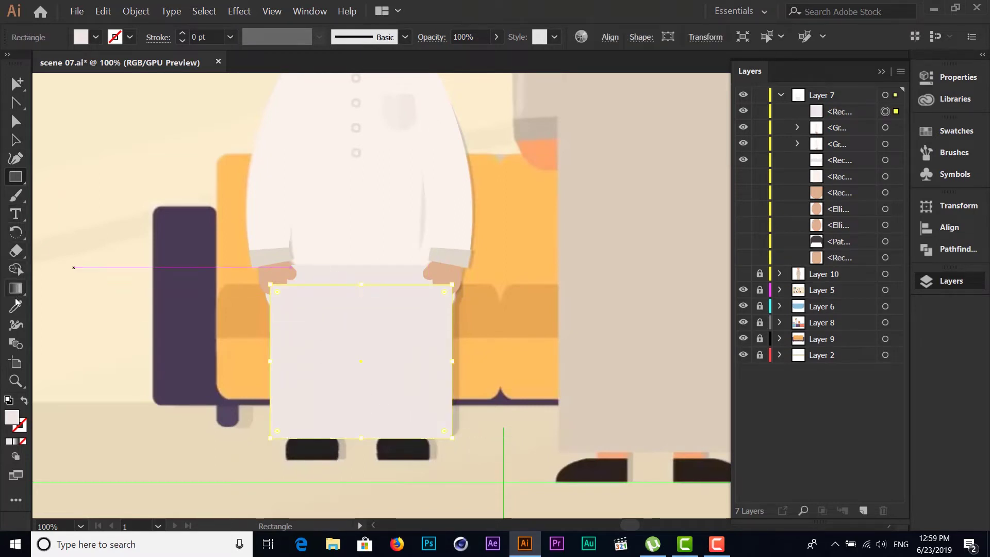
click(16, 138)
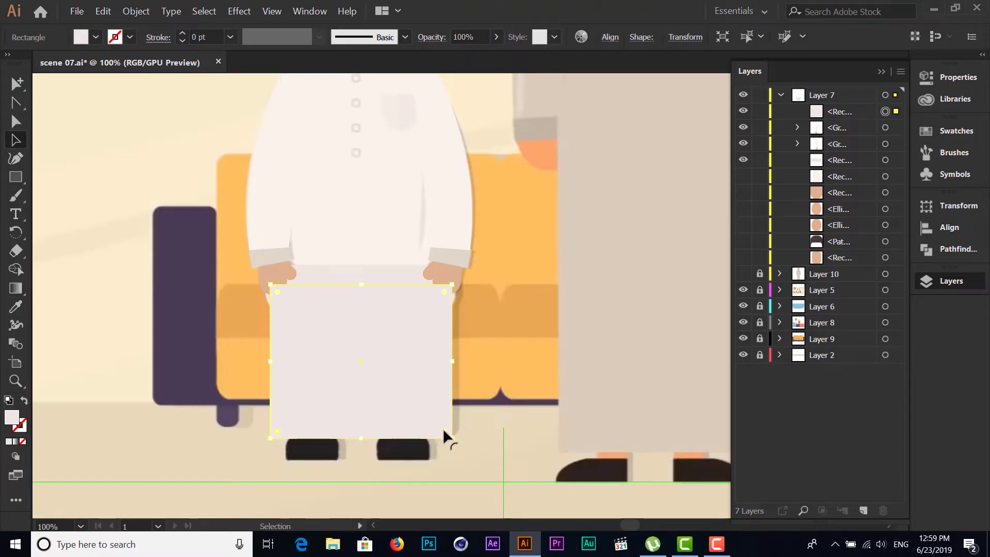
mouse_move(443, 428)
mouse_down()
mouse_move(429, 420)
mouse_move(437, 426)
mouse_up()
drag(436, 426, 441, 433)
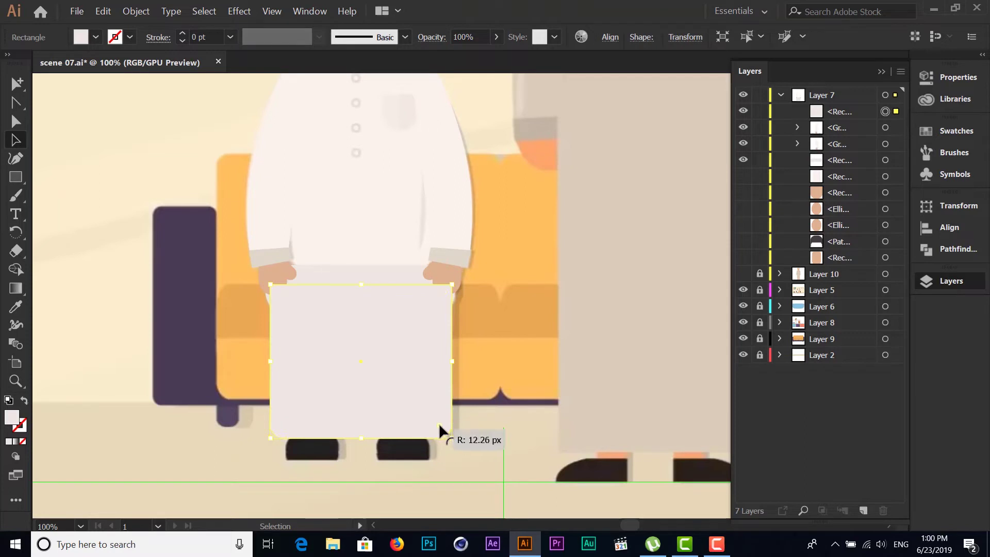
Fill the lower robe with the shirt's off-white and stack it beneath the hands and lap fold
click(15, 306)
click(359, 204)
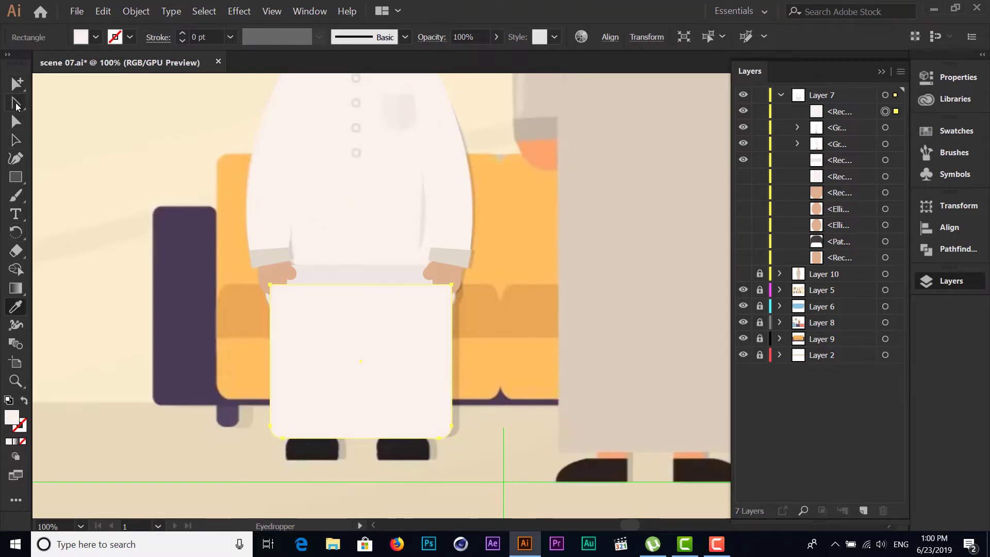
click(17, 137)
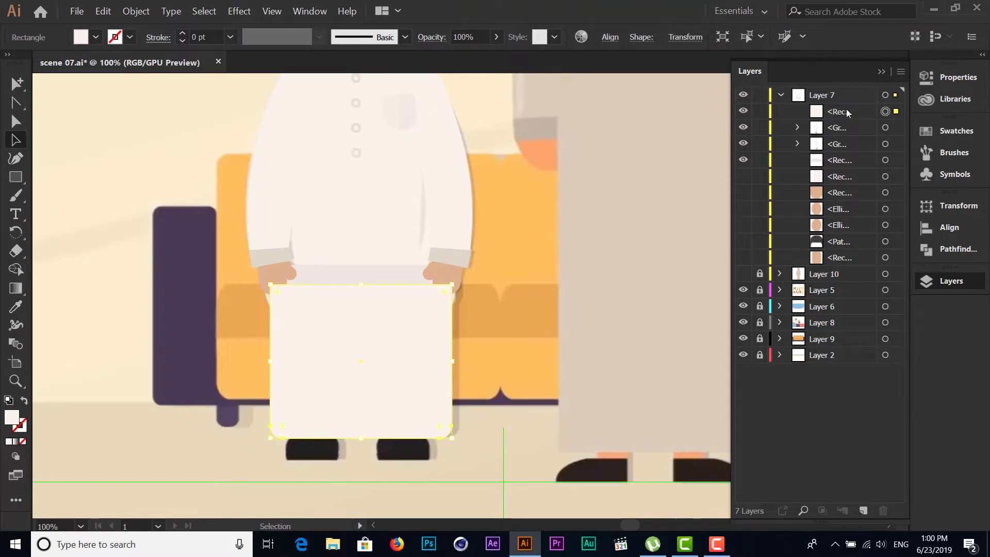
drag(845, 111, 845, 166)
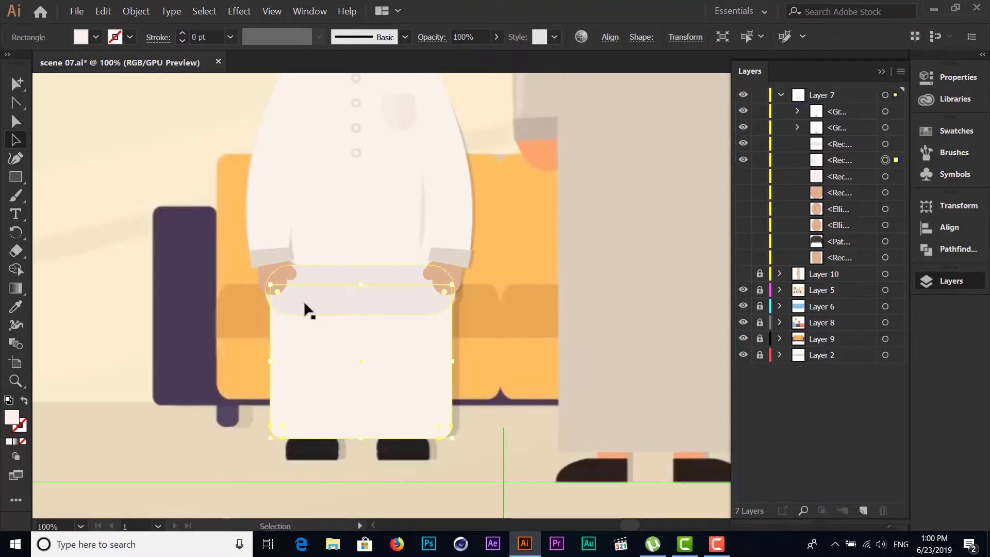
click(92, 182)
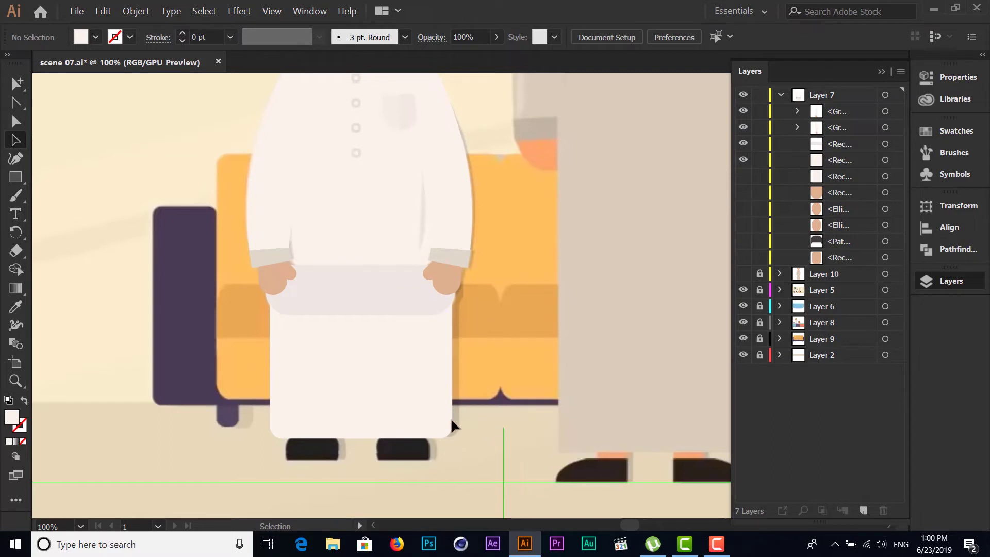
scroll(332, 252, down, 3)
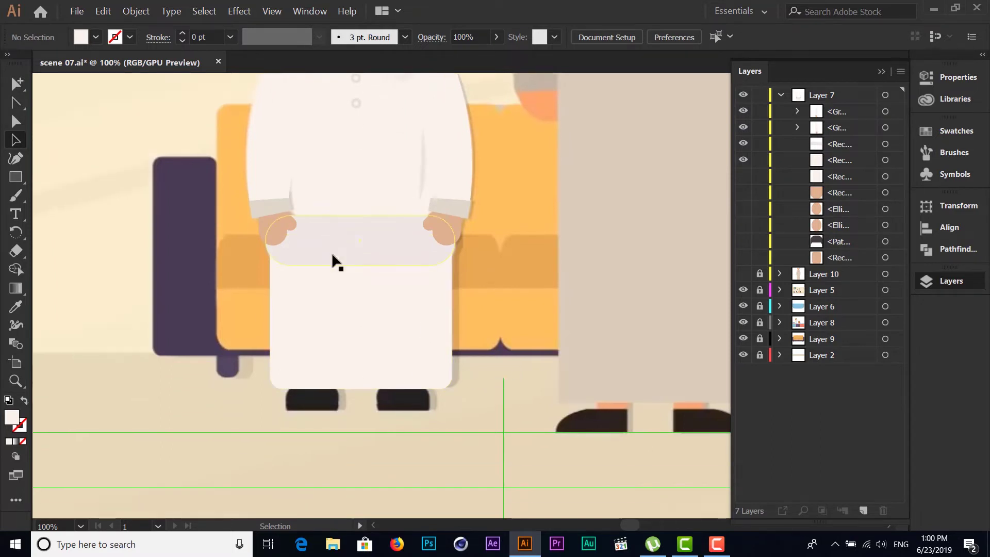
scroll(332, 252, down, 5)
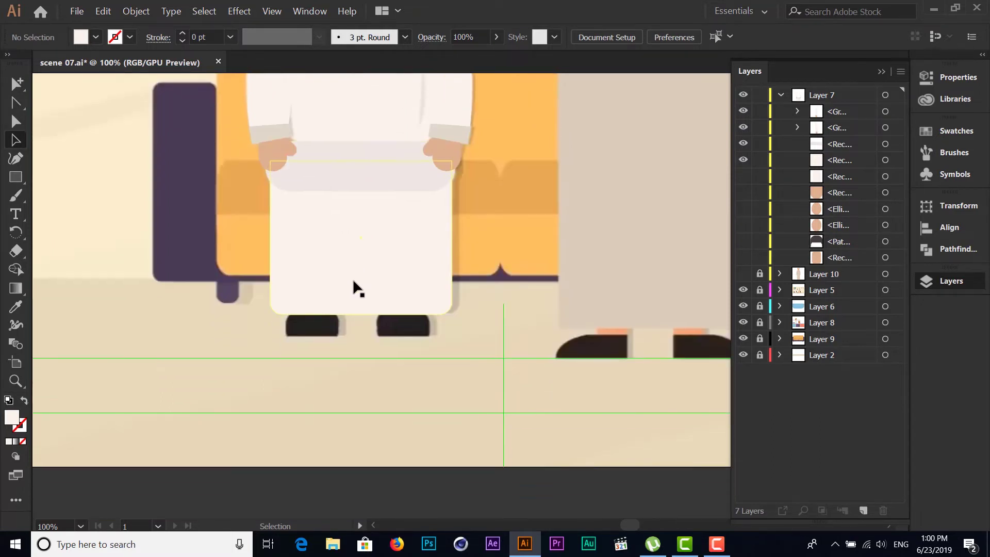
Draw a rectangle over the right shoe and round its top corners
click(16, 177)
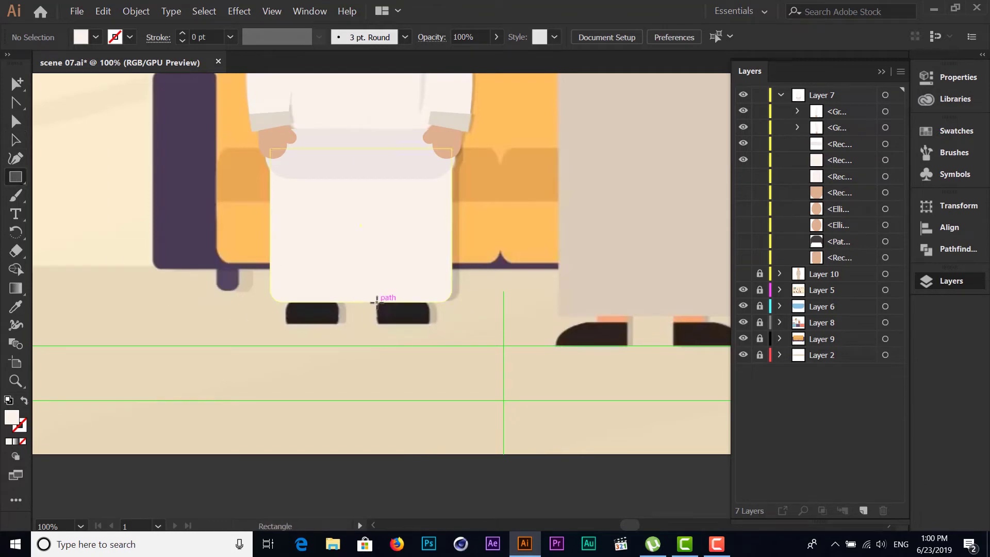
click(379, 302)
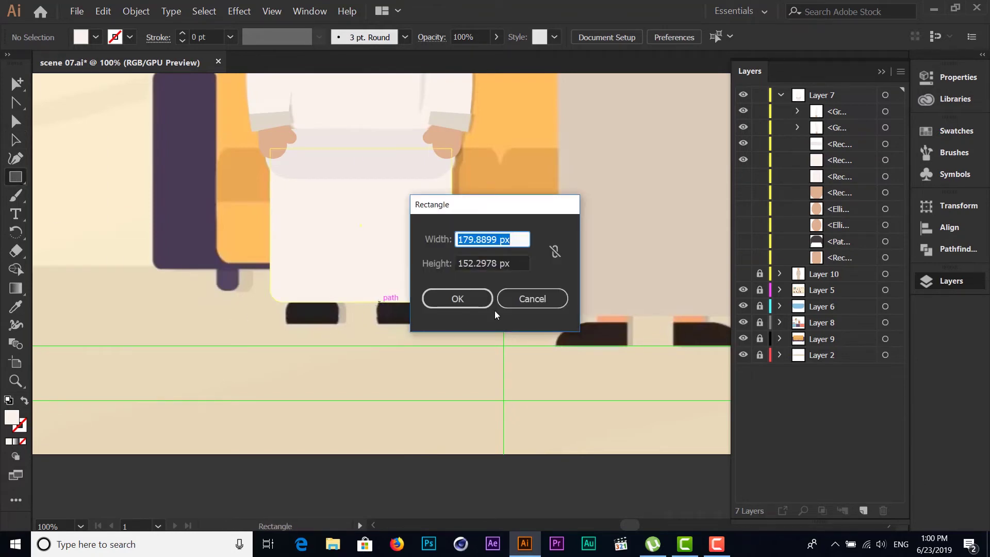
click(528, 296)
drag(378, 303, 428, 323)
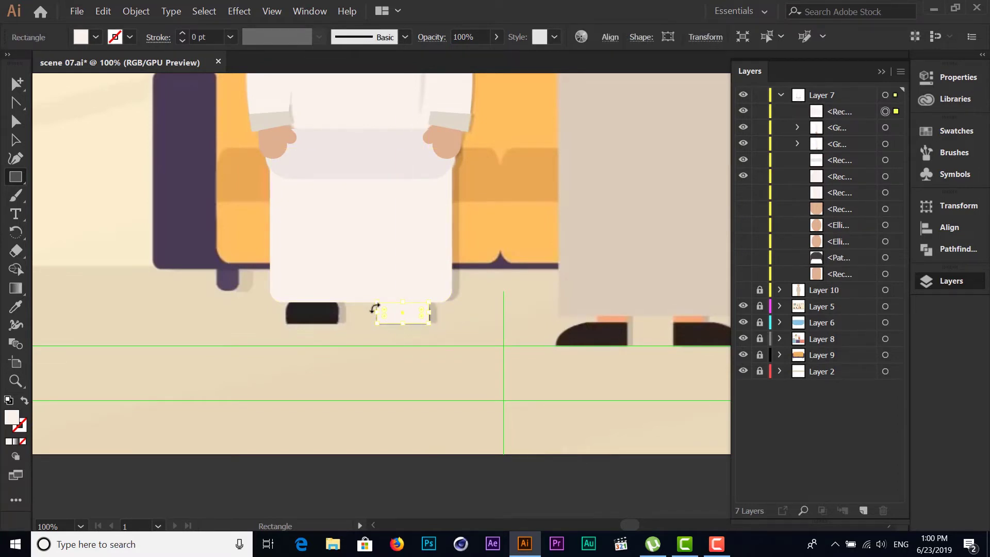
scroll(374, 308, up, 3)
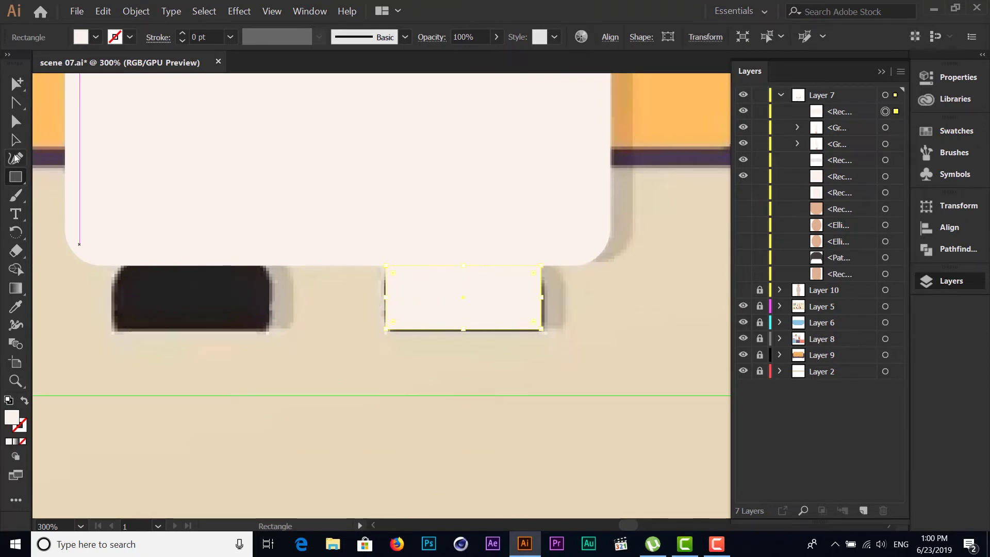
key(a)
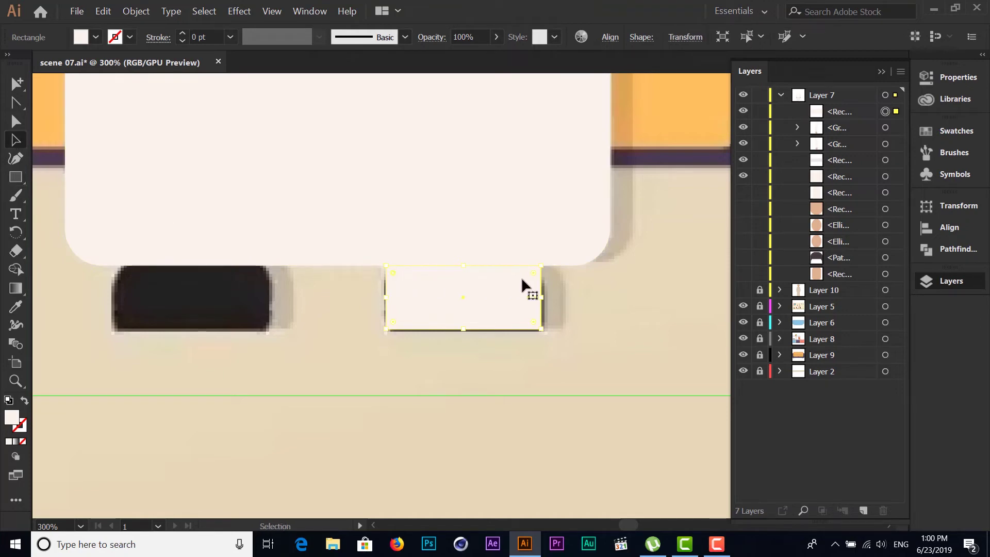
drag(532, 273, 521, 278)
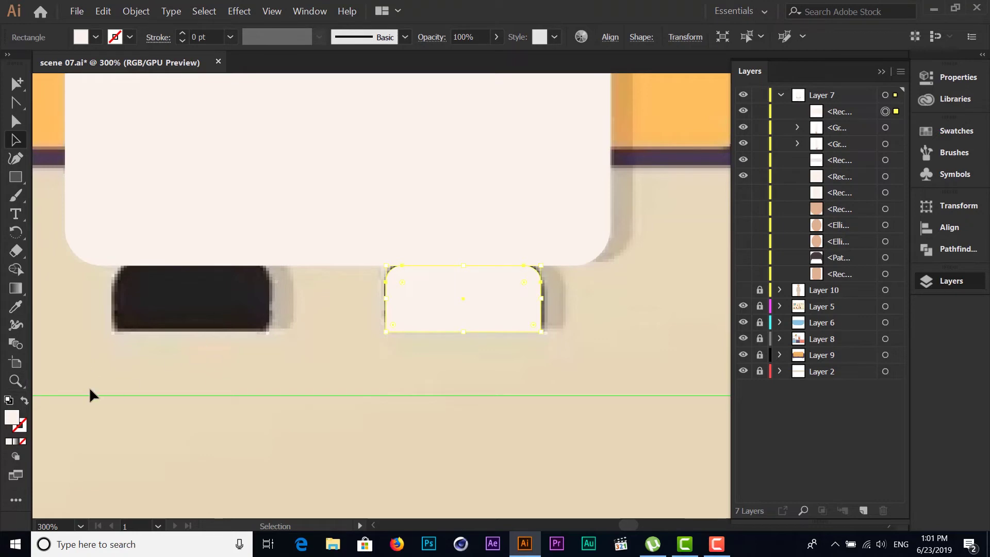
Fill the shoe rectangle with the left shoe's dark brown
click(19, 312)
click(160, 306)
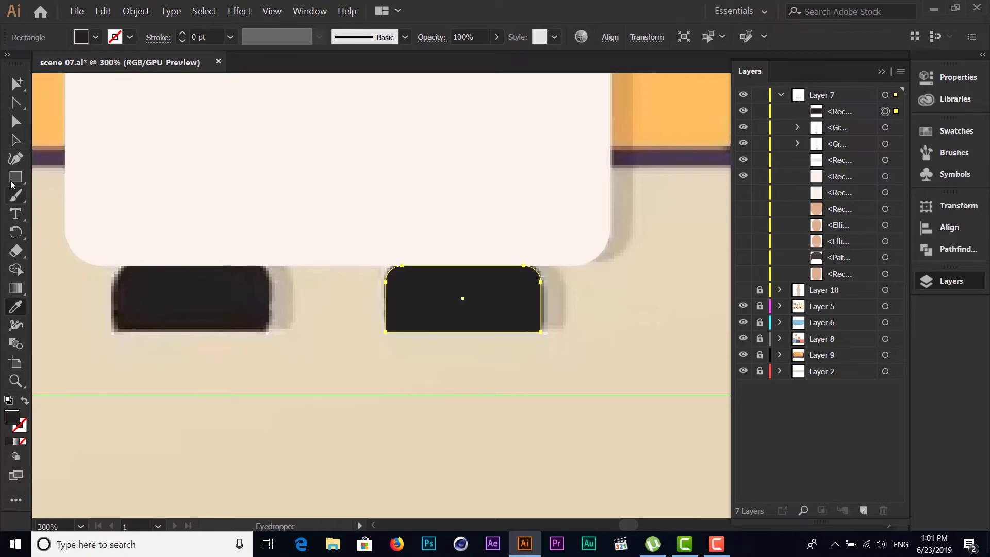
click(20, 138)
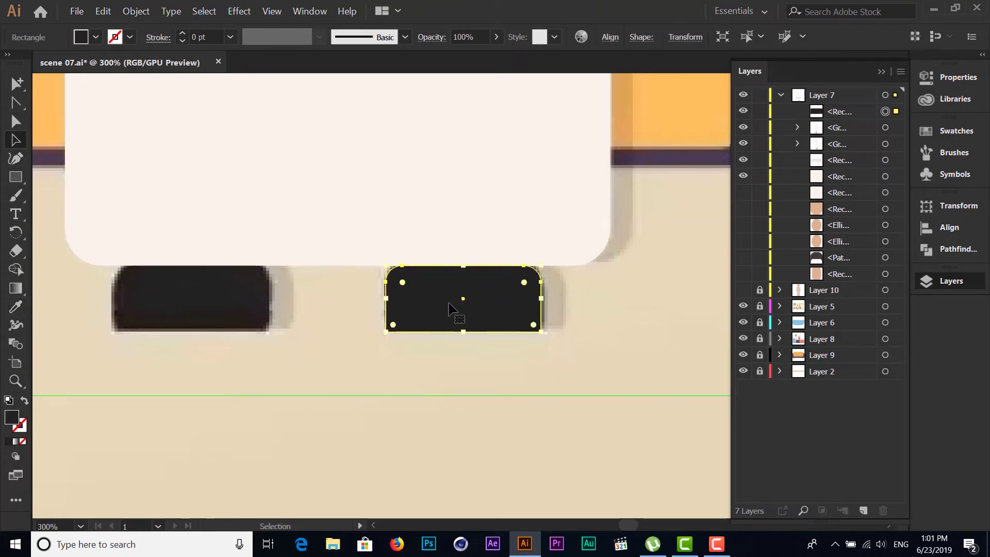
Alt-drag a copy of the shoe over the left shoe, then zoom back to 100%
drag(455, 311, 390, 319)
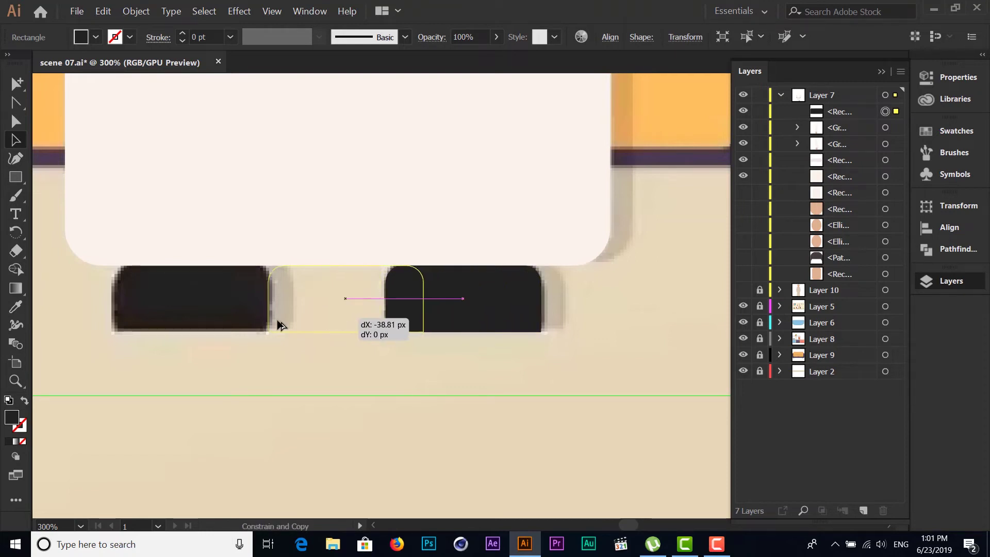
drag(390, 319, 186, 326)
click(192, 336)
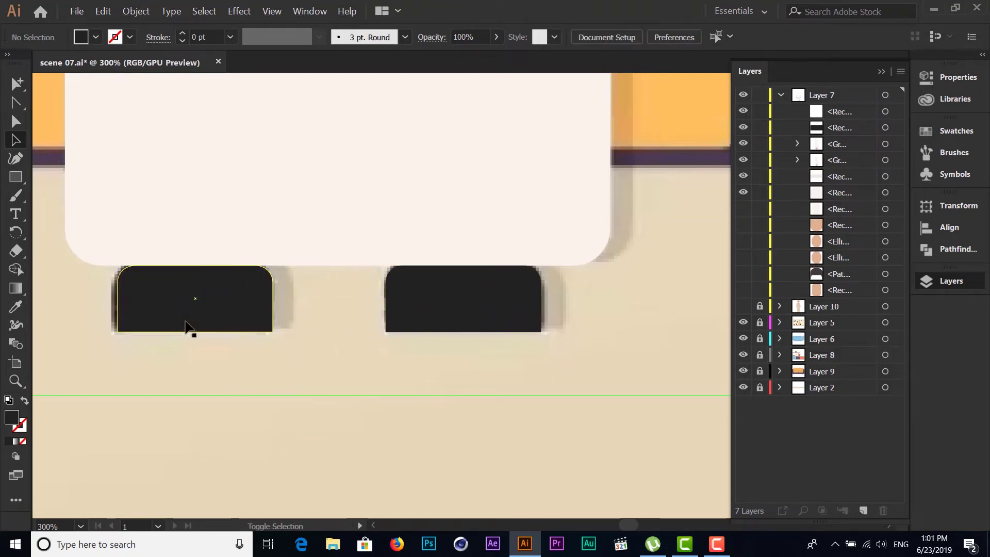
click(252, 332)
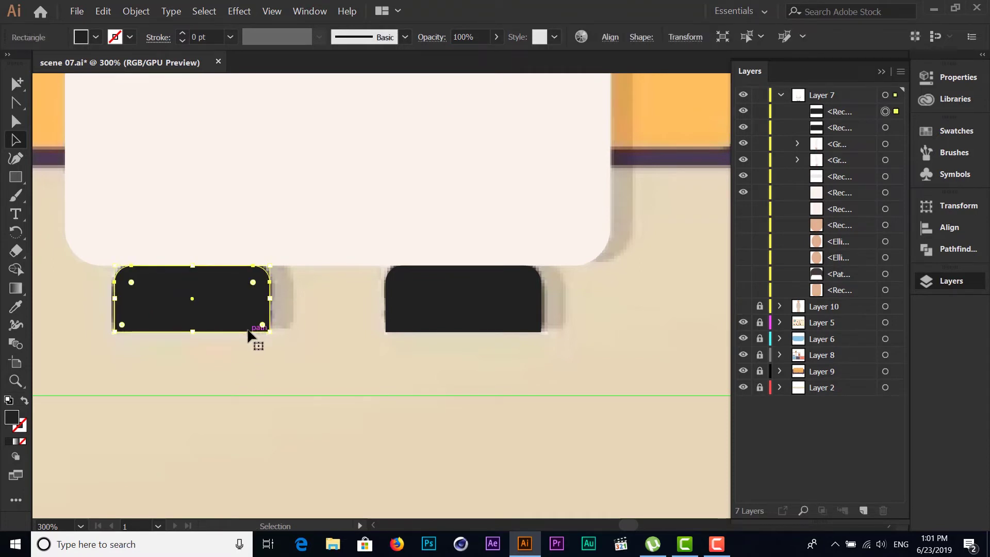
click(285, 373)
scroll(320, 381, up, 3)
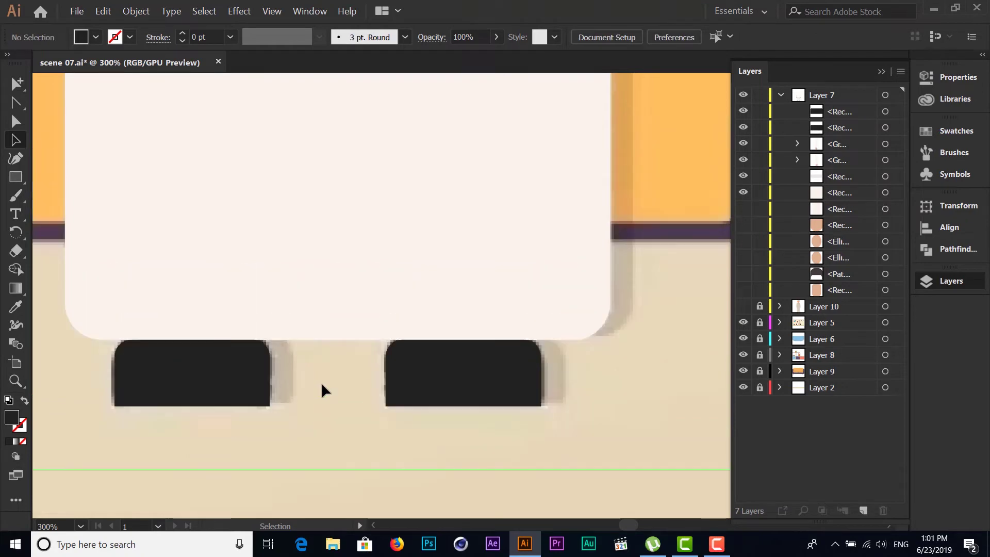
key(ctrl+1)
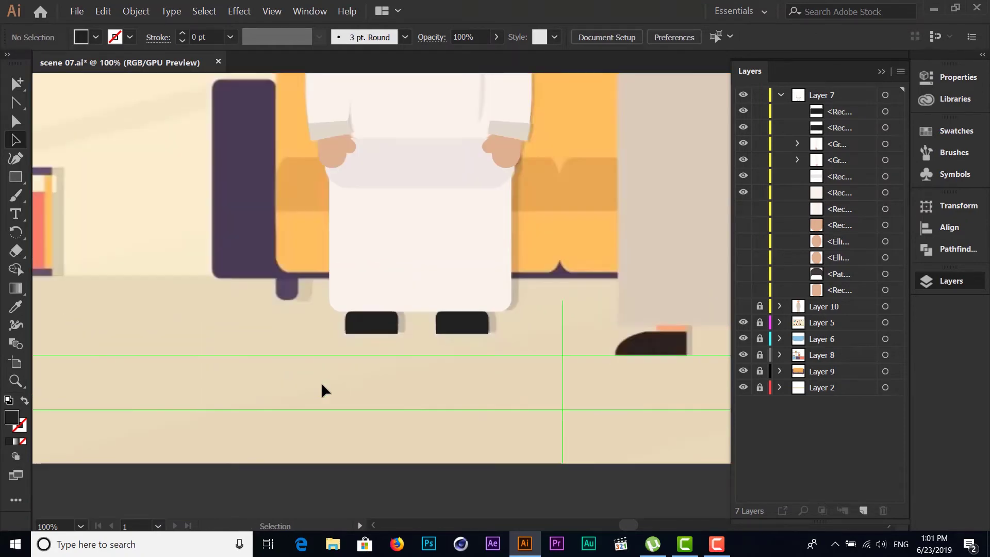
Hide Layer 5's original artwork and show only the boy's rebuilt shapes
scroll(368, 377, up, 5)
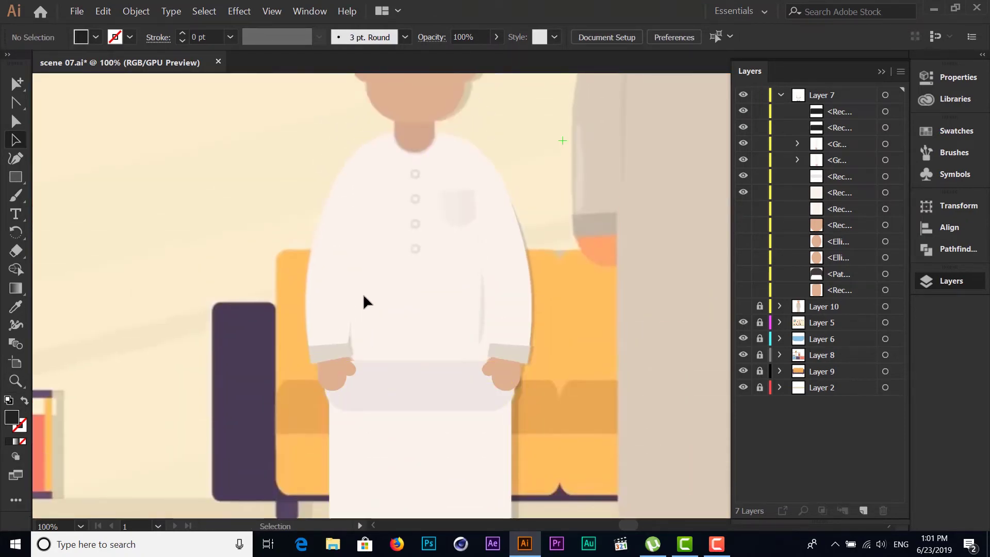
key(ctrl+minus)
key(ctrl+minus)
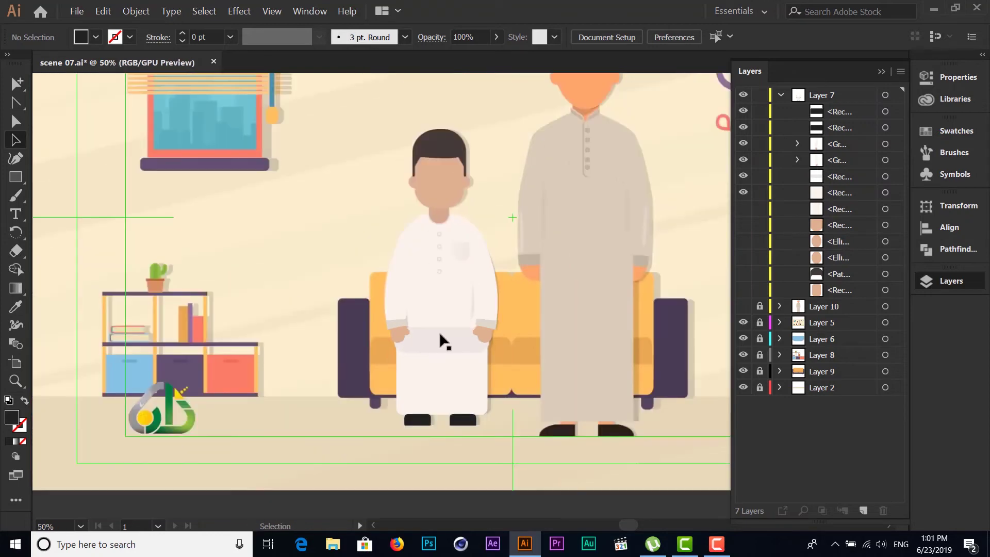
scroll(415, 304, up, 1)
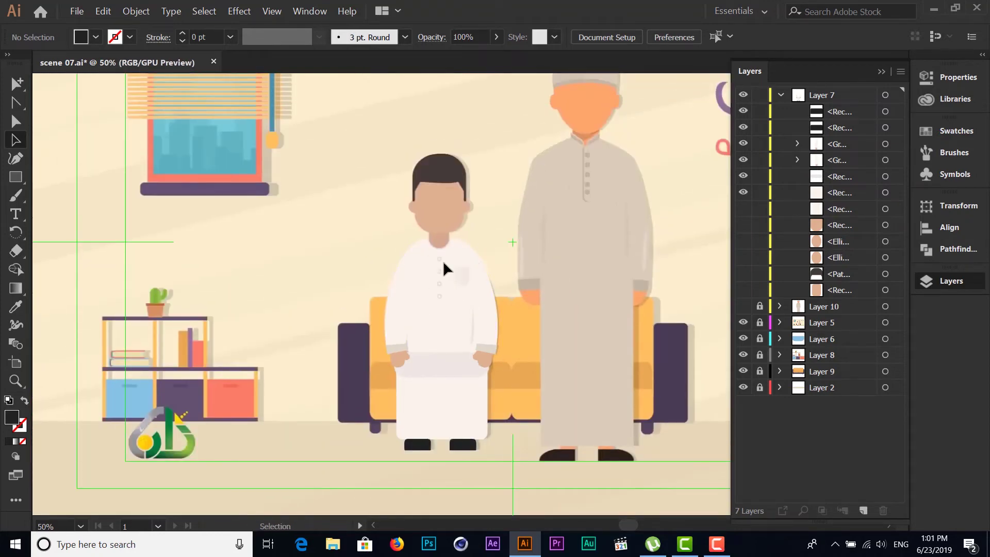
click(743, 324)
click(743, 323)
click(743, 324)
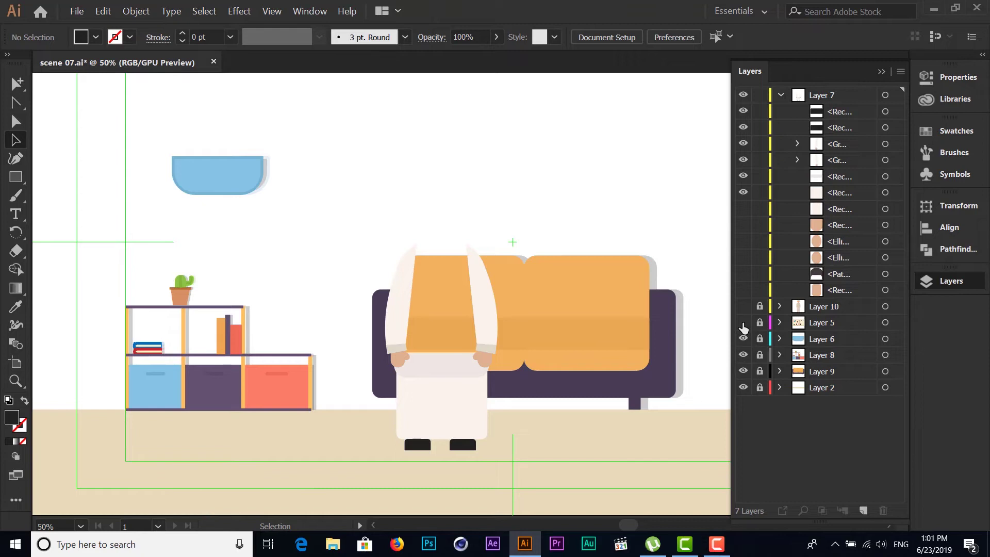
click(743, 209)
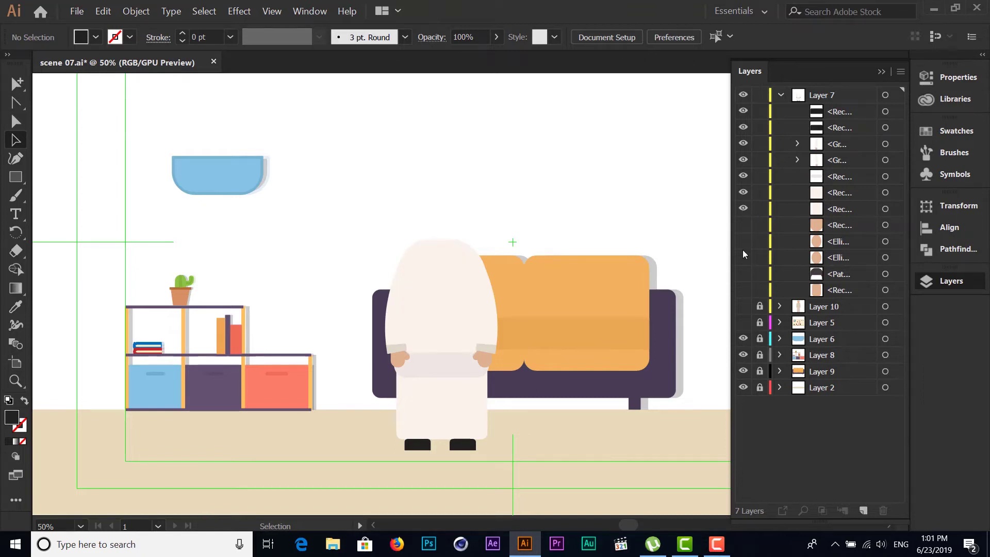
drag(743, 225, 745, 293)
Move both shoe rectangles to the bottom of Layer 7
click(799, 144)
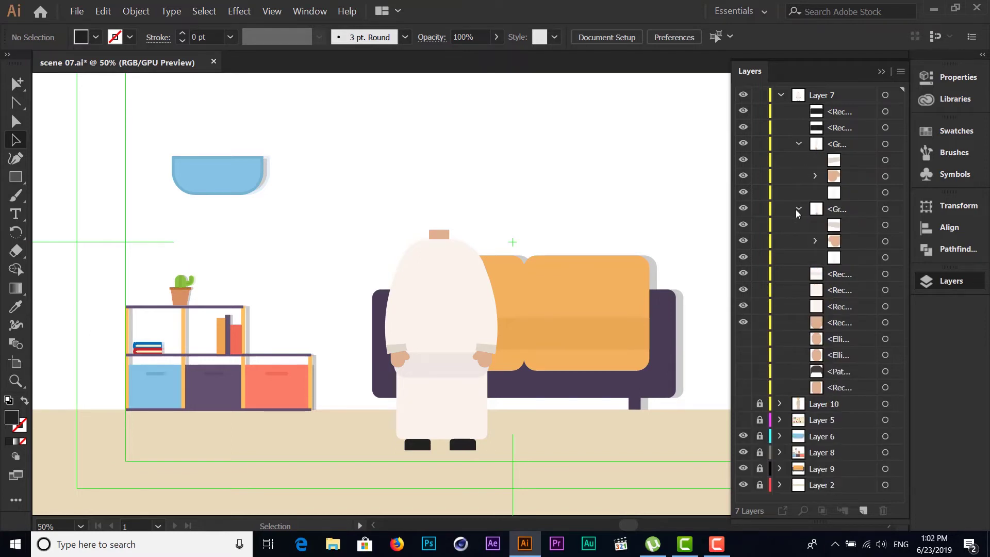
click(797, 144)
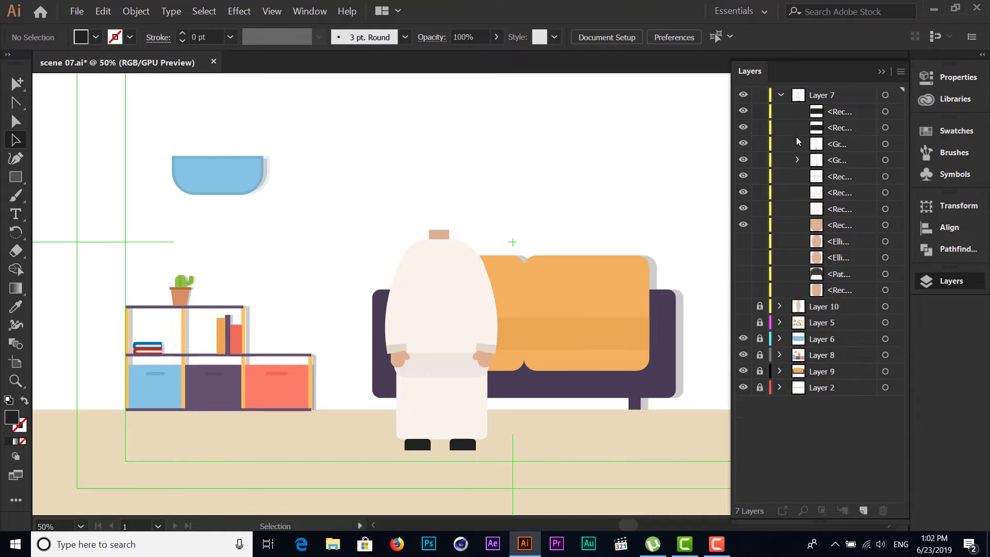
click(841, 114)
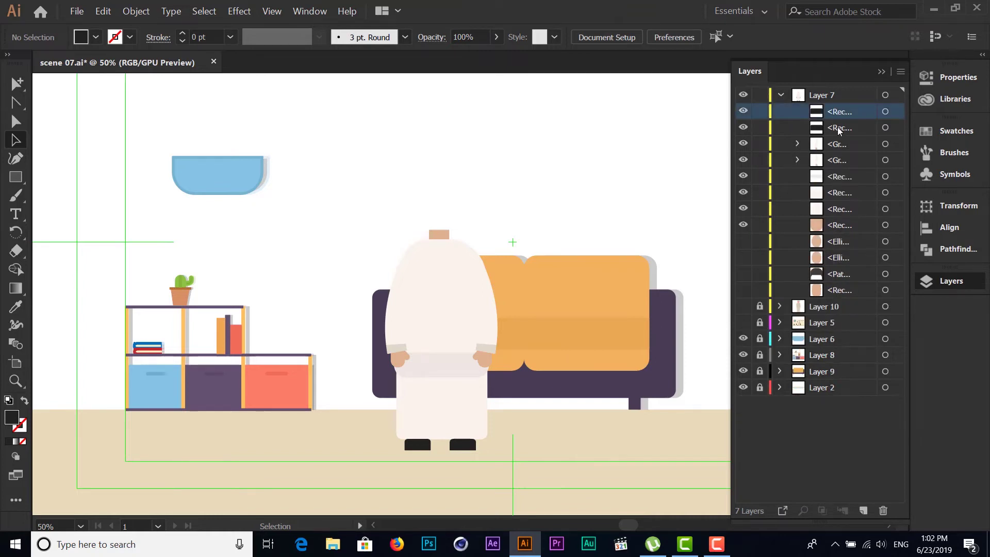
shift+click(840, 129)
drag(838, 129, 851, 297)
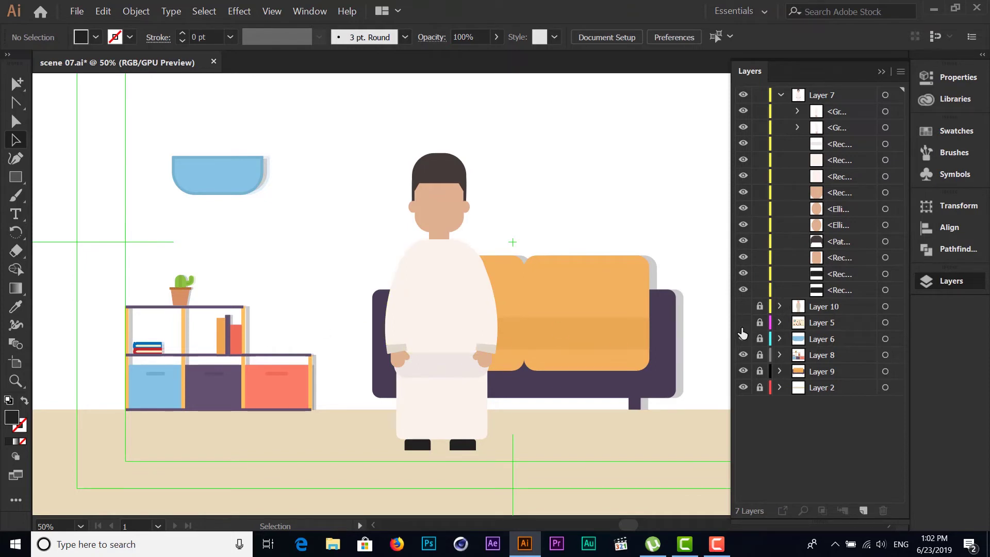
Hide Layer 10 and the boy's Layer 7 shapes, leaving only the sofa room
click(743, 307)
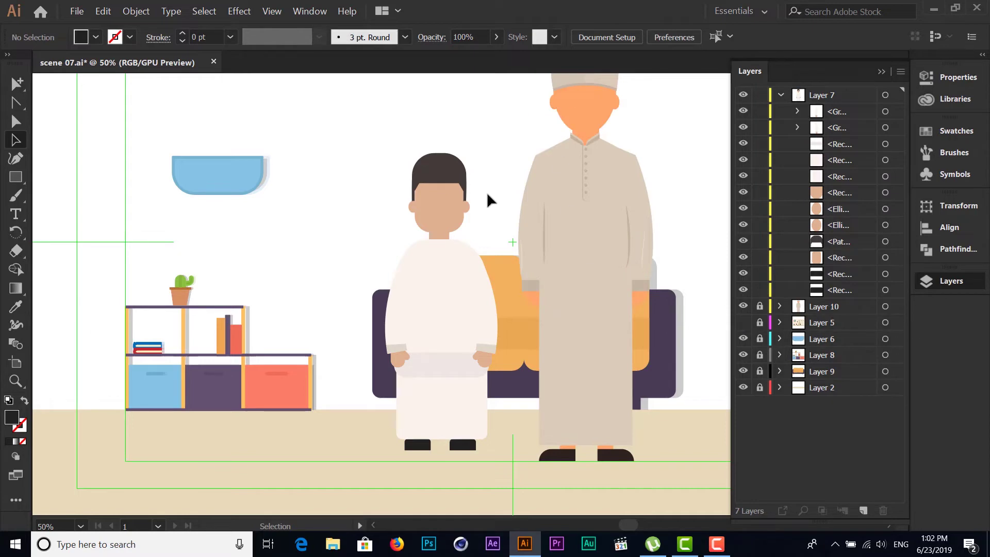
scroll(605, 242, up, 1)
scroll(605, 242, down, 1)
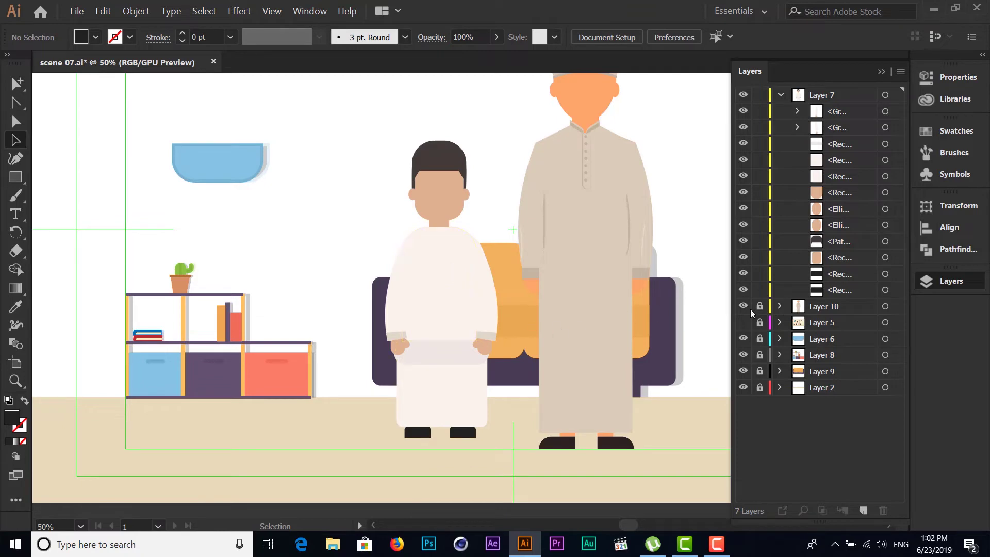
drag(744, 311, 740, 111)
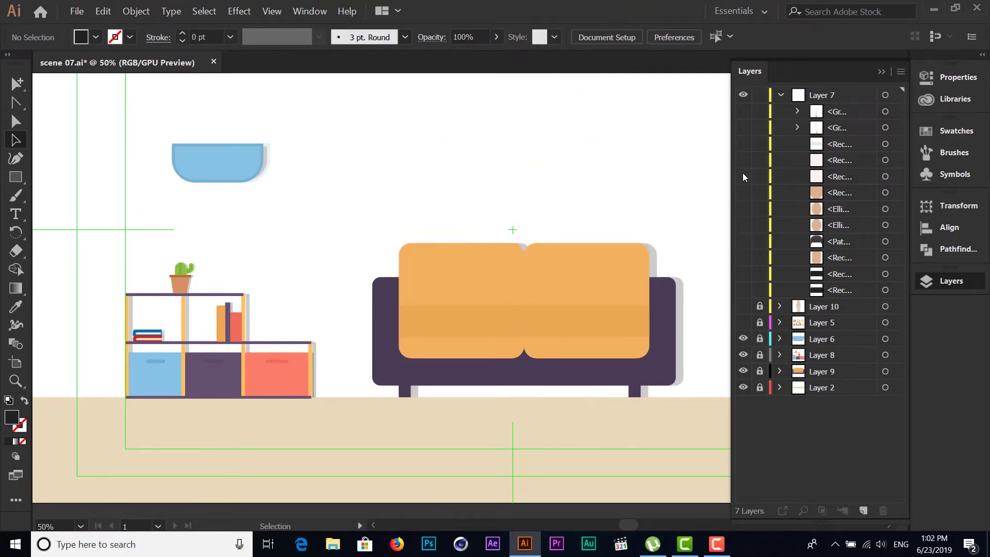
Show Layer 5's room scene again and zoom in on the boy's chest
click(743, 322)
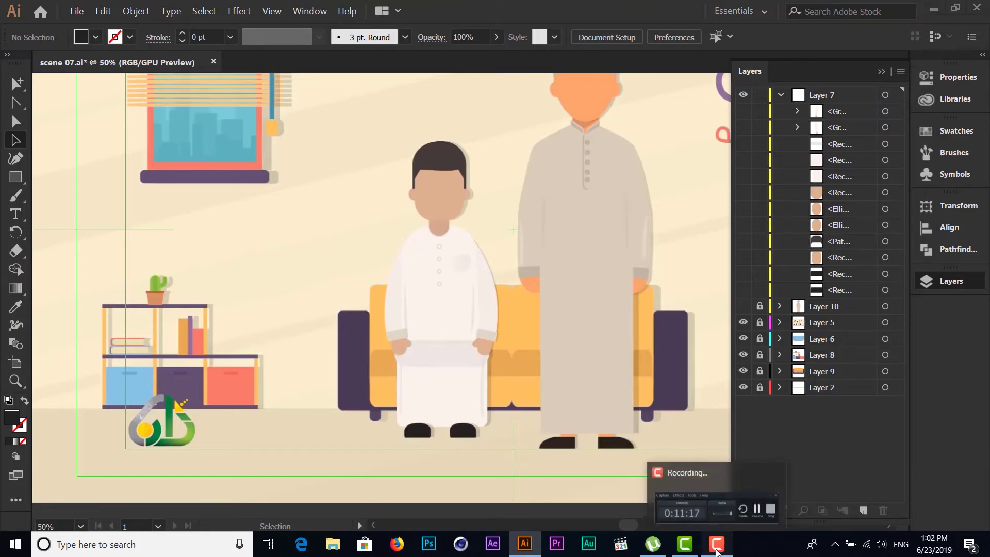
click(717, 544)
click(403, 307)
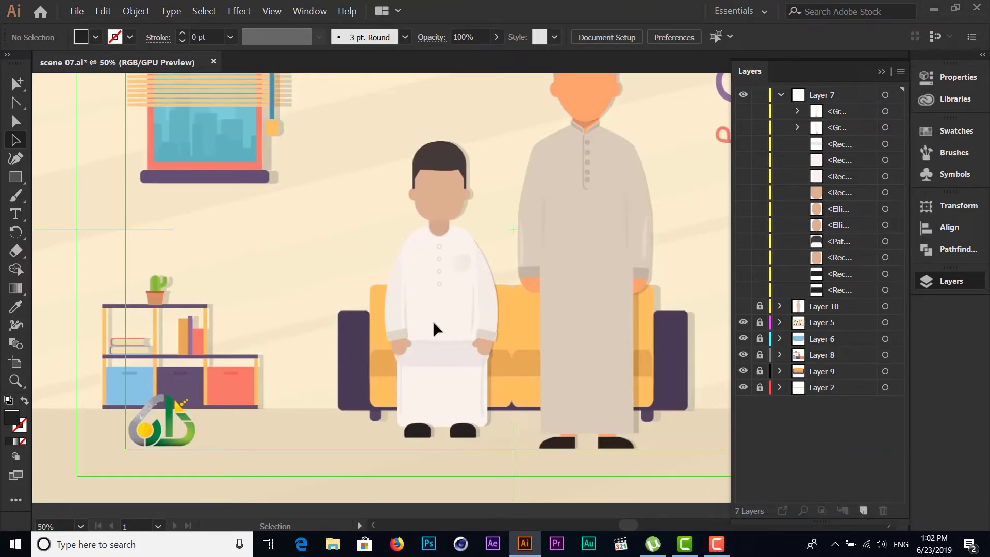
key(ctrl+equal)
key(ctrl+equal)
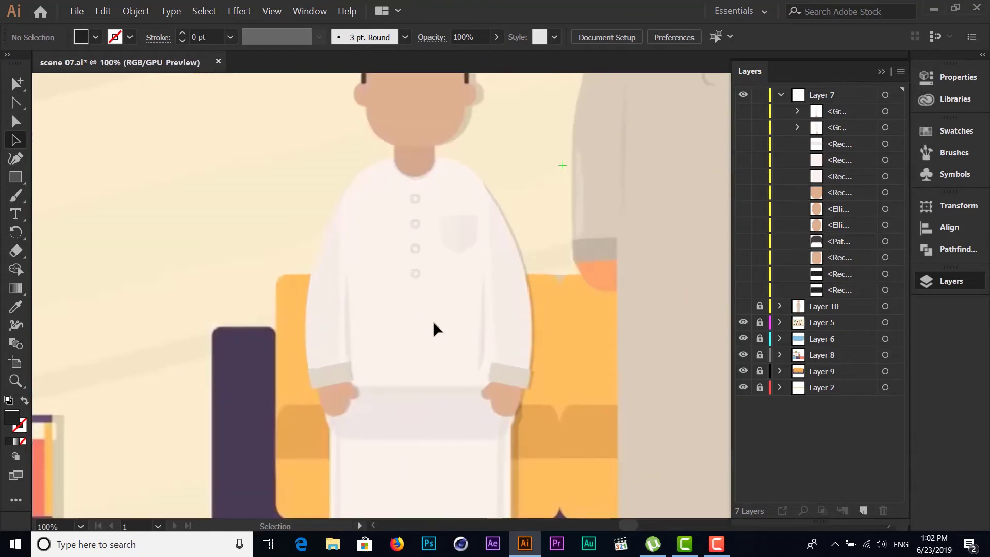
scroll(373, 335, up, 2)
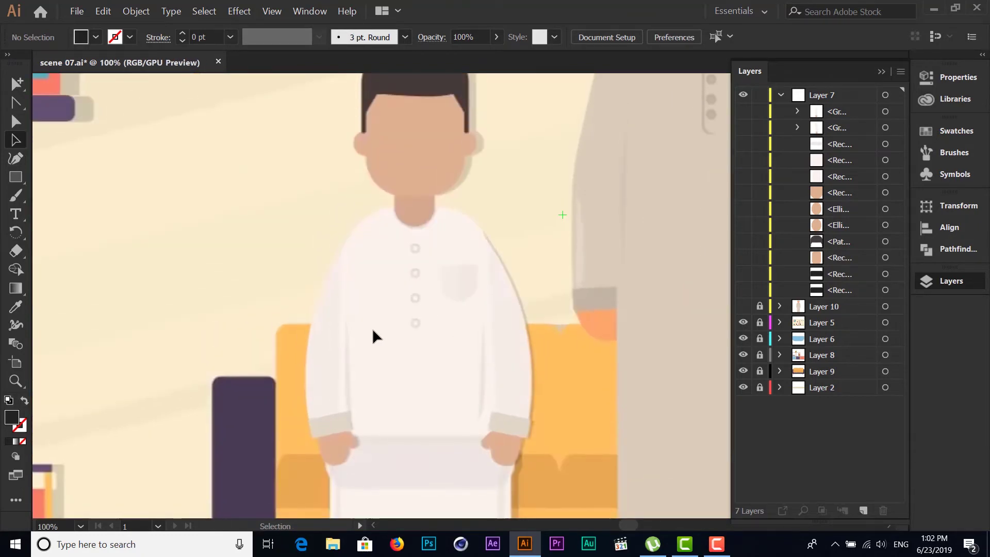
key(ctrl+equal)
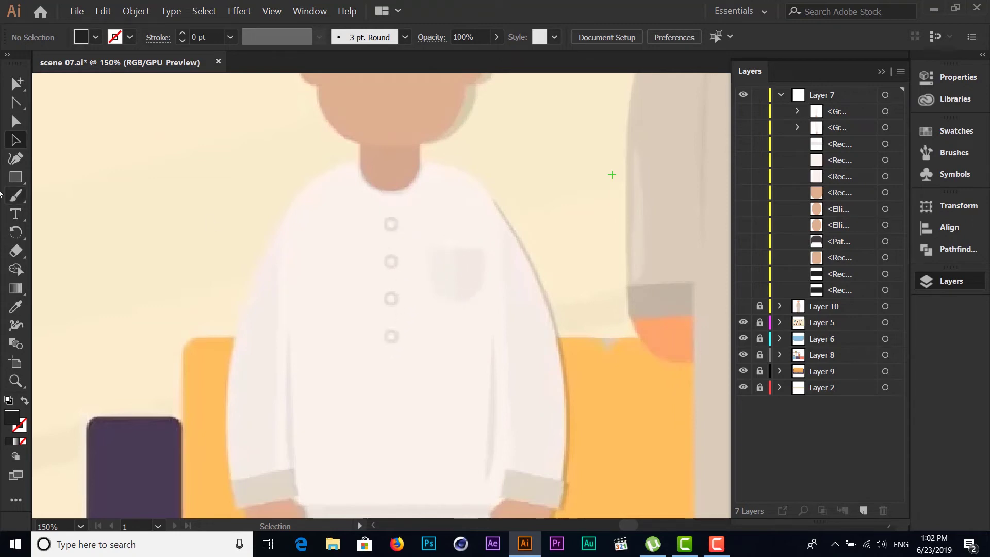
Draw a rectangle over the chest pocket and round its bottom corners
click(16, 178)
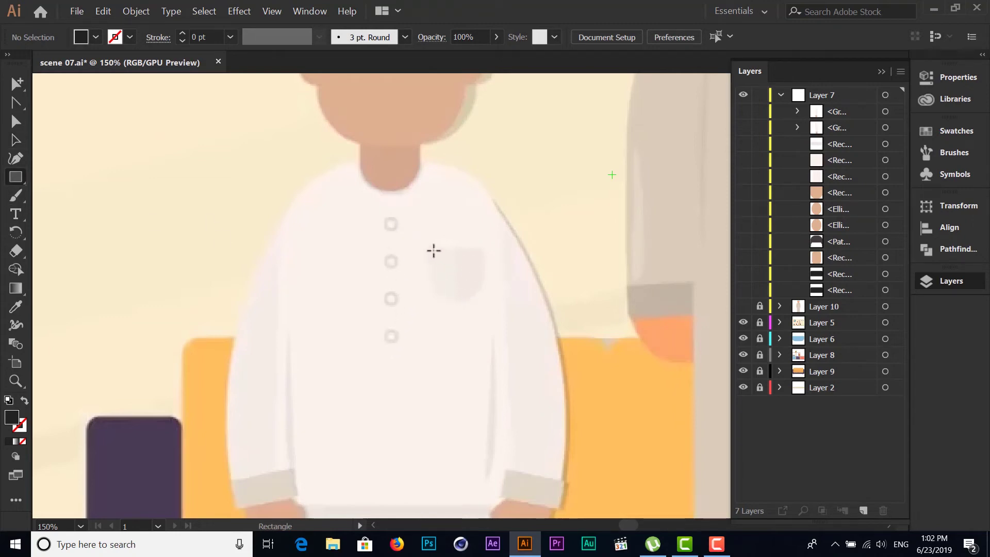
mouse_move(429, 251)
mouse_down()
mouse_move(468, 262)
mouse_move(486, 302)
mouse_up()
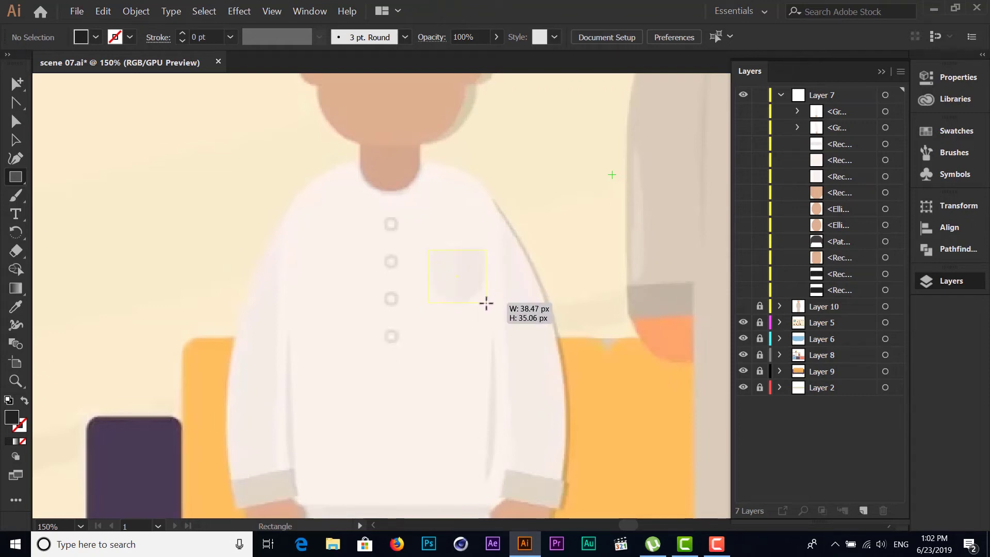
drag(486, 302, 486, 303)
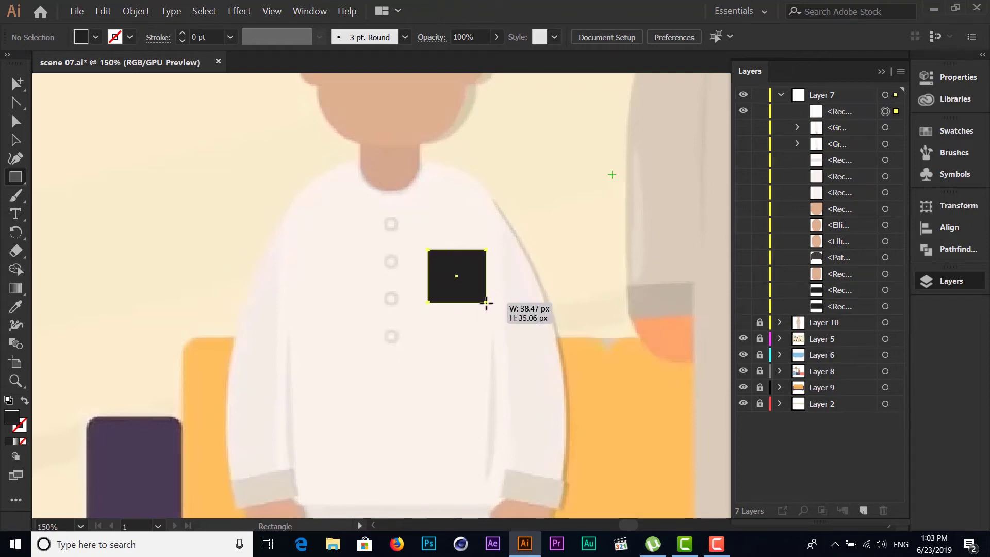
click(16, 139)
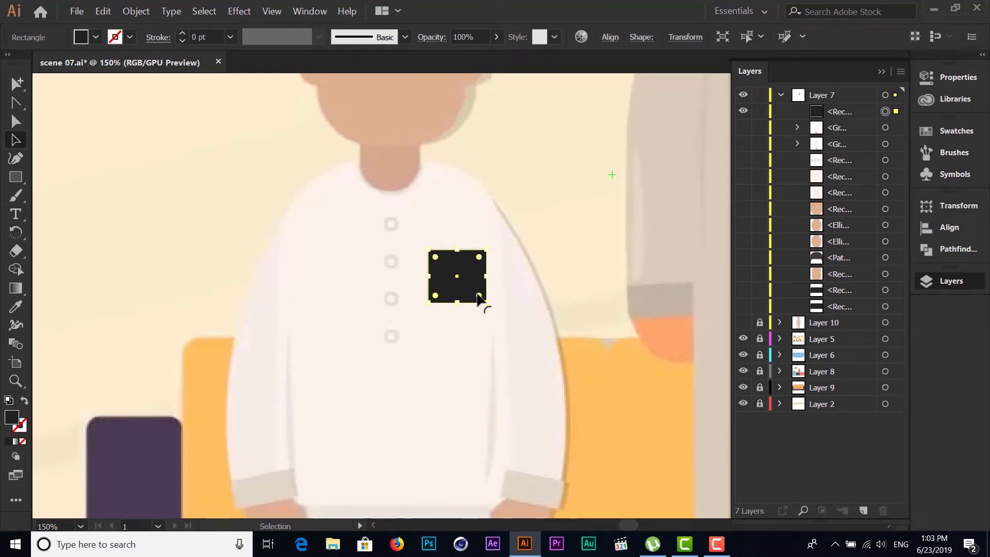
drag(480, 299, 447, 249)
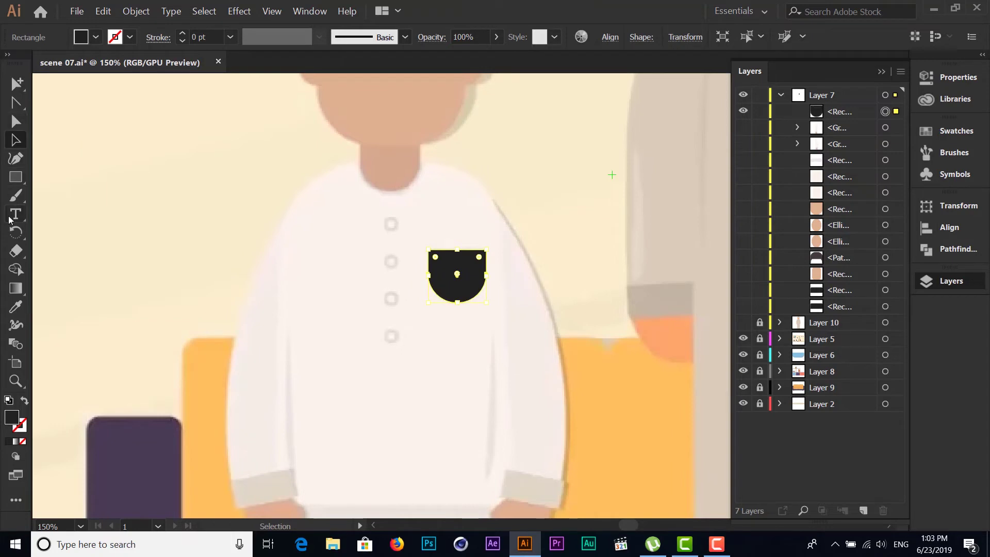
Fill the rounded pocket with the light robe colour using the Eyedropper
click(96, 37)
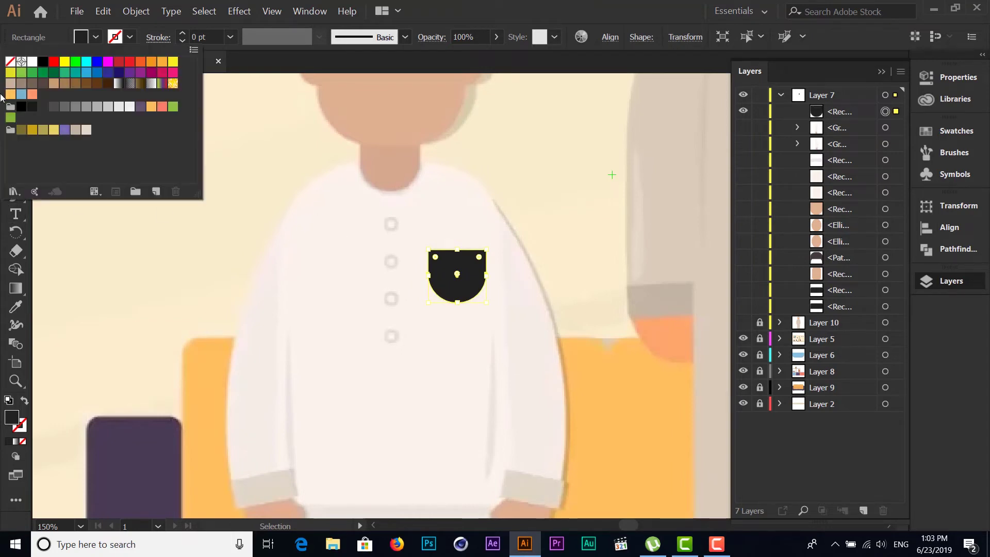
click(10, 61)
click(14, 305)
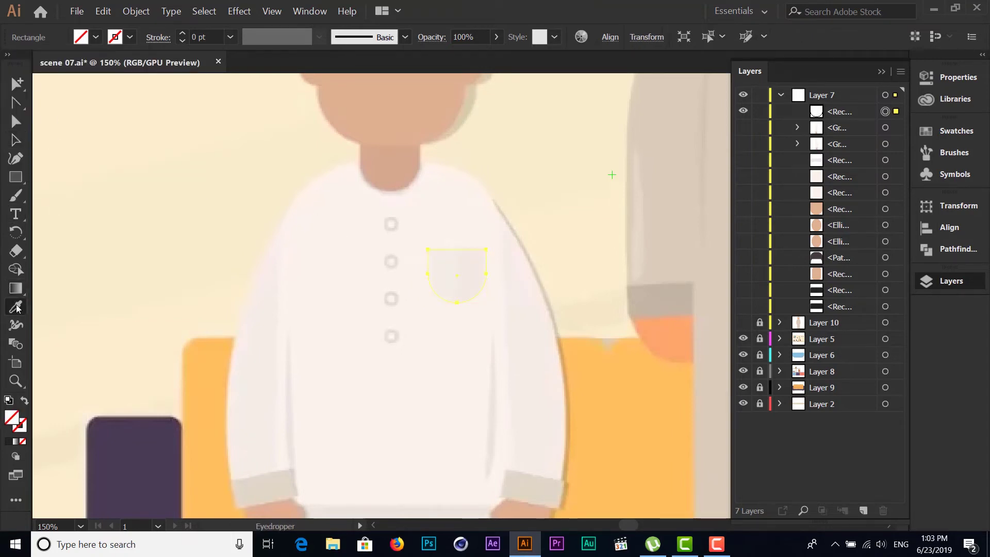
click(386, 281)
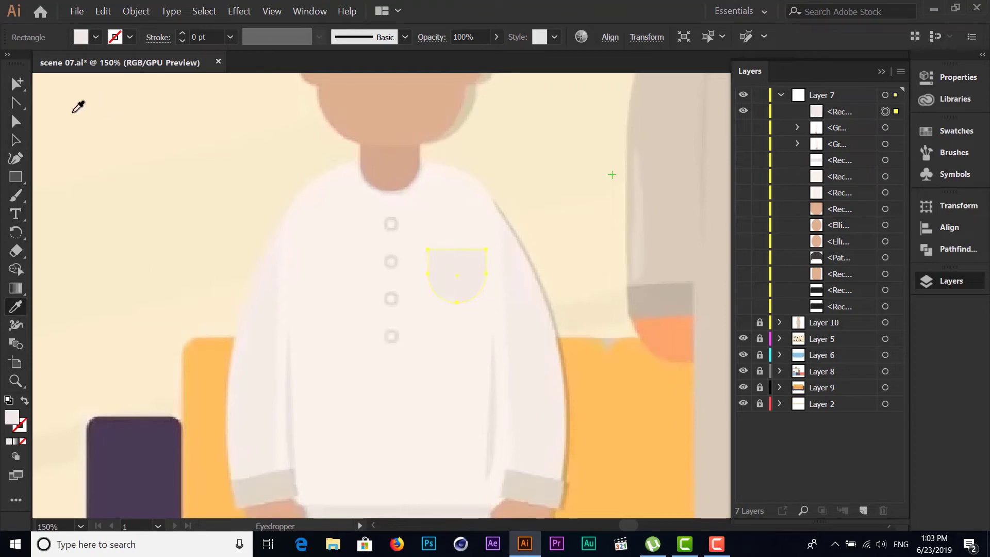
click(16, 140)
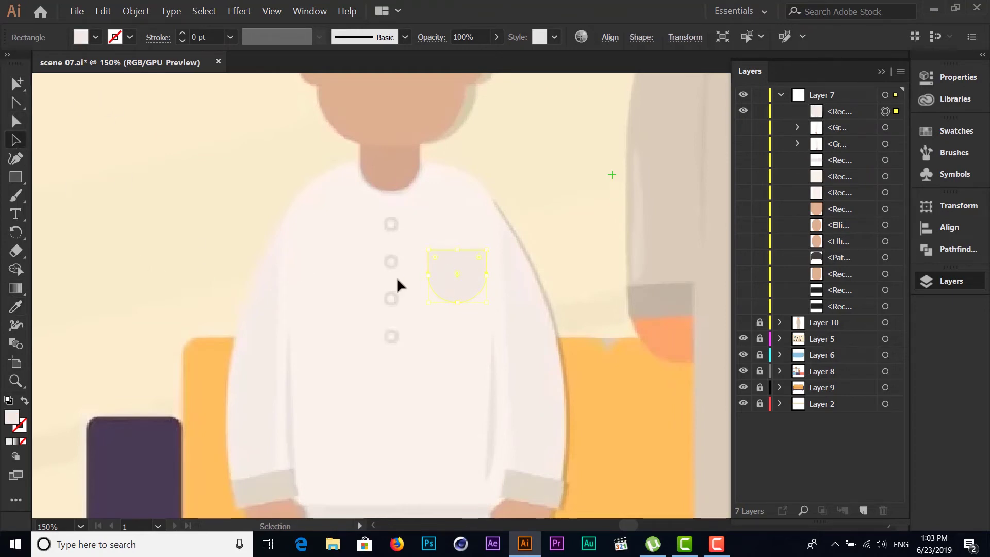
click(579, 187)
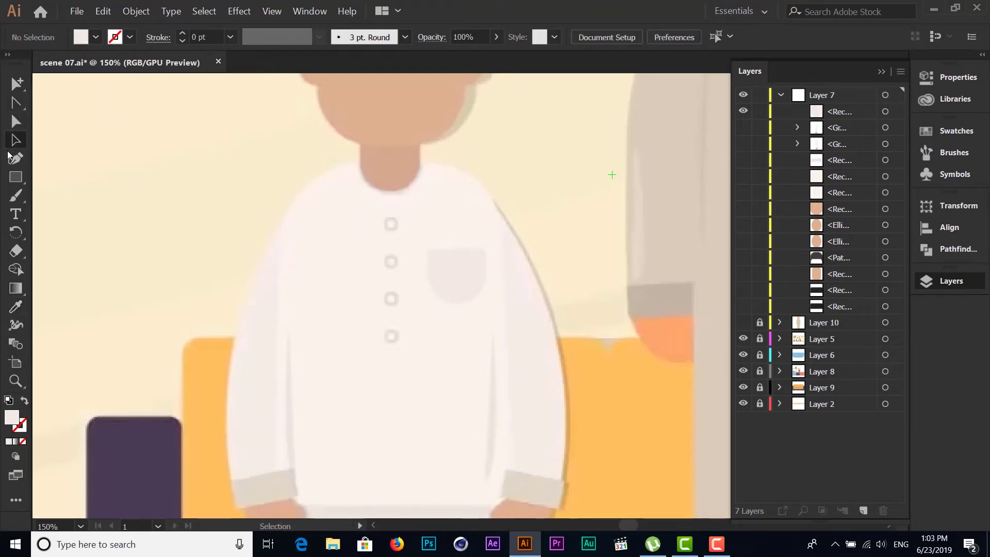
Draw a small unfilled circle over the top robe button
drag(15, 177, 89, 196)
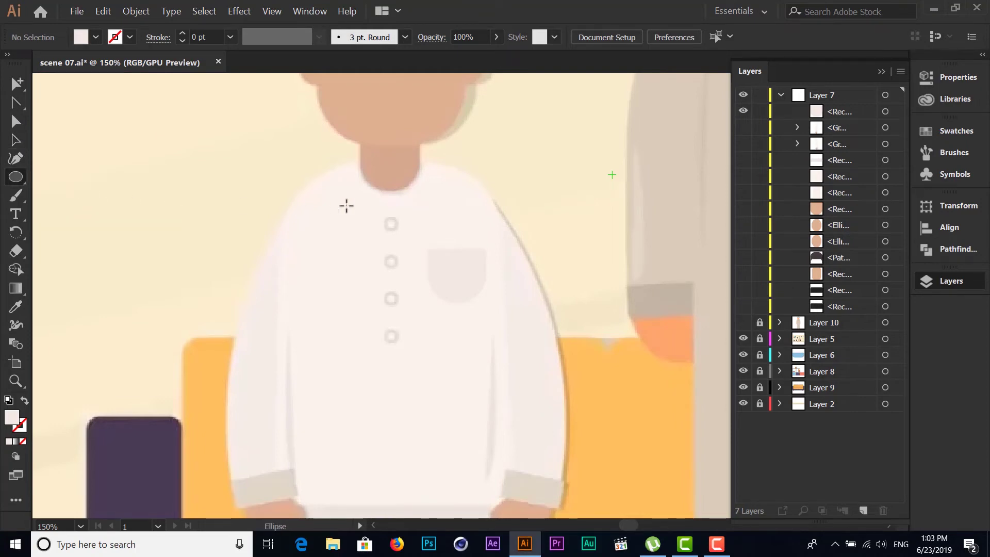
drag(391, 225, 400, 231)
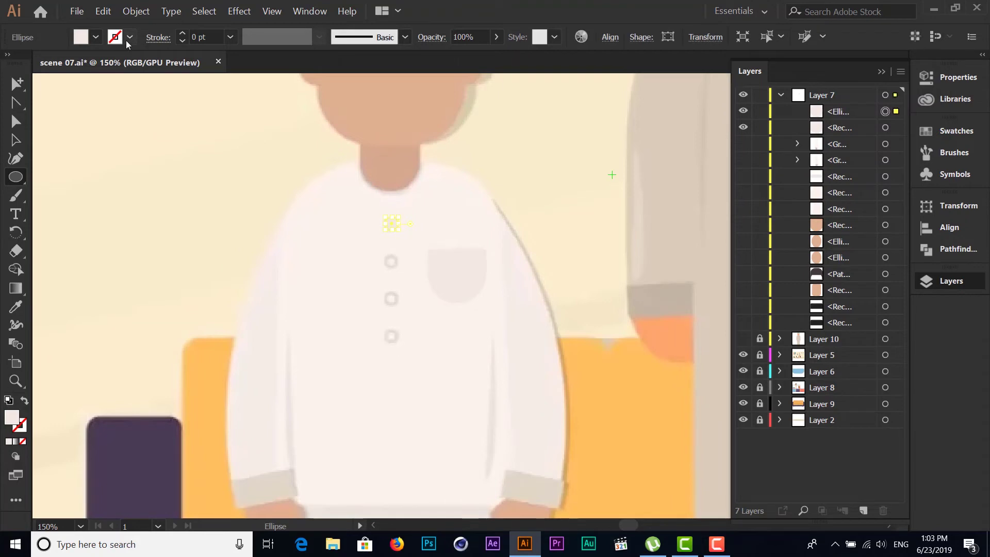
click(95, 36)
click(11, 62)
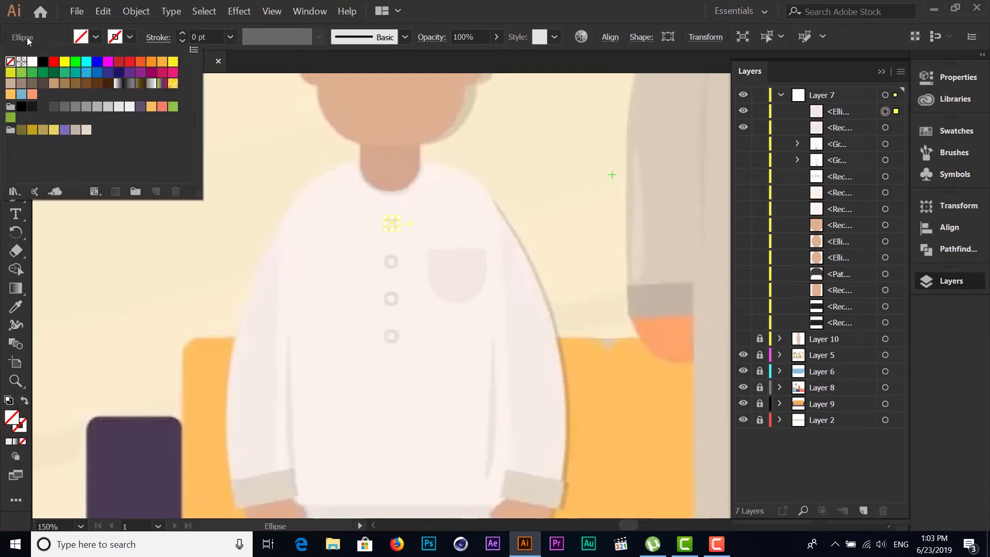
click(129, 37)
Give the button ring a 1 pt beige stroke and reselect it
click(129, 37)
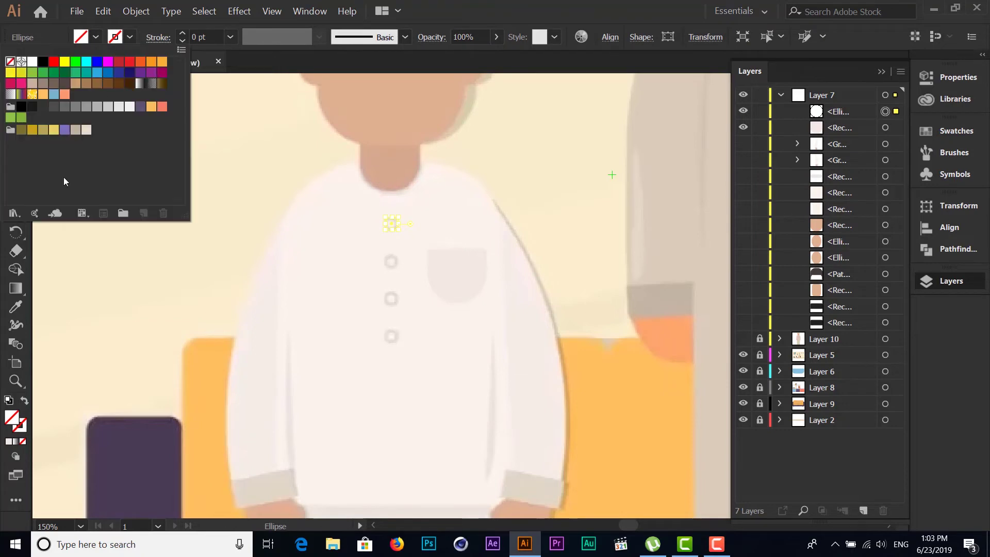
click(76, 129)
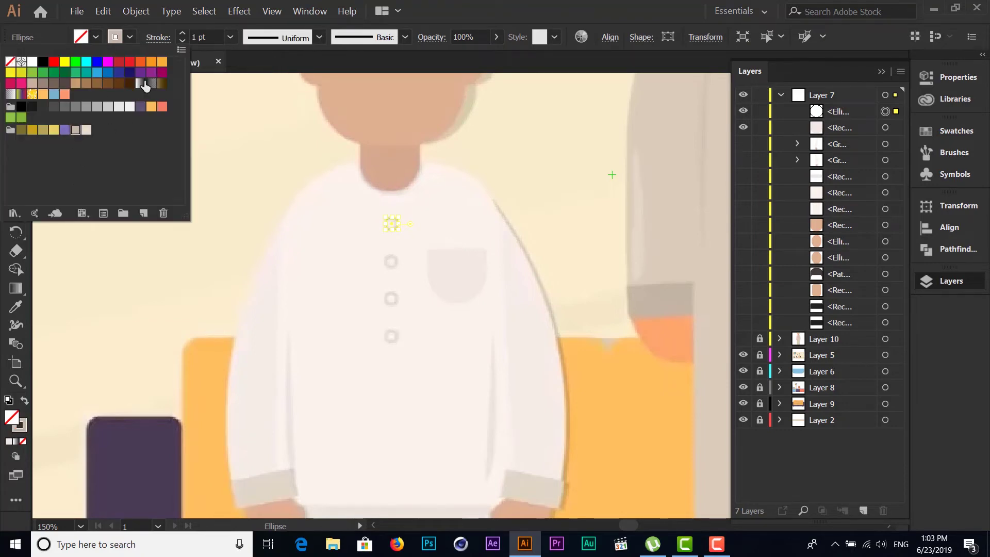
click(182, 32)
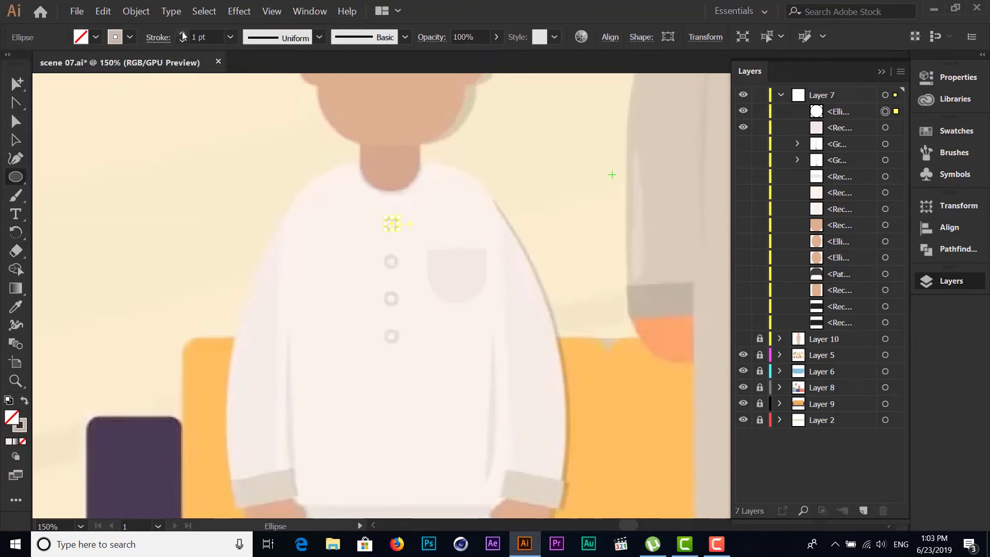
click(16, 140)
click(145, 205)
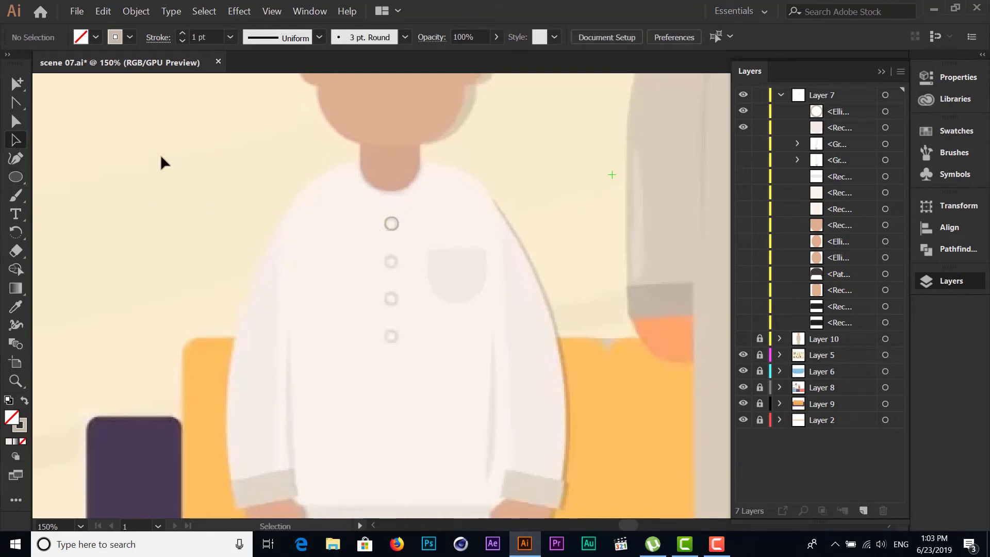
click(392, 224)
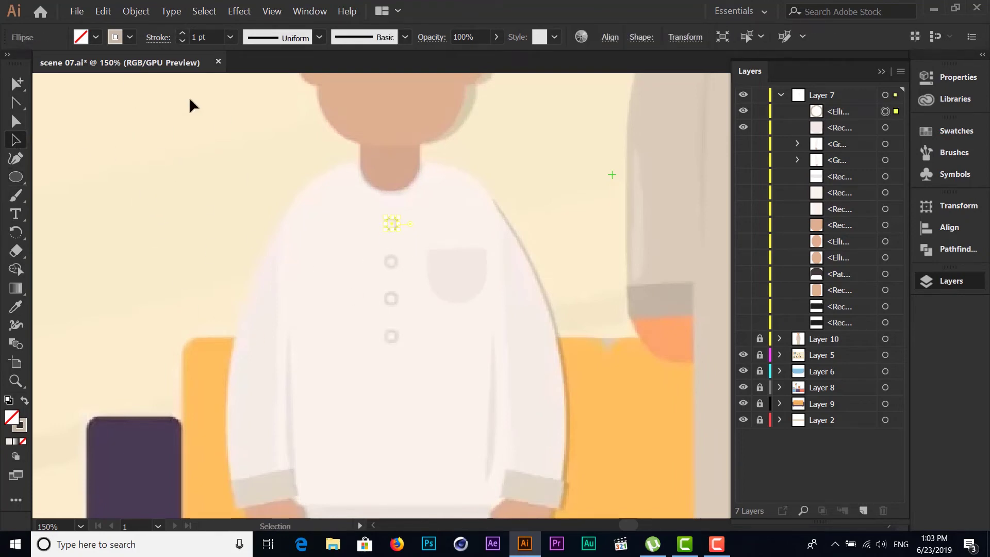
click(167, 150)
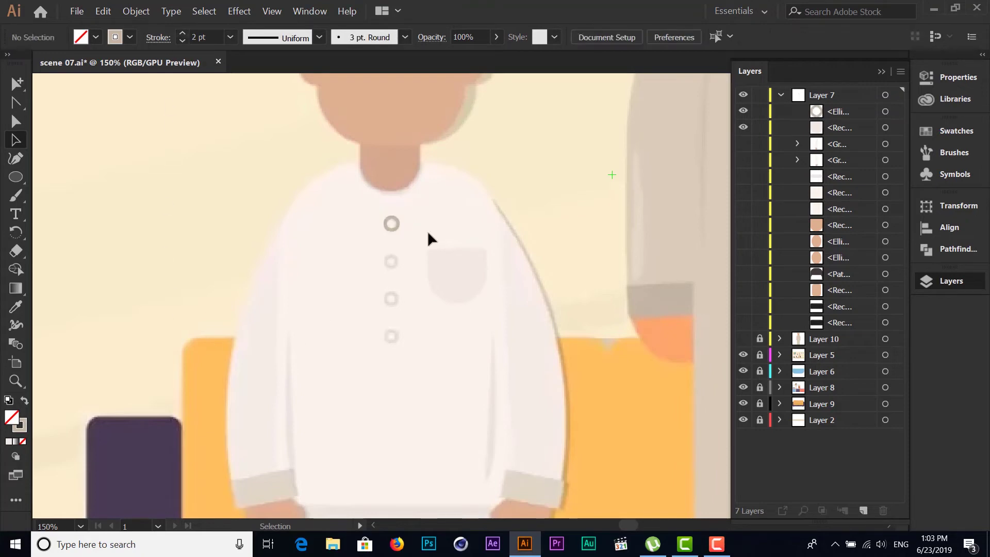
click(390, 226)
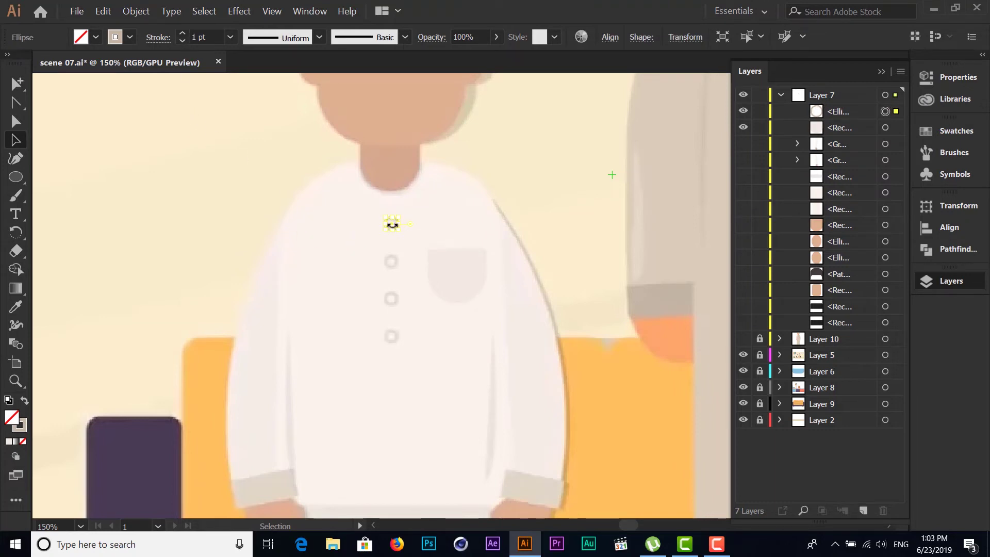
Repeat the ring copy onto the remaining three buttons with Ctrl+D and zoom out to check
drag(391, 225, 391, 226)
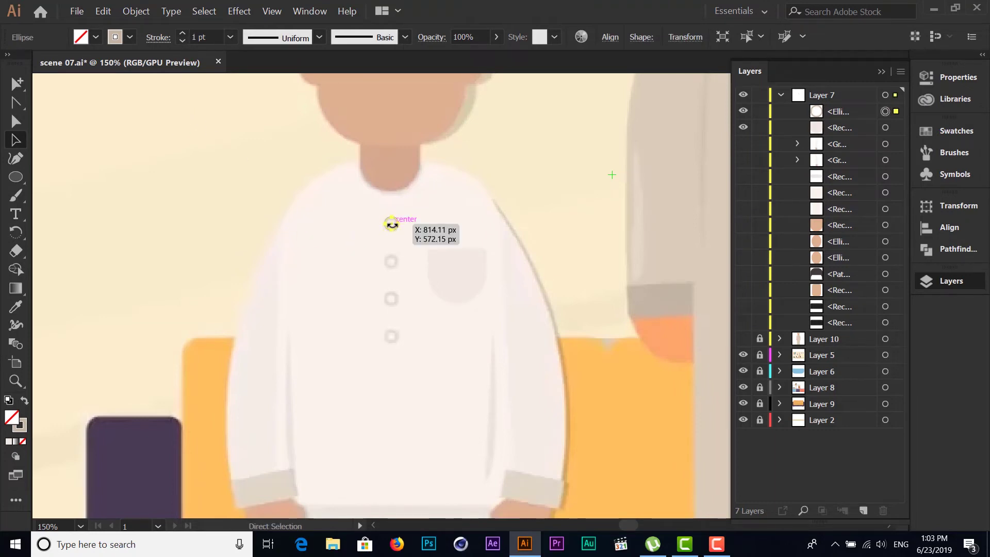
key(ctrl+plus)
key(ctrl+plus)
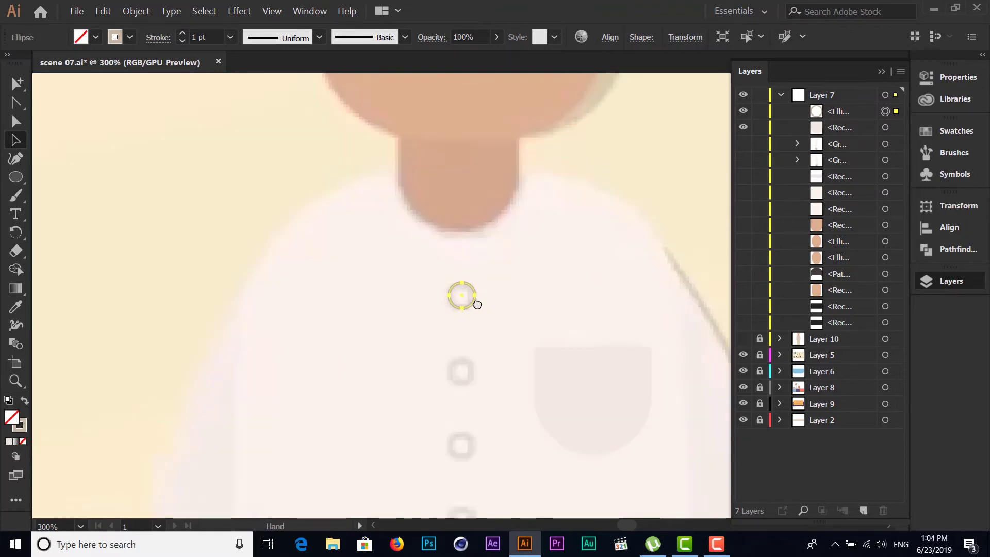
mouse_move(476, 302)
mouse_down()
mouse_move(424, 148)
mouse_move(410, 215)
mouse_up()
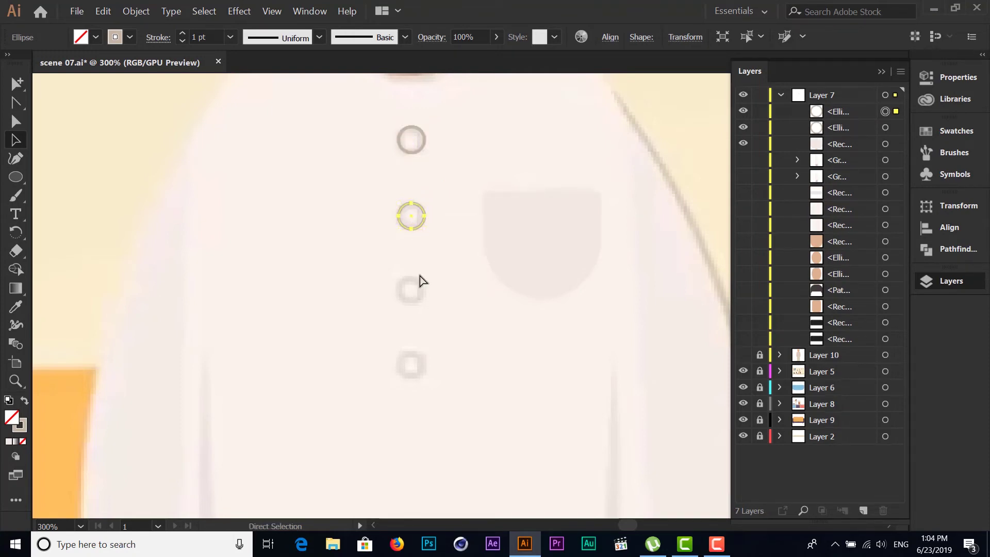
key(ctrl+d)
key(ctrl+d)
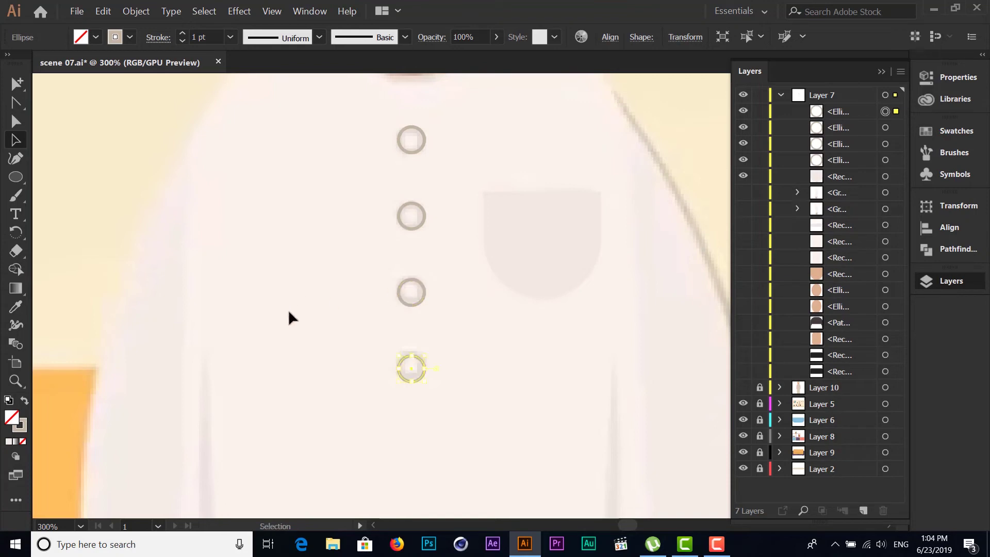
key(a)
key(ctrl+minus)
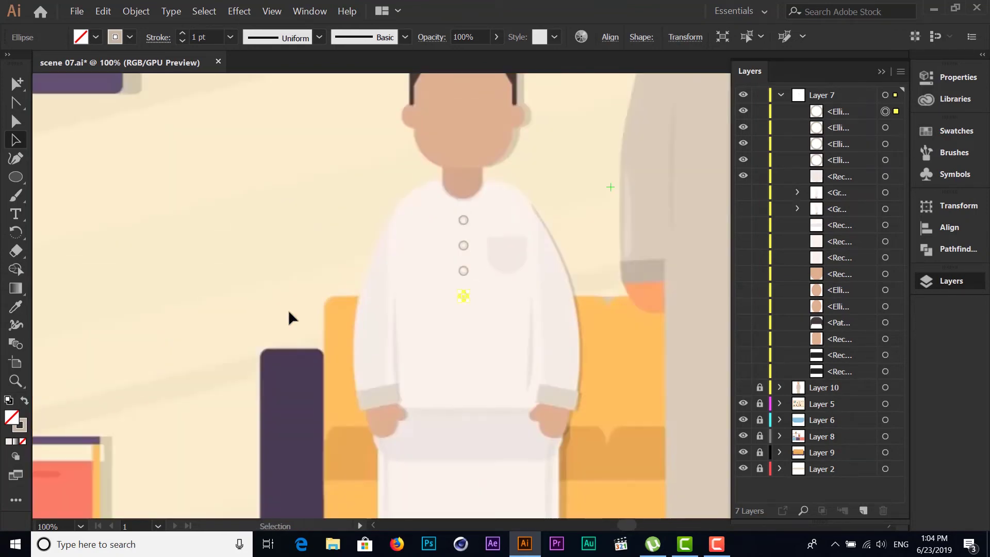
scroll(478, 369, down, 1)
scroll(479, 369, down, 1)
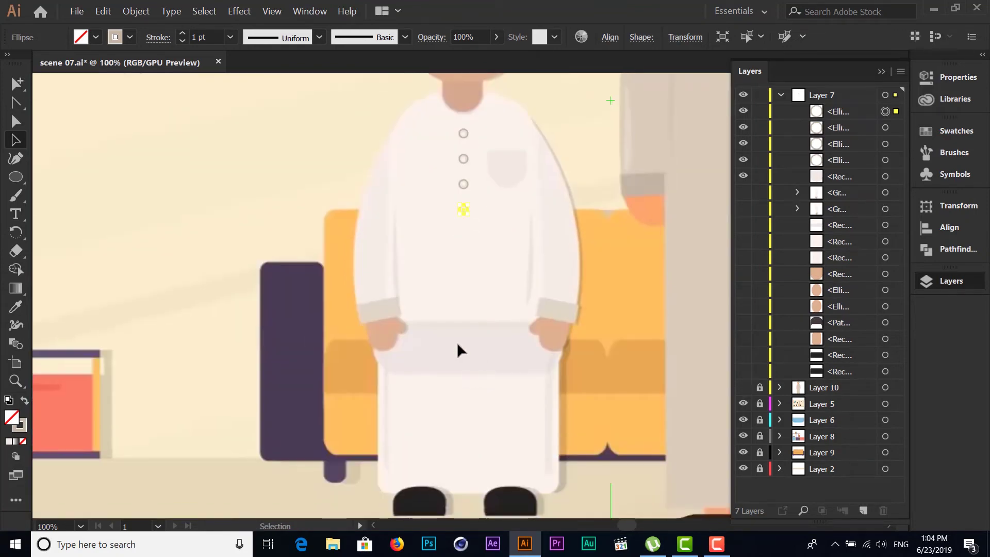
click(254, 146)
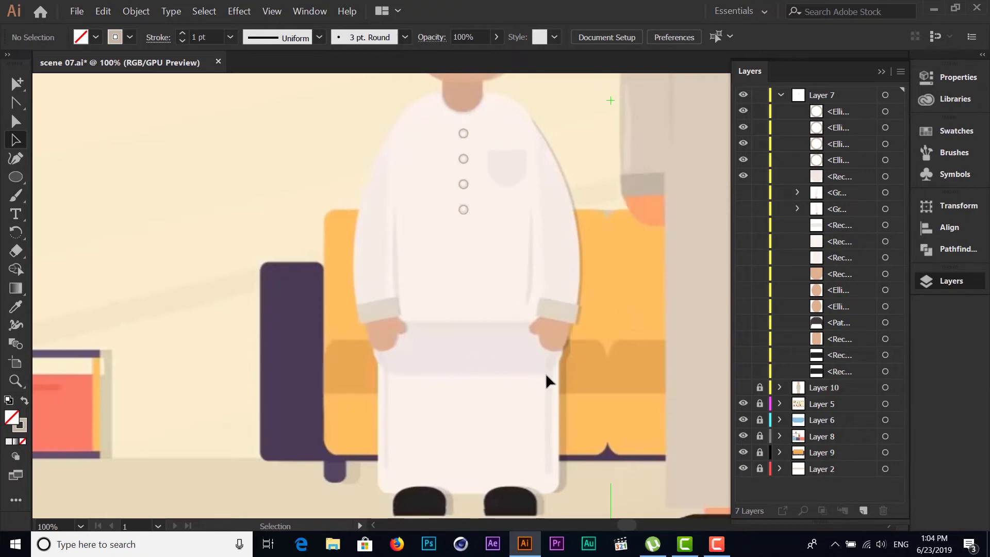
scroll(494, 279, right, 3)
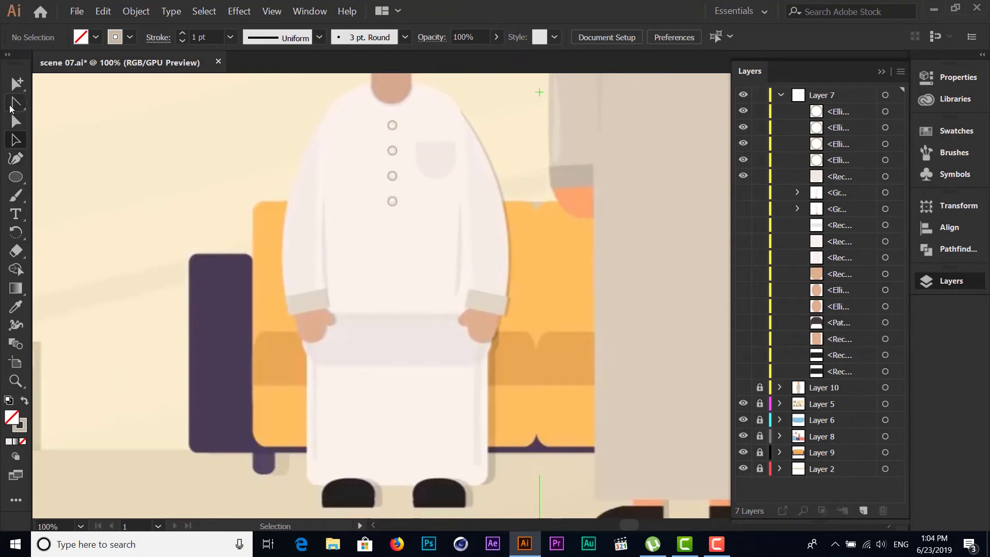
Draw a curved crease line down the right side of the robe
click(16, 102)
click(54, 103)
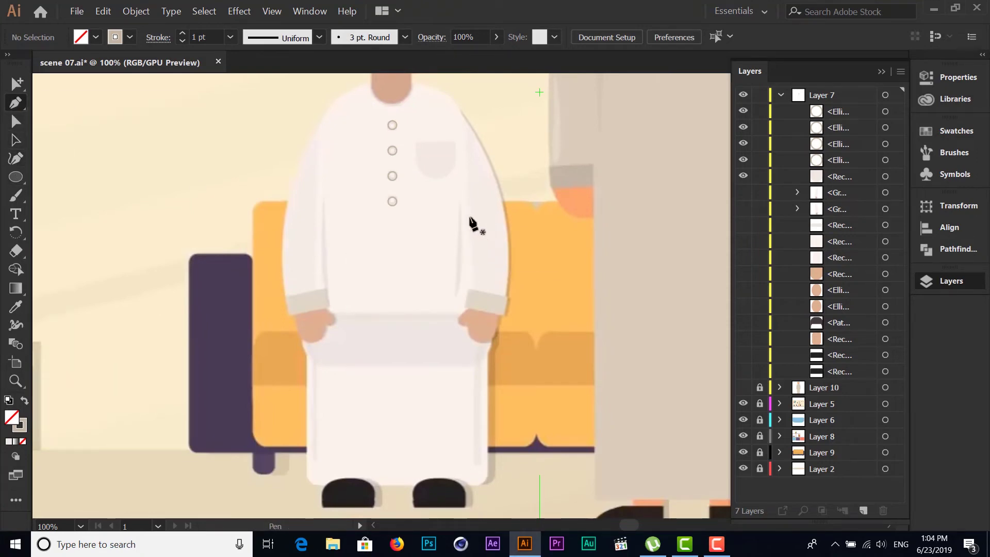
mouse_move(455, 278)
mouse_down()
mouse_move(453, 319)
mouse_move(455, 302)
mouse_move(281, 248)
mouse_up()
click(444, 308)
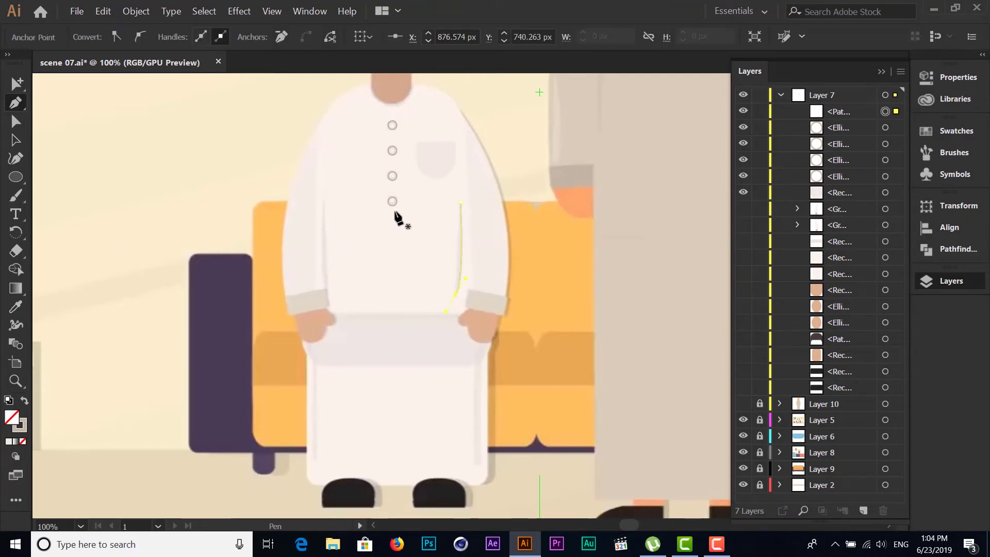
click(15, 140)
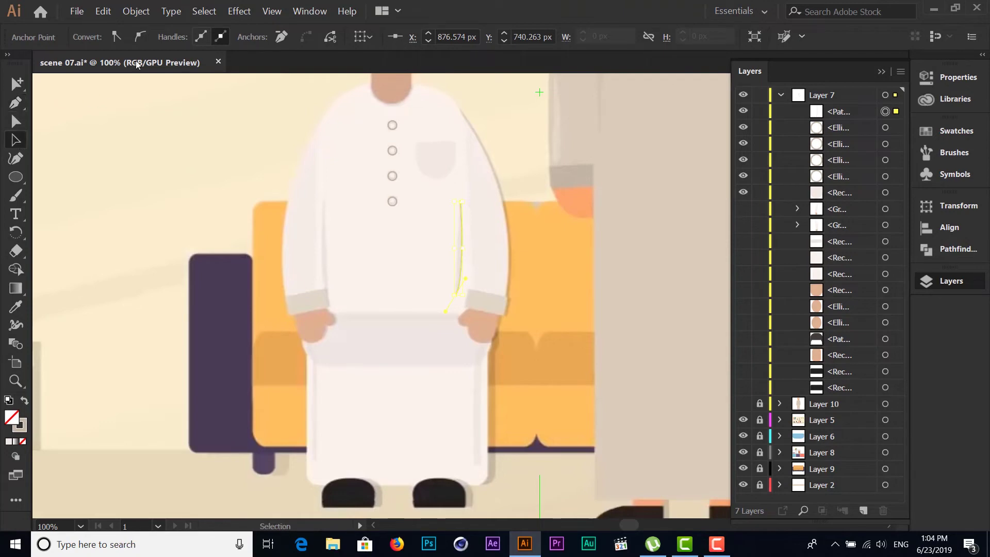
click(352, 250)
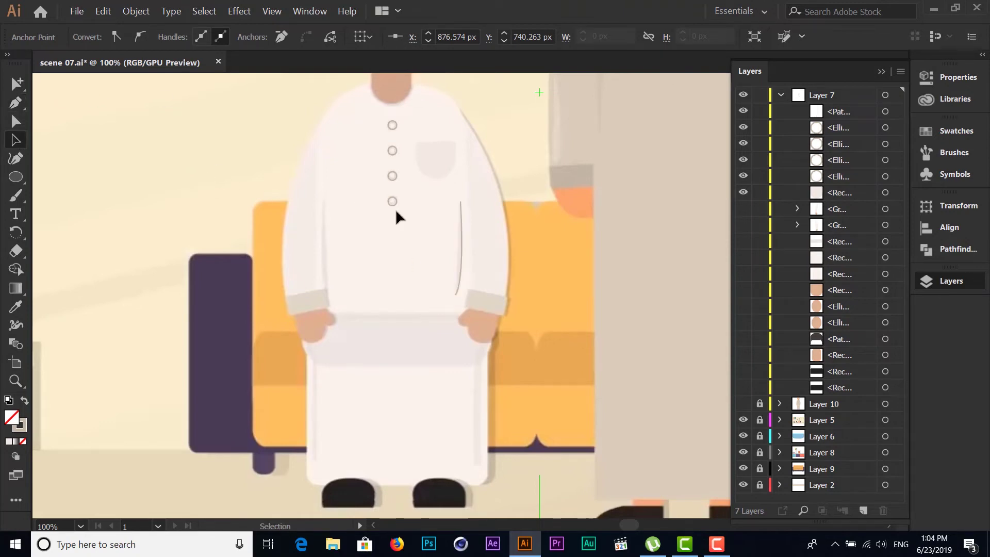
Make the crease a 4 pt stroke with a tapered leaf-shaped width profile
click(462, 244)
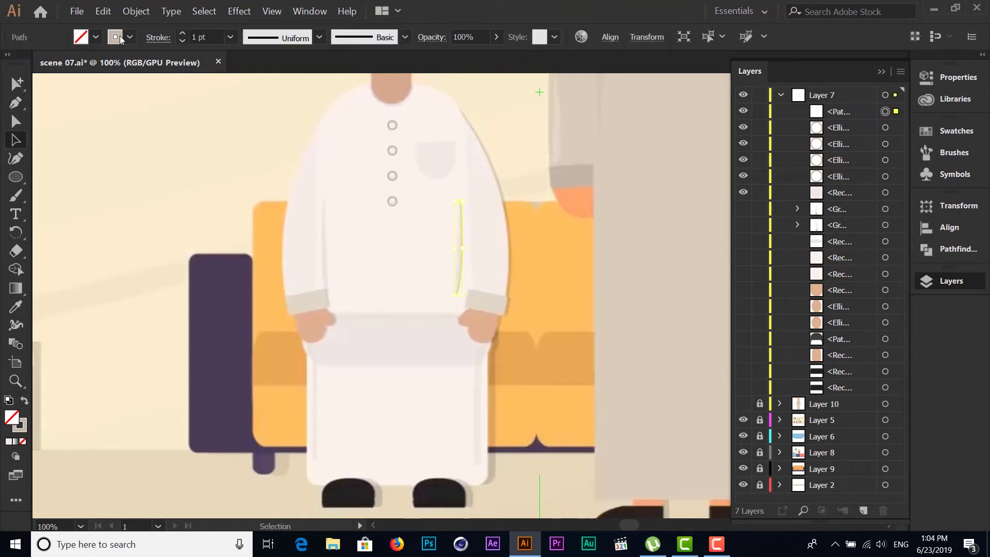
click(183, 34)
click(278, 38)
click(276, 205)
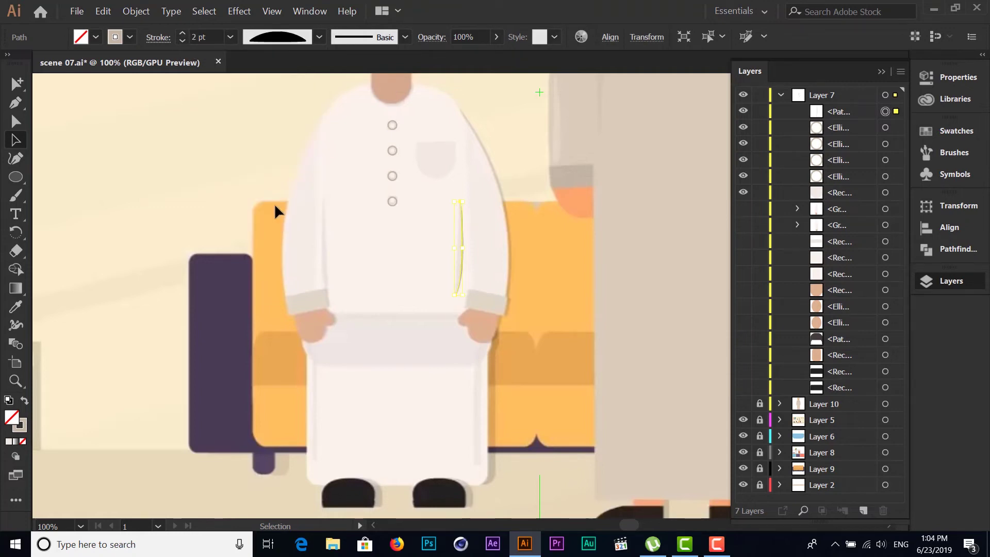
click(181, 34)
click(263, 37)
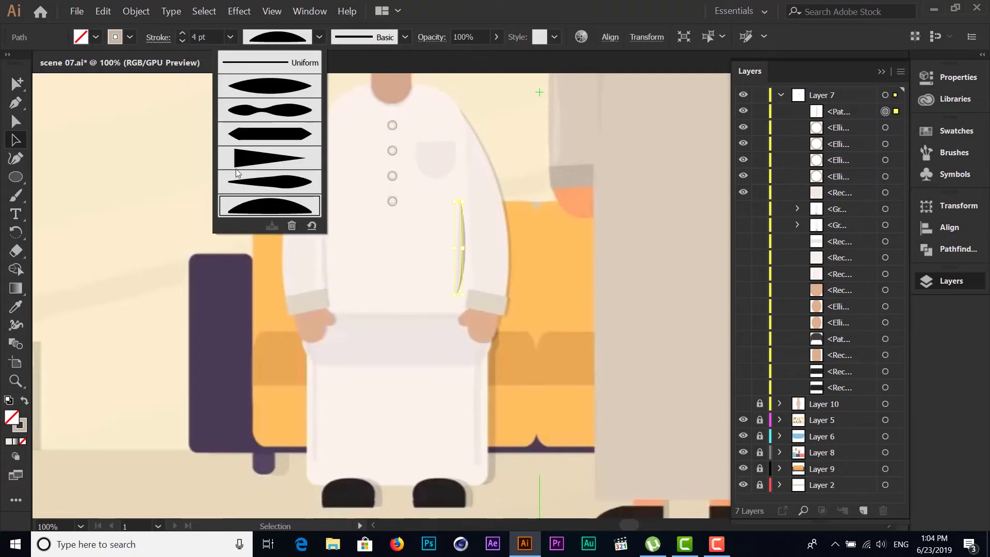
click(271, 167)
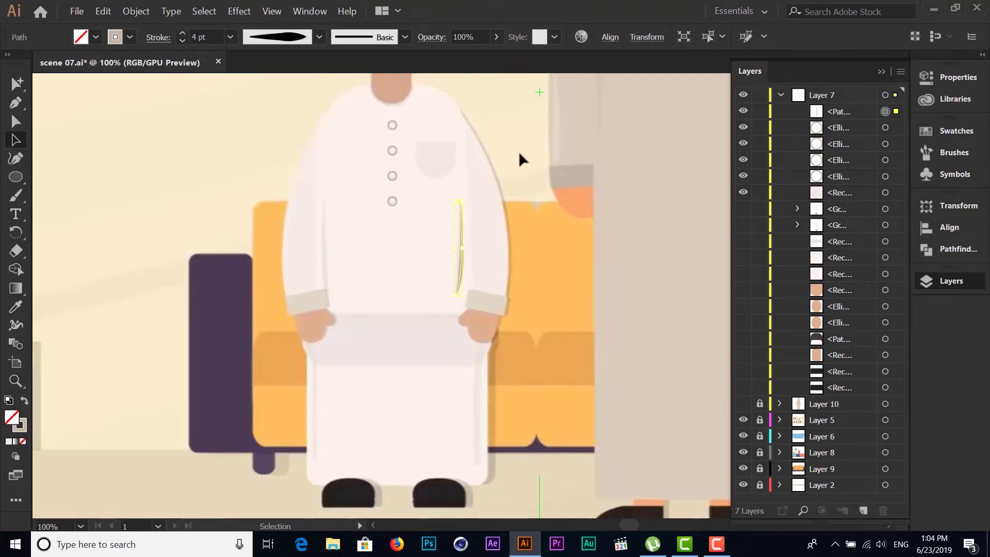
click(177, 384)
click(461, 274)
Reflect a vertical copy of the crease and move it to the robe's left side
right_click(461, 260)
mouse_move(499, 422)
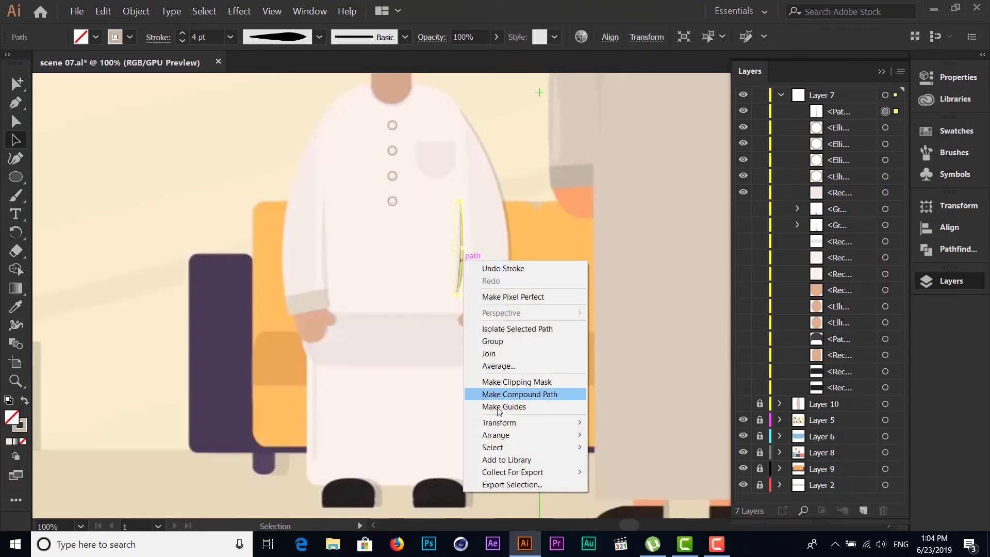
click(618, 463)
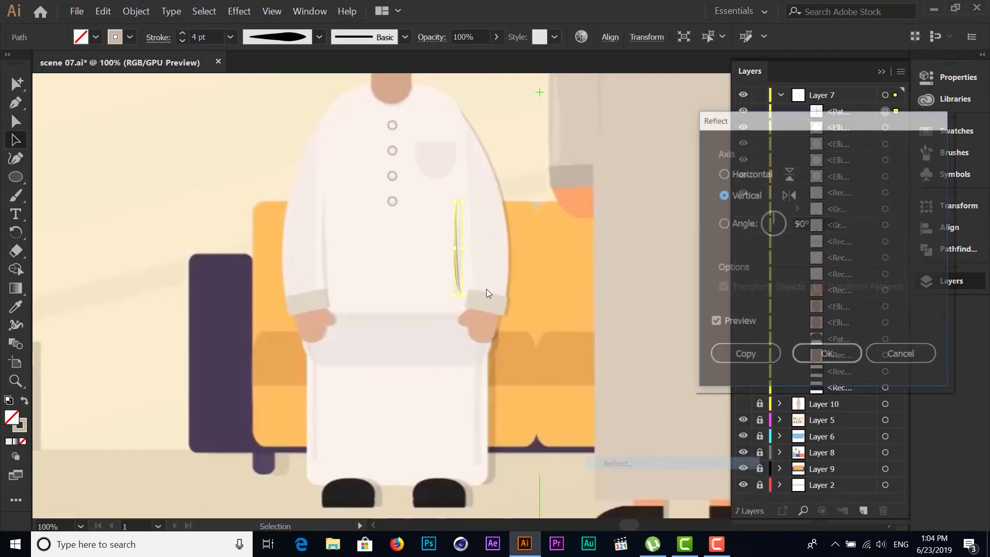
click(718, 354)
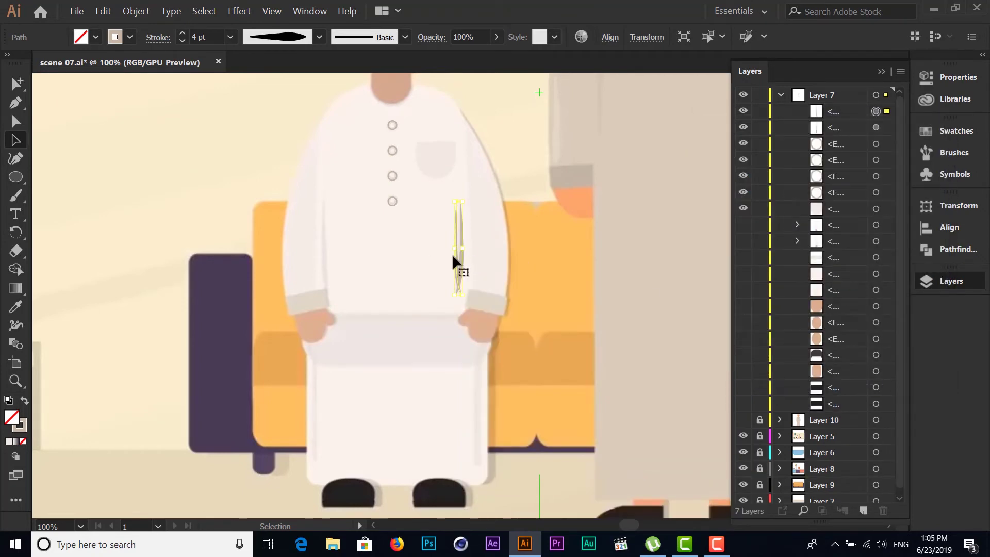
drag(455, 255, 324, 256)
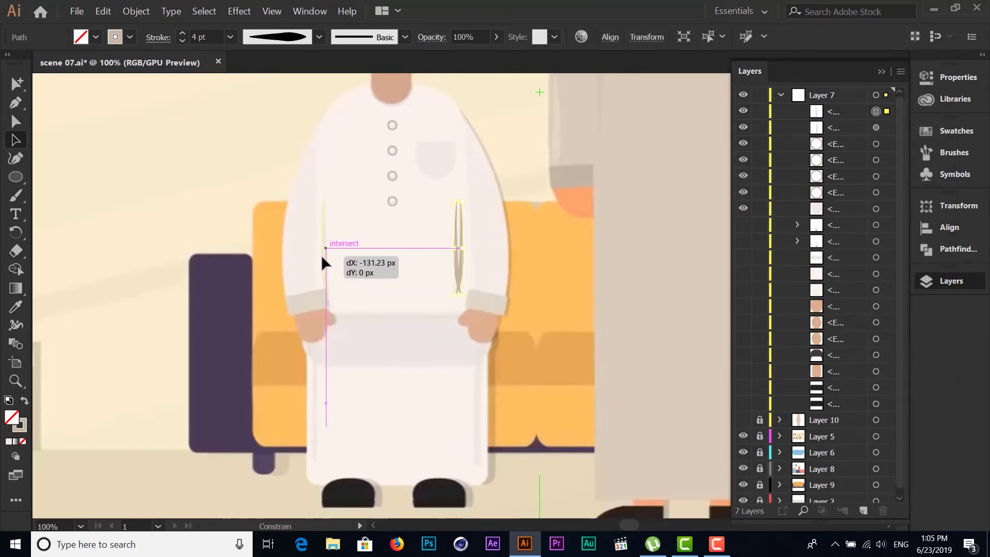
click(69, 384)
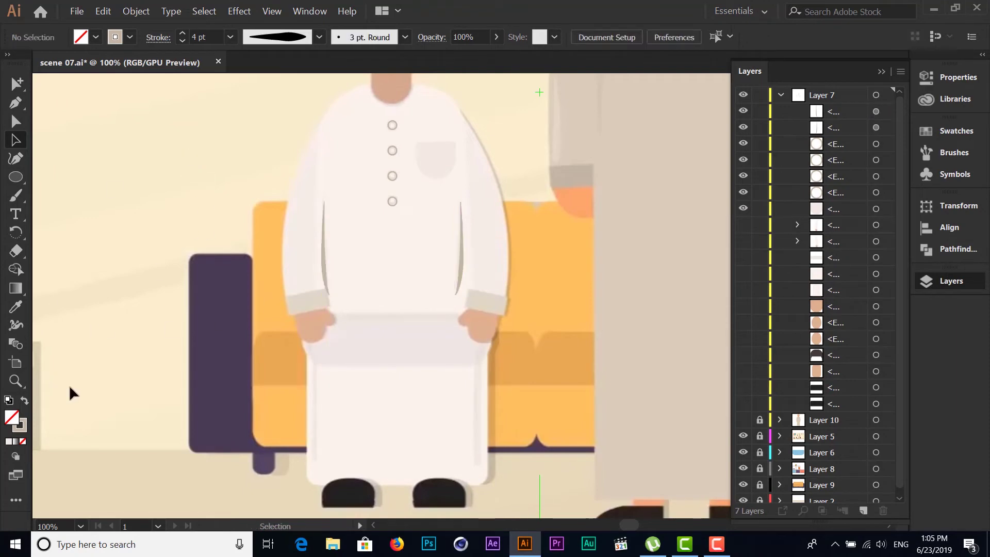
Set both creases to 70% opacity
click(459, 276)
shift+click(324, 268)
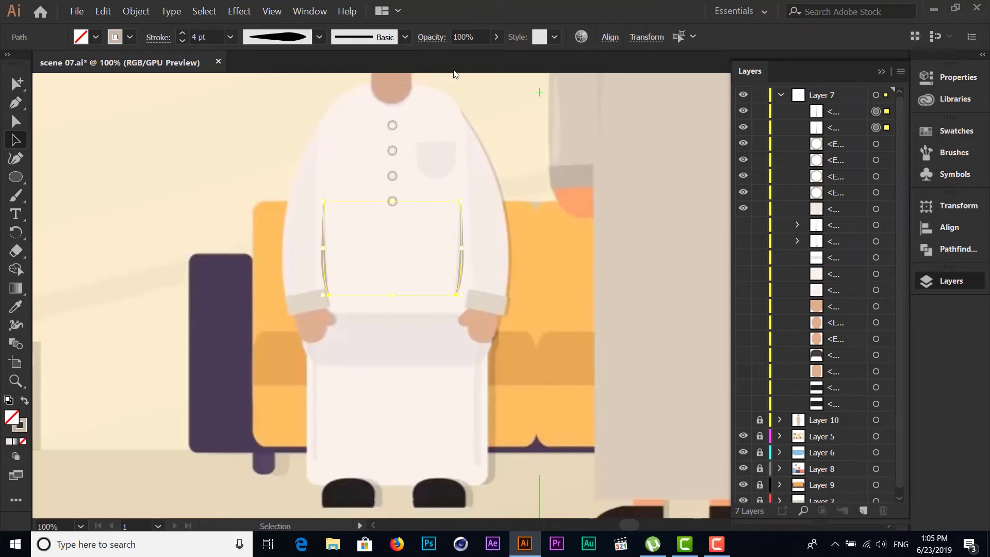
drag(472, 35, 443, 35)
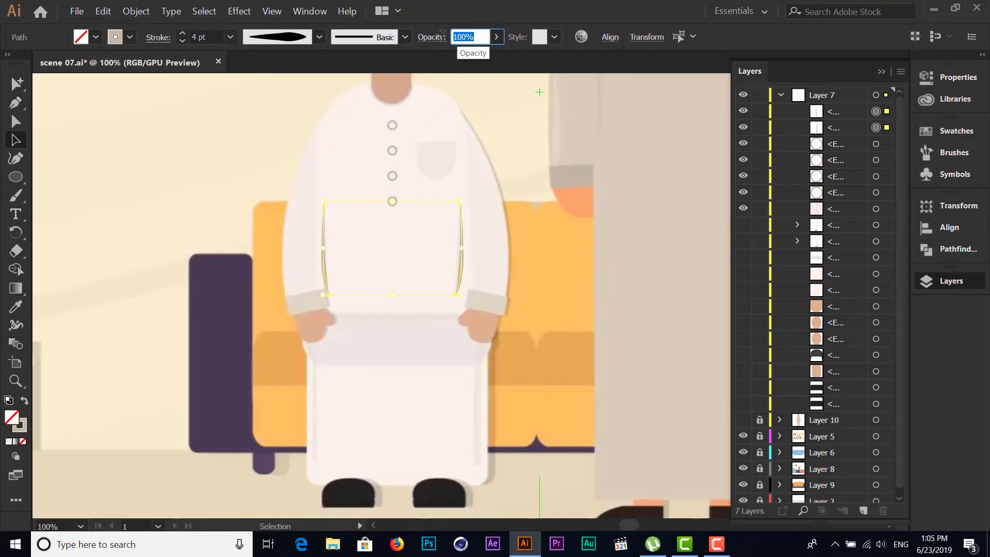
key(BackSpace)
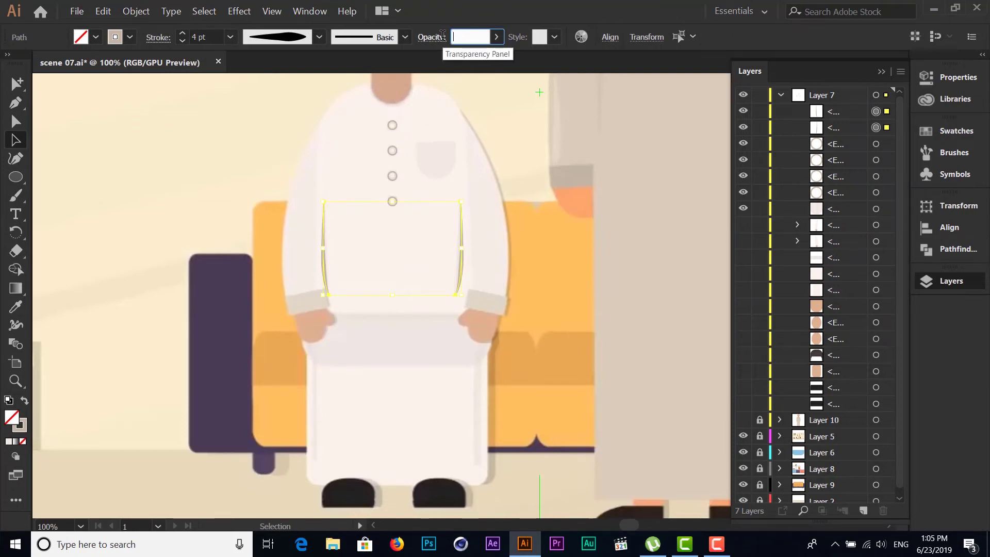
text(70)
key(Return)
click(100, 249)
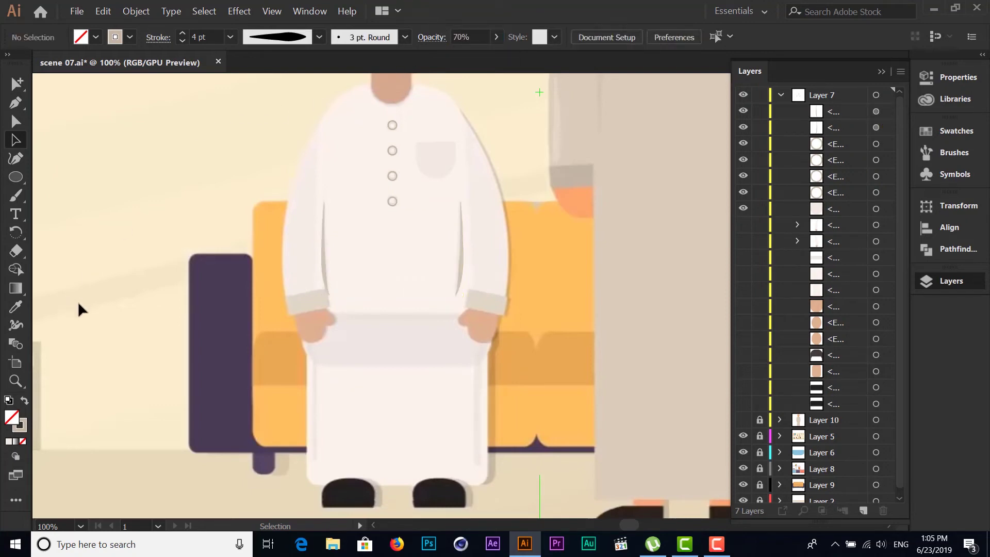
Lower both creases' opacity to 40%
click(325, 272)
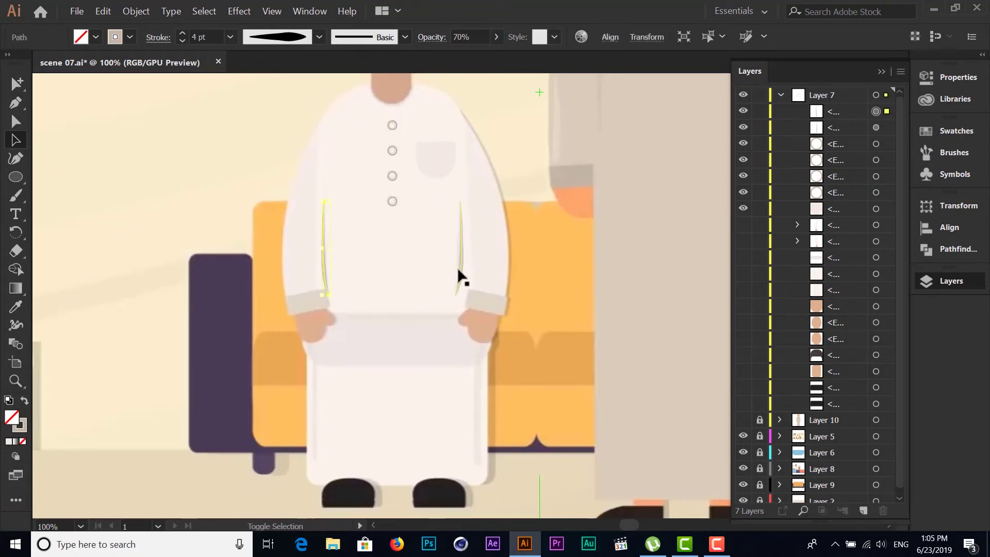
shift+click(458, 271)
drag(471, 33, 423, 37)
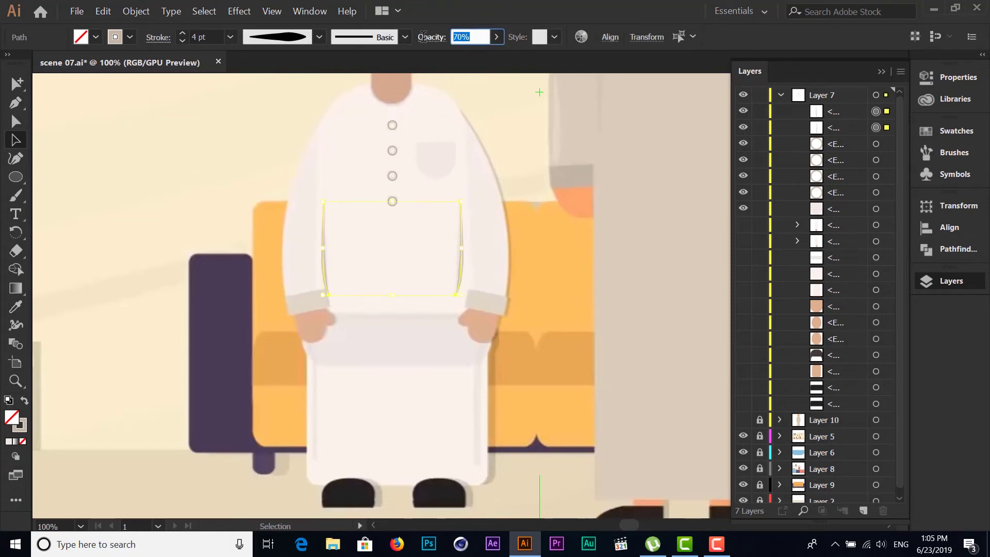
text(40)
key(Return)
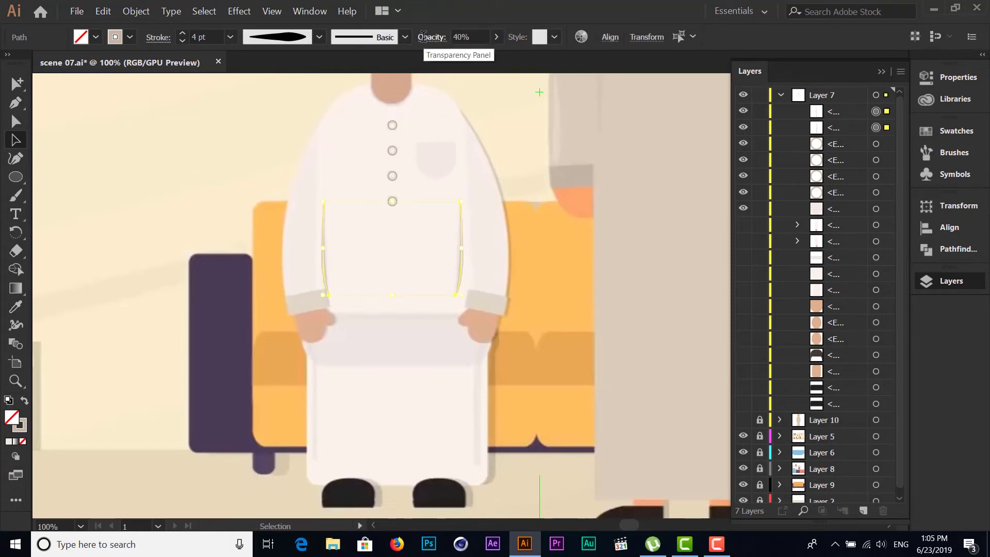
click(152, 269)
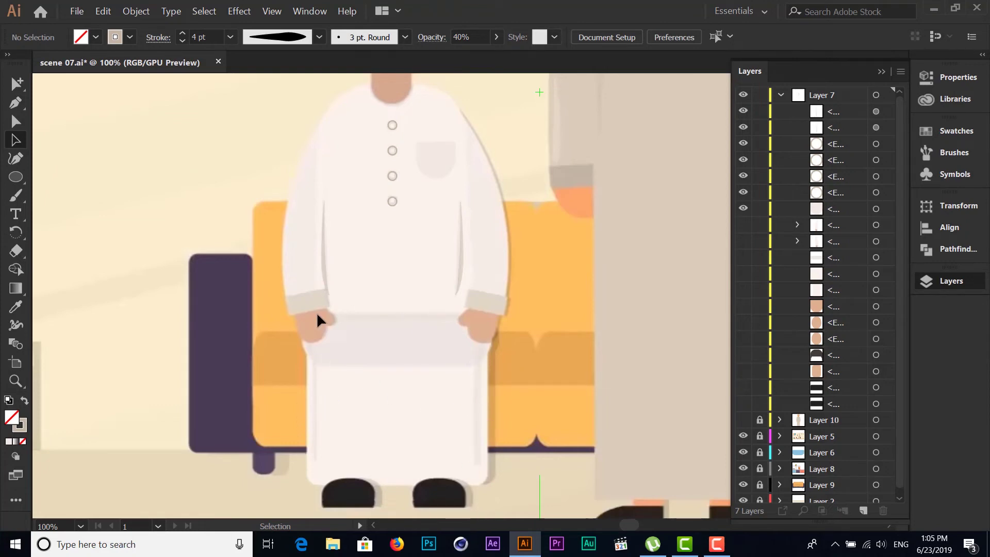
Draw straight vertical fold lines near the right and left edges of the lower robe
click(16, 102)
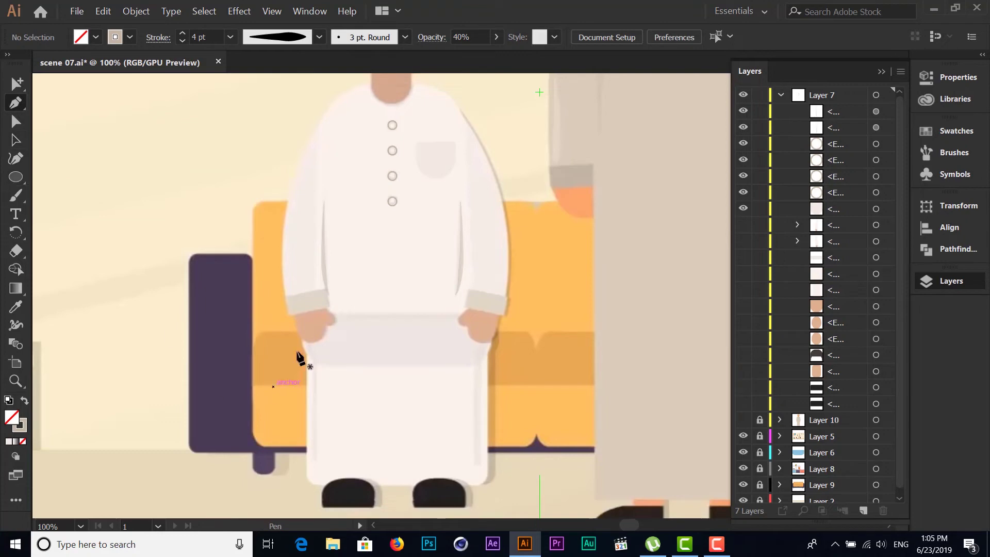
click(477, 362)
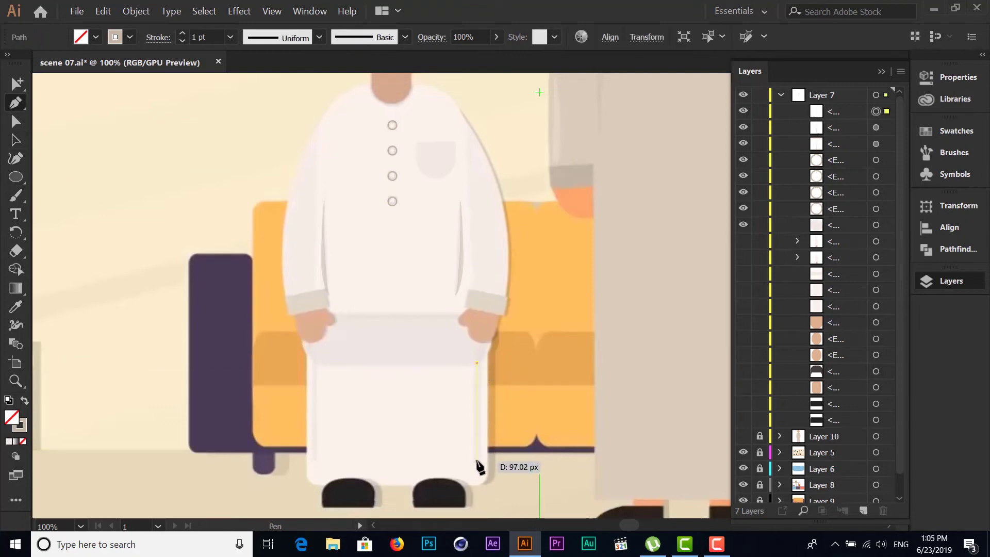
click(477, 461)
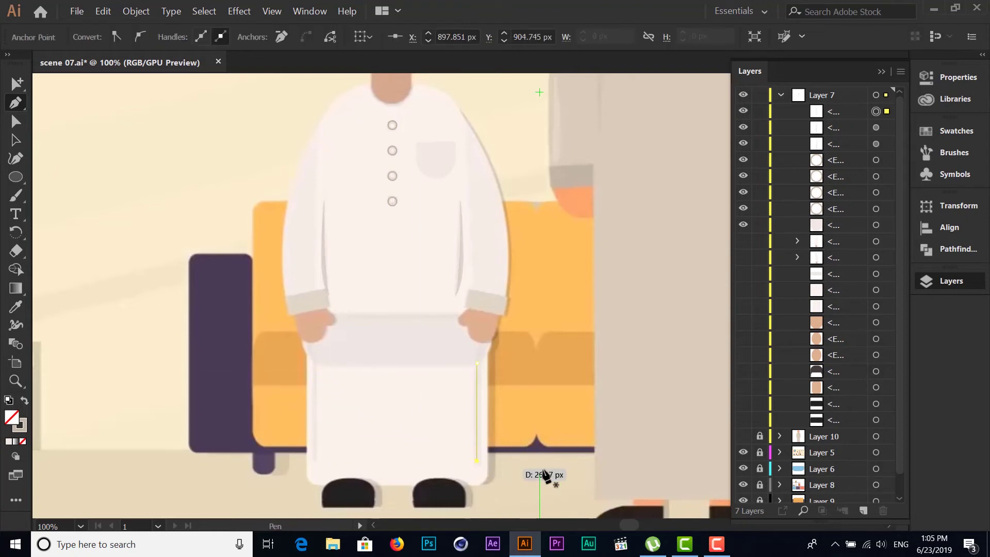
key(Escape)
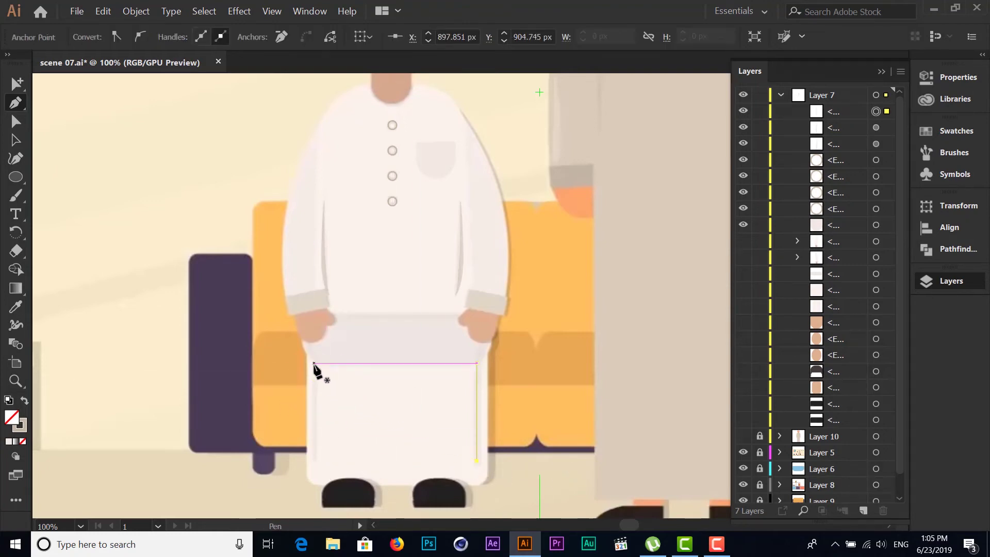
click(313, 363)
click(313, 457)
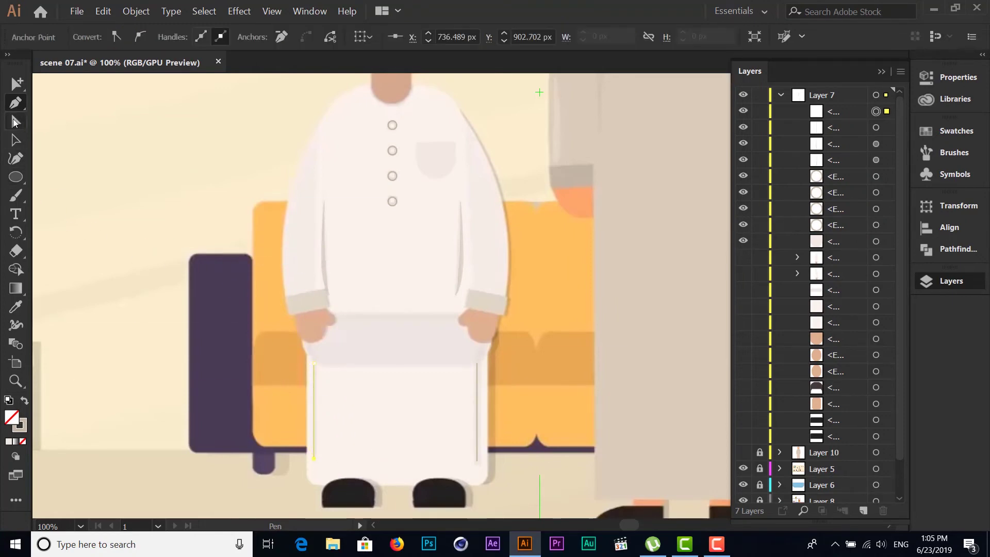
click(16, 122)
click(16, 140)
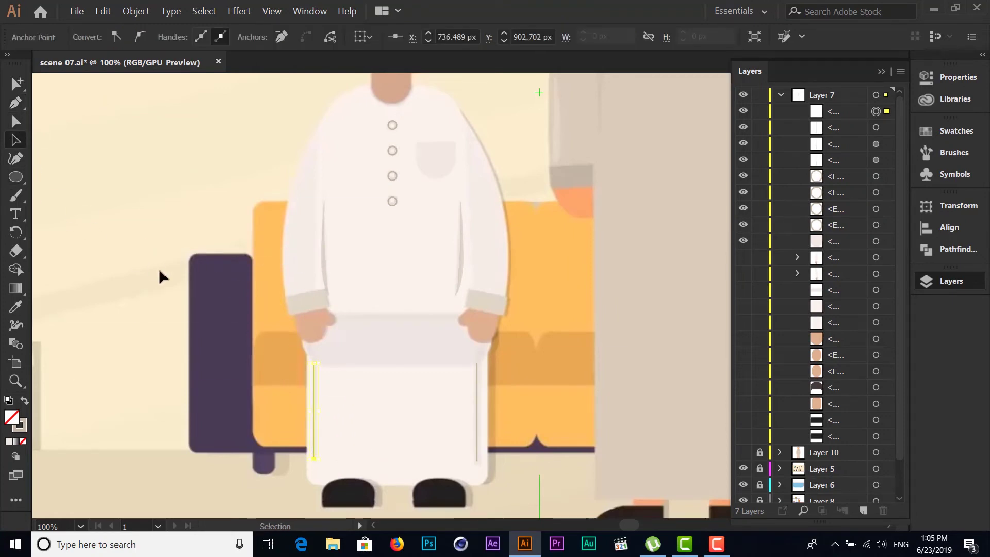
click(159, 268)
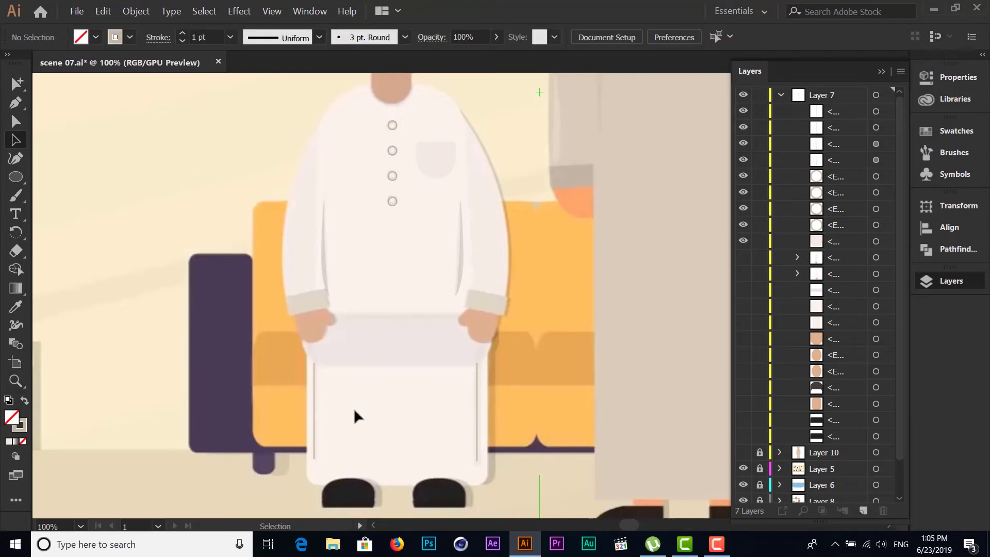
Make the right fold line 4 pt at 50% opacity
click(477, 419)
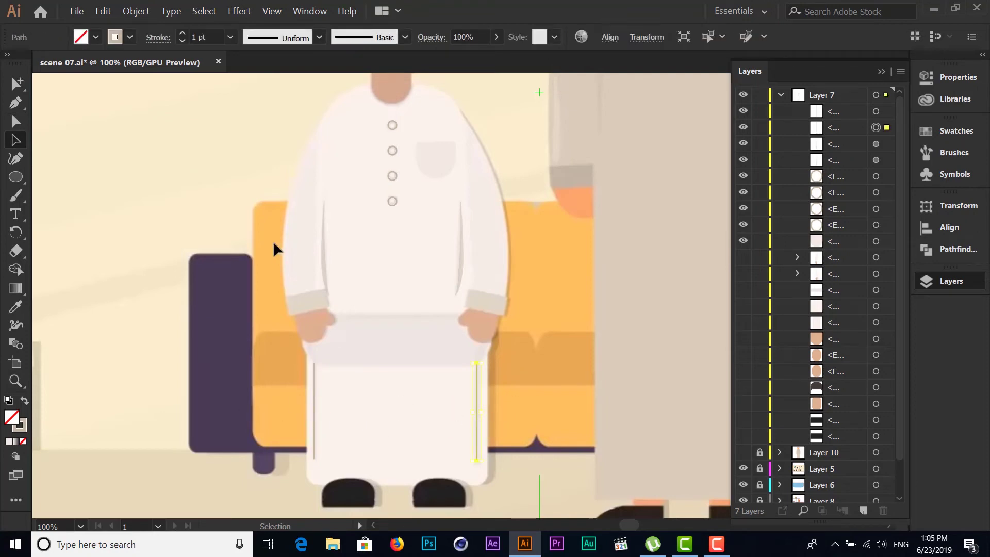
click(182, 33)
click(182, 33)
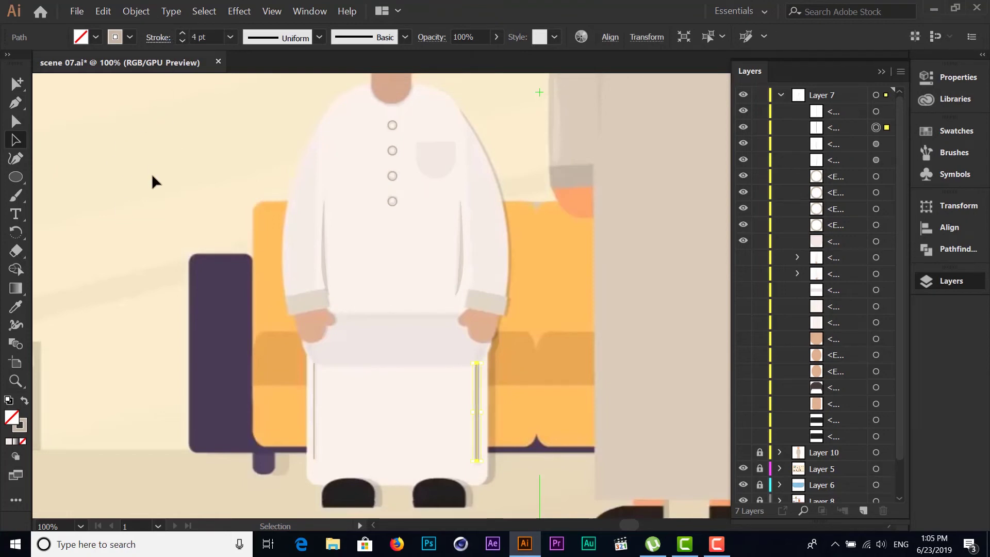
drag(474, 33, 442, 32)
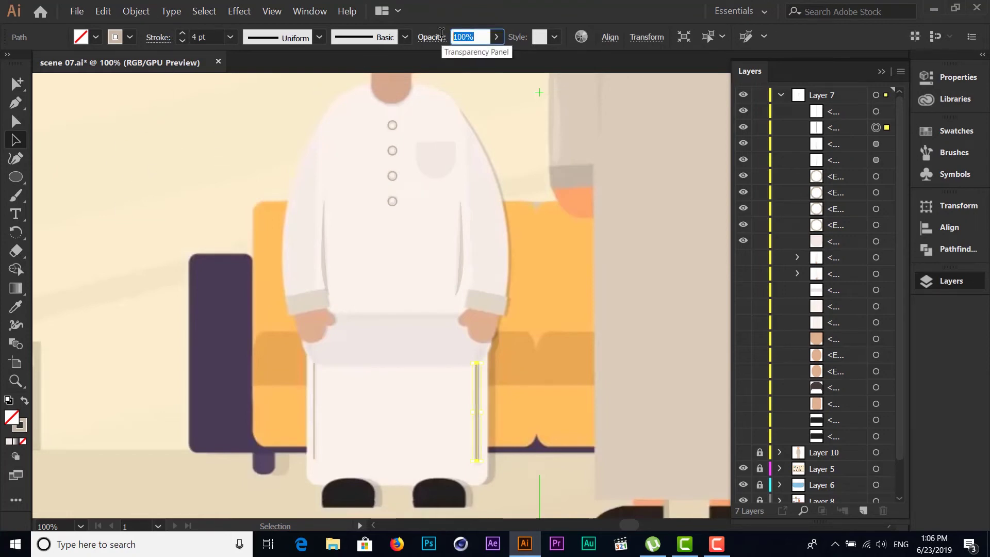
text(50)
key(Return)
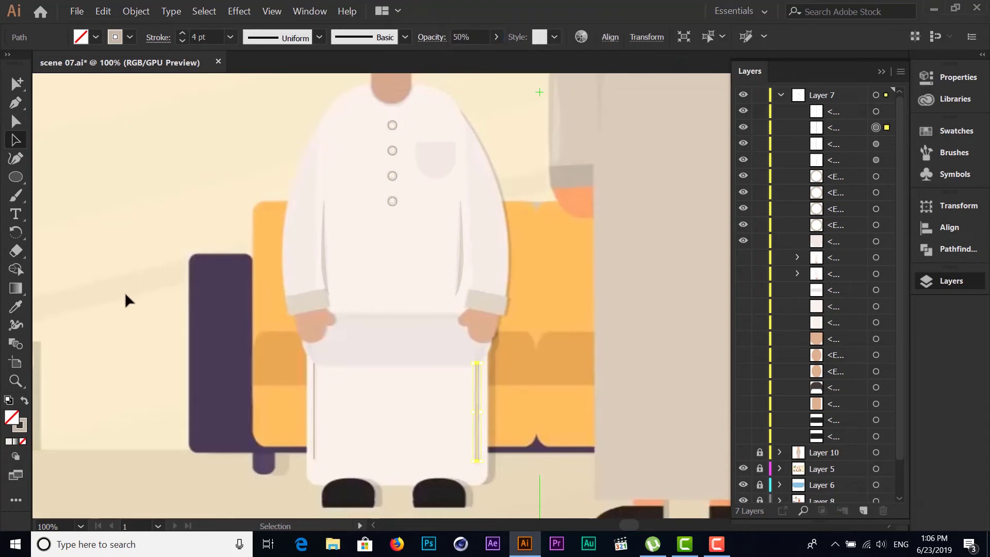
click(168, 380)
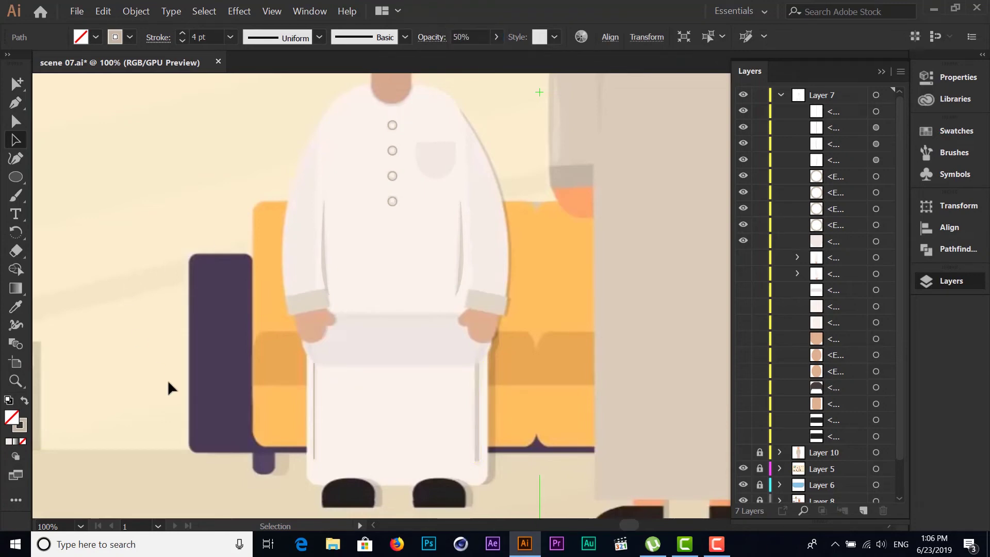
Make the left fold line 2 pt at 40% opacity
click(314, 438)
click(182, 34)
click(467, 37)
text(40)
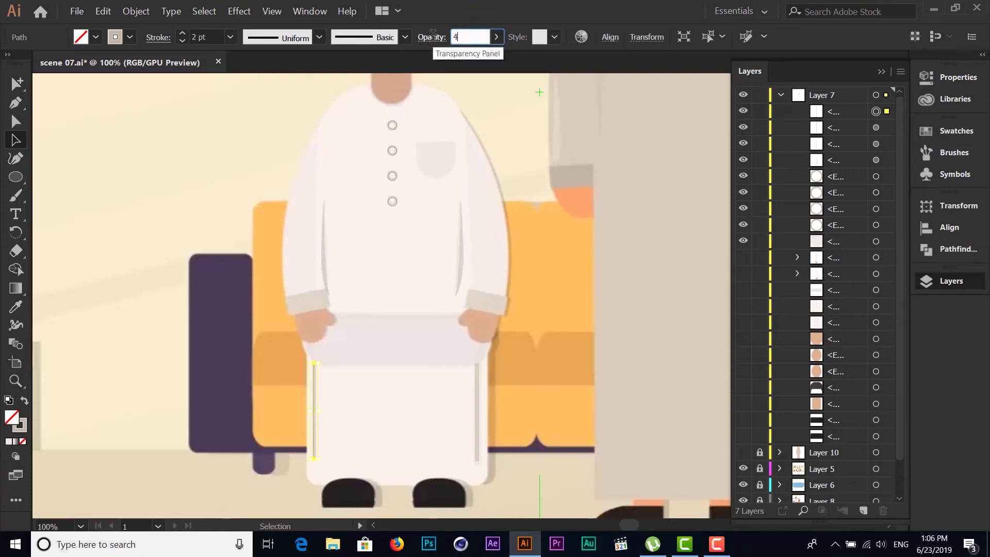
key(Return)
click(101, 230)
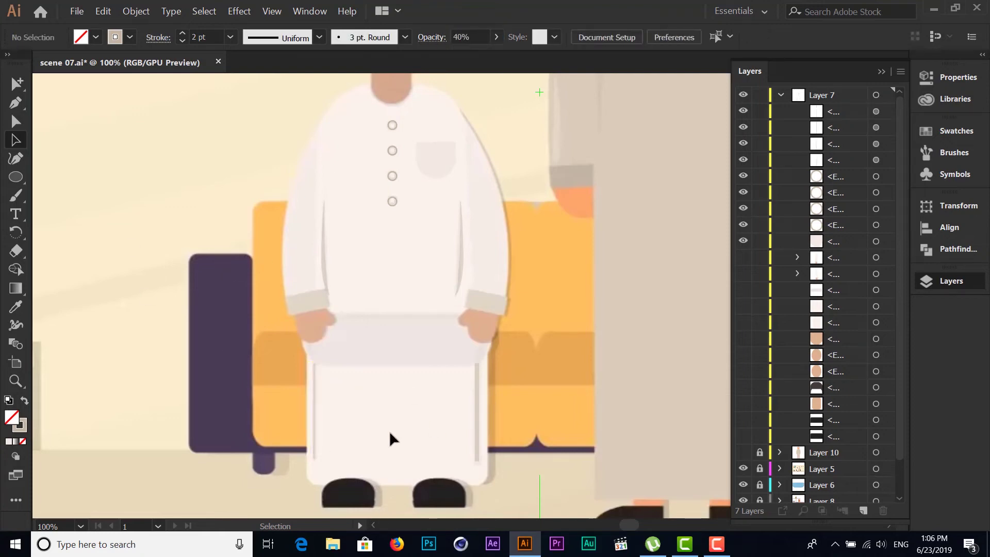
Review the right fold line's brush, width profile and stroke settings, keeping uniform 4 pt
click(475, 443)
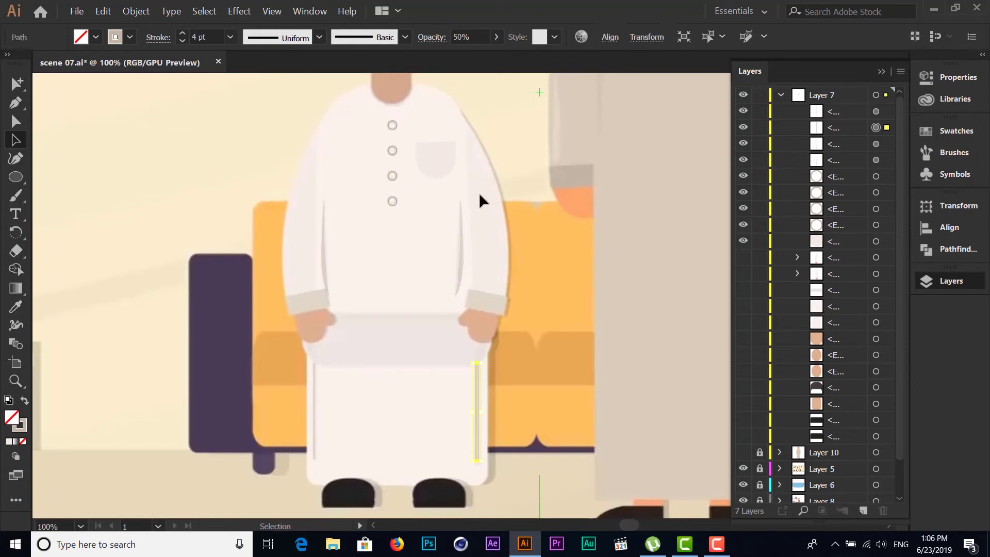
click(405, 37)
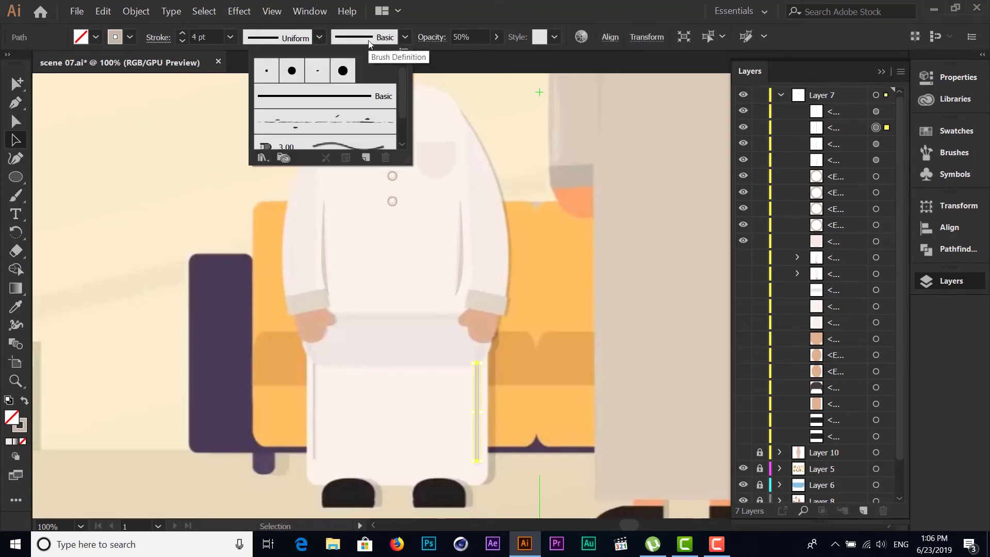
click(289, 38)
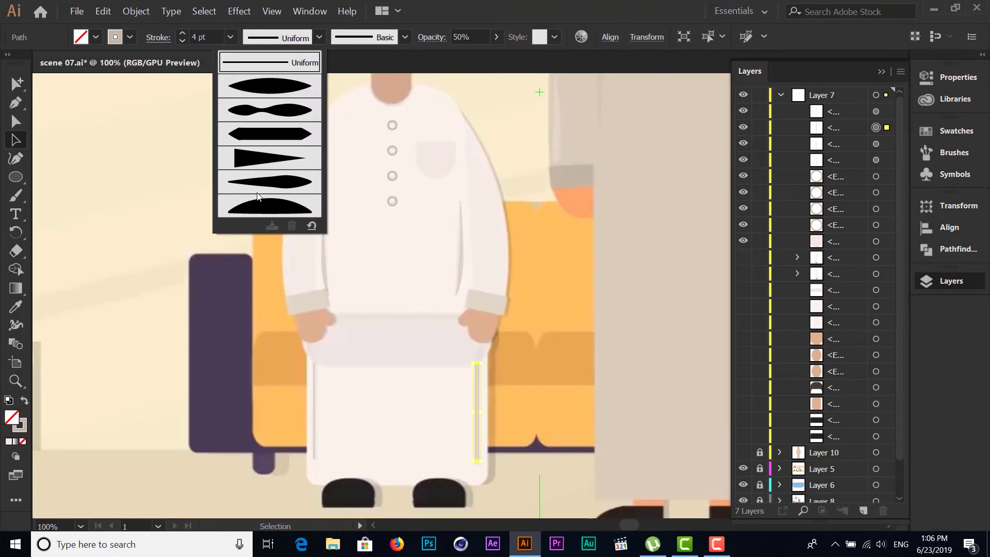
click(136, 98)
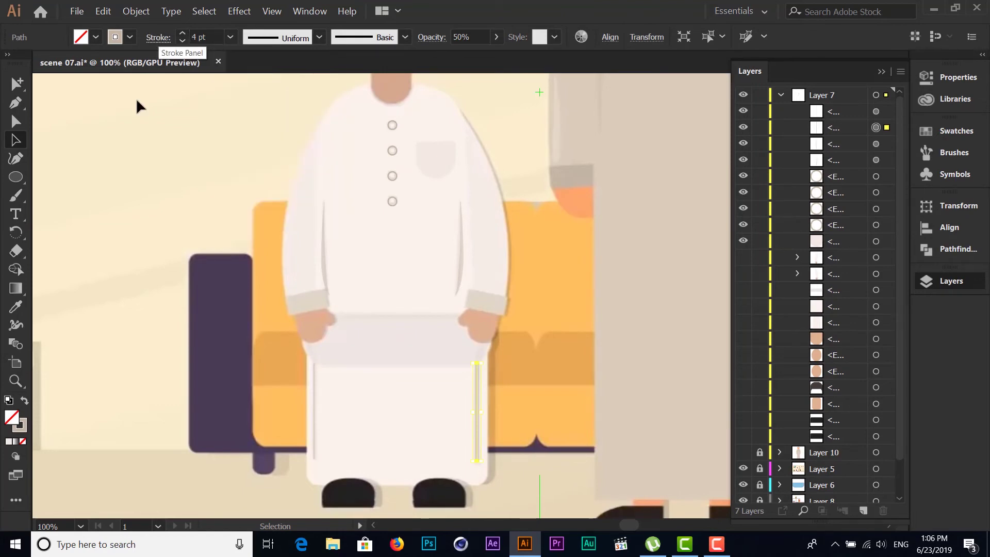
click(158, 37)
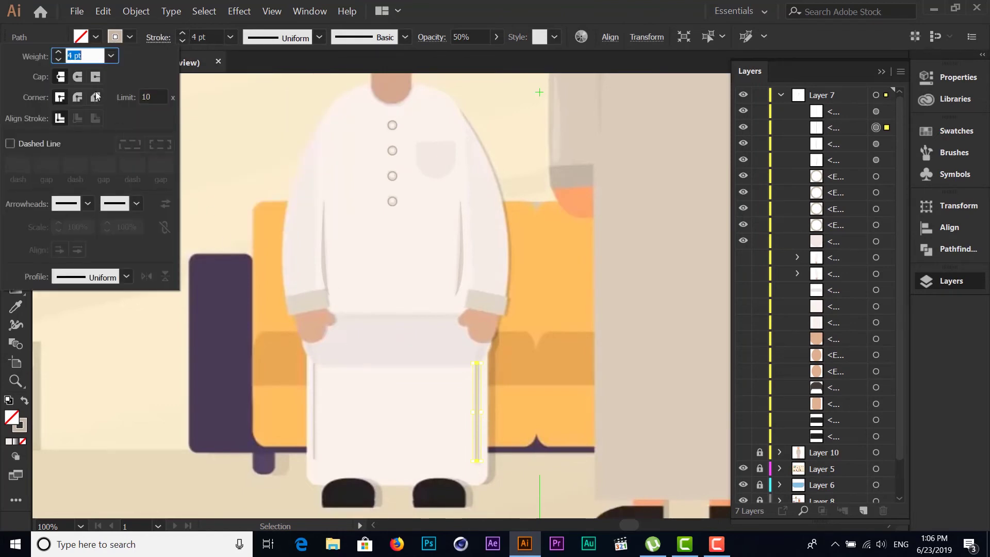
key(Tab)
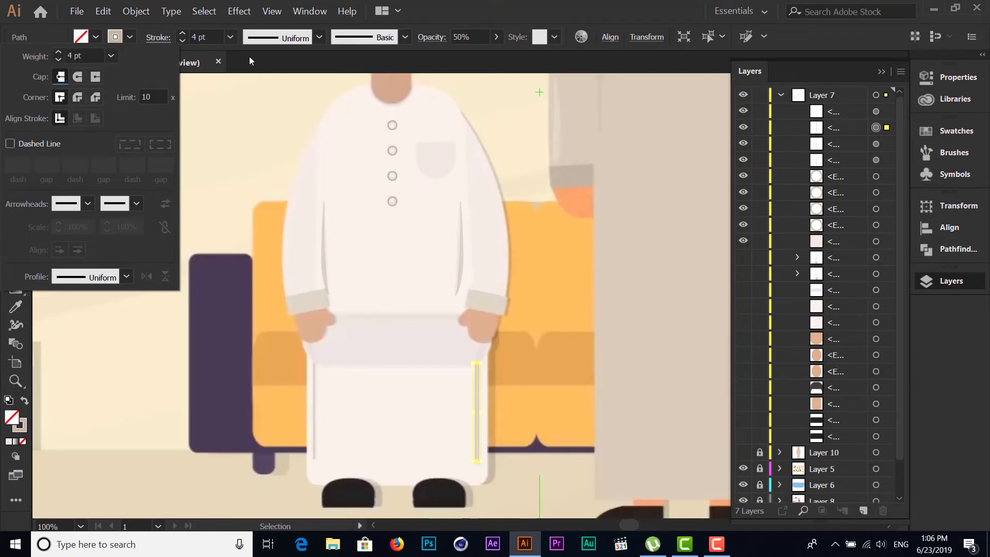
click(470, 376)
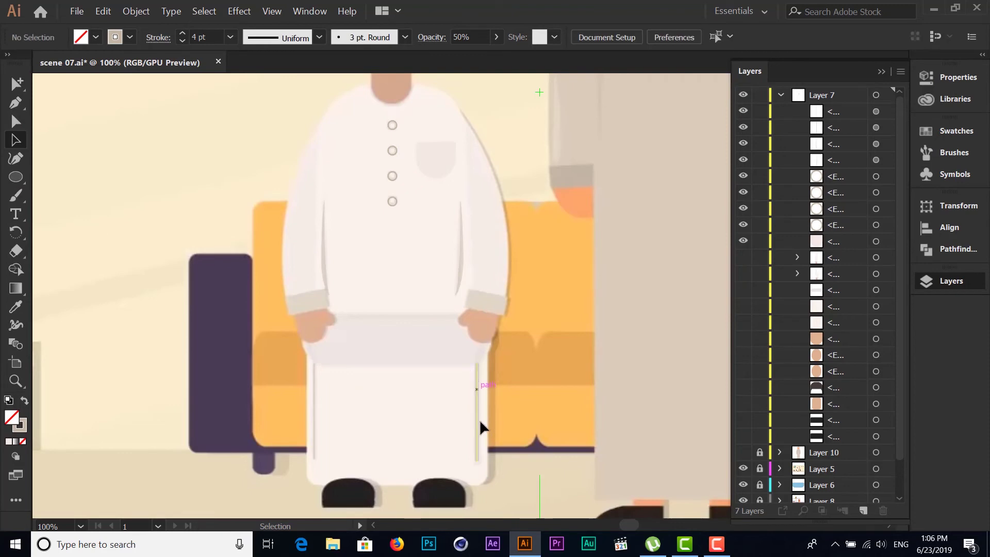
Give the right fold line Round Cap and Round Join
click(476, 454)
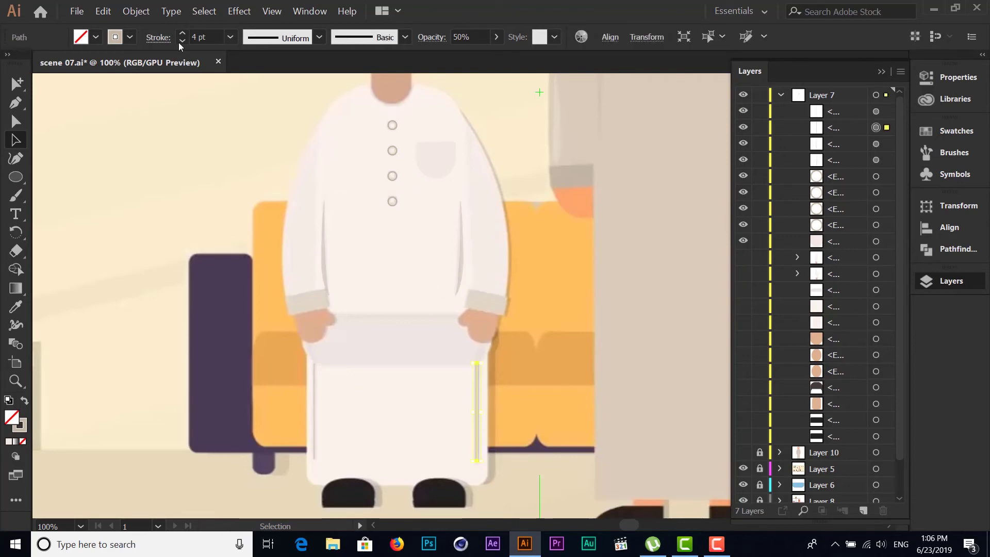
click(158, 37)
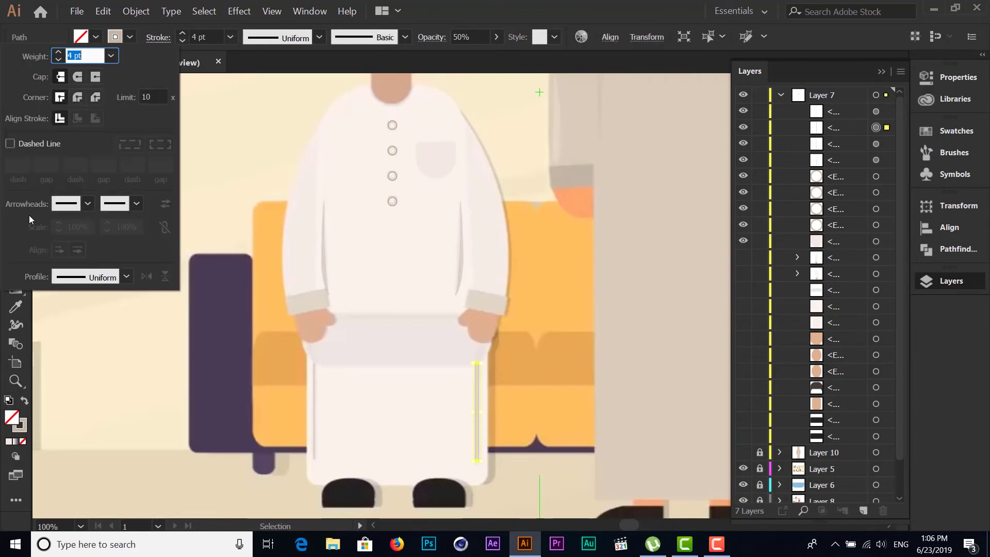
click(78, 78)
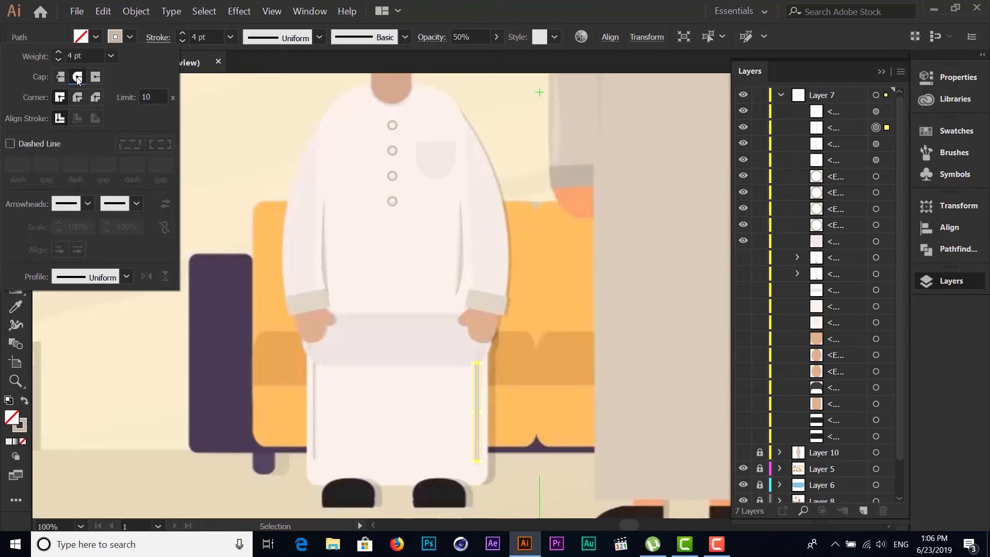
click(78, 97)
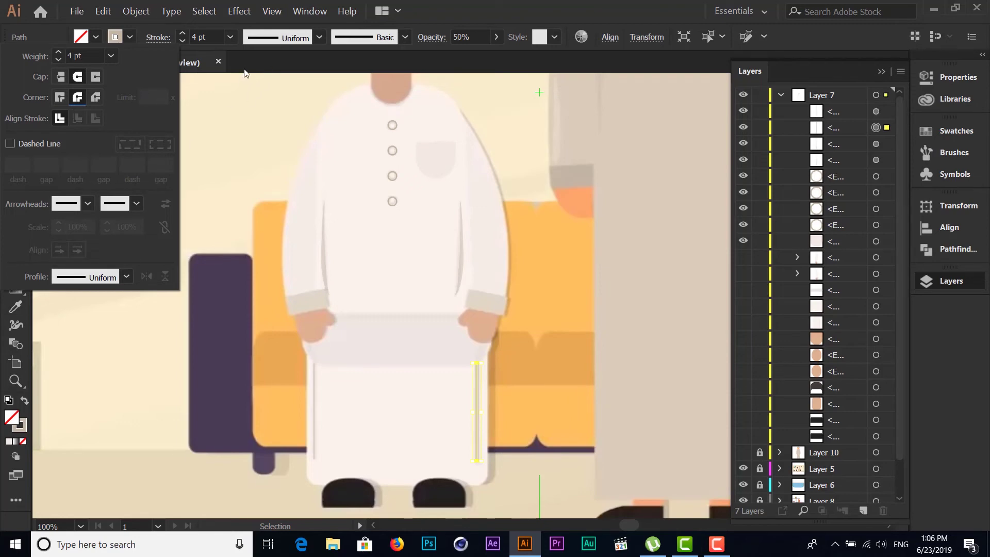
click(512, 427)
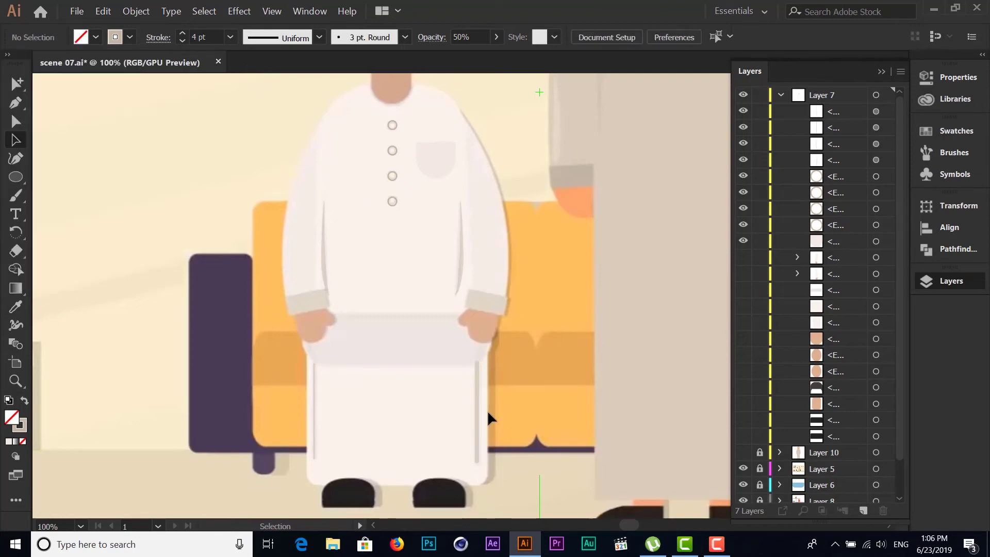
click(476, 389)
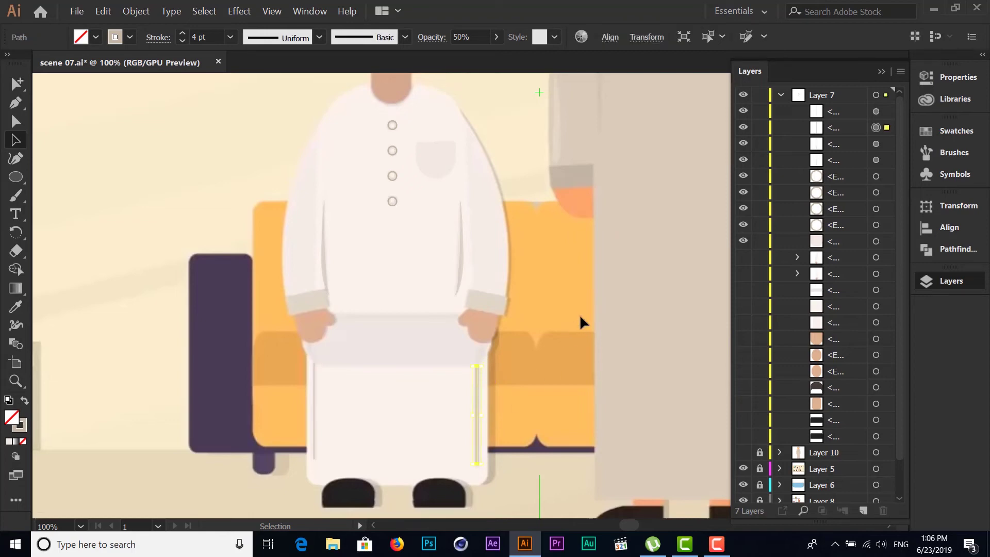
click(448, 394)
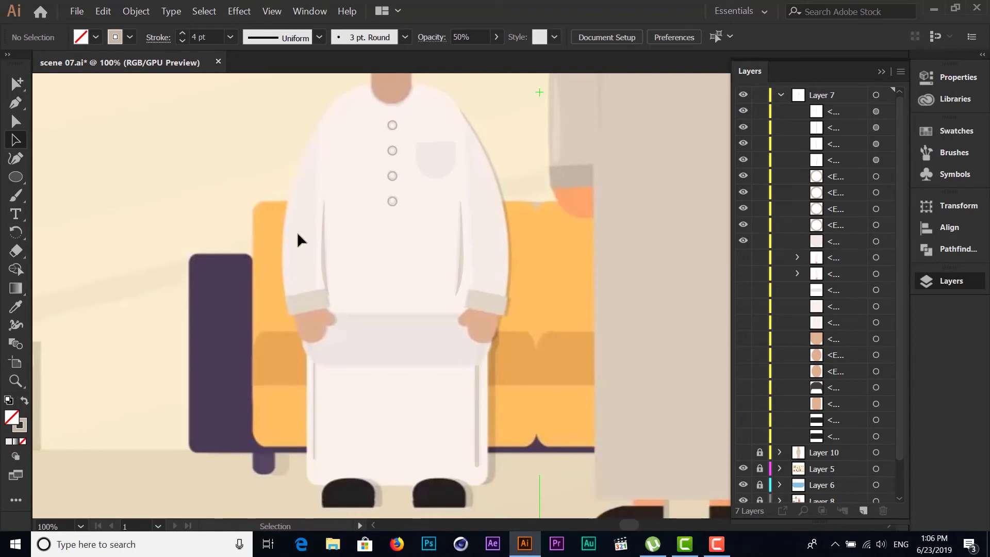
Turn on visibility for every sublayer of Layer 7 in the Layers panel
scroll(486, 261, up, 1)
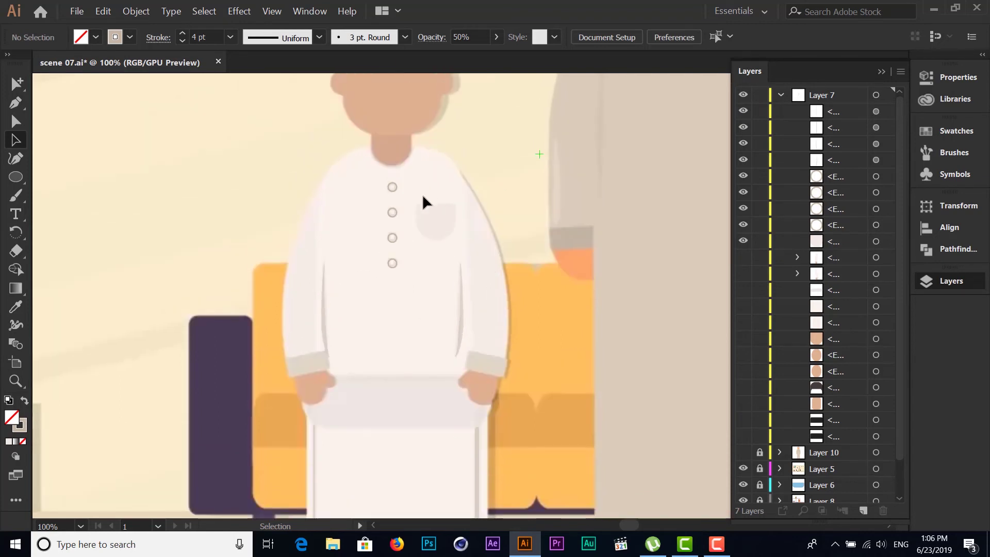
scroll(351, 209, up, 1)
scroll(351, 210, up, 1)
scroll(352, 209, down, 1)
scroll(350, 212, down, 1)
drag(16, 177, 72, 191)
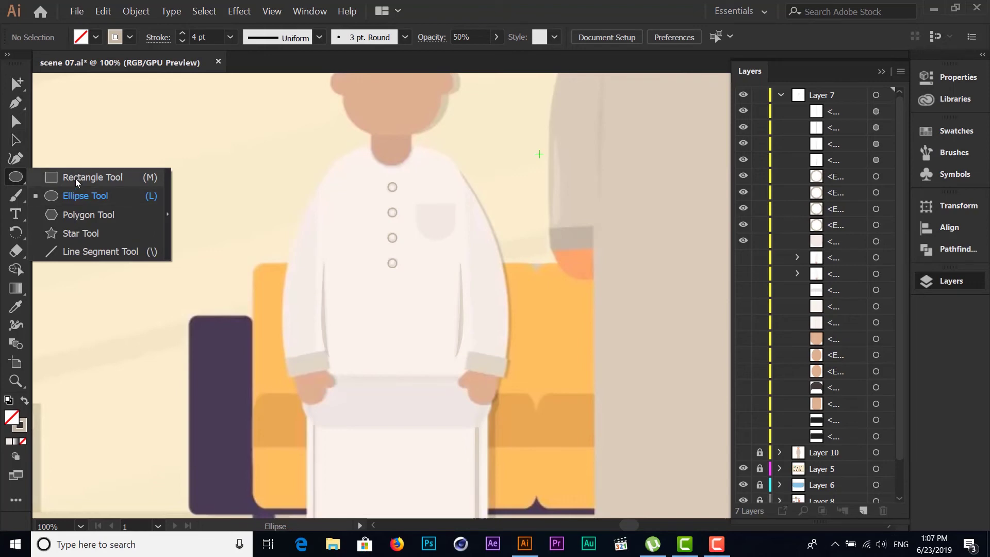
click(76, 178)
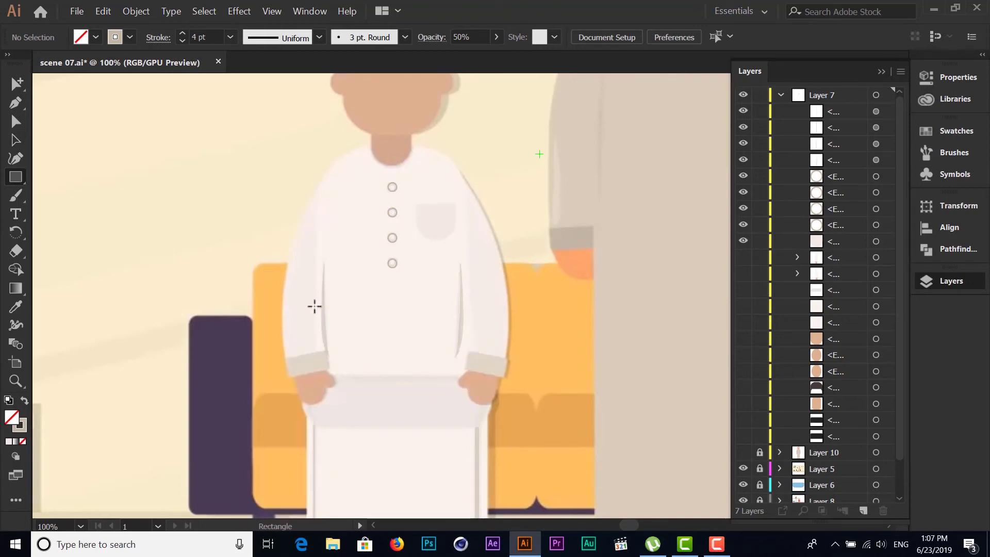
click(16, 138)
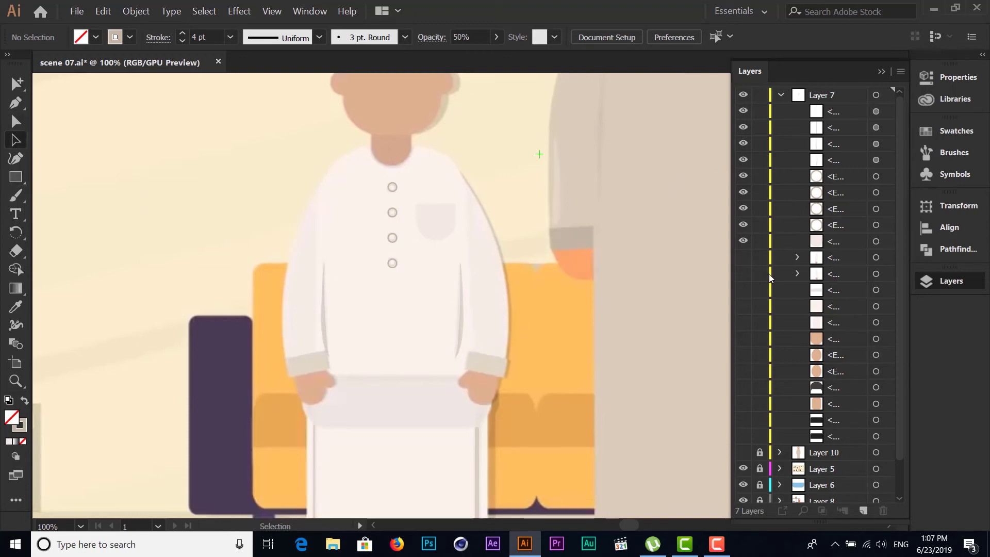
drag(742, 257, 748, 439)
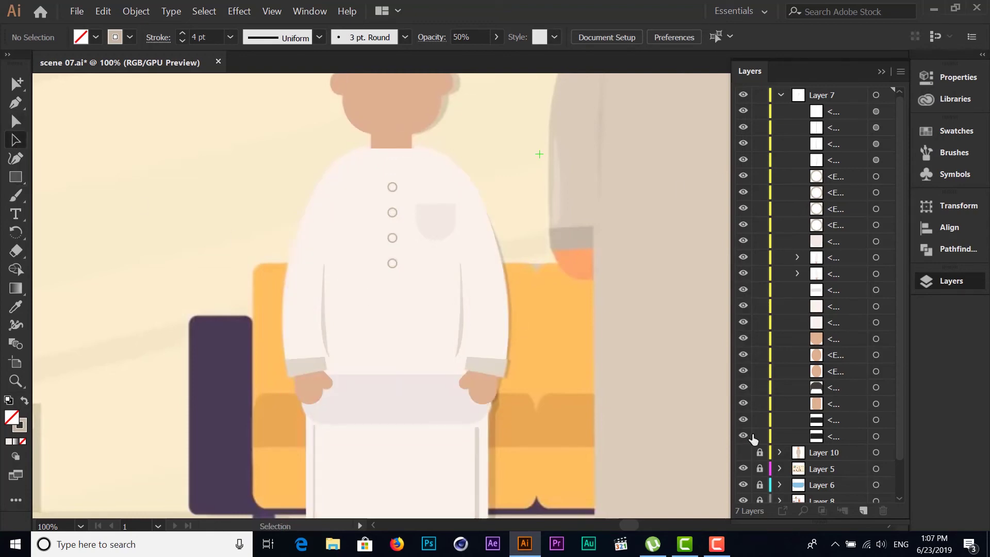
Select the boy's right sleeve shape inside the expanded sleeve group in Layers
click(489, 320)
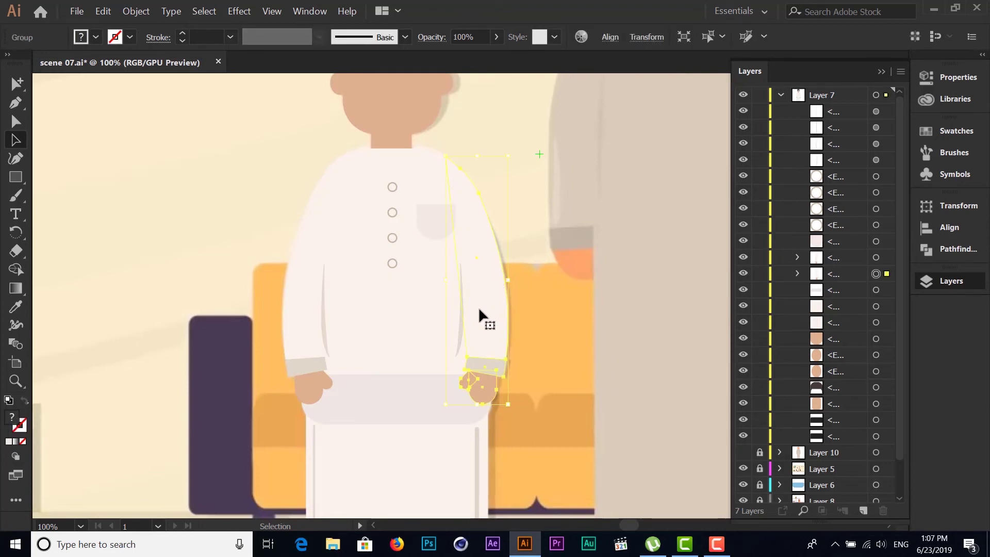
click(798, 273)
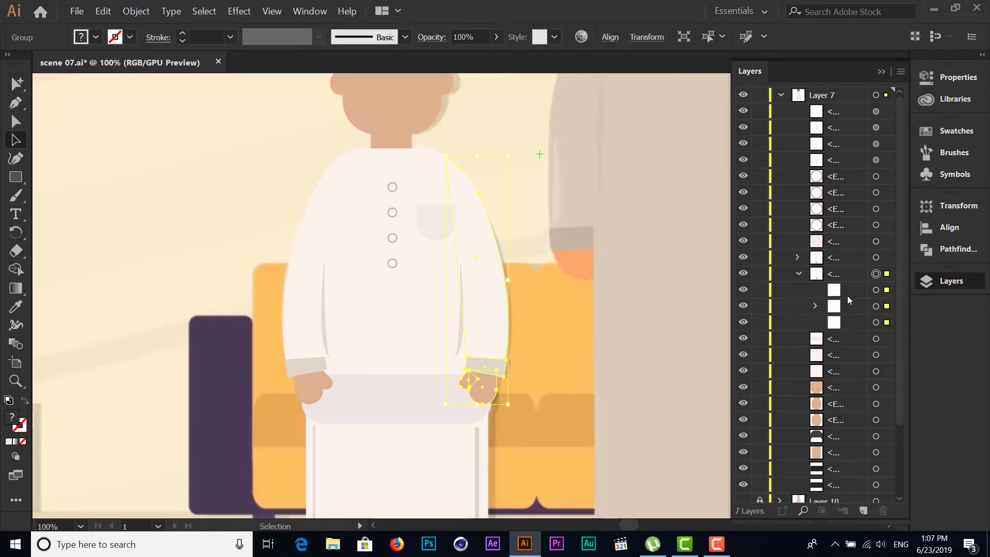
click(744, 323)
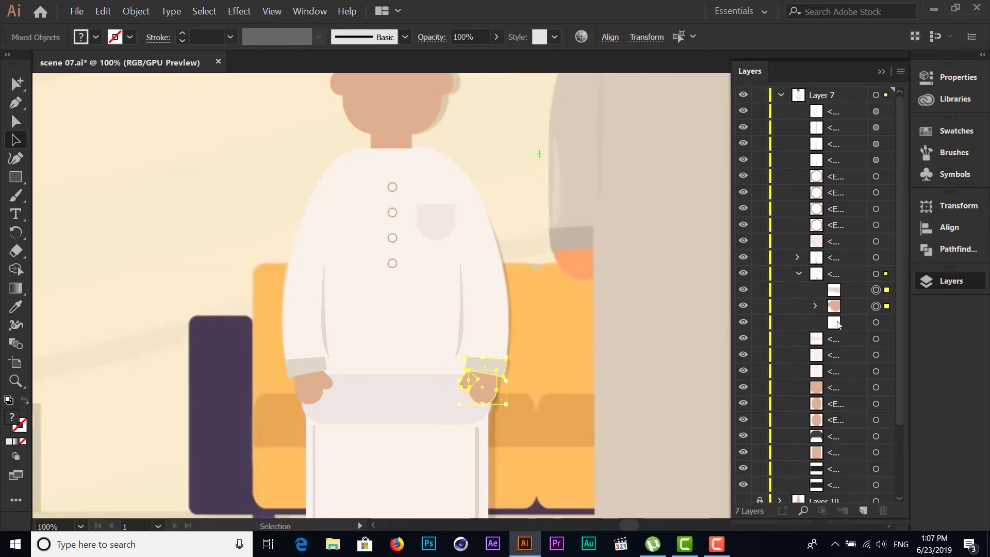
click(868, 323)
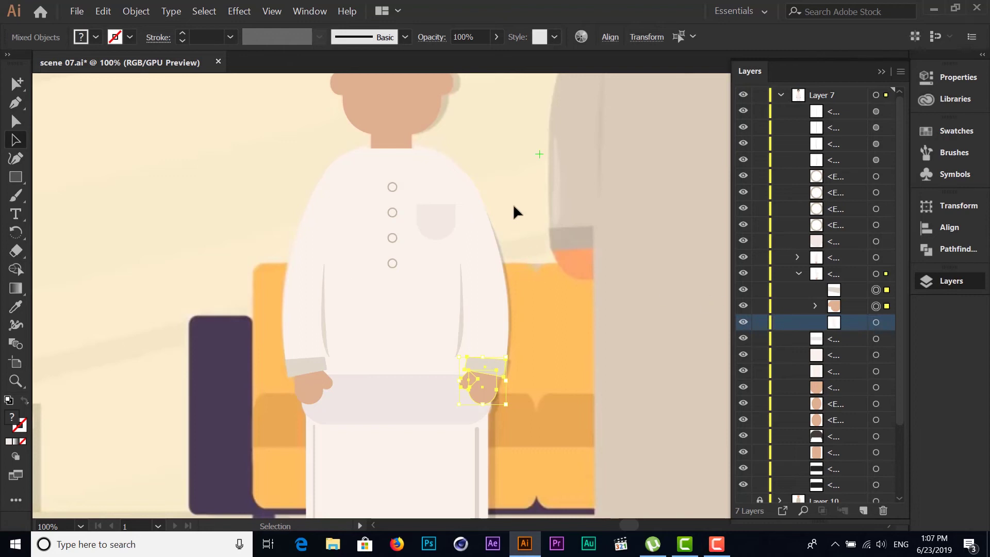
click(515, 212)
click(876, 323)
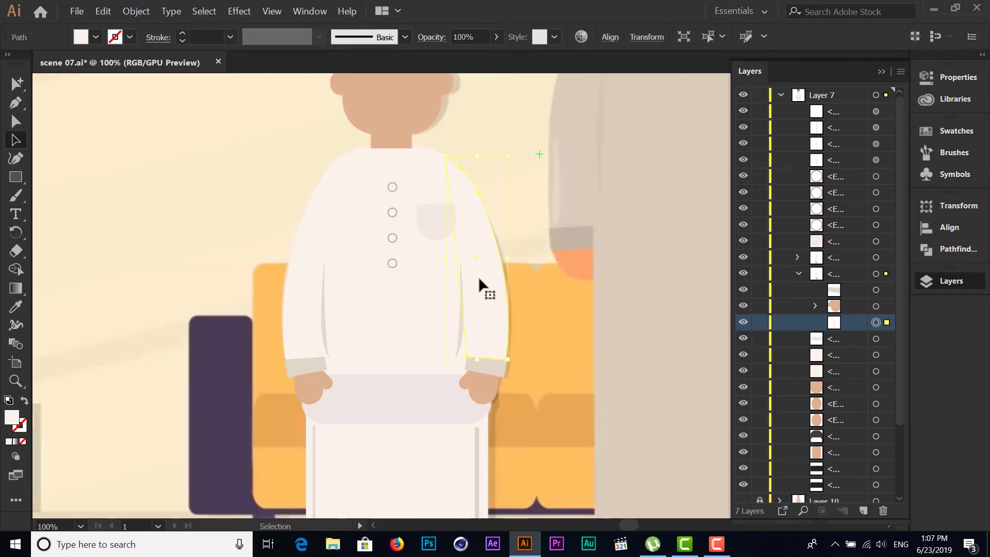
Paste a copy of the sleeve in front and narrow it to about 43 px wide
key(ctrl+c)
key(ctrl+f)
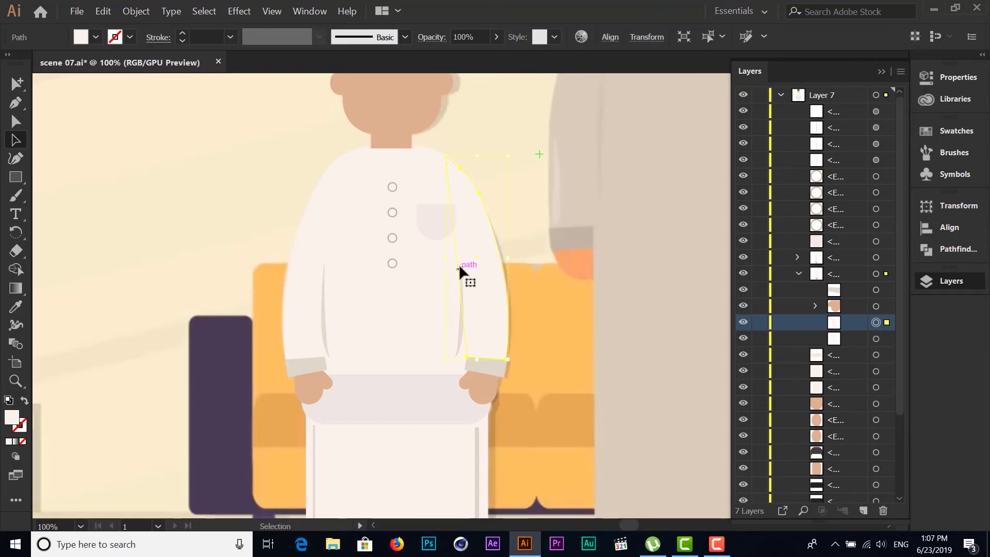
click(456, 262)
drag(507, 258, 456, 261)
With Direct Selection, drag the sleeve copy's top anchor down onto the robe's shoulder edge
click(15, 122)
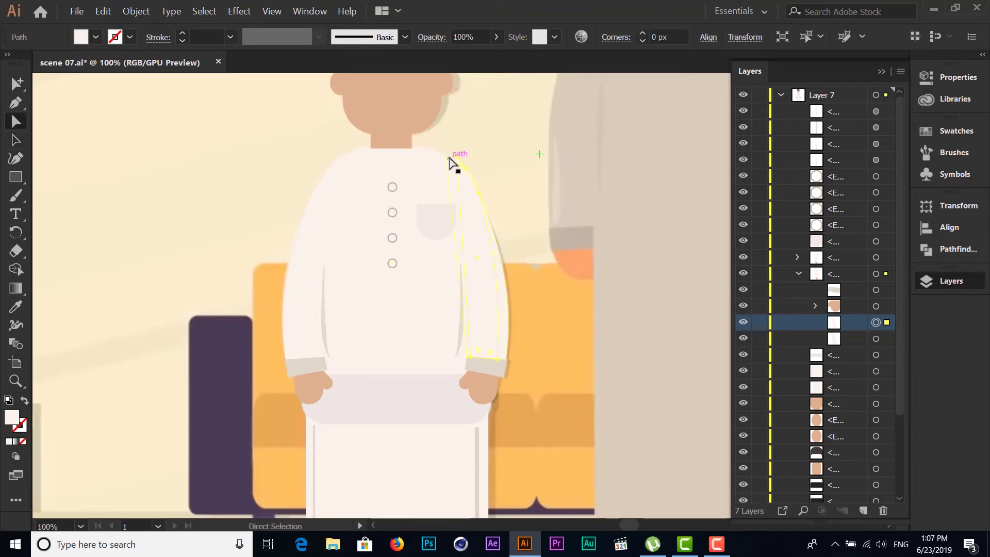
scroll(457, 160, up, 2)
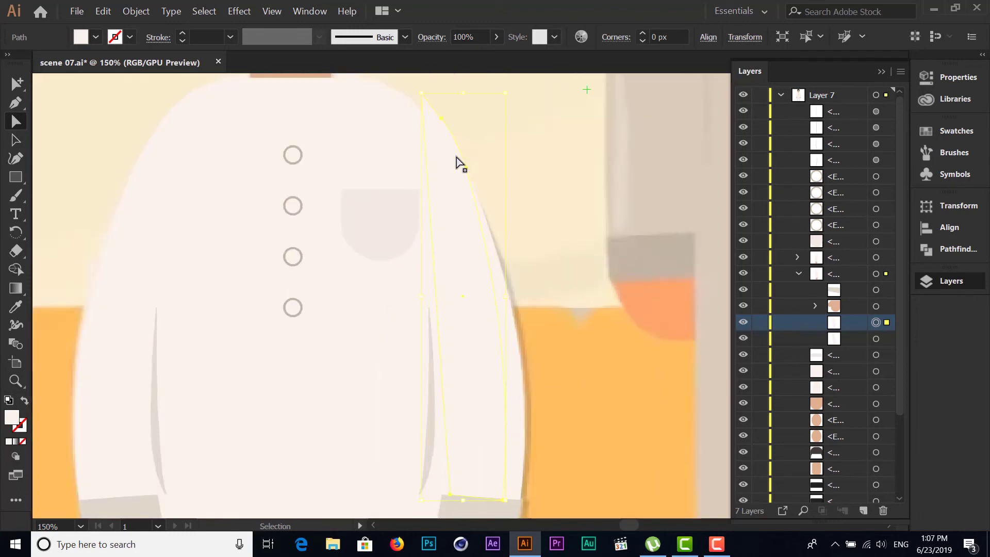
scroll(454, 154, up, 1)
scroll(448, 149, up, 3)
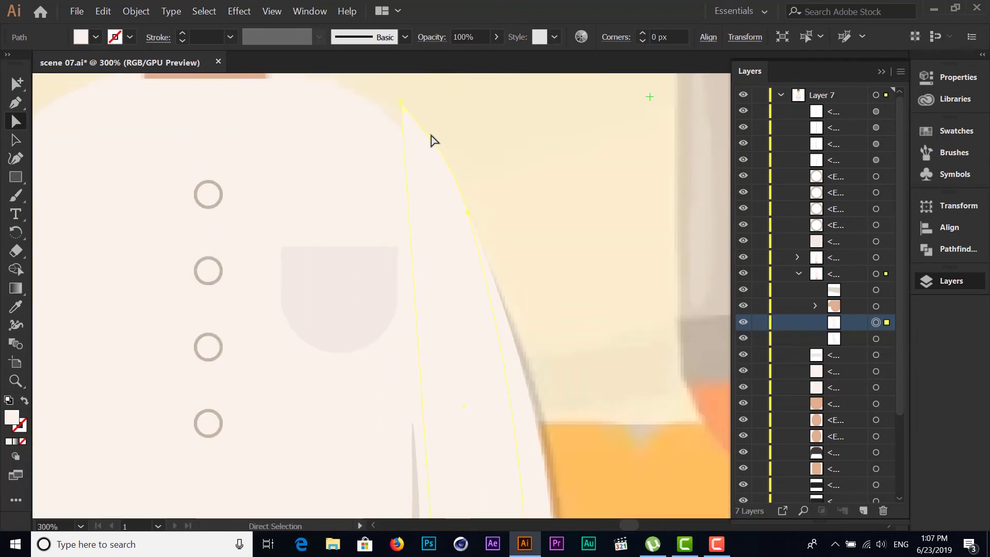
scroll(433, 139, up, 1)
click(400, 114)
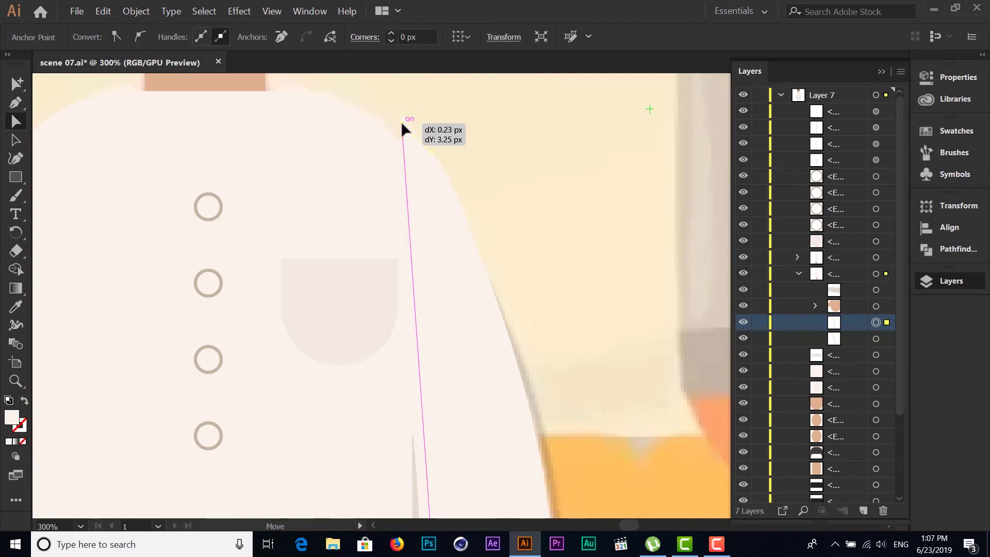
mouse_move(400, 114)
mouse_down()
mouse_move(401, 142)
mouse_move(432, 162)
mouse_up()
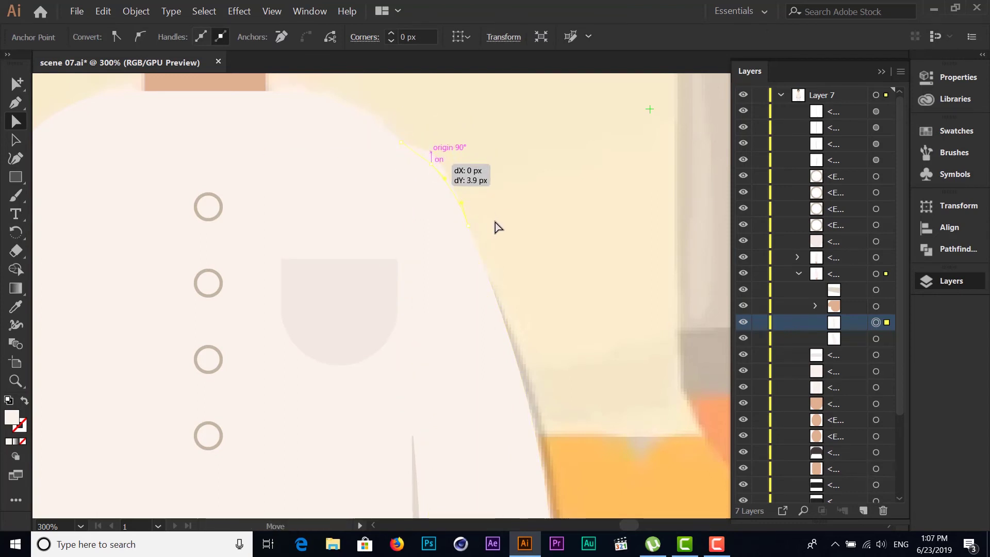
scroll(503, 198, down, 2)
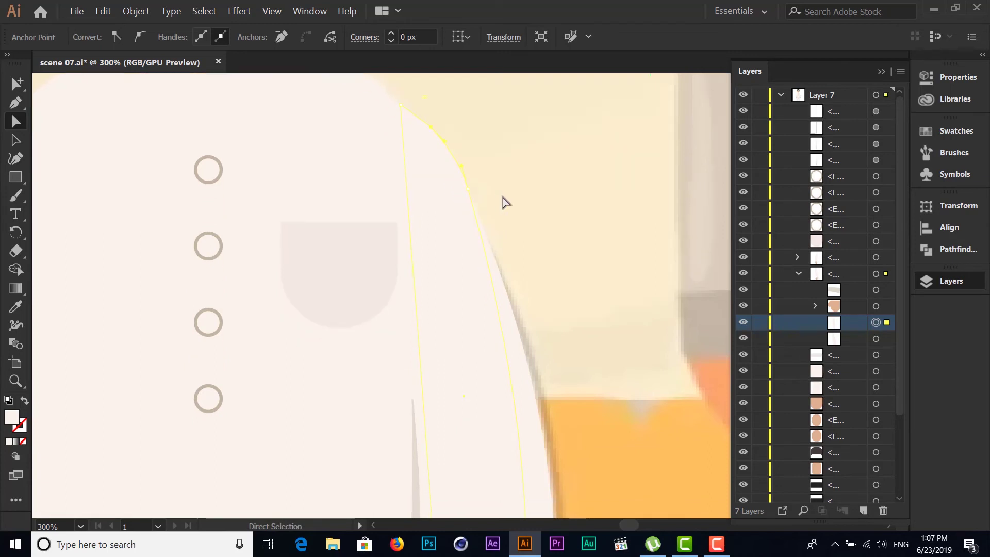
scroll(502, 199, down, 4)
scroll(521, 223, down, 5)
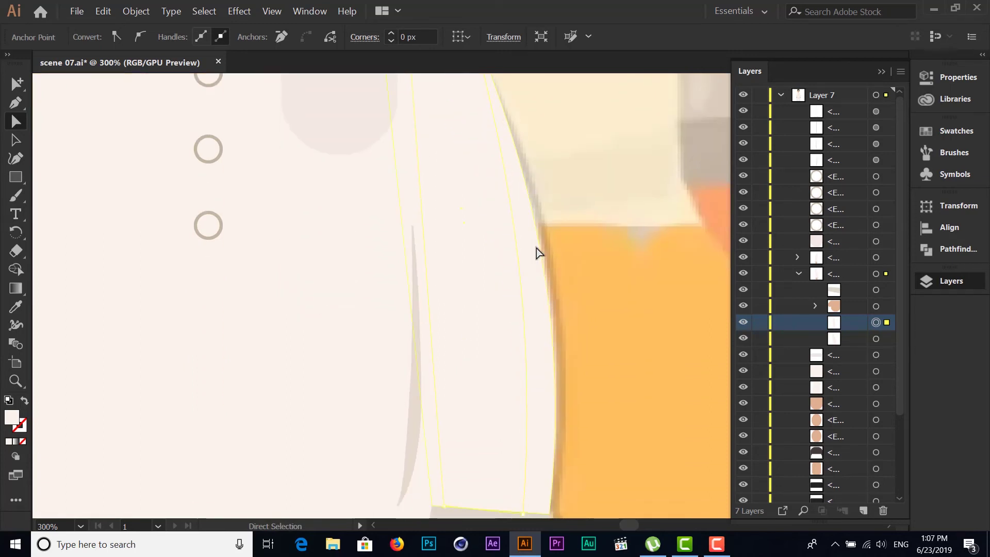
scroll(536, 252, down, 2)
scroll(423, 242, down, 6)
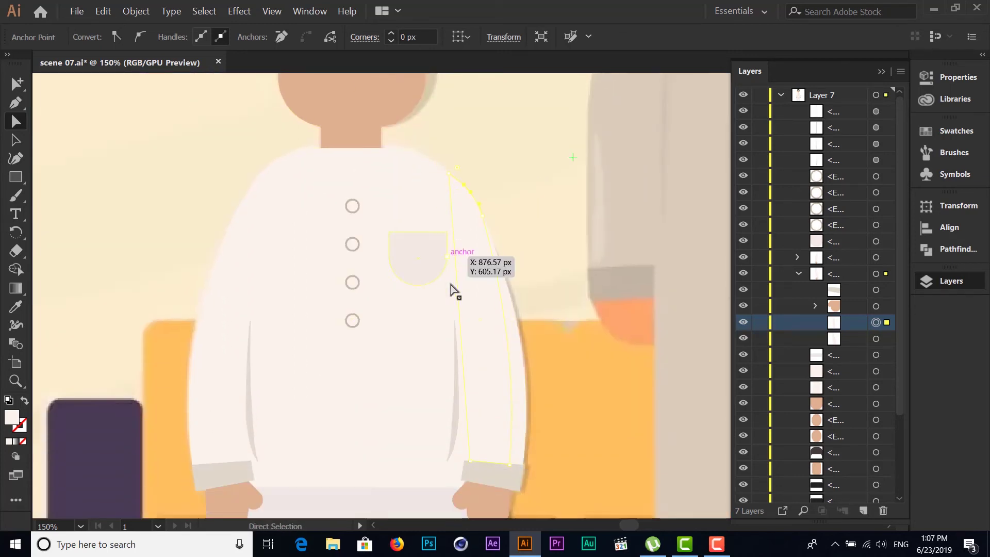
scroll(451, 285, down, 2)
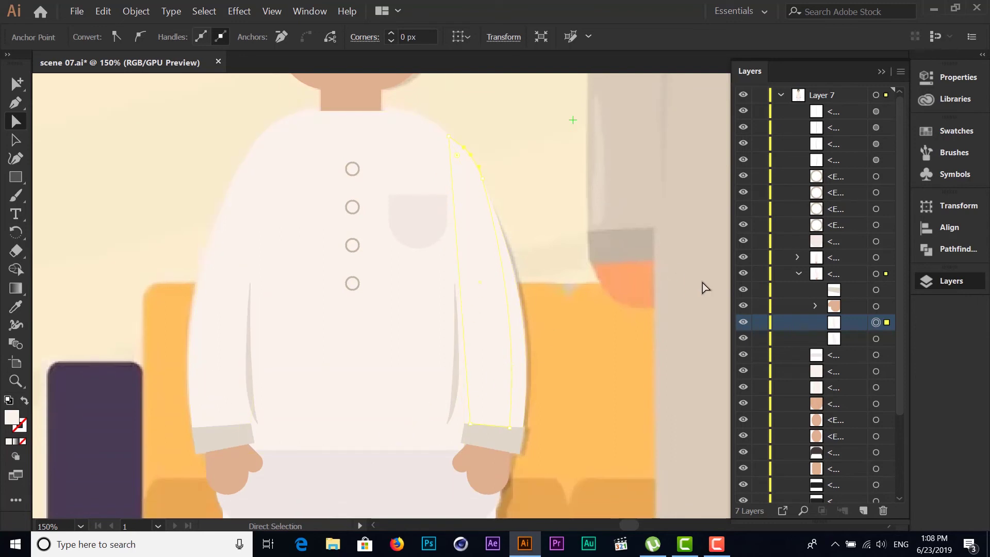
scroll(782, 305, down, 3)
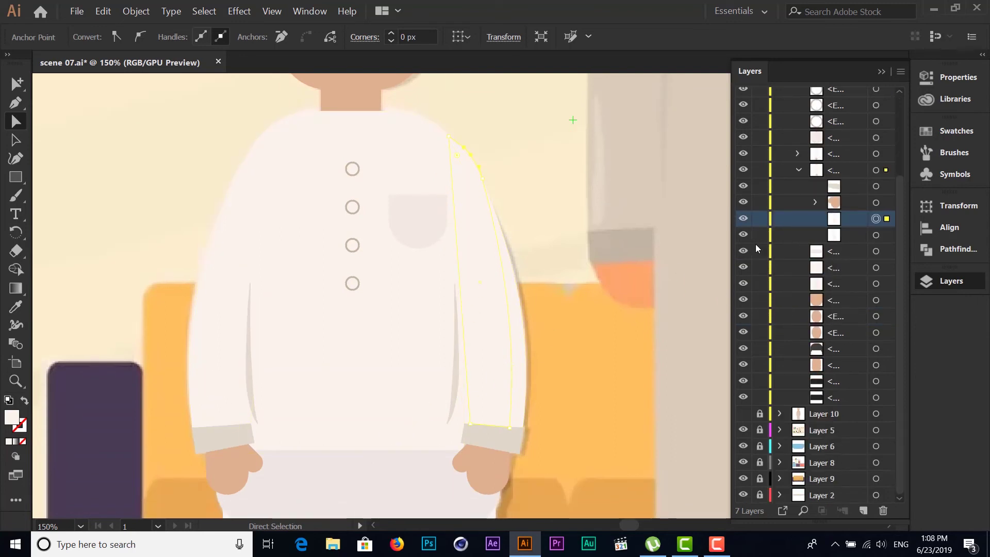
Hide Layer 7's other sublayers, keep the sleeve-and-cuff group visible, and reselect the narrowed sleeve
drag(746, 392, 743, 242)
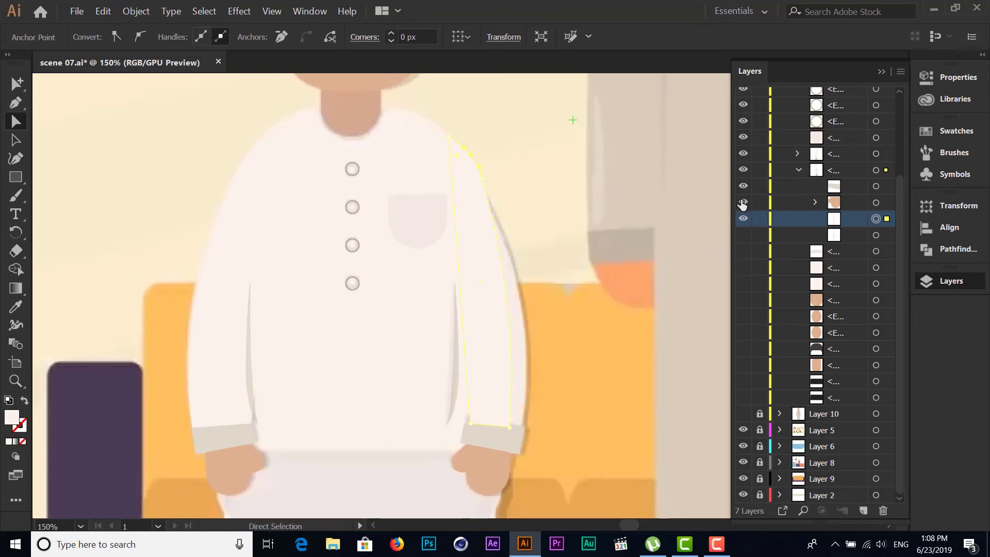
drag(742, 204, 743, 106)
scroll(746, 279, up, 3)
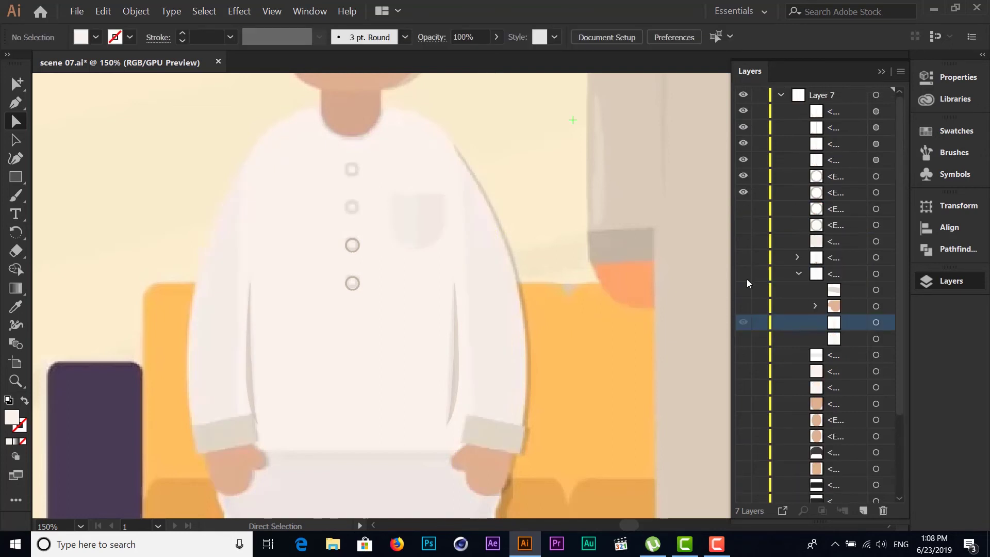
mouse_move(743, 290)
click(743, 274)
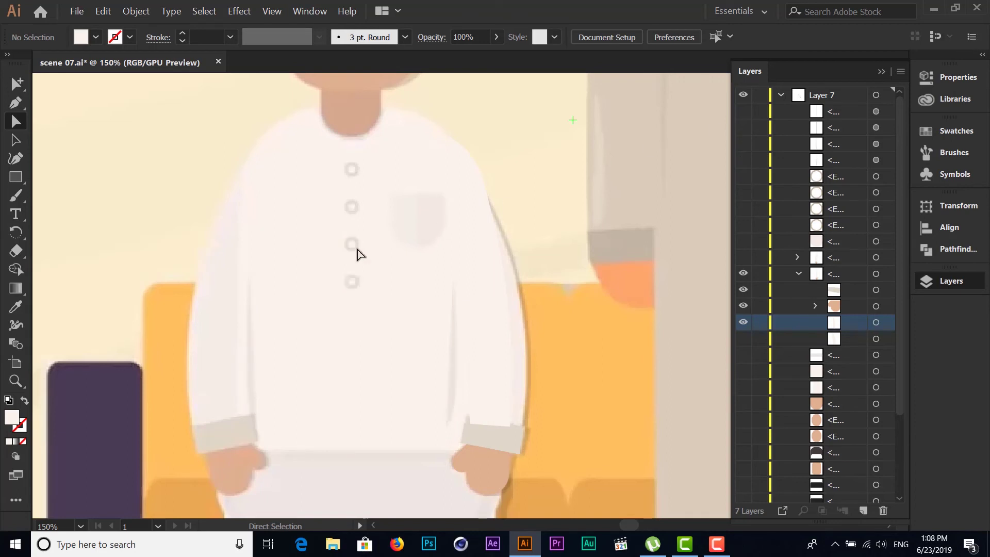
scroll(242, 294, down, 1)
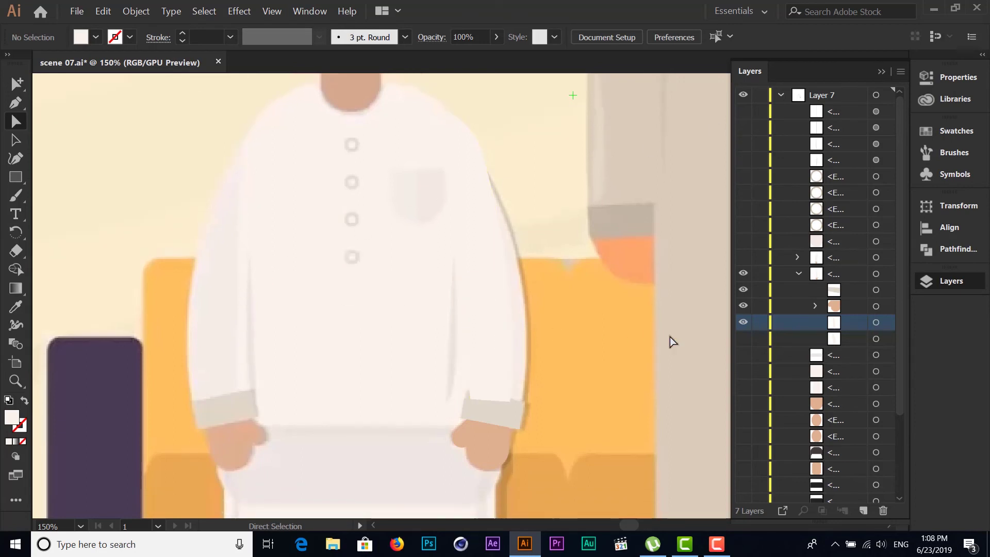
click(876, 324)
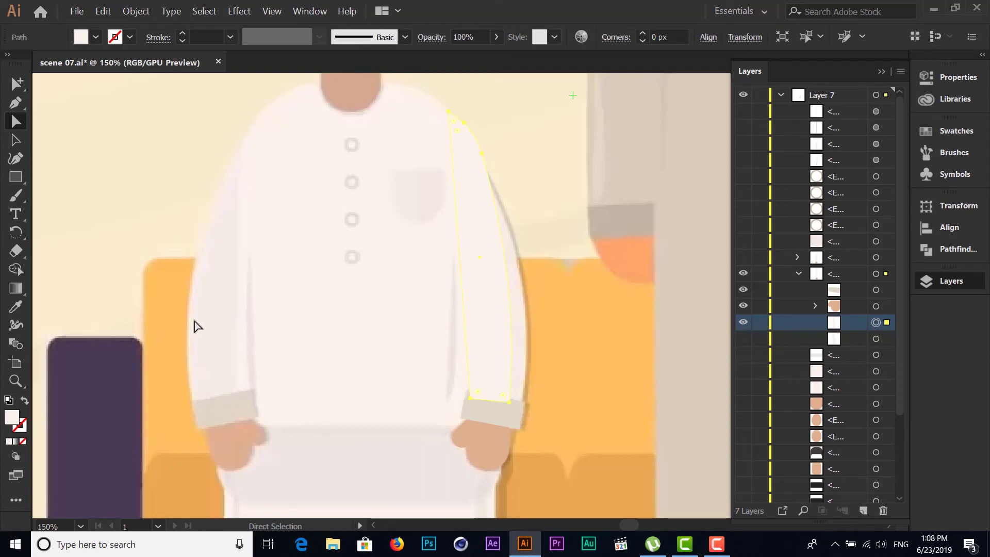
click(15, 306)
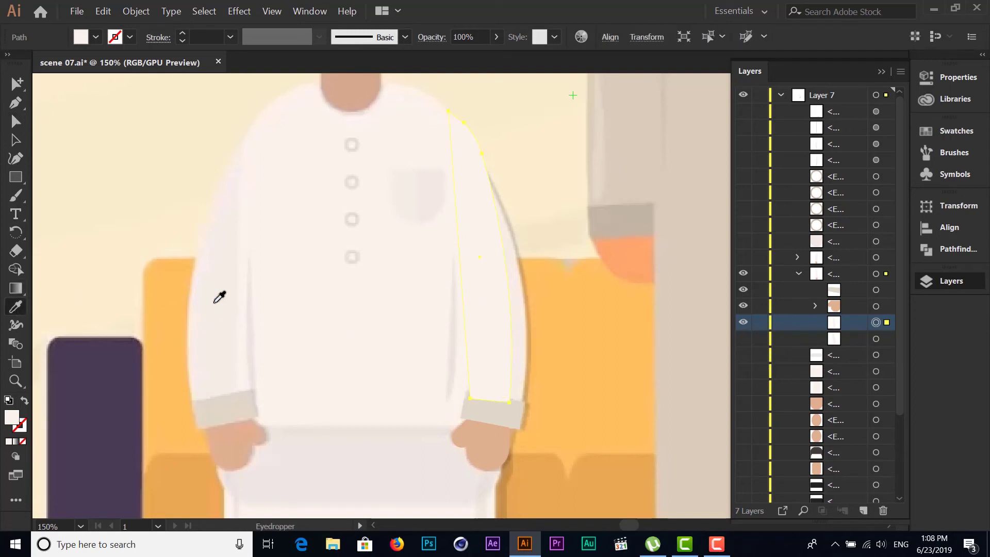
click(15, 140)
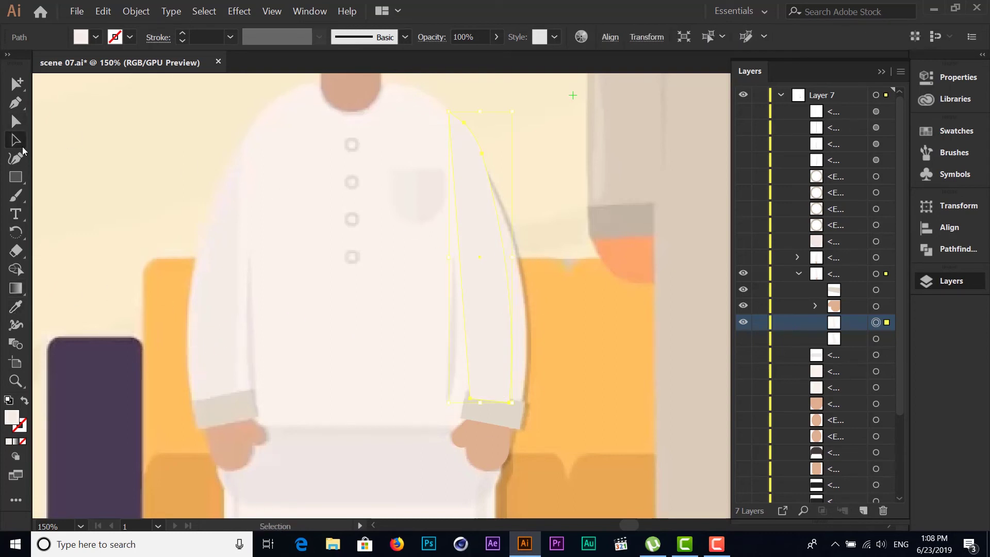
click(324, 304)
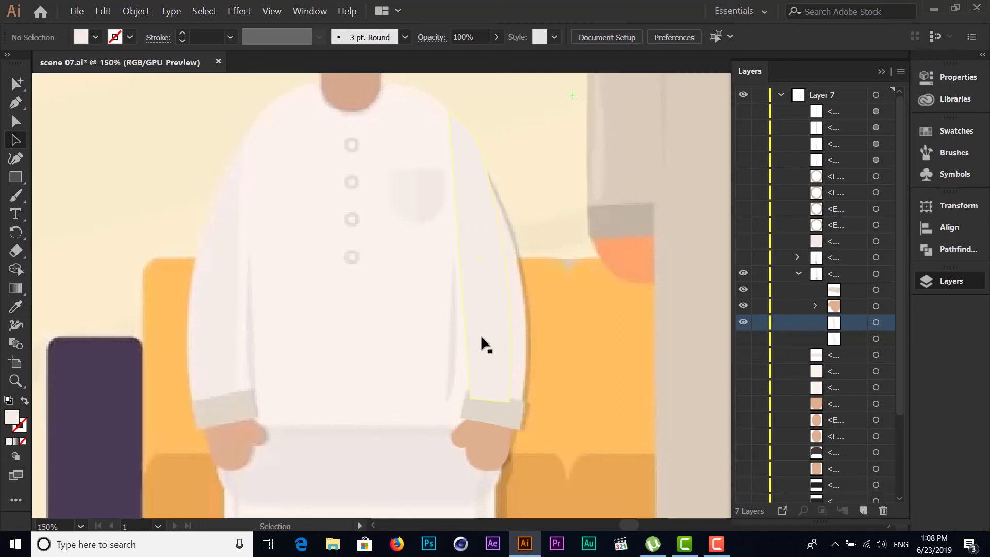
click(485, 228)
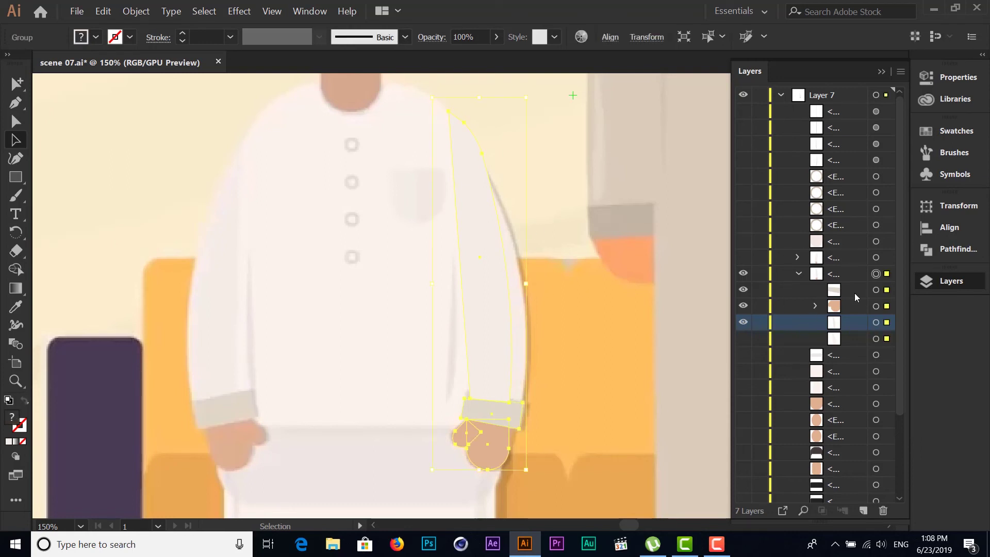
click(552, 192)
click(875, 289)
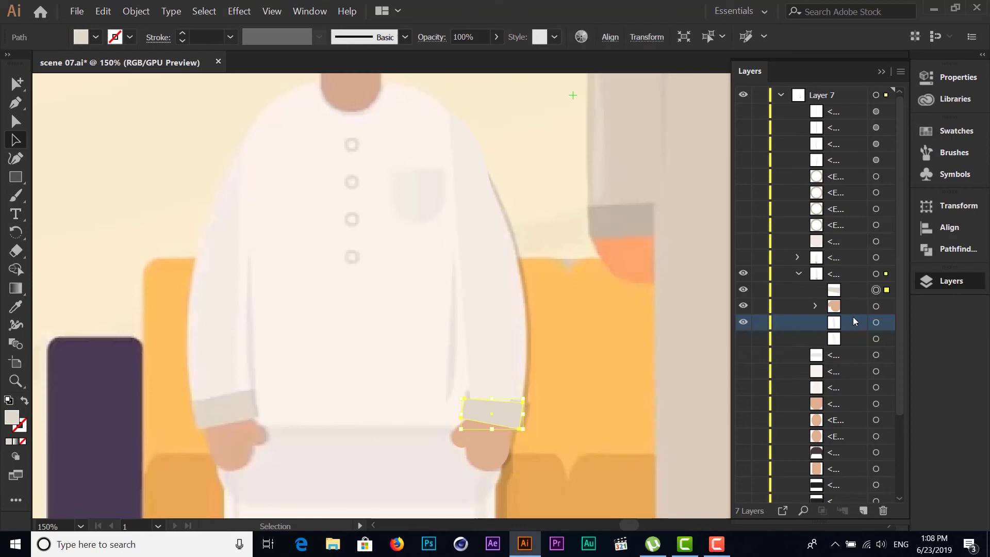
click(876, 322)
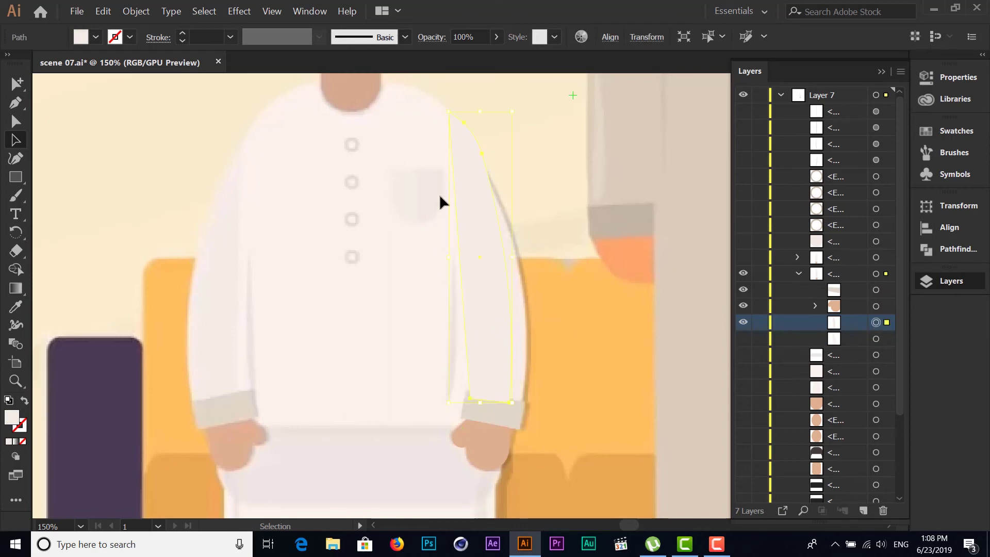
click(16, 123)
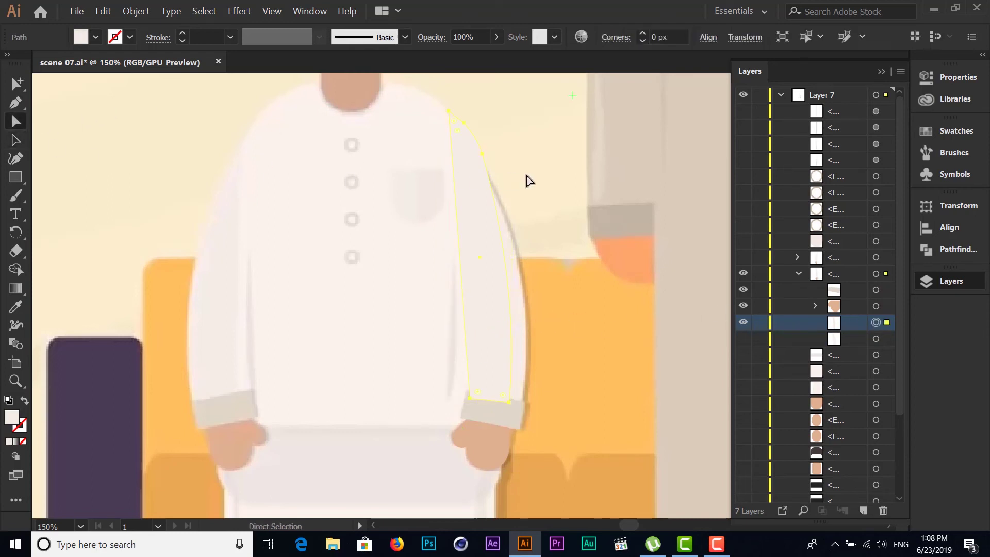
Zoom in and nudge the sleeve's shoulder and top anchors and handles into a smooth shoulder curve
click(464, 123)
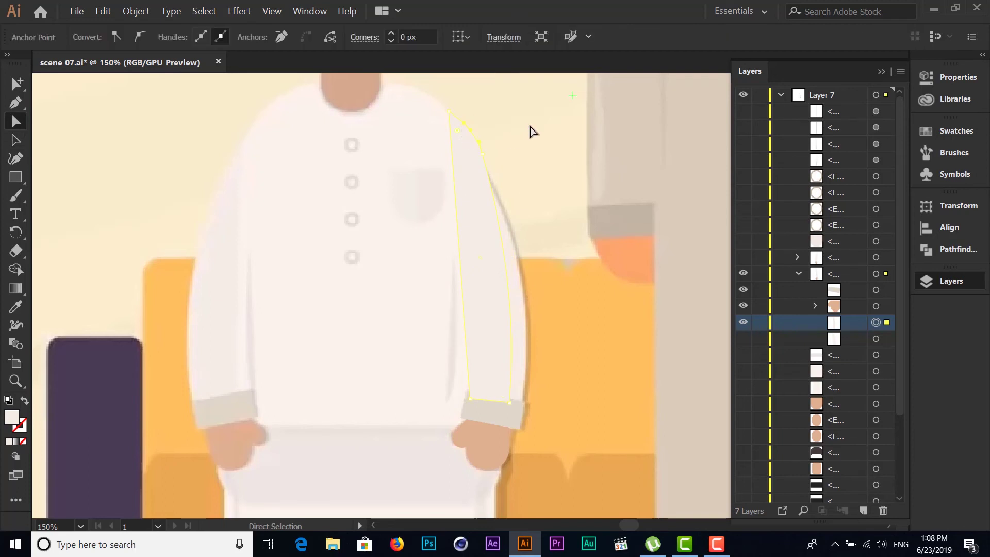
key(ctrl+equal)
key(ctrl+equal)
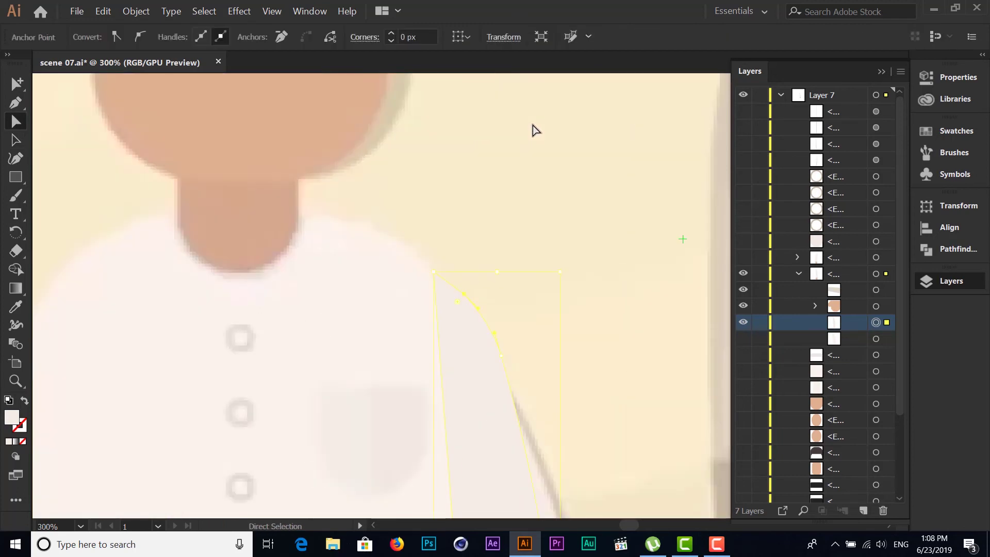
click(464, 294)
drag(464, 293, 456, 298)
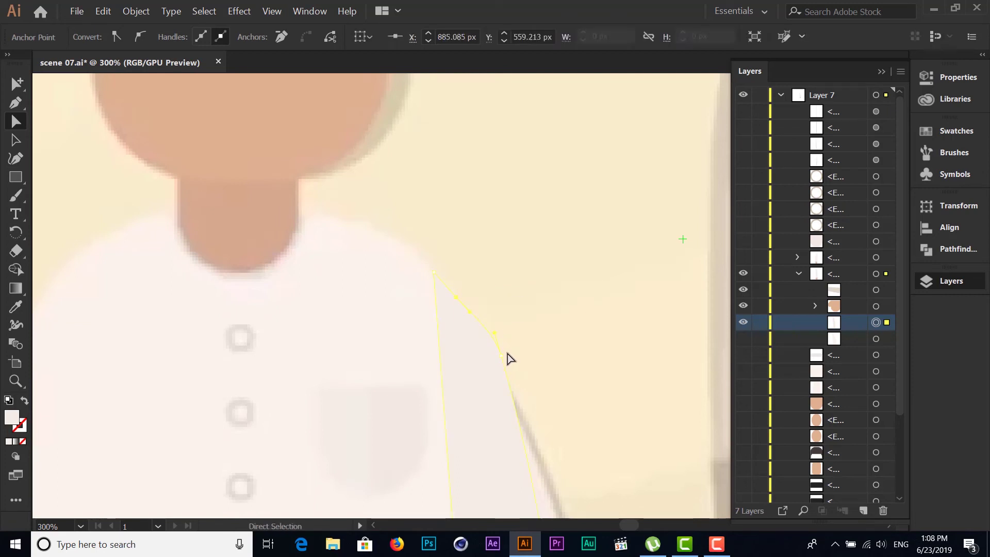
drag(503, 359, 491, 355)
click(488, 355)
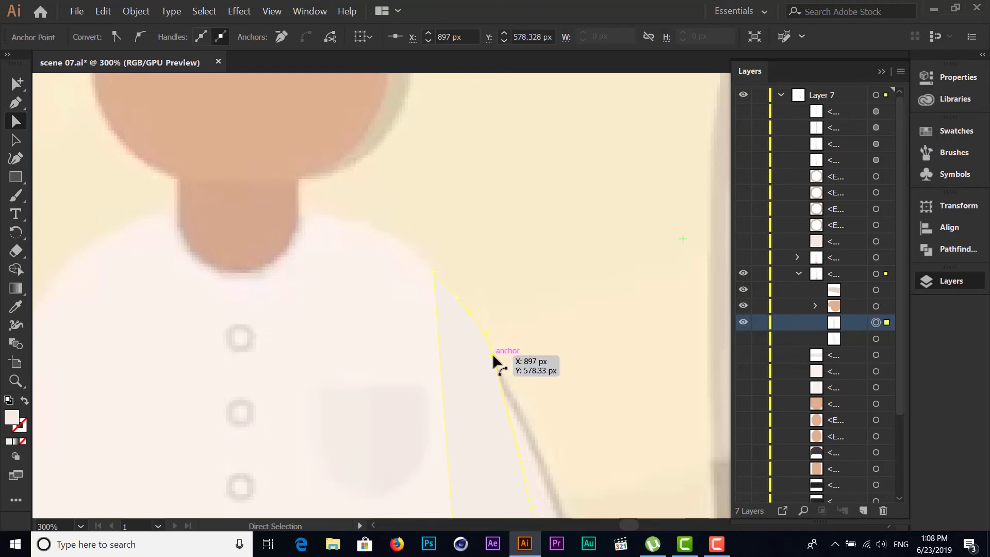
drag(487, 356, 484, 355)
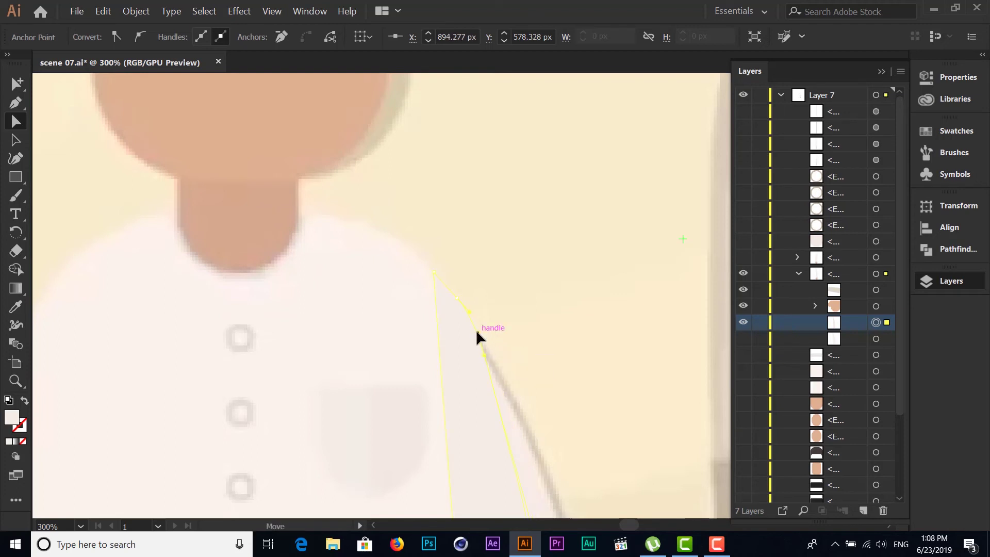
drag(455, 298, 461, 311)
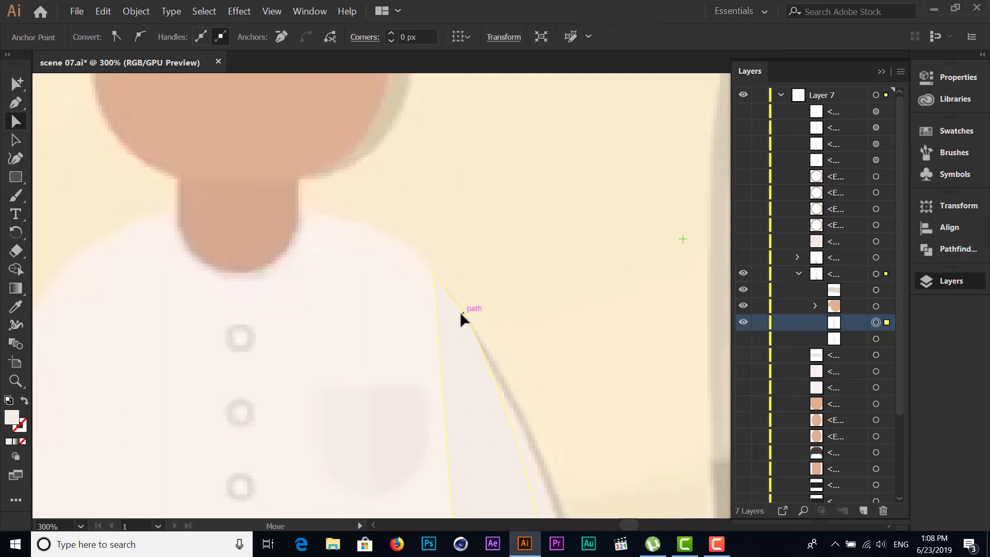
click(451, 298)
drag(433, 277, 430, 276)
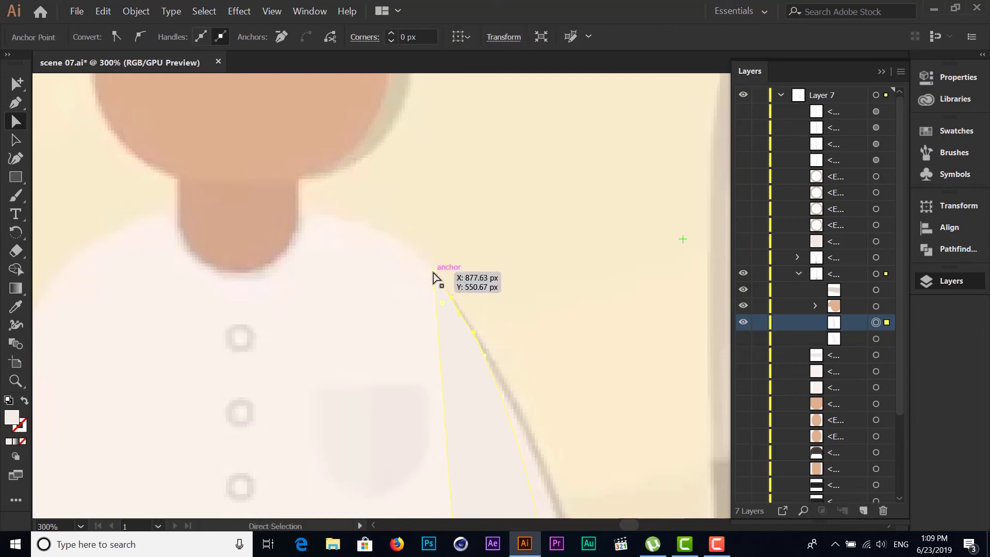
Raise the sleeve's bottom-left and bottom-right anchors so its lower edge meets the cuff's top
scroll(463, 343, down, 3)
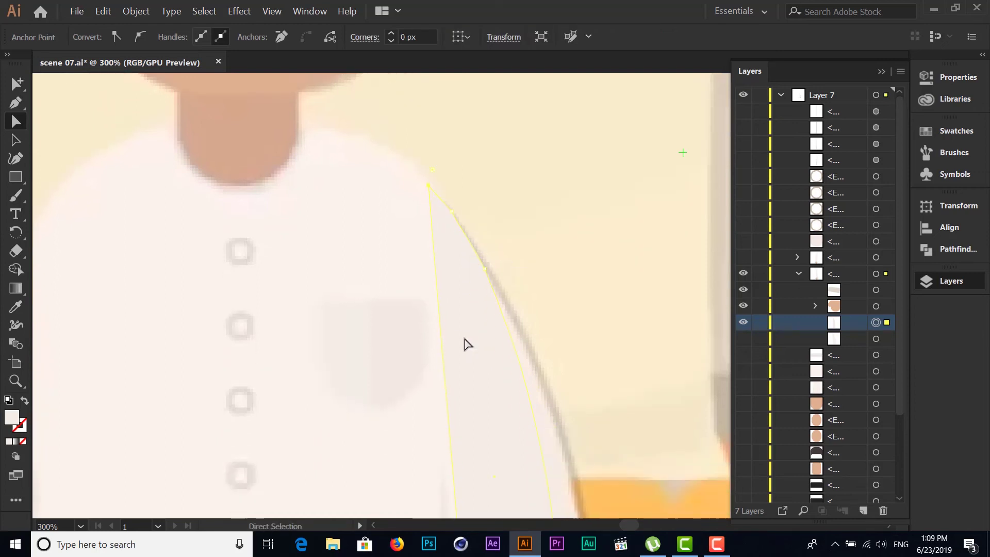
scroll(473, 343, down, 3)
scroll(482, 340, down, 2)
scroll(483, 340, down, 1)
scroll(483, 339, down, 3)
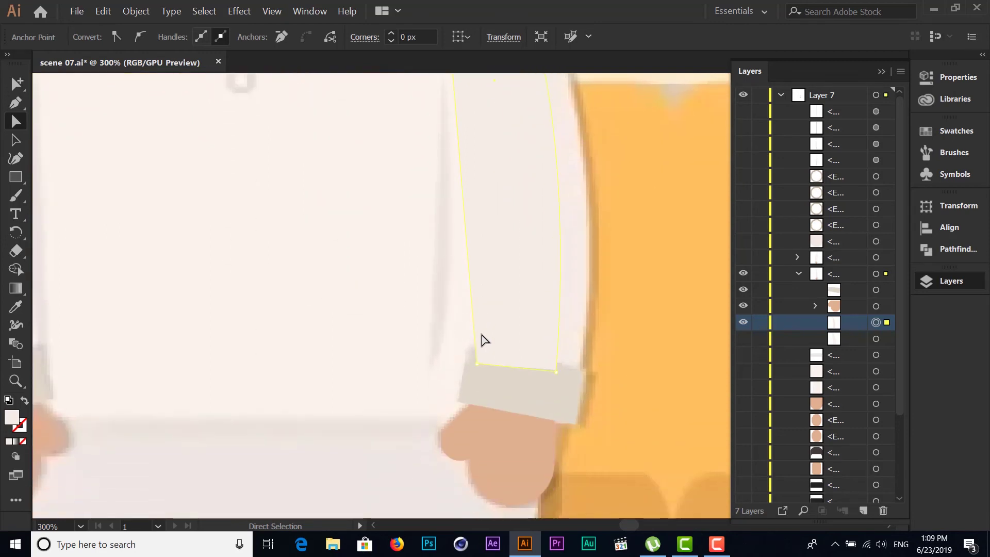
click(477, 363)
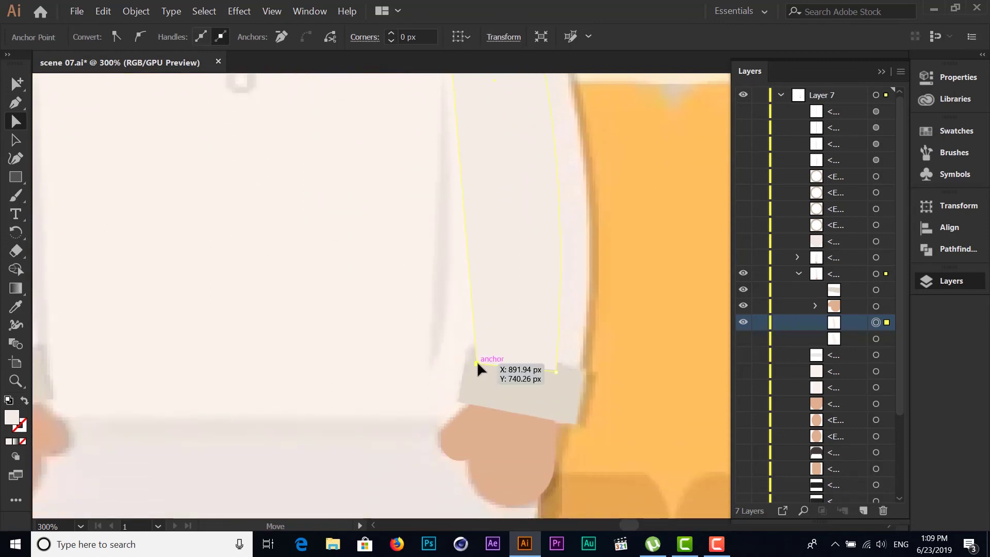
click(555, 372)
drag(476, 363, 478, 354)
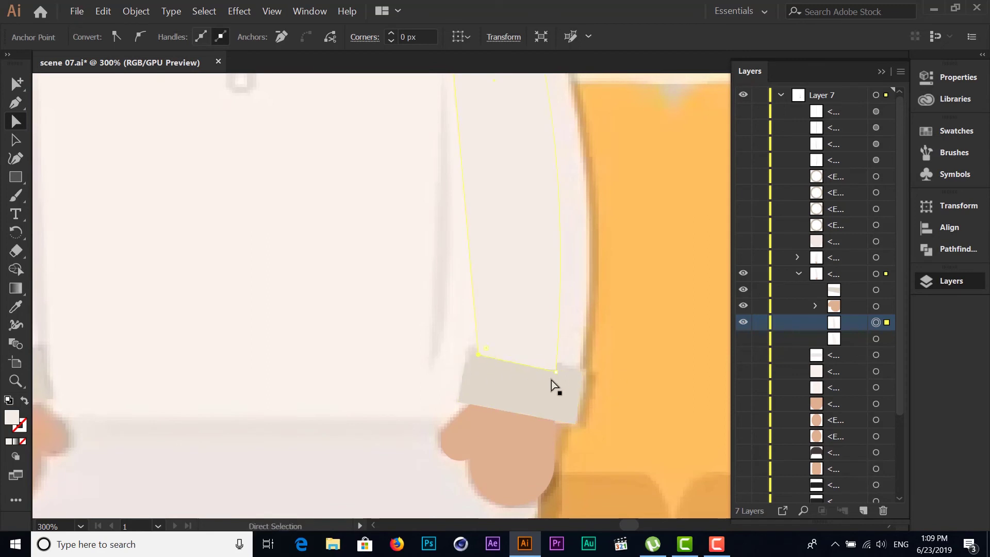
drag(563, 377, 555, 364)
click(468, 365)
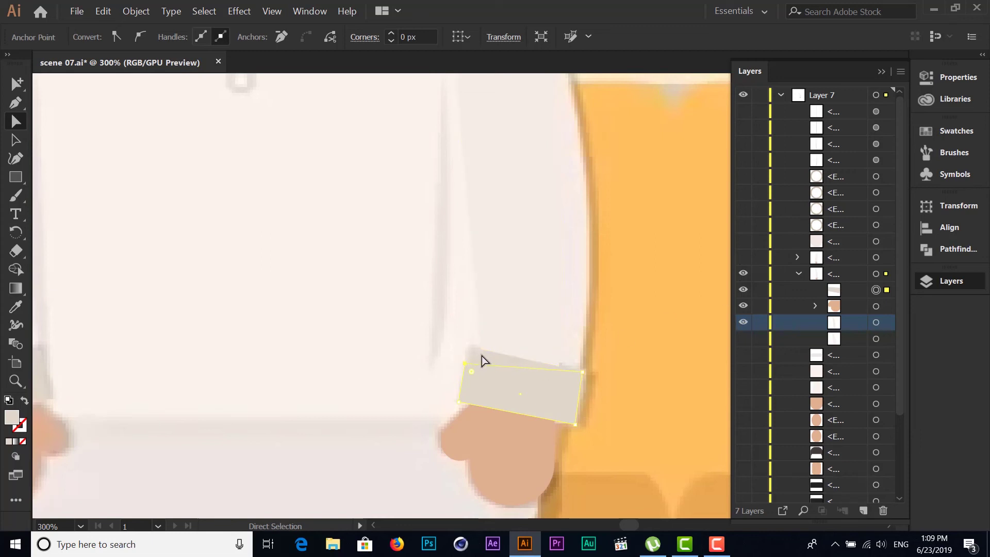
click(540, 366)
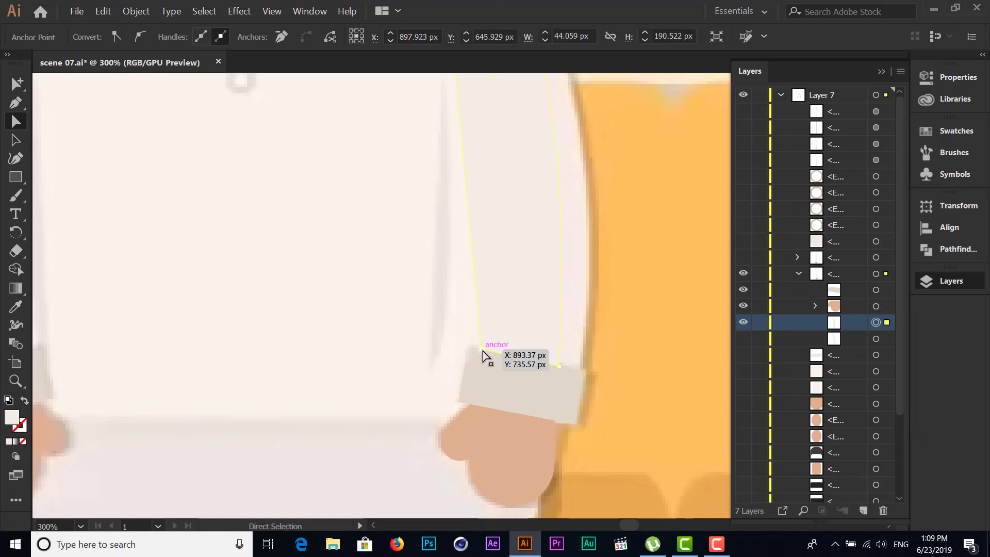
drag(483, 351, 485, 364)
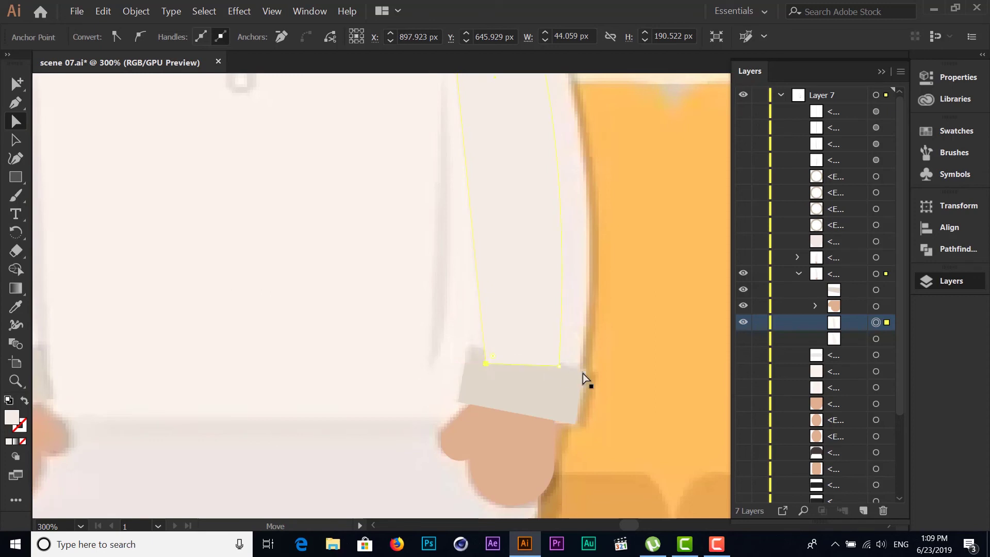
click(560, 367)
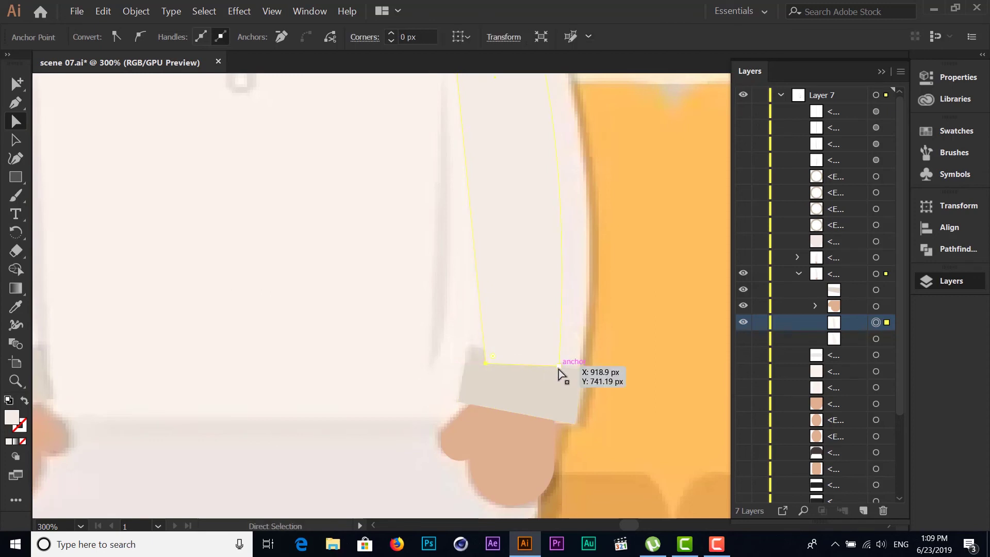
drag(559, 368, 559, 367)
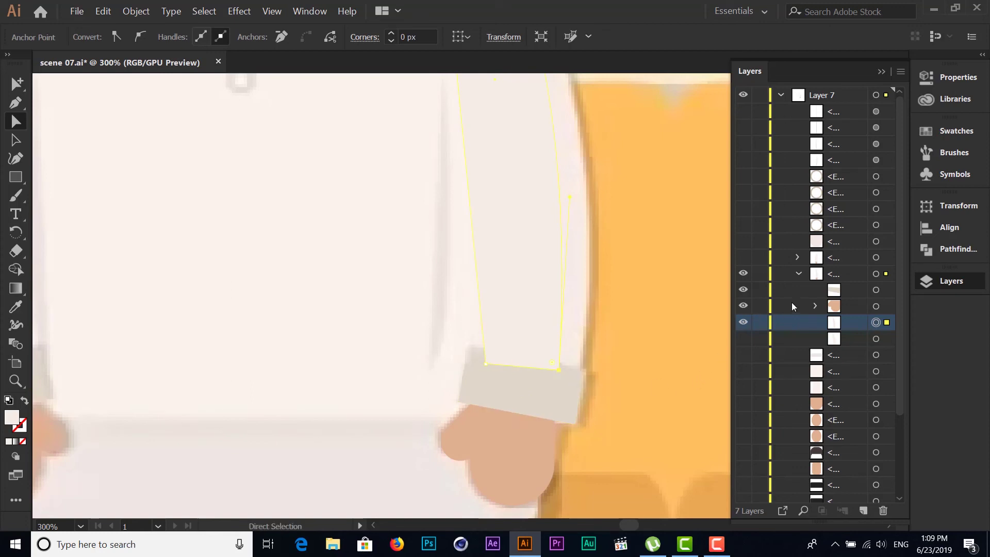
Make Layer 7's hidden sublayers visible again
drag(743, 256, 748, 124)
scroll(492, 357, down, 1)
scroll(493, 359, down, 1)
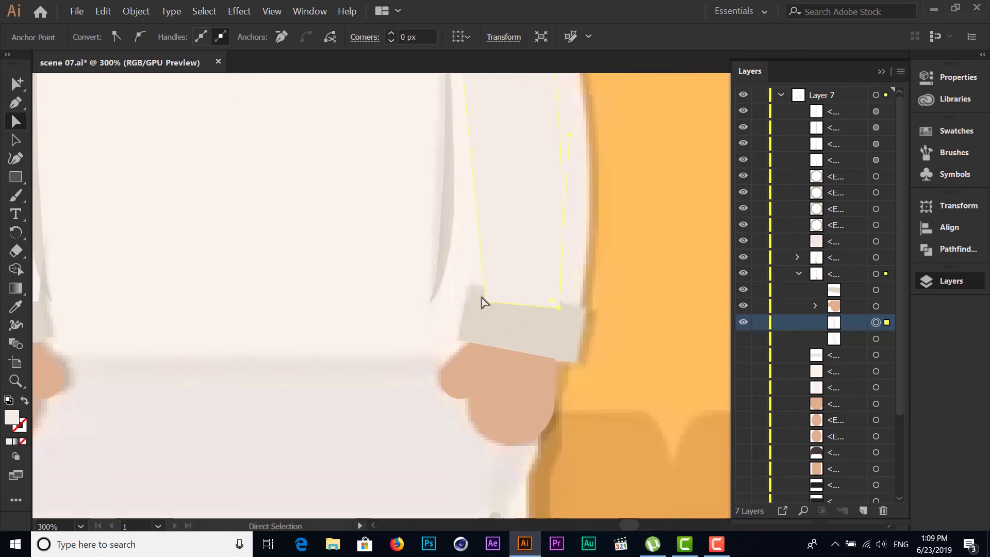
drag(746, 344, 744, 490)
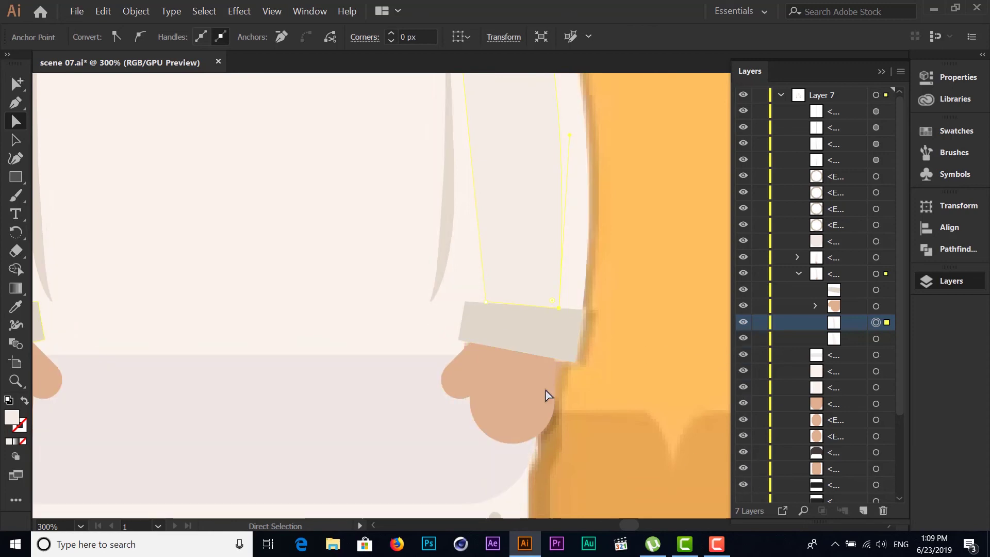
scroll(546, 391, down, 2)
Show the last hidden hand part and deselect the sleeve
scroll(820, 404, down, 3)
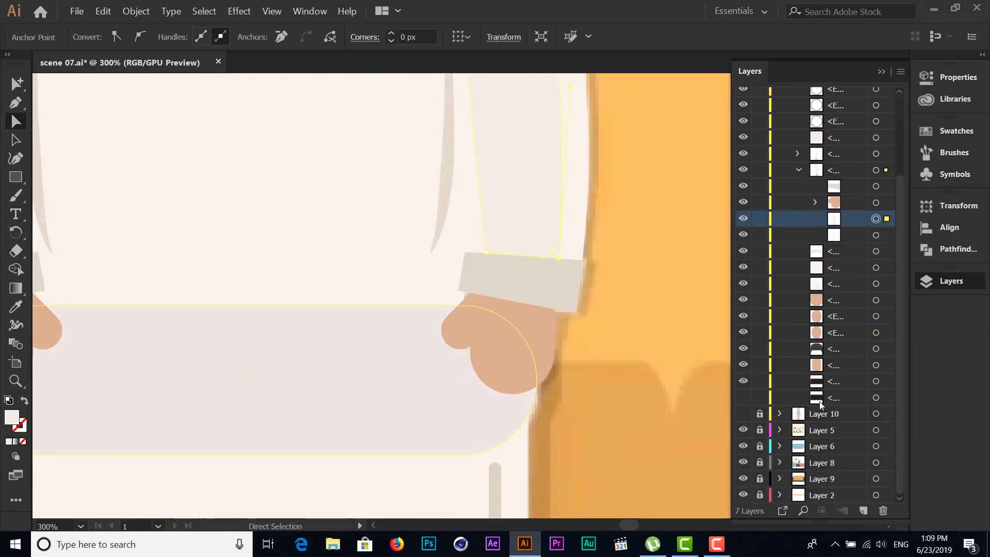
click(743, 397)
scroll(441, 333, down, 2)
scroll(441, 333, down, 1)
scroll(441, 333, down, 1)
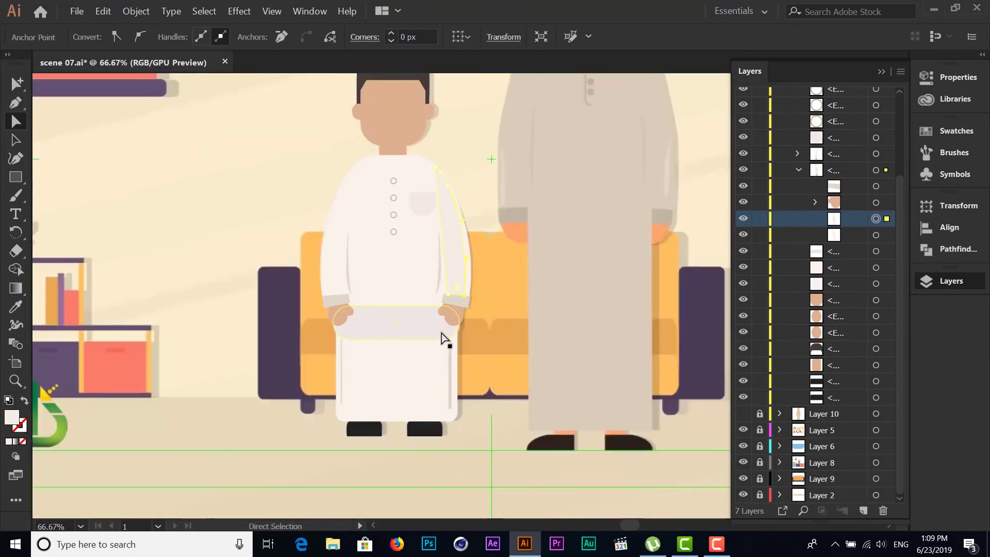
click(177, 214)
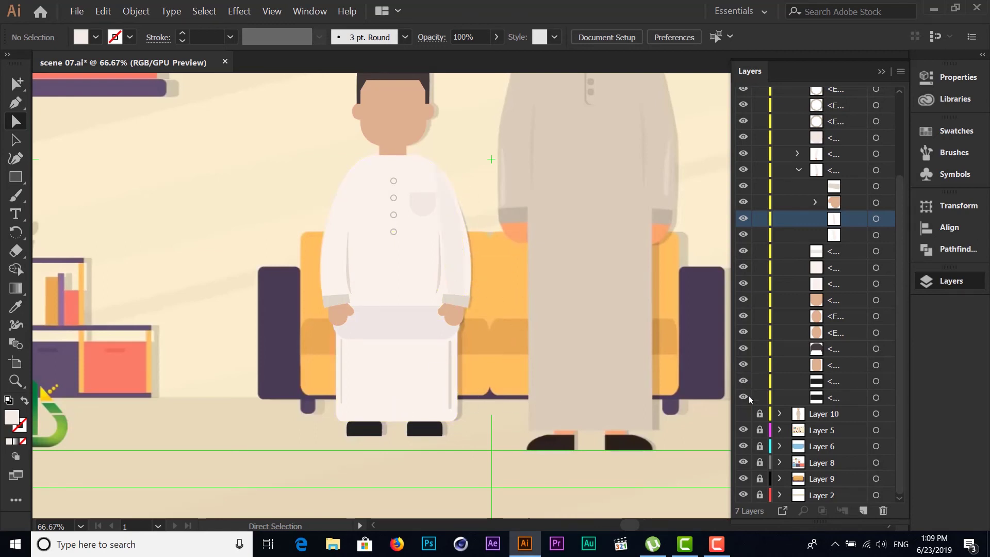
Collapse the arm group and Layer 7, then hide Layer 7
click(795, 169)
scroll(791, 134, up, 2)
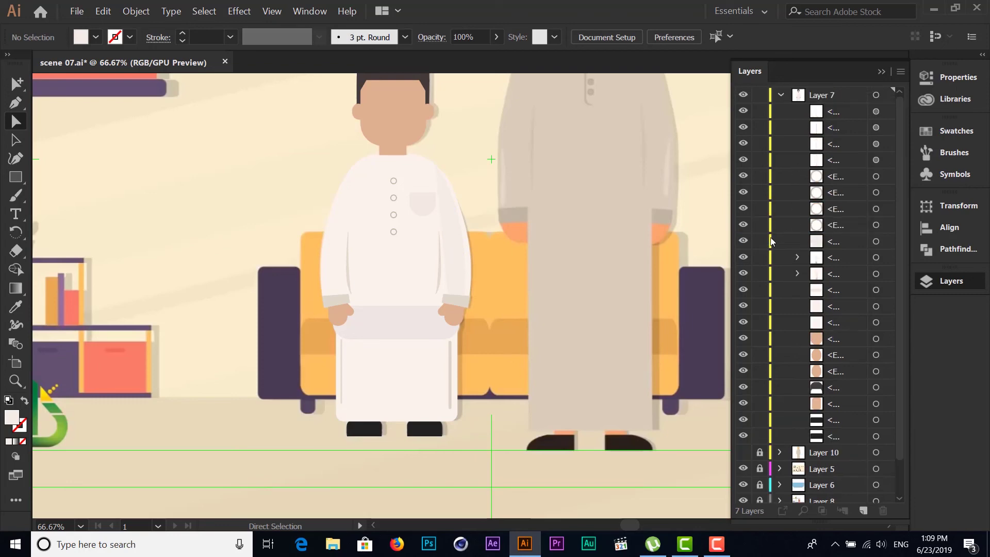
click(783, 96)
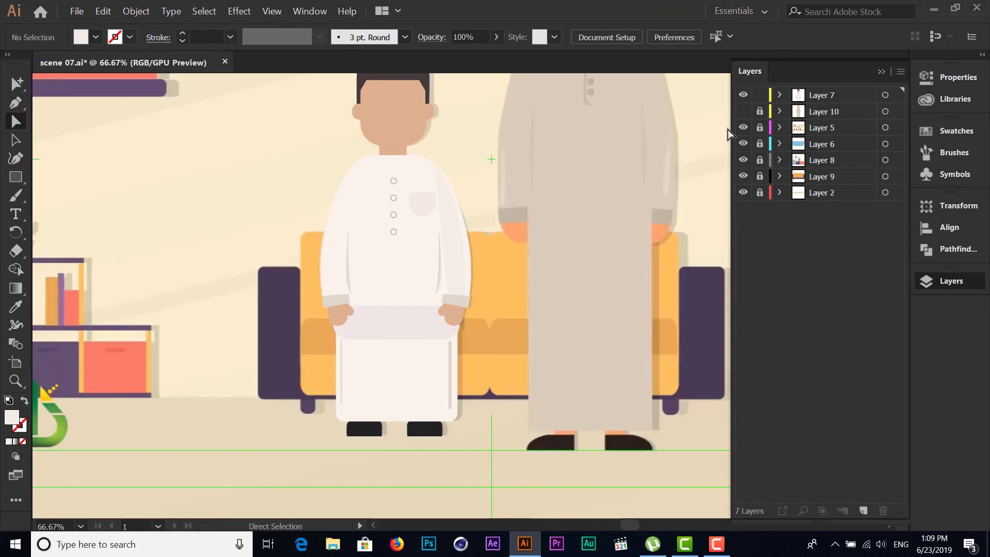
click(743, 94)
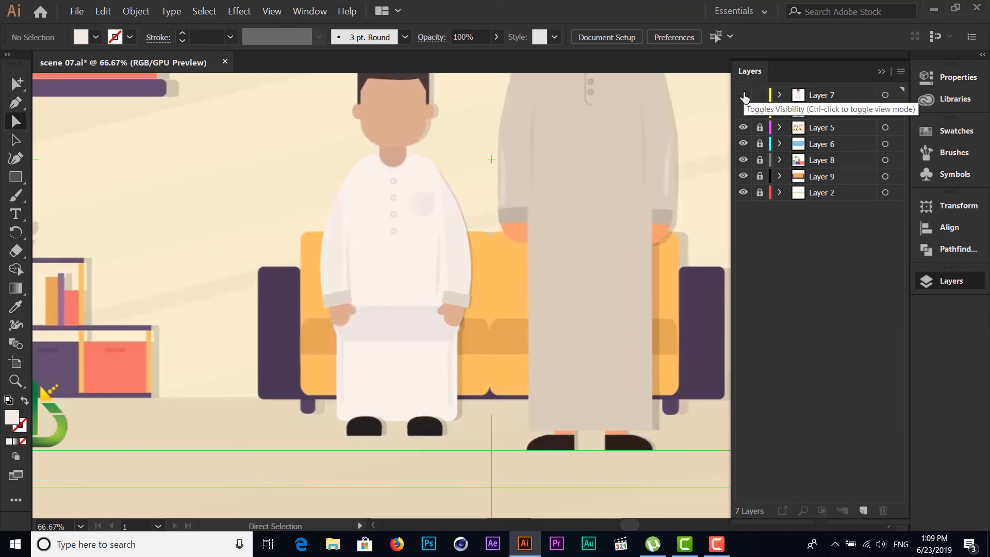
Toggle Layer 7 off and on to compare, leaving it visible and expanded
click(743, 94)
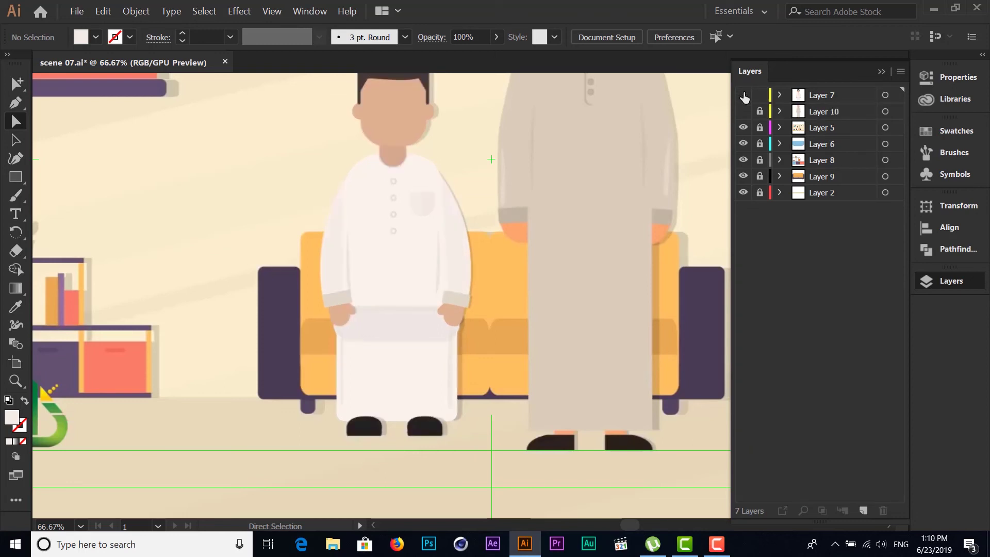
click(743, 95)
click(742, 95)
click(743, 95)
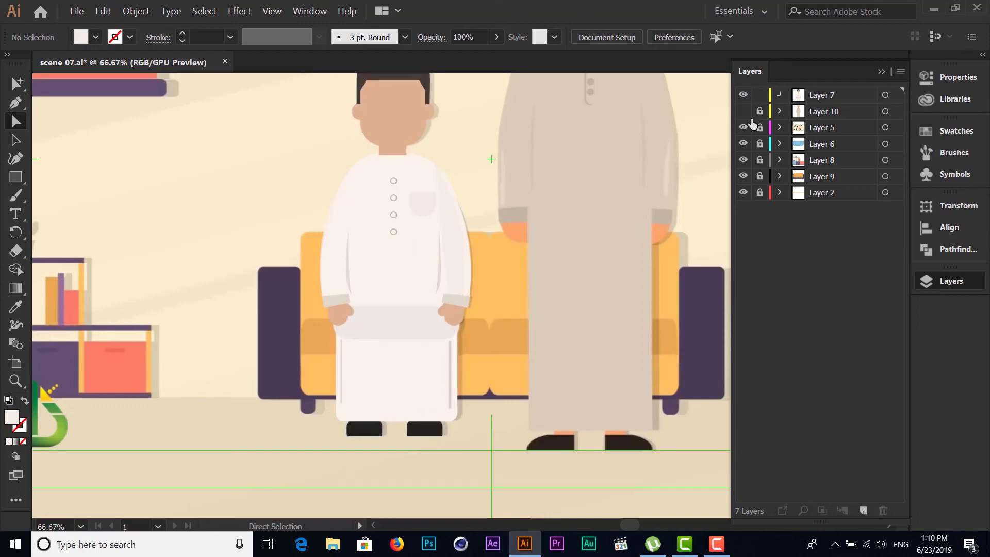
click(779, 95)
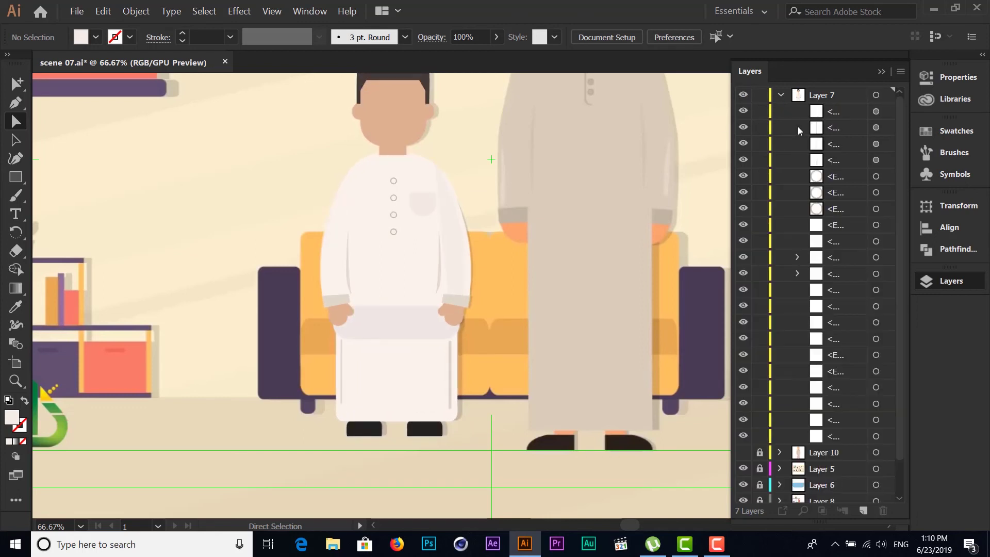
Select the arm group with Group Selection, expand it, and target the sleeve path
click(389, 156)
scroll(420, 245, up, 2)
scroll(421, 245, up, 2)
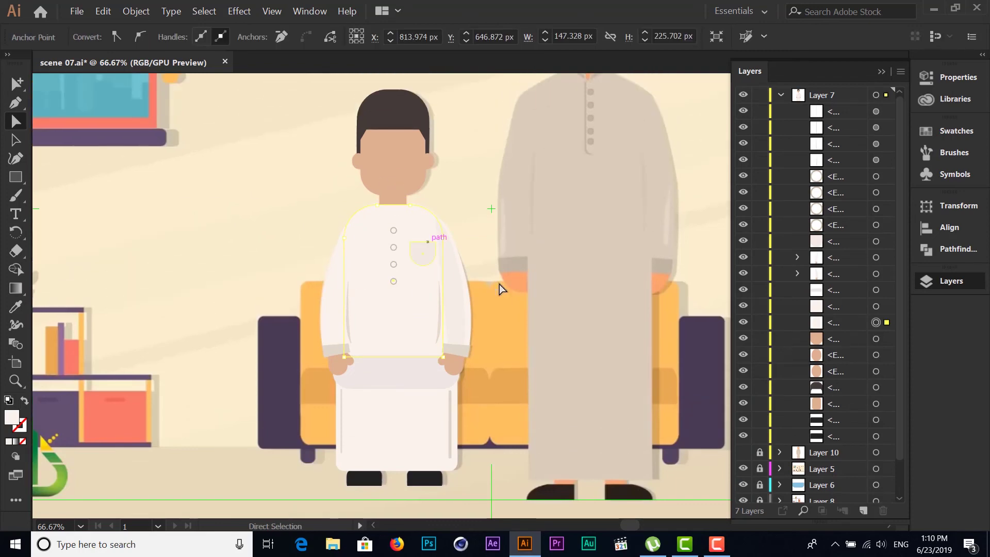
click(16, 140)
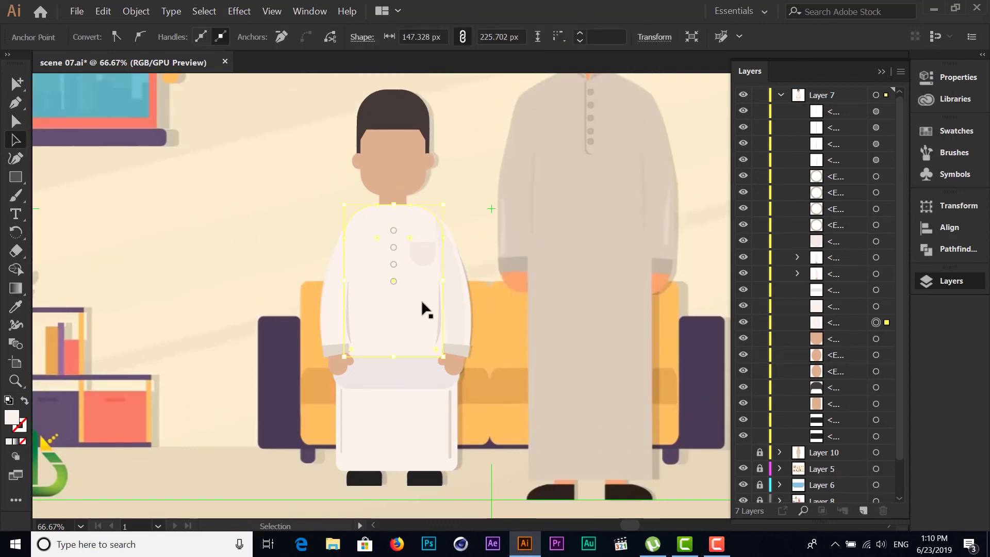
click(454, 303)
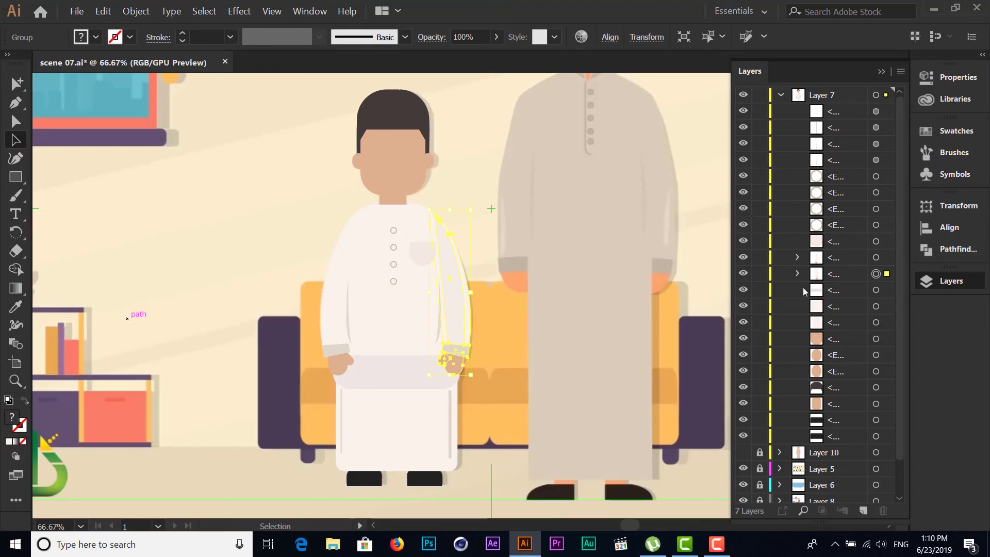
click(797, 273)
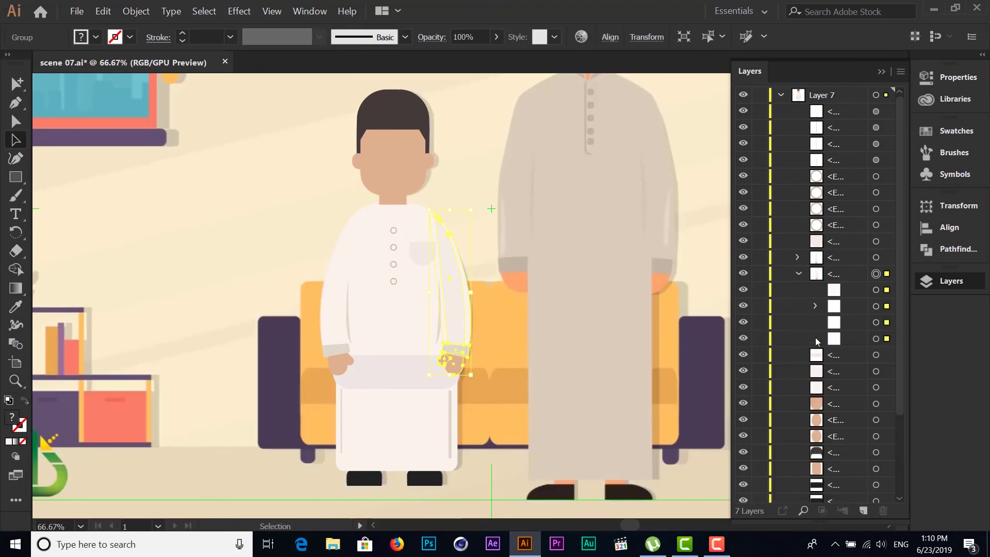
click(875, 322)
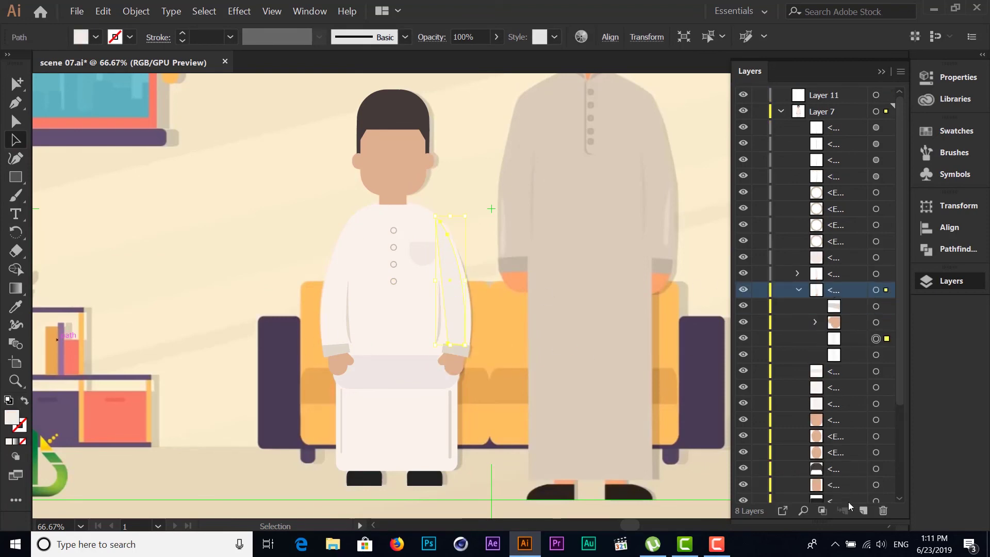
Add Layer 12, delete Layer 11, move the sleeve path into Layer 12 and reselect it
click(863, 510)
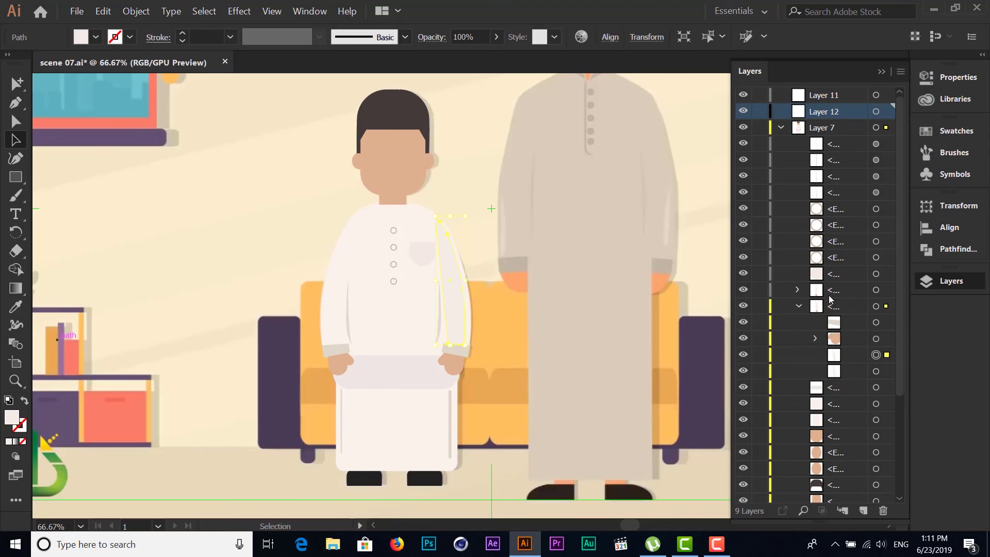
drag(823, 93, 881, 510)
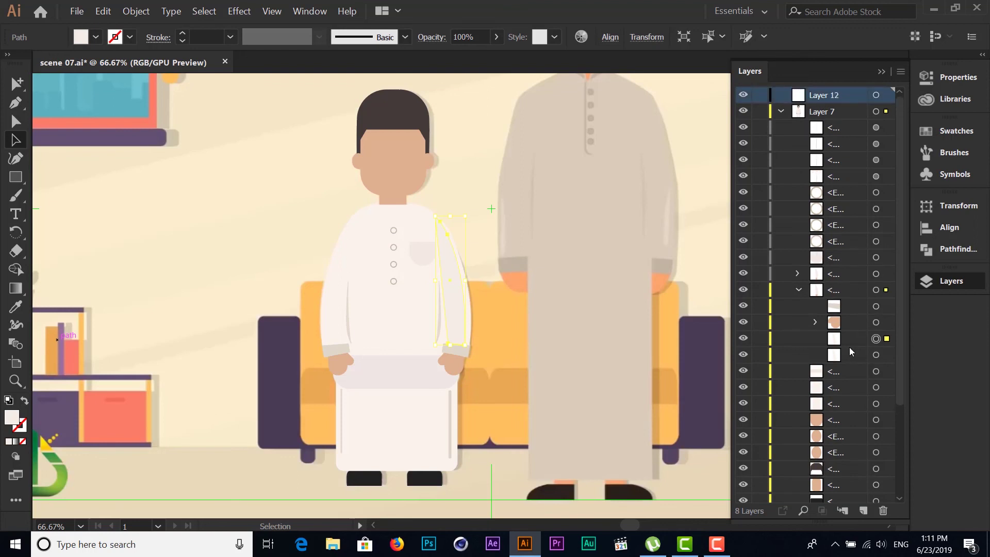
drag(848, 339, 802, 98)
click(209, 218)
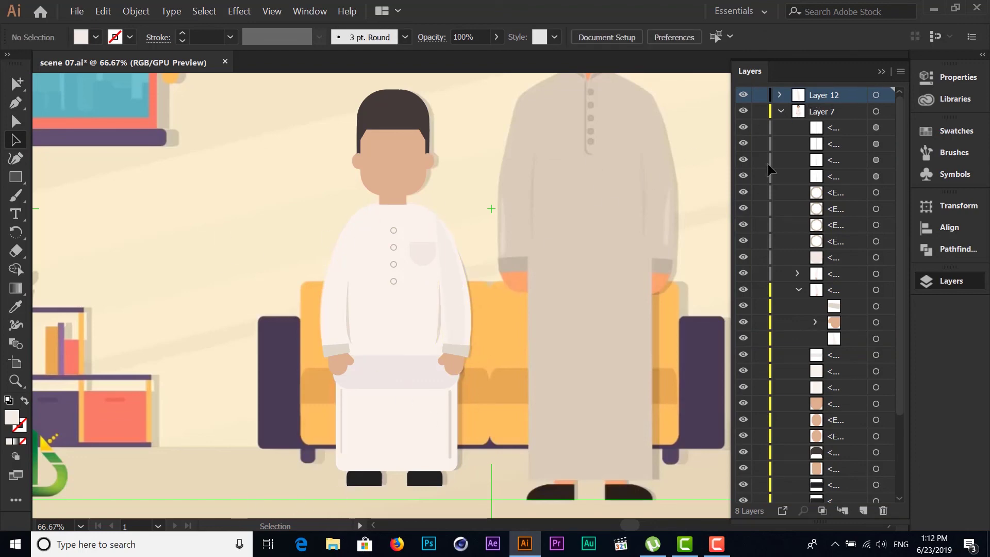
click(876, 96)
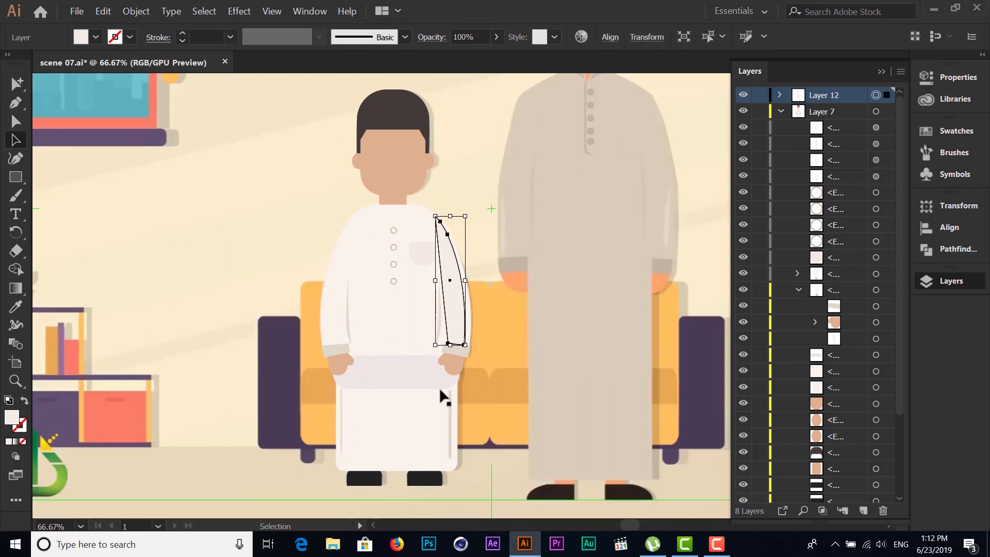
Reflect a copy of the sleeve vertically and move it onto the boy's left arm
right_click(457, 300)
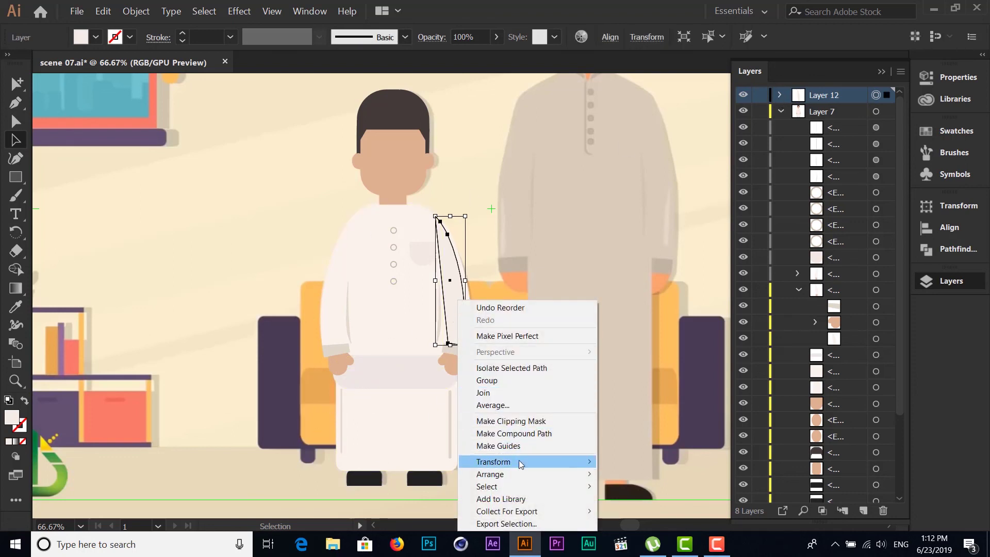
mouse_move(493, 462)
click(661, 406)
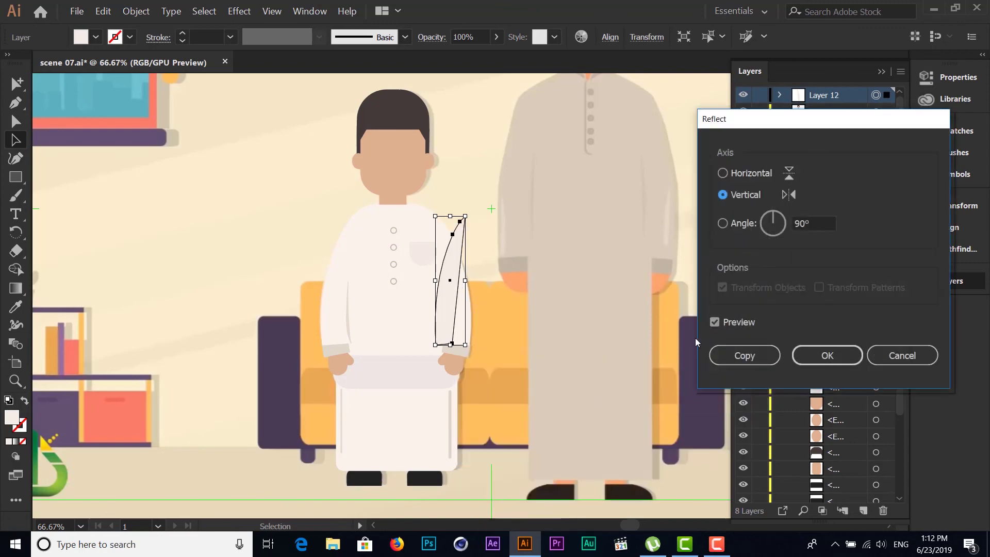
click(741, 351)
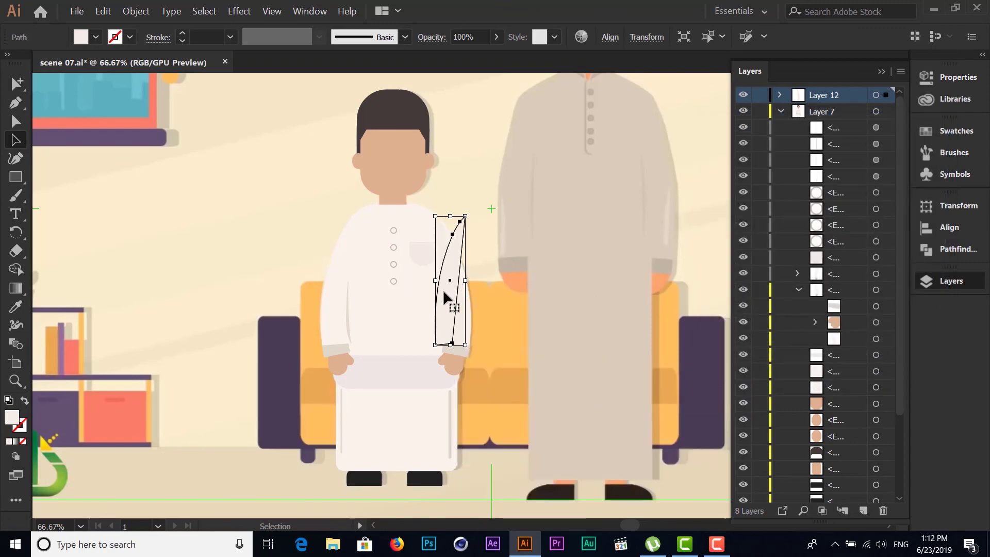
drag(443, 289, 329, 298)
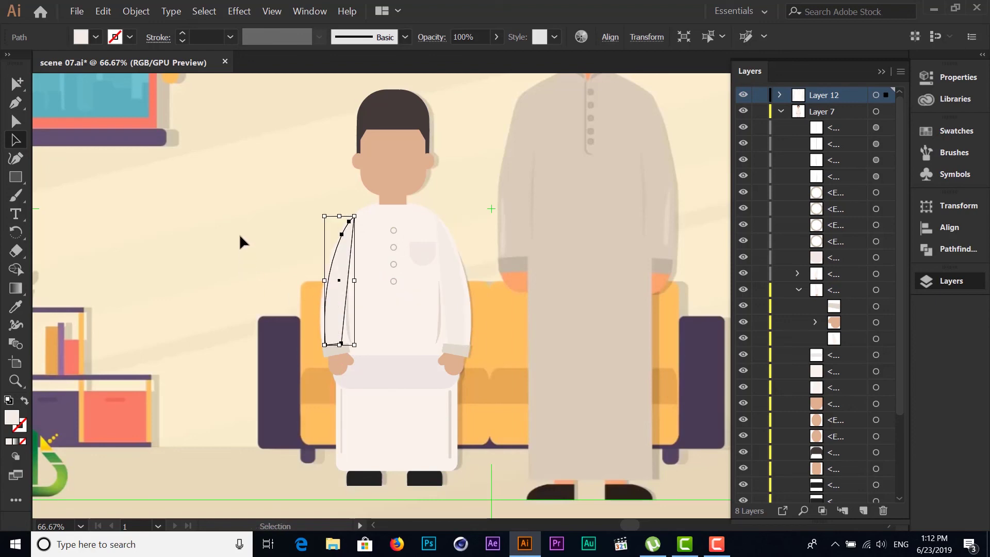
click(106, 419)
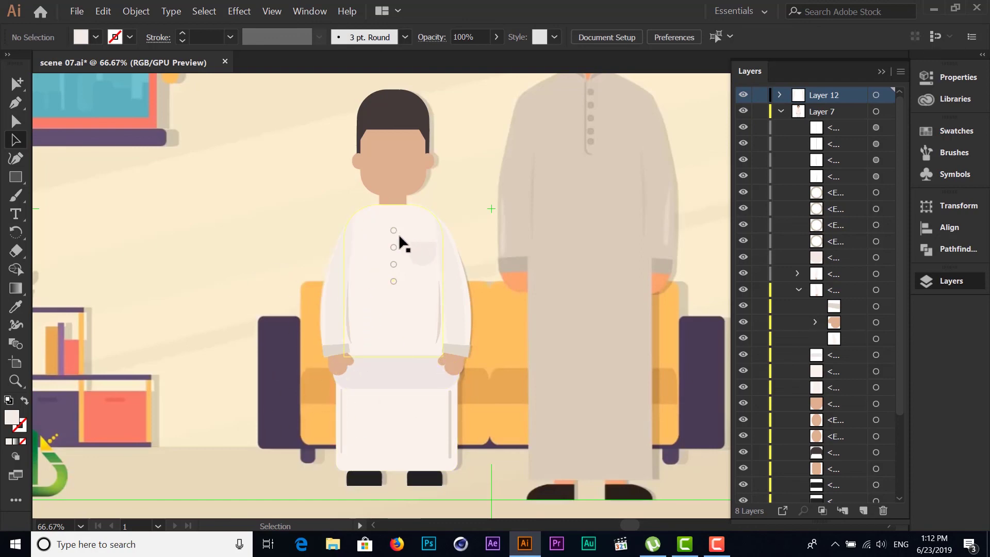
Add an anchor mid-neckline on the robe and pull it down into a V
click(392, 204)
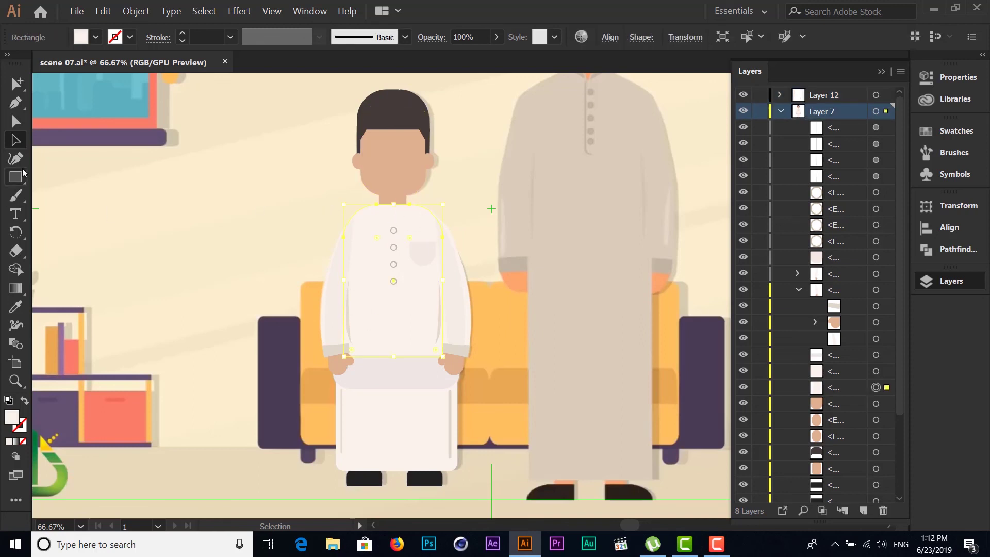
click(15, 102)
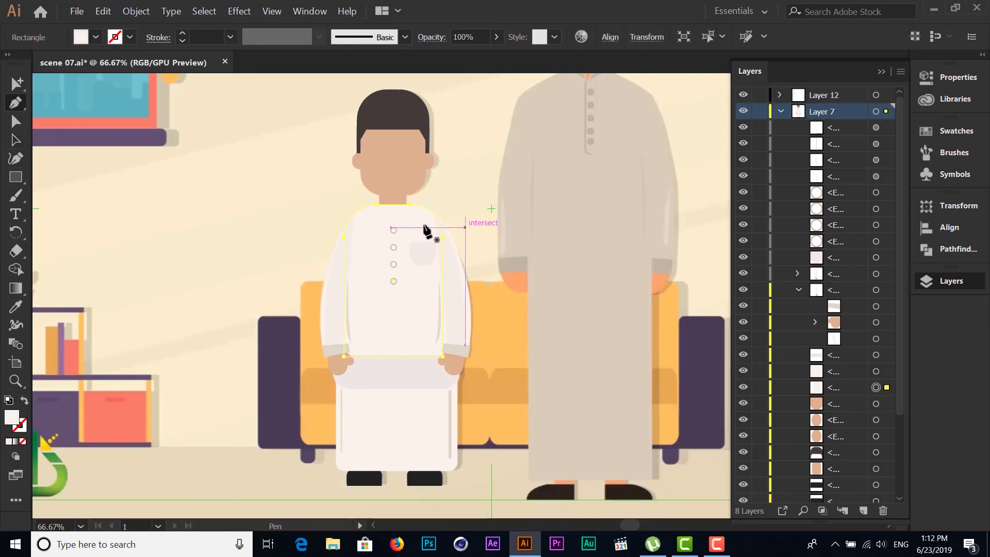
key(ctrl+plus)
key(ctrl+plus)
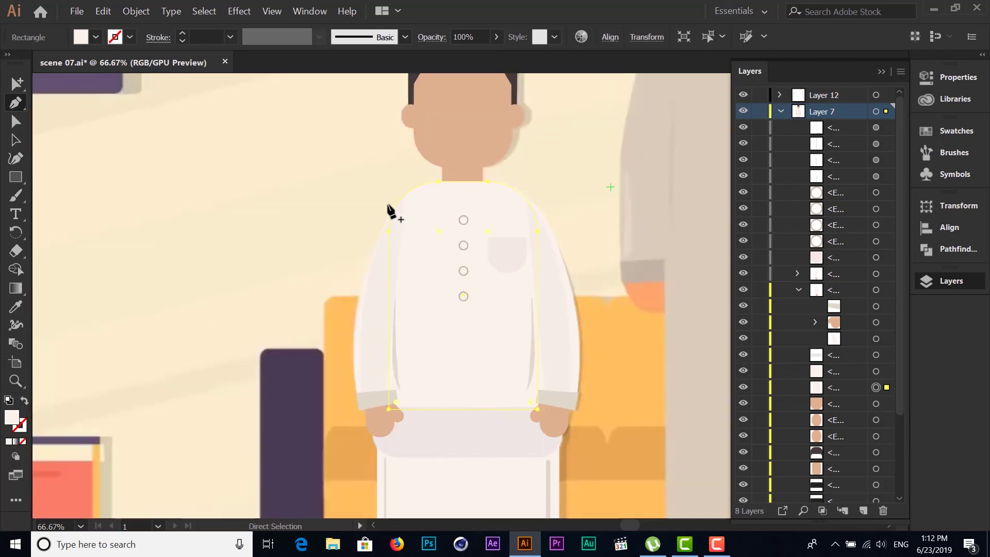
key(ctrl+plus)
key(ctrl+plus)
scroll(422, 265, up, 3)
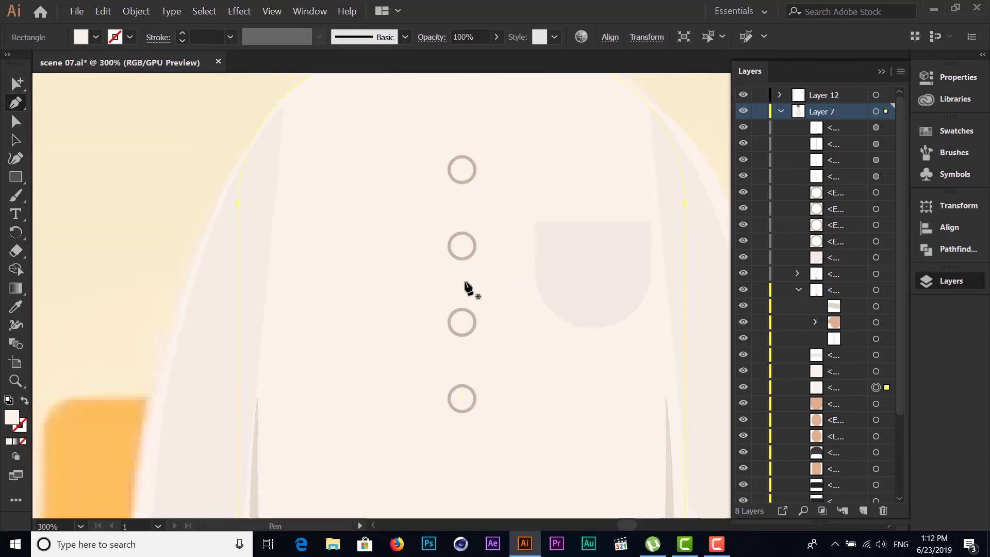
scroll(464, 288, up, 3)
scroll(458, 283, up, 3)
scroll(448, 284, up, 1)
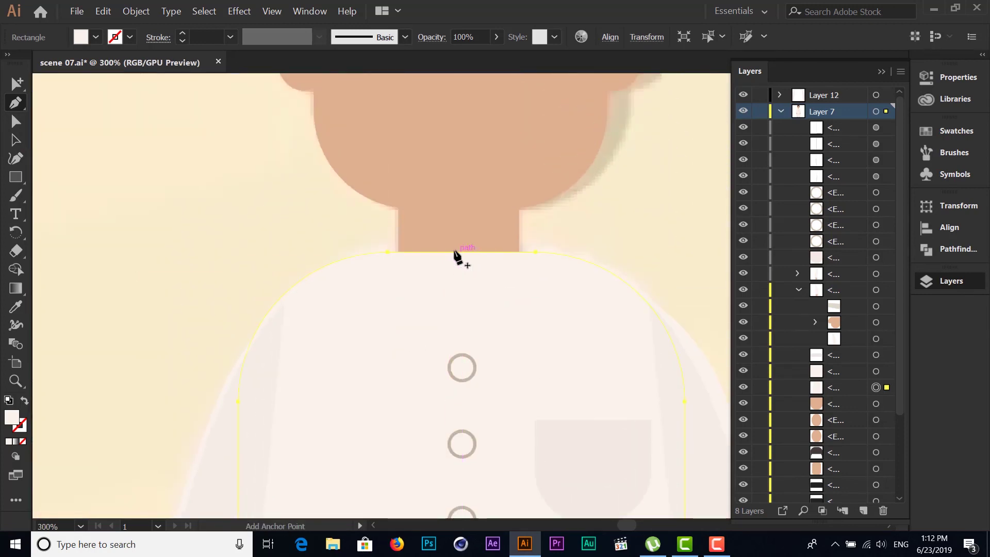
click(454, 252)
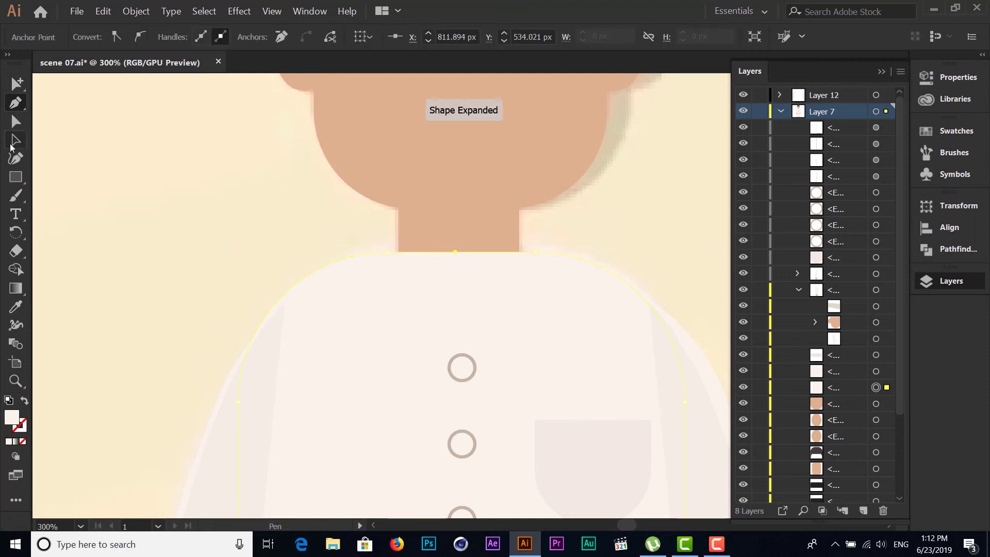
key(a)
drag(455, 253, 459, 317)
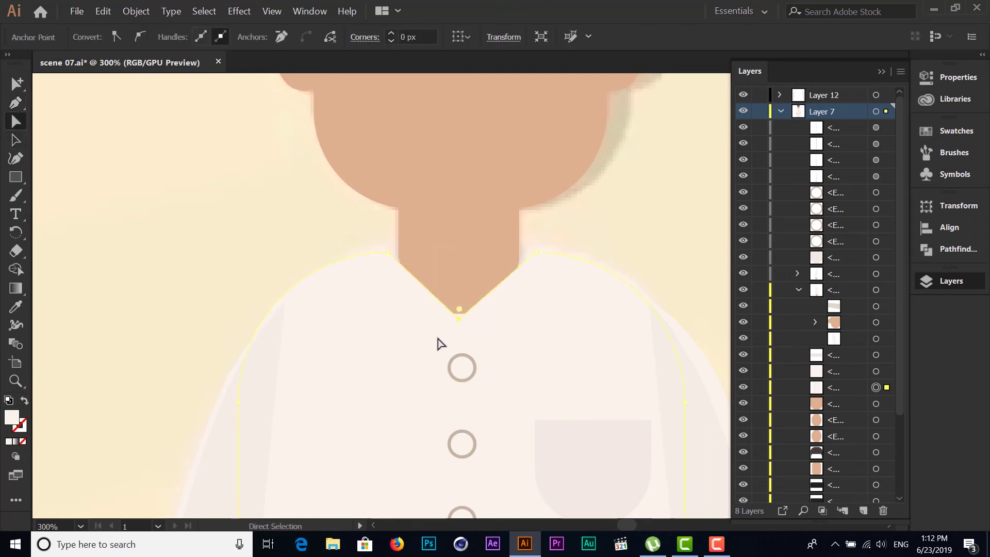
Round the V into a smooth curve and align both shoulder points to the neck edge
click(139, 39)
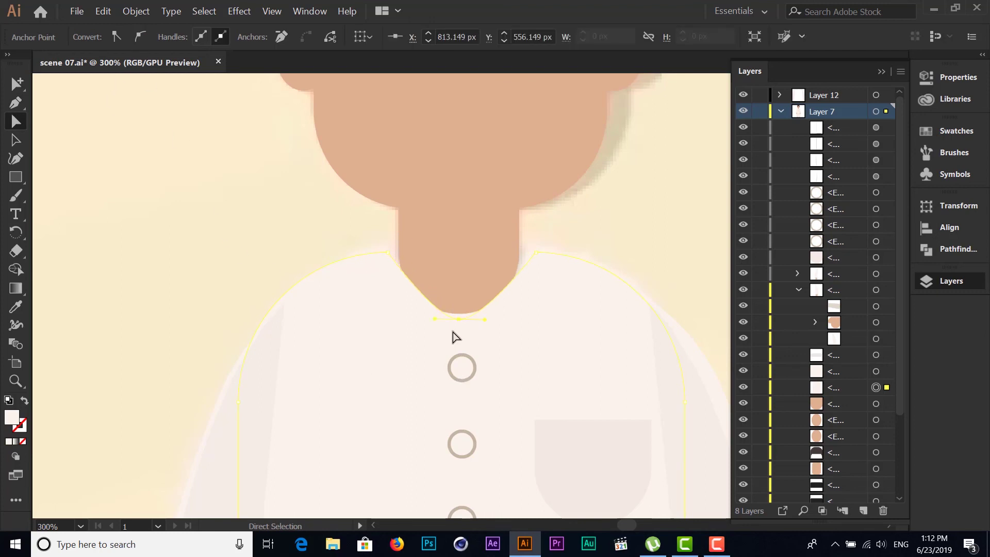
drag(458, 324, 458, 323)
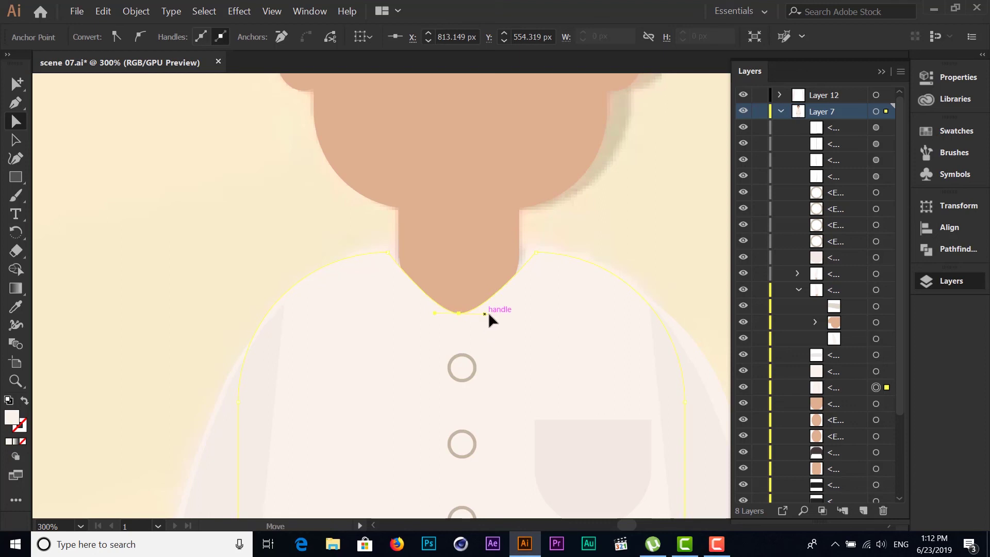
drag(511, 318, 512, 317)
drag(434, 311, 400, 316)
click(536, 253)
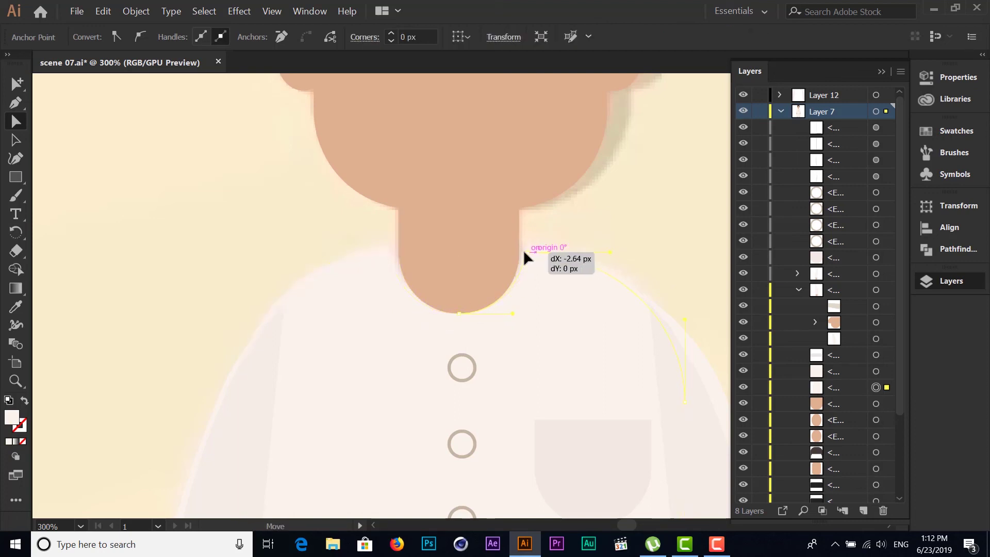
drag(535, 254, 519, 254)
drag(389, 252, 395, 253)
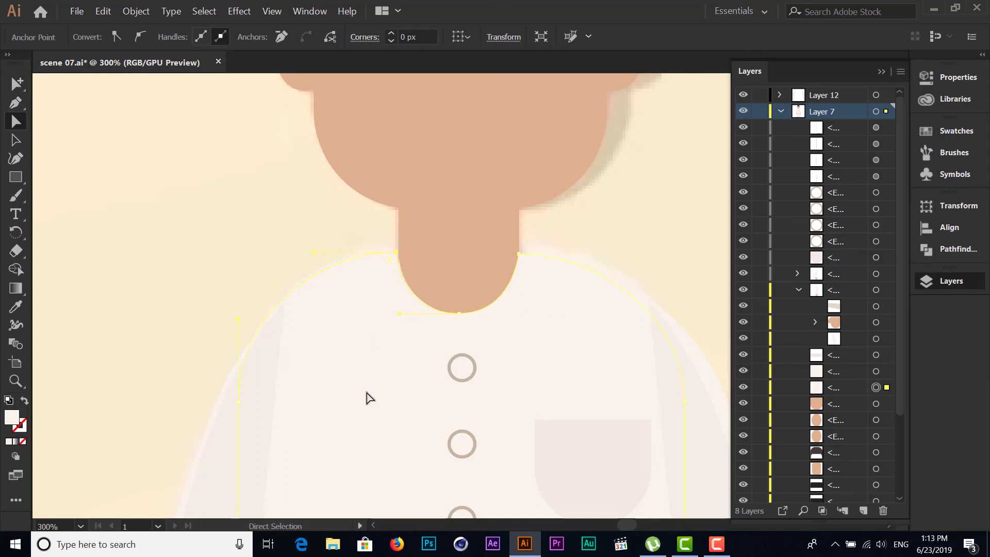
scroll(382, 398, down, 2)
scroll(393, 402, down, 1)
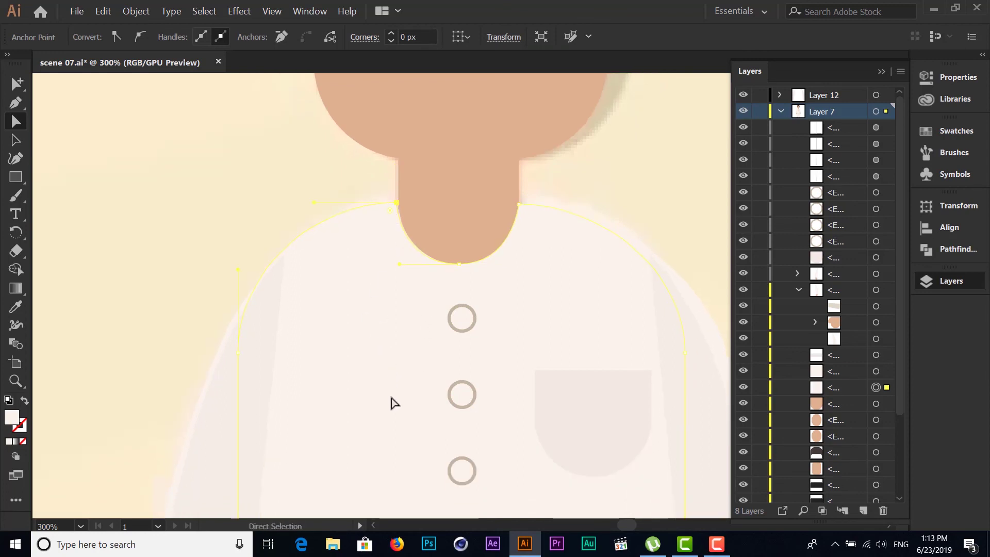
click(664, 219)
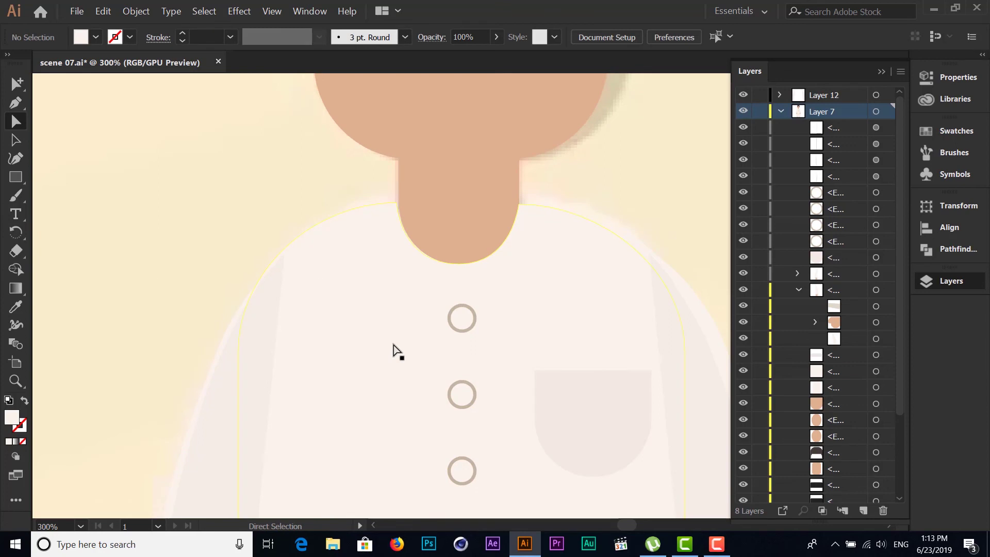
key(ctrl+minus)
key(ctrl+minus)
key(ctrl+minus)
key(ctrl+minus)
key(ctrl+minus)
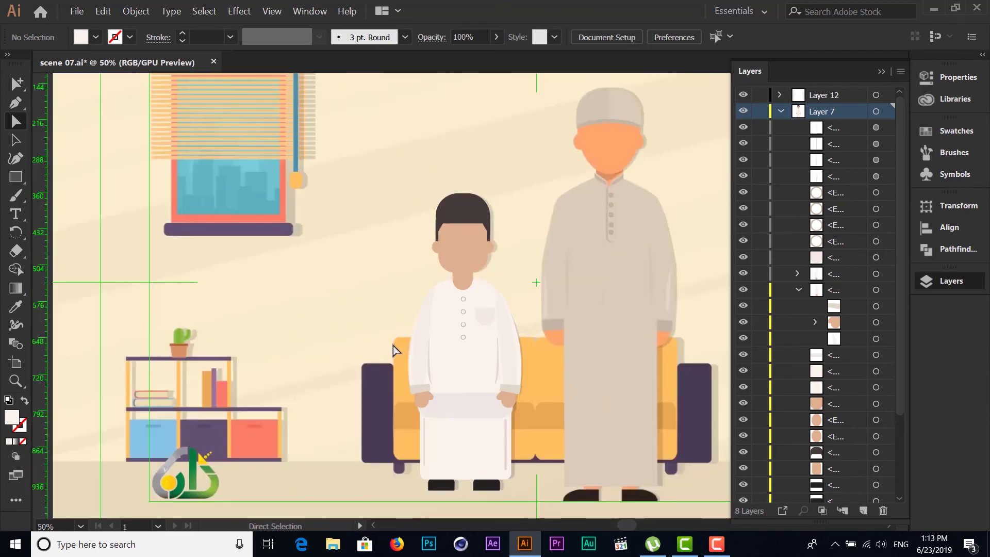
Collapse Layer 7, hide the cream backdrop in Layer 5, and show the man on Layer 10
drag(474, 317, 430, 232)
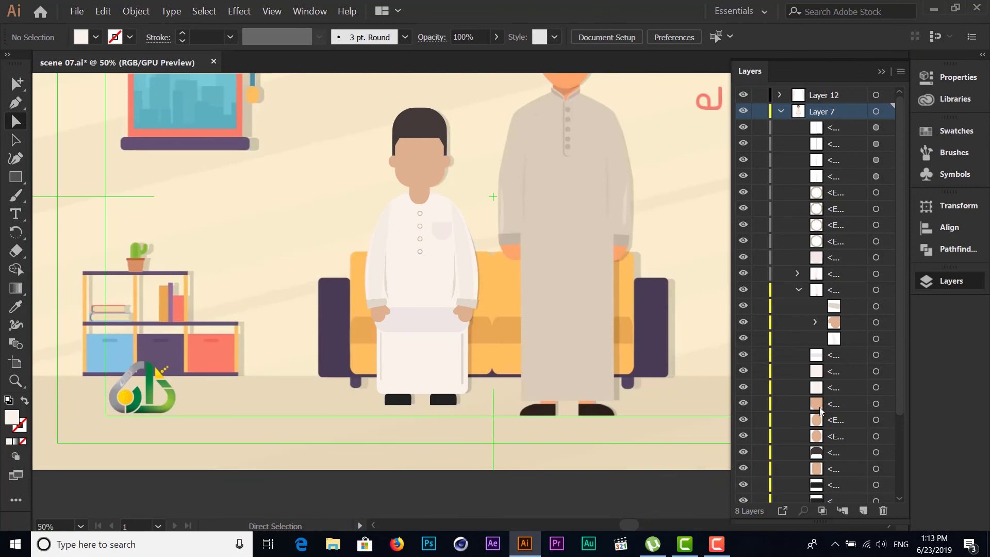
click(799, 290)
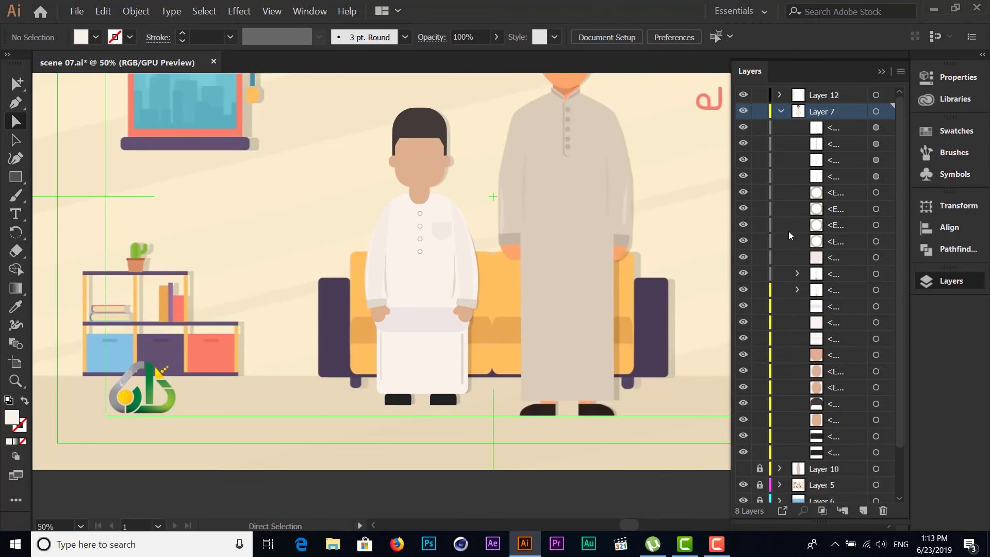
click(781, 112)
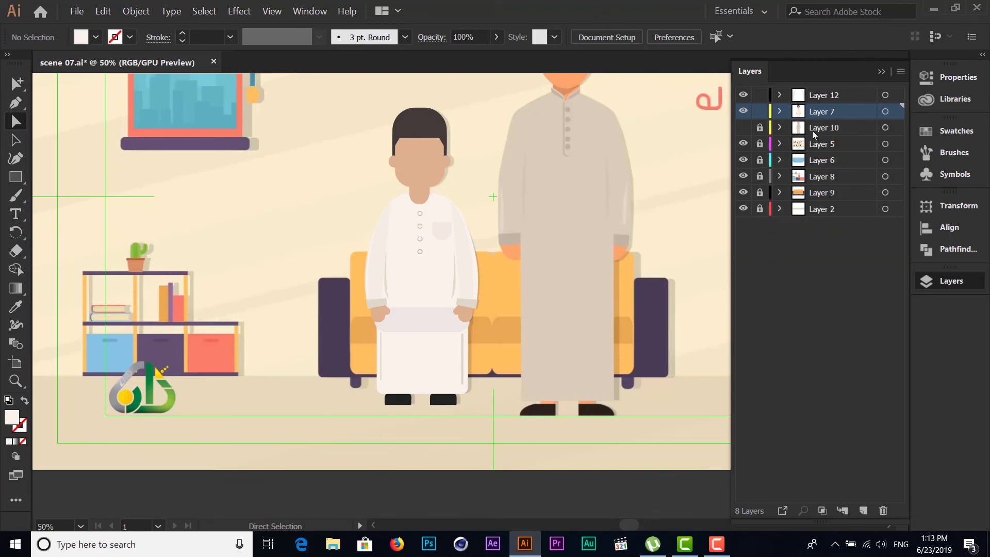
click(743, 144)
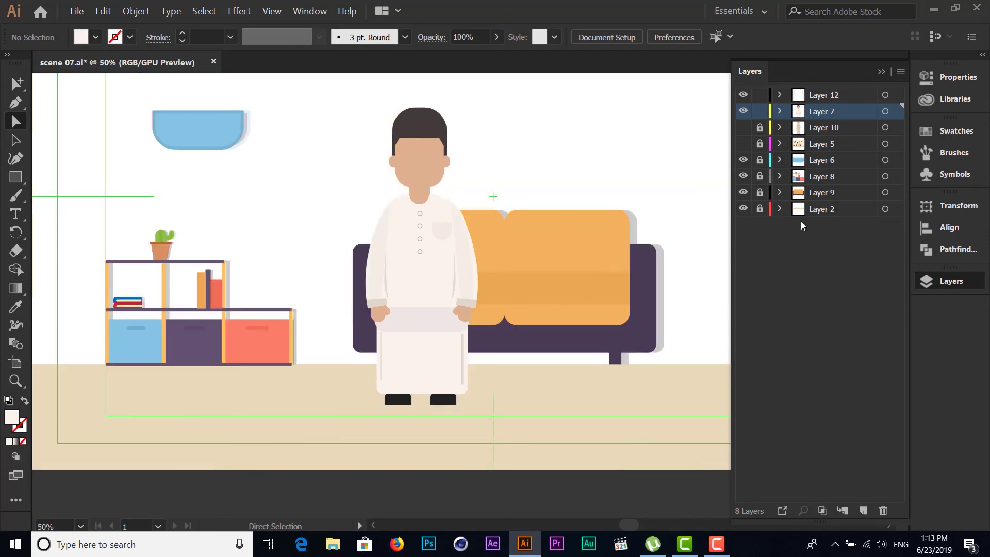
click(743, 130)
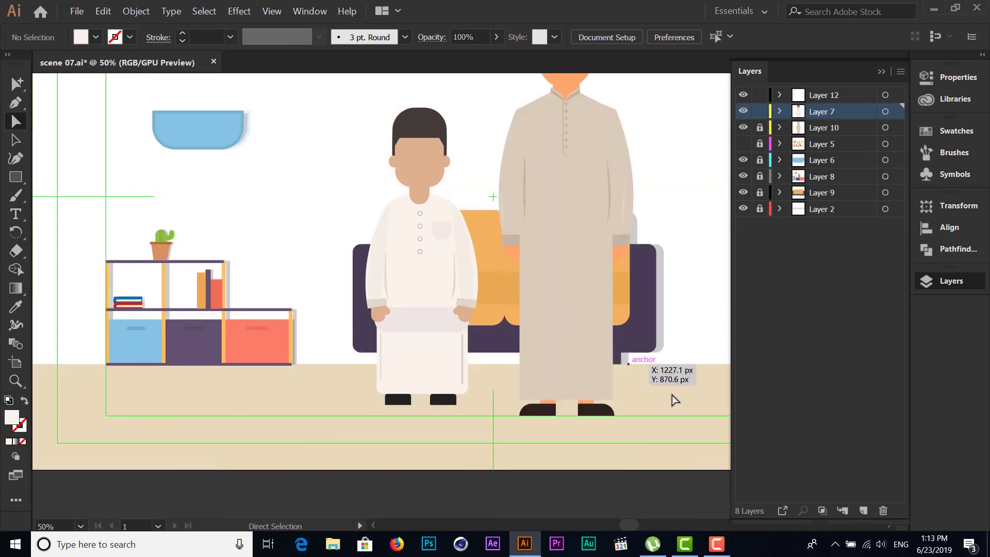
Zoom out to the full artboard, then unlock and expand Layer 6
scroll(678, 397, up, 1)
scroll(679, 397, up, 2)
scroll(679, 399, up, 1)
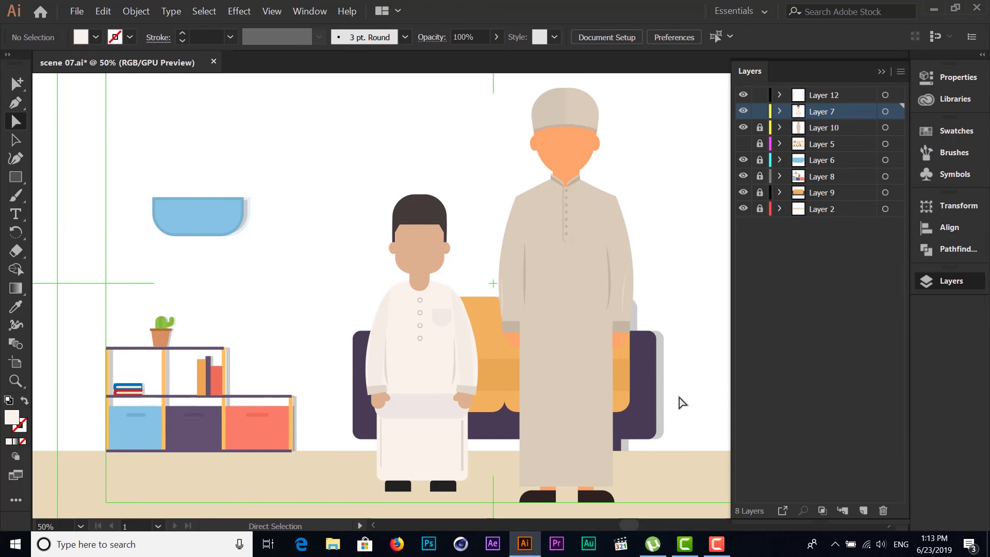
drag(679, 398, 619, 384)
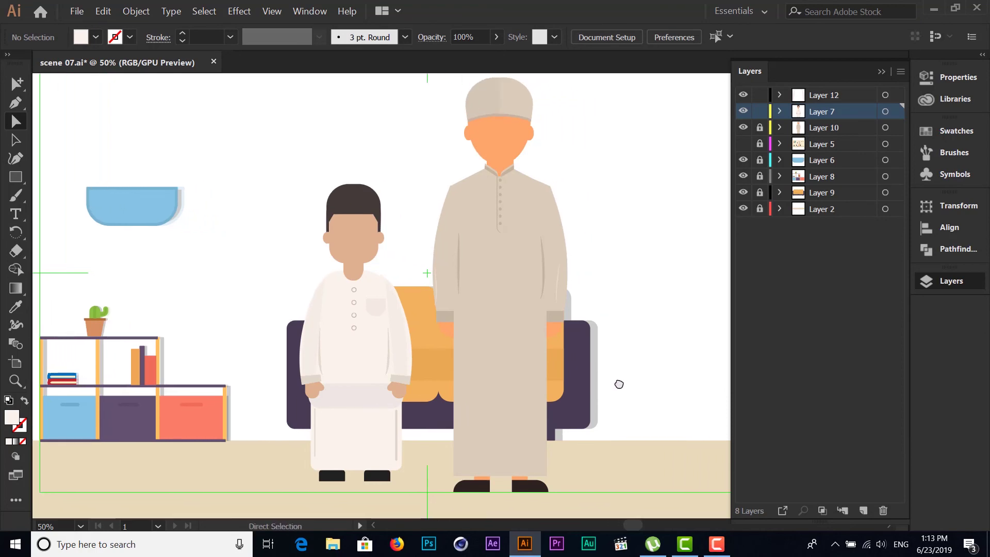
key(ctrl+minus)
key(ctrl+r)
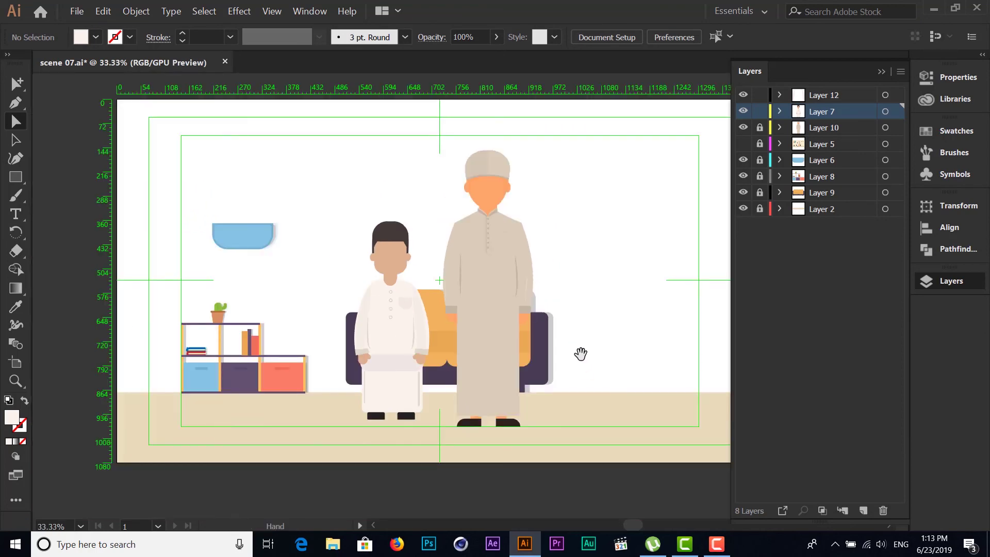
drag(582, 353, 527, 366)
click(760, 160)
click(779, 160)
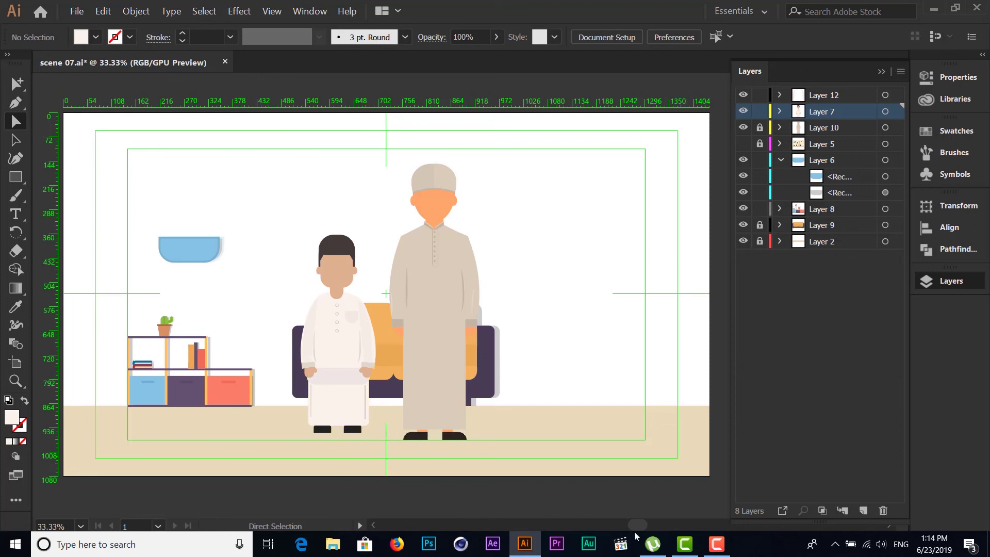
click(716, 547)
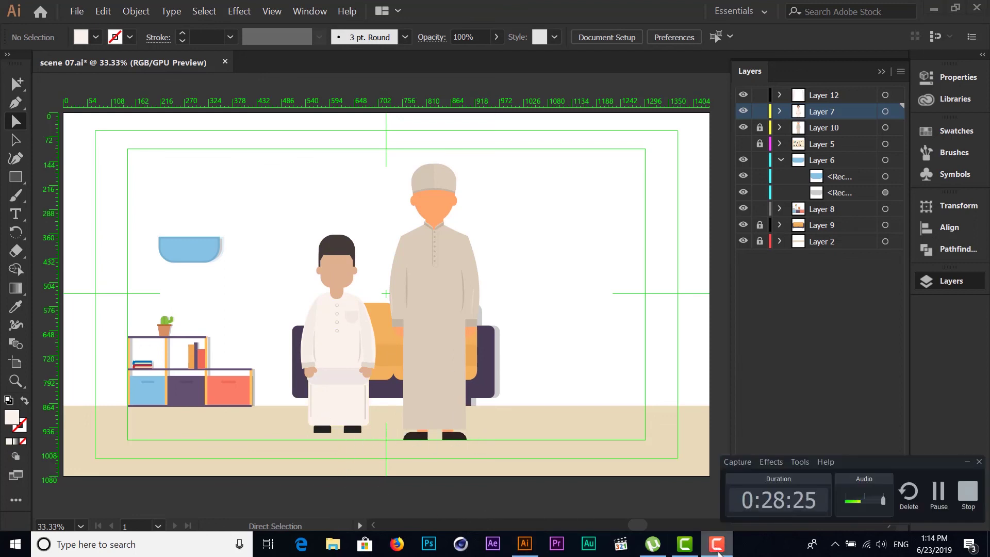
click(718, 552)
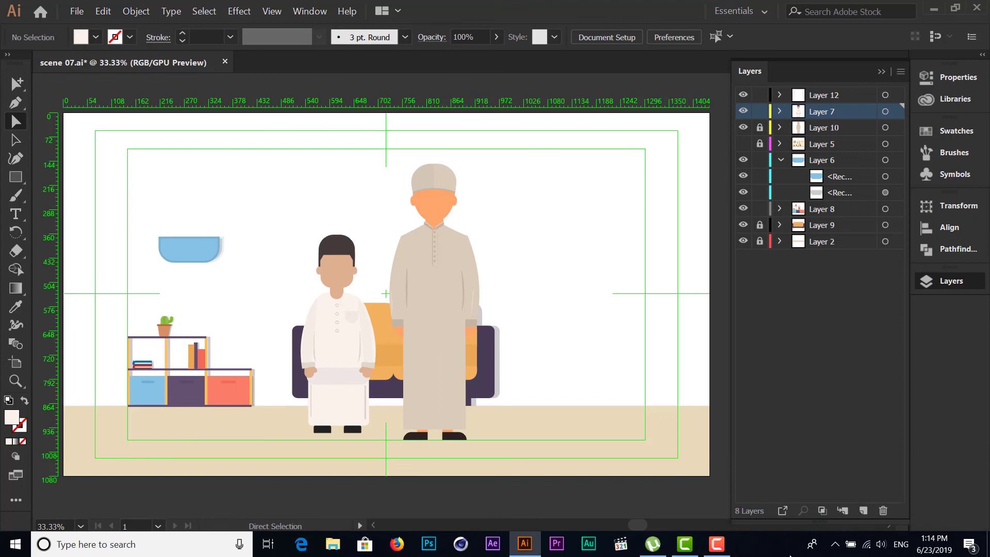
click(717, 547)
click(968, 506)
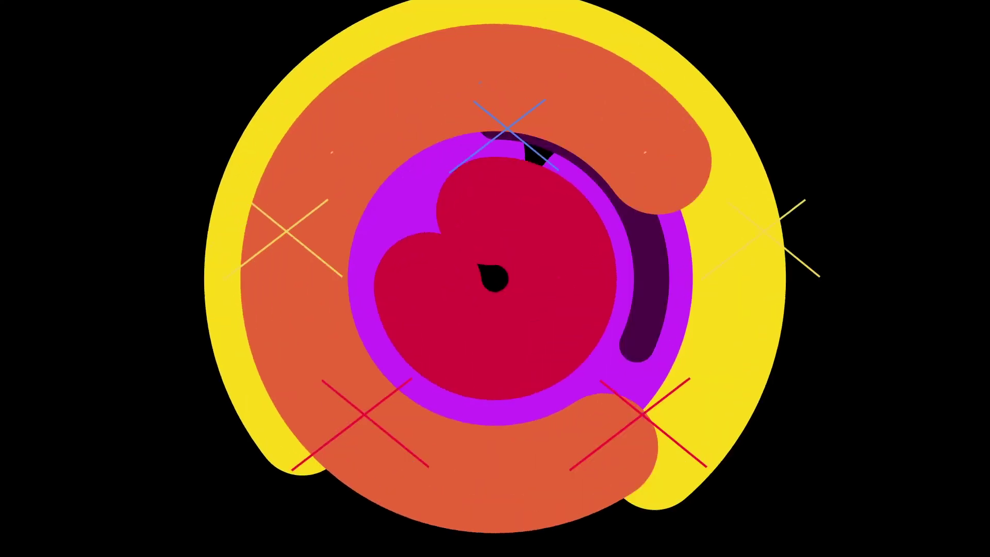